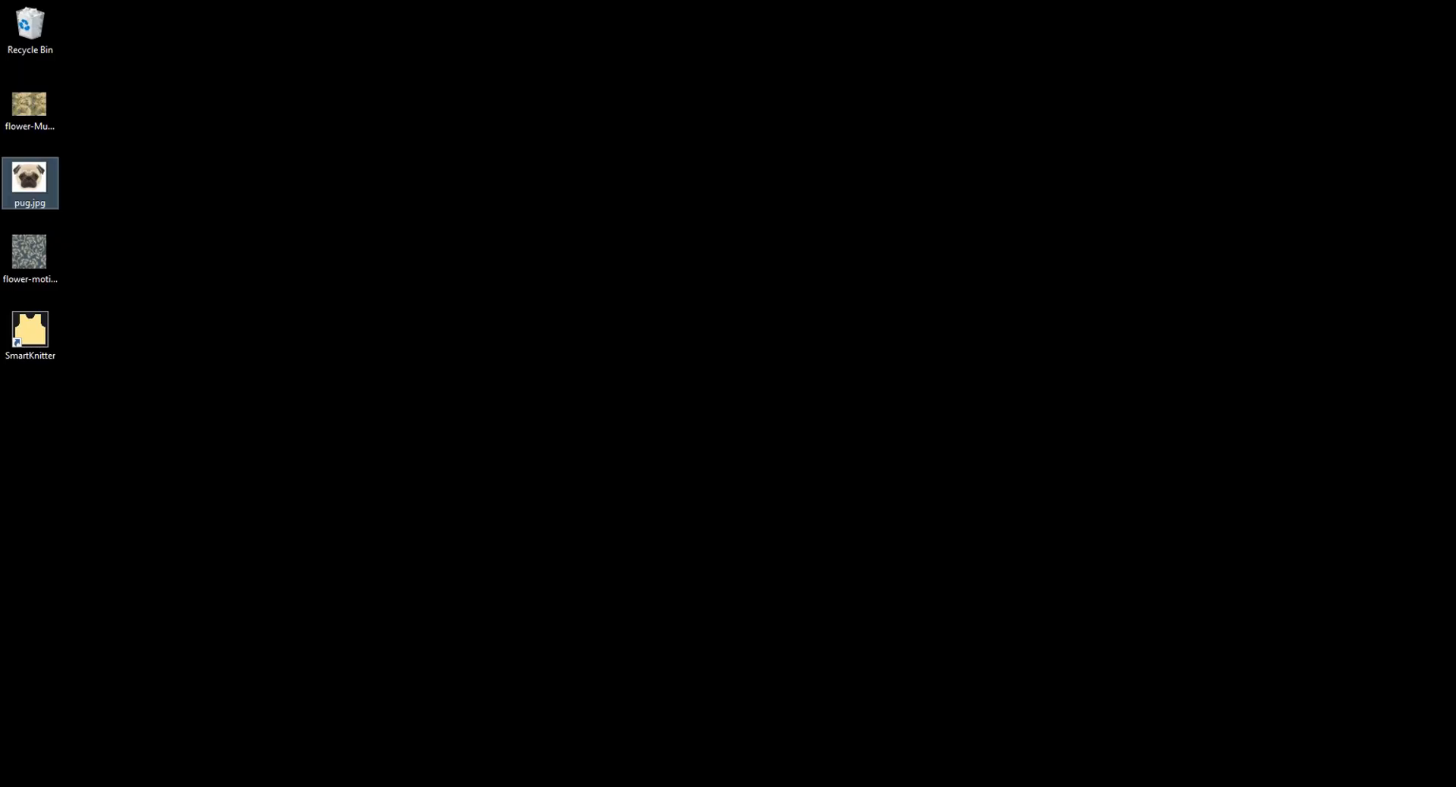
- Open the desktop image flower-MultiC.jpg in SmartKnitter
left_click(635, 617)
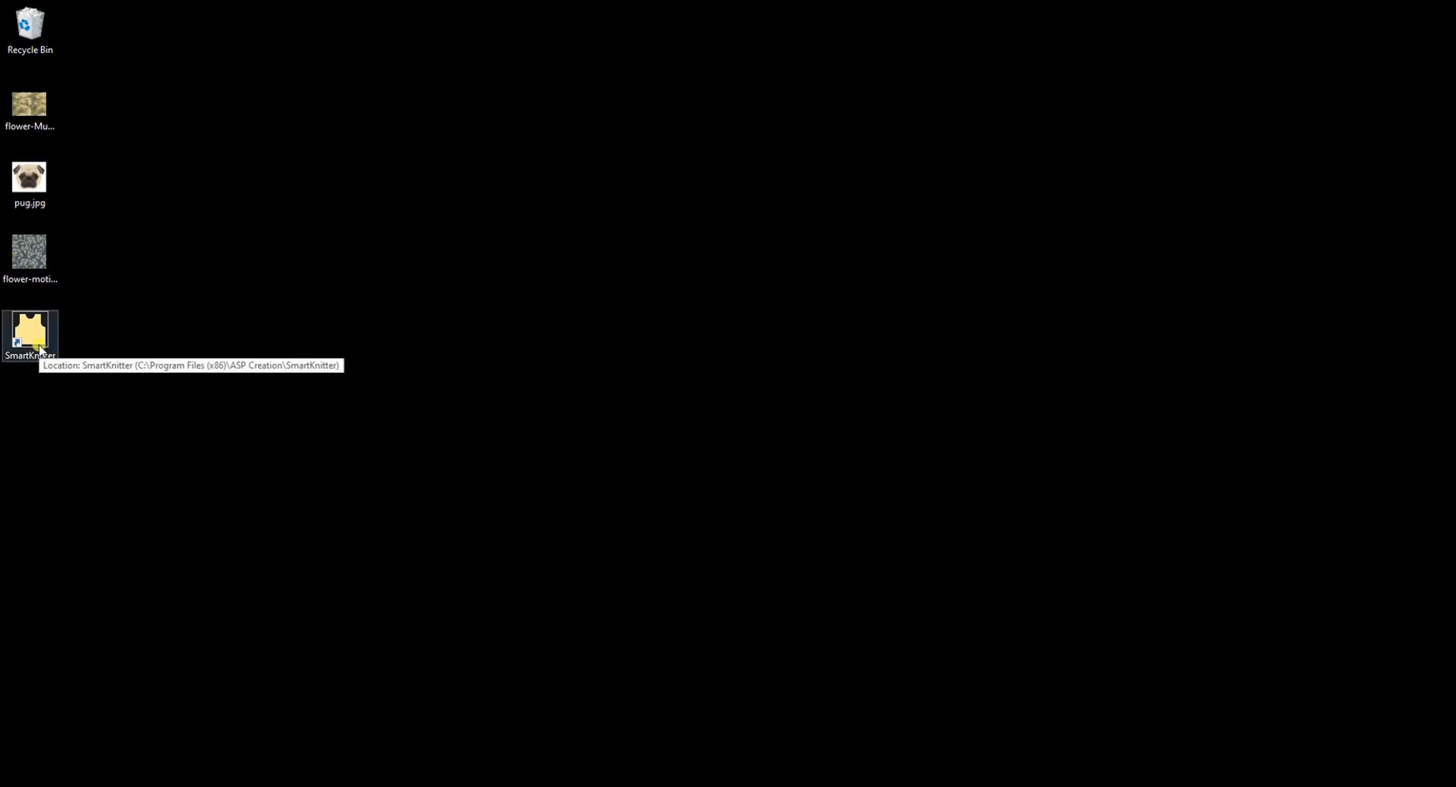
left_click(23, 88)
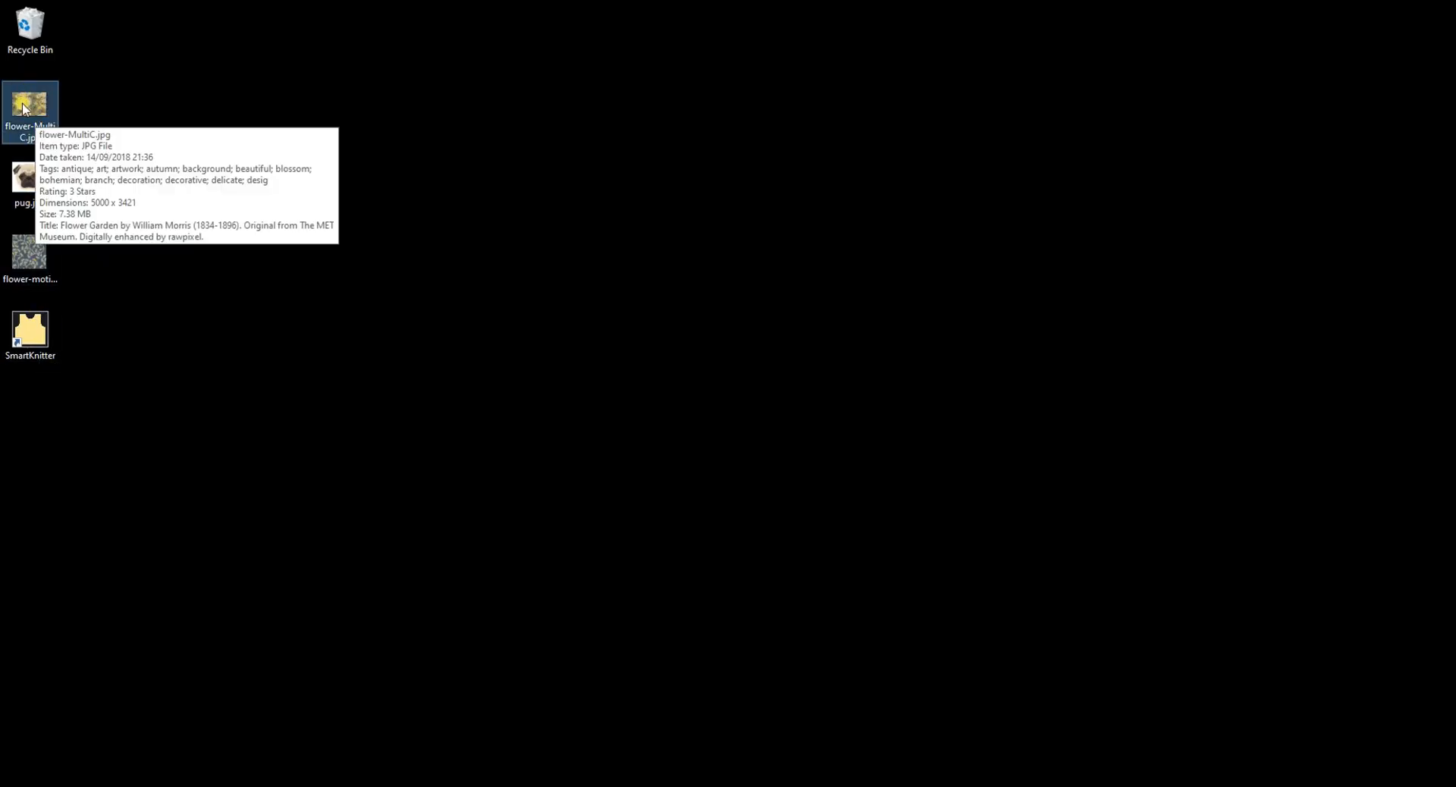
left_click_drag(23, 109, 30, 332)
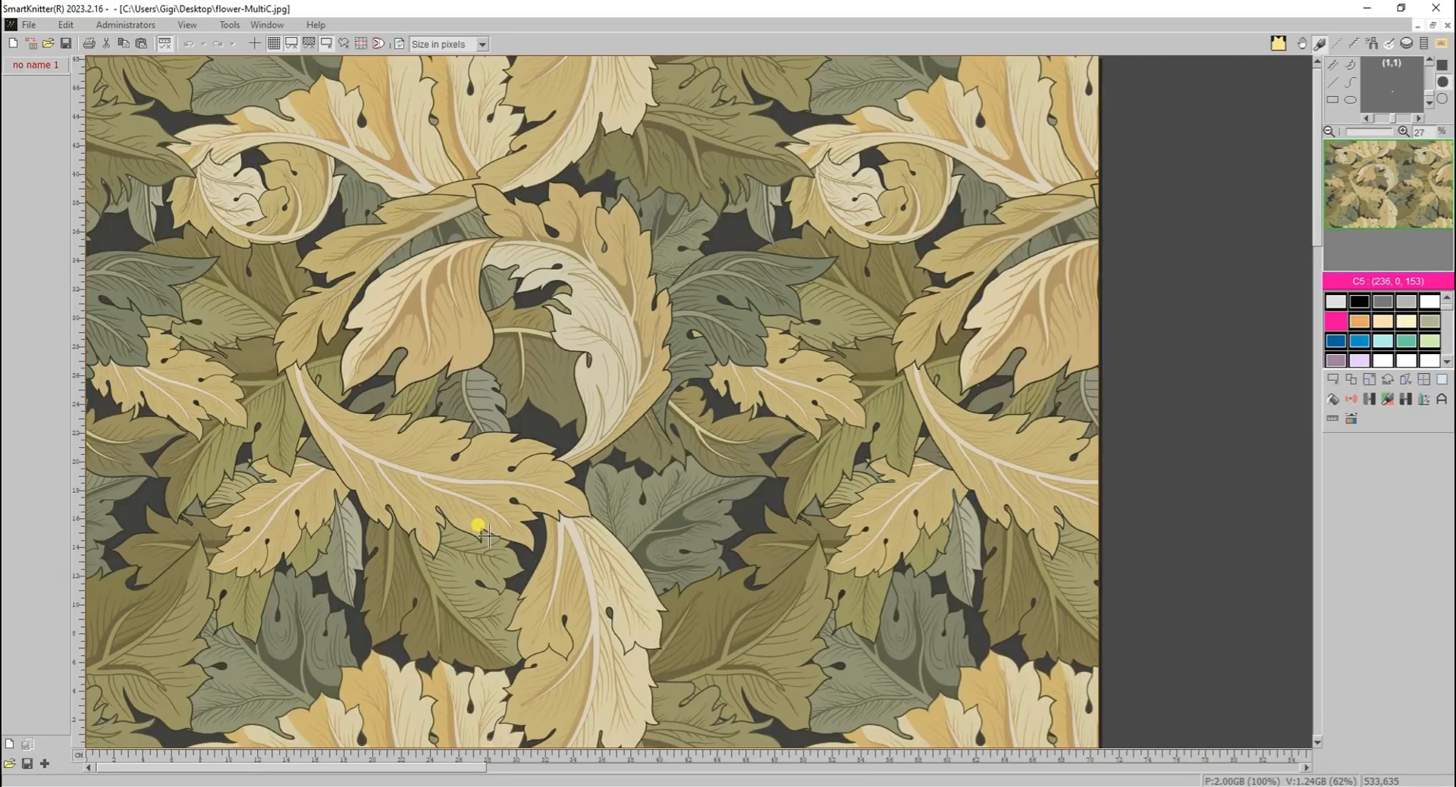
- Load pug.jpg into the blank "no name 1" image, and open flower-motif-2C.bmp as well
left_click(275, 25)
left_click(301, 113)
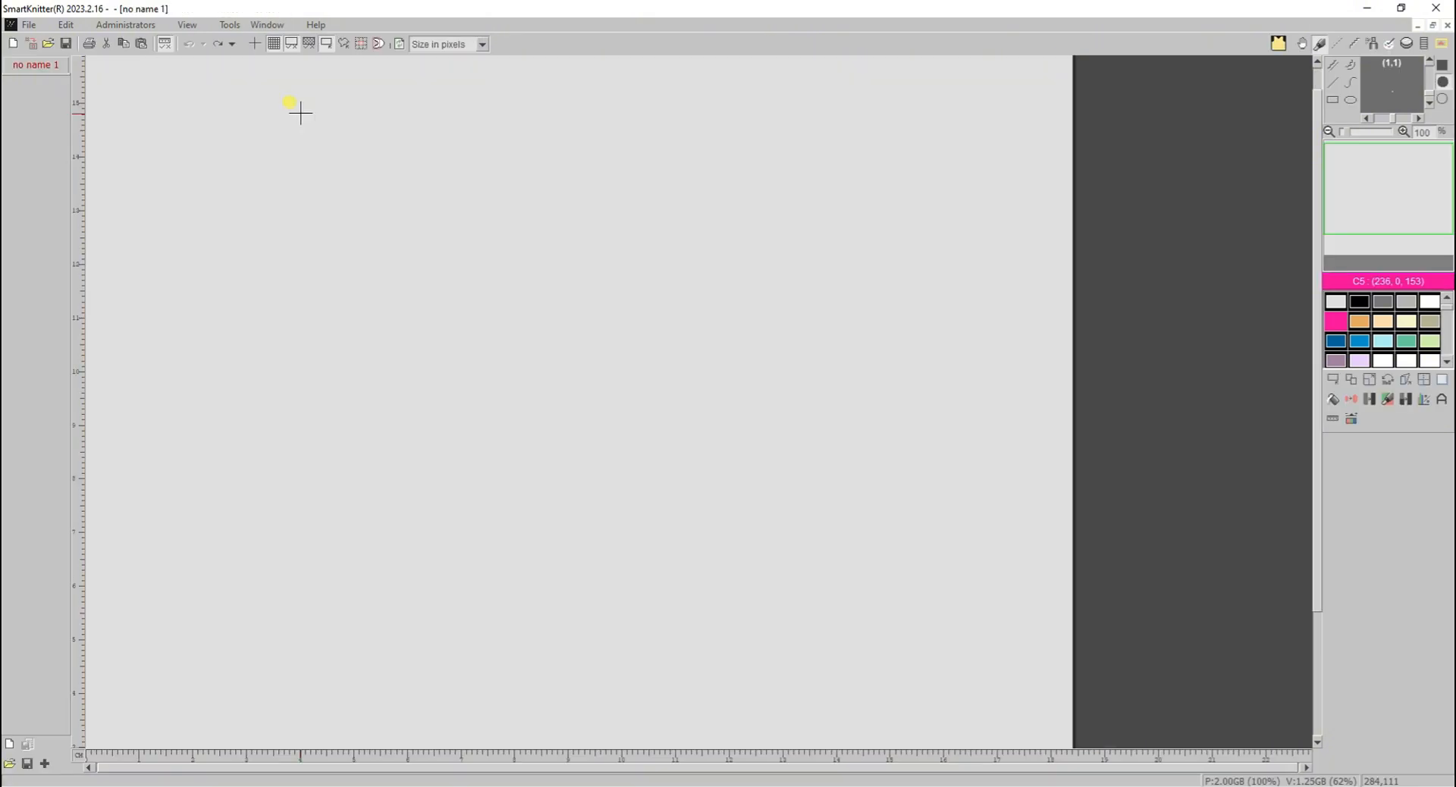
left_click(35, 44)
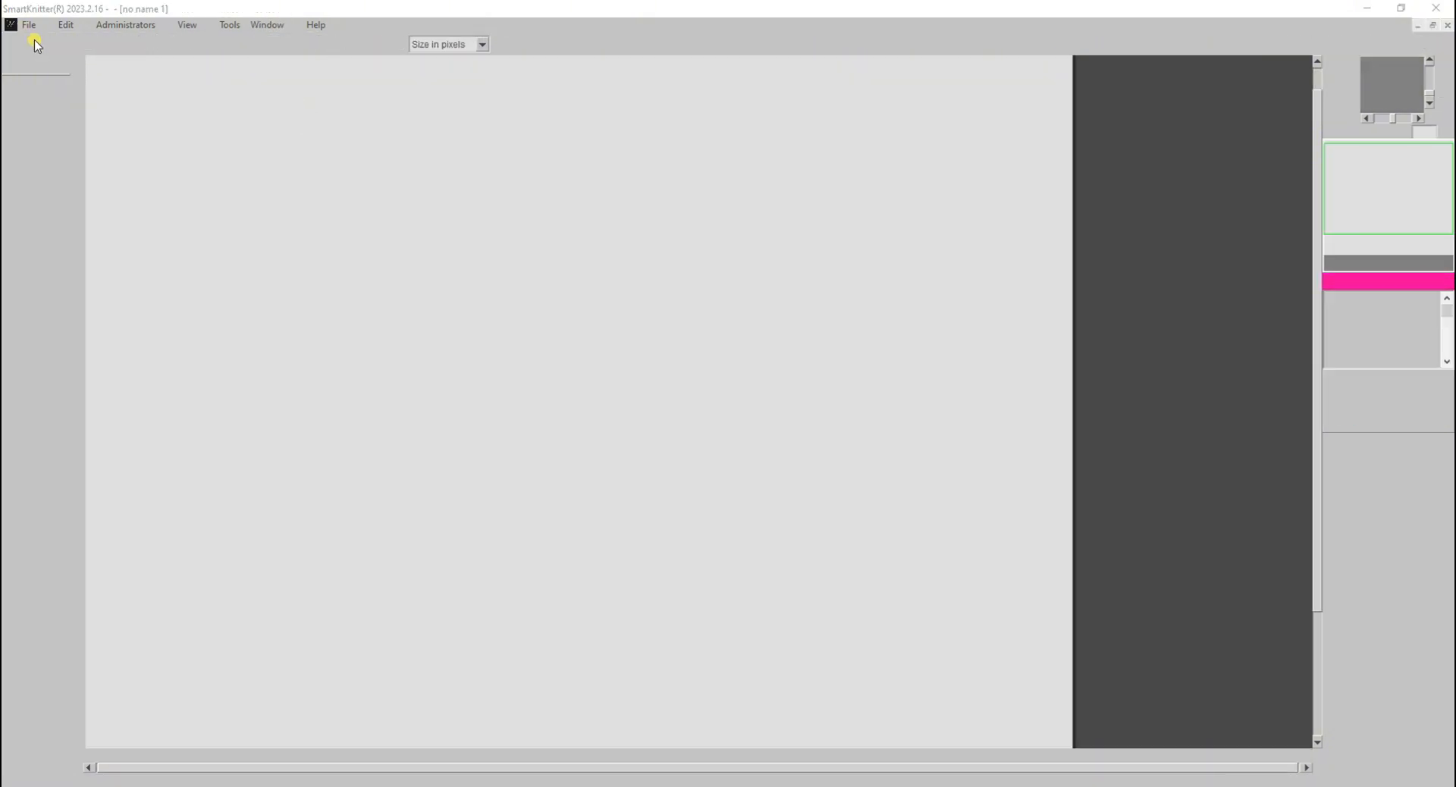
double_click(144, 221)
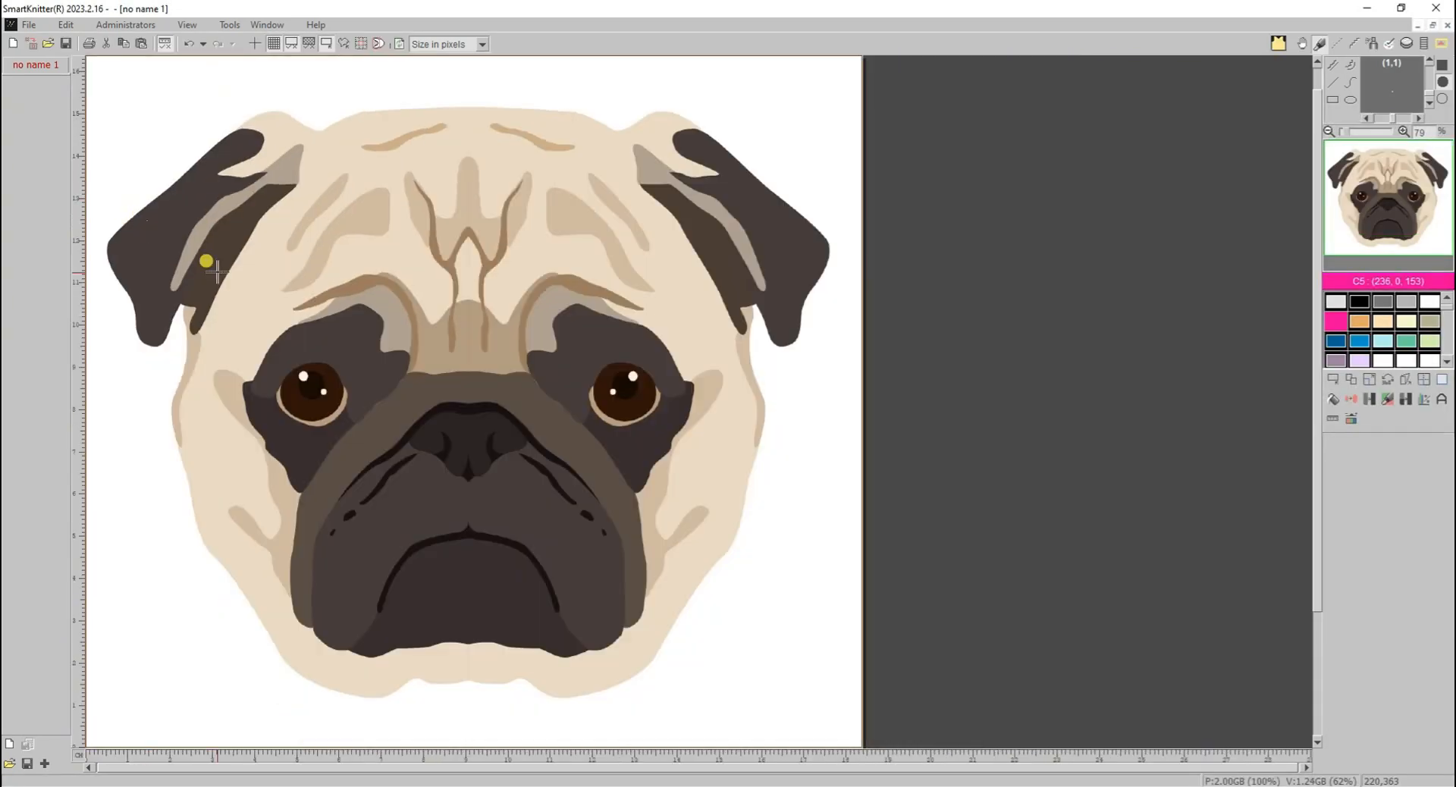
left_click(48, 43)
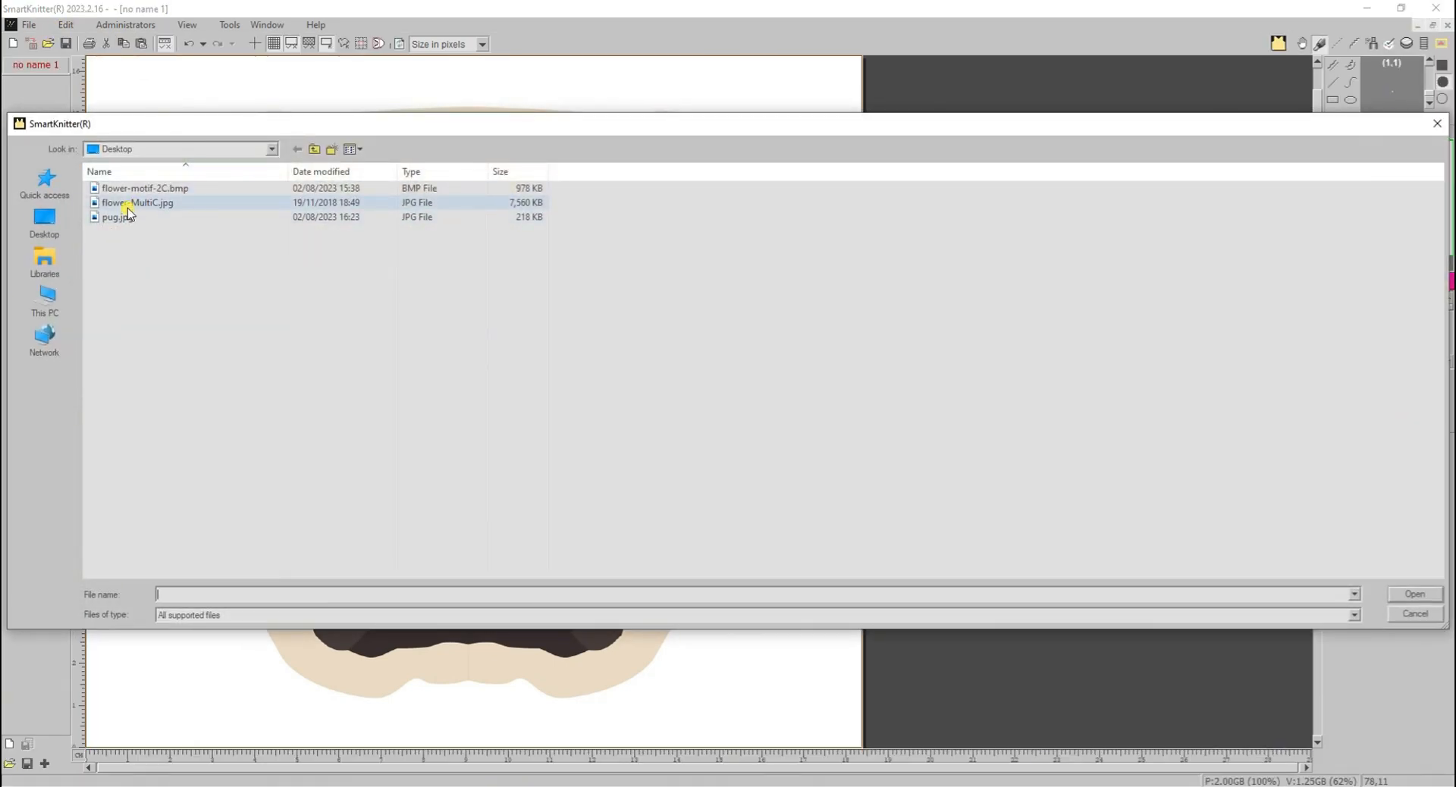
double_click(151, 187)
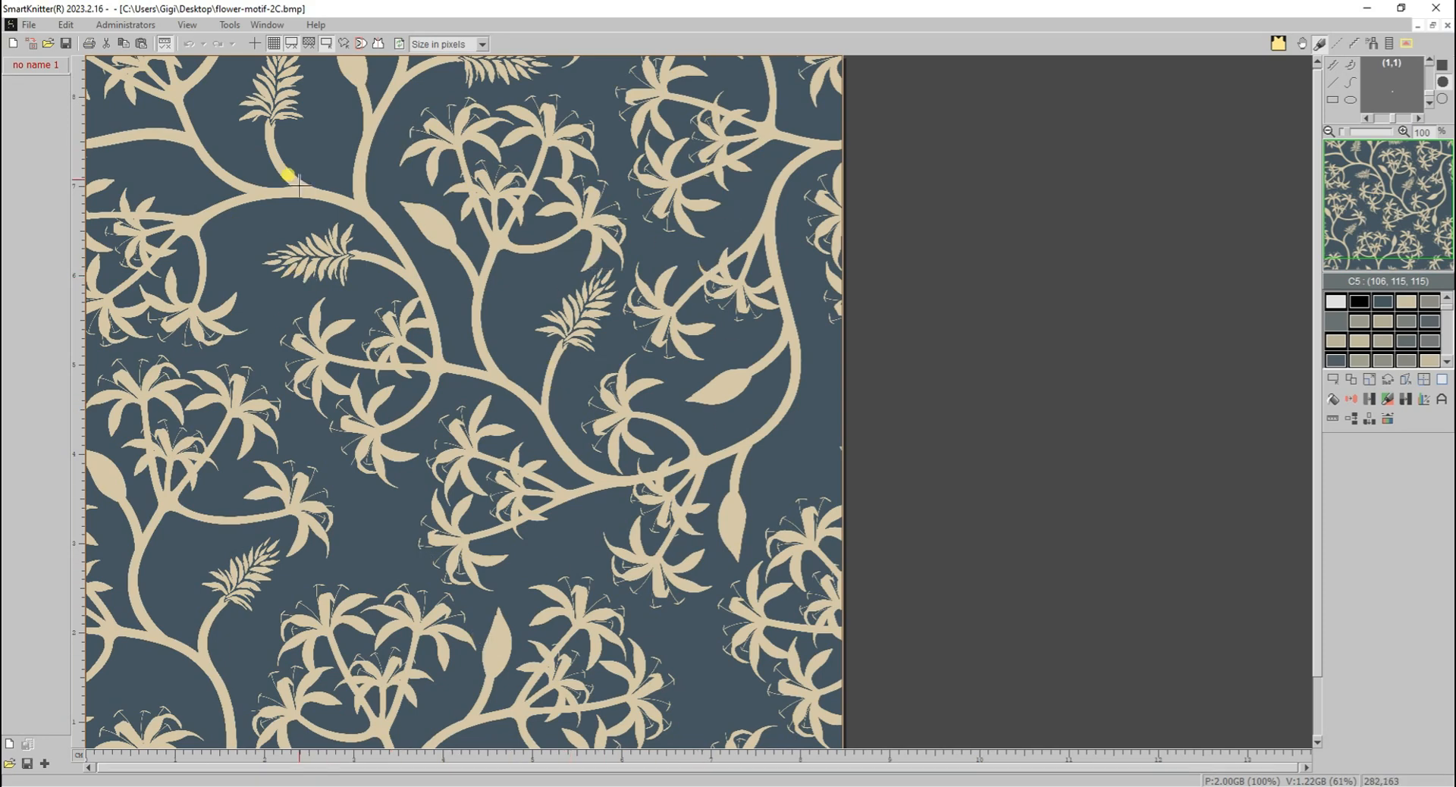
- Examine the size, colour type and resolution settings of flower-motif-2C.bmp and of flower-MultiC.jpg
left_click(28, 25)
left_click(67, 337)
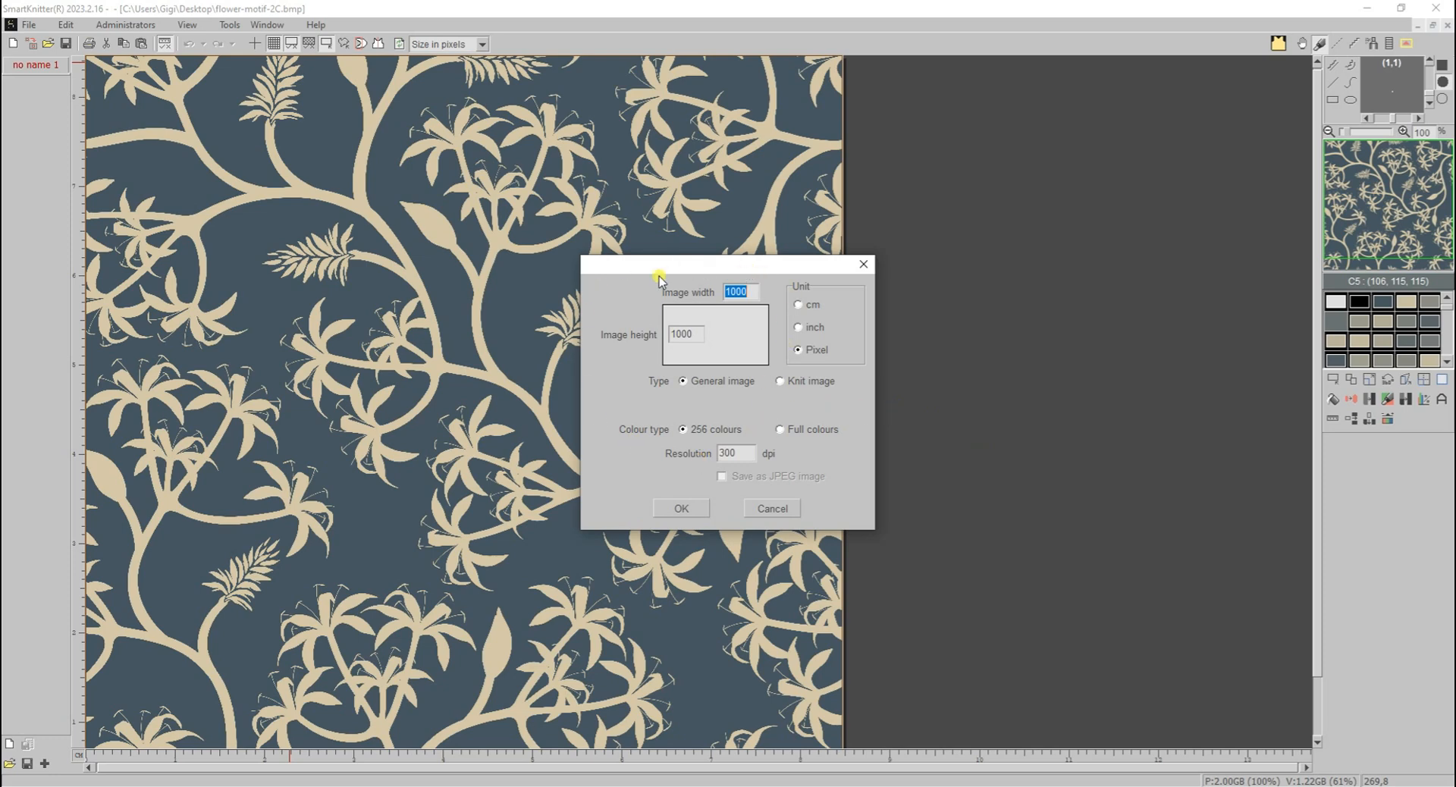
left_click(681, 508)
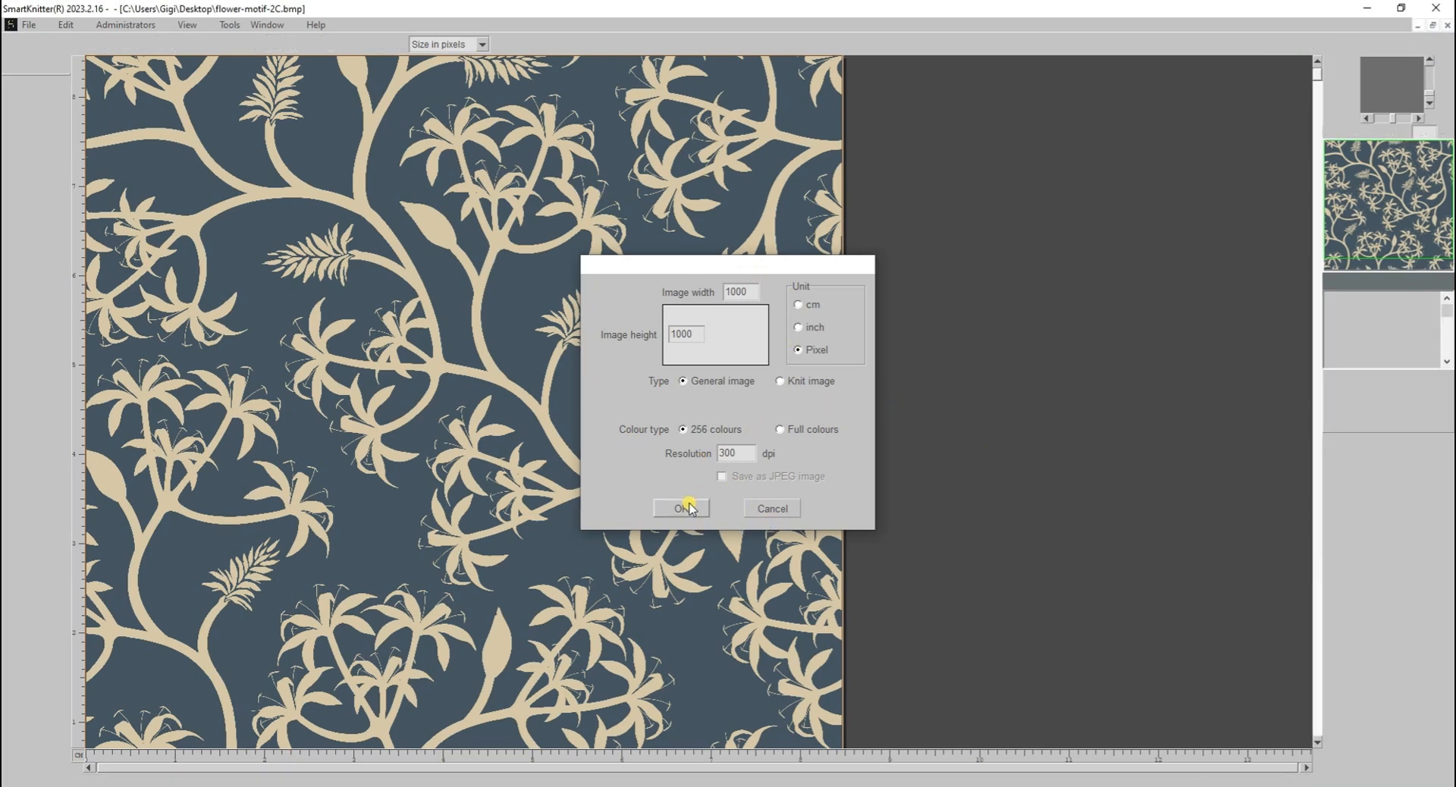
left_click(266, 25)
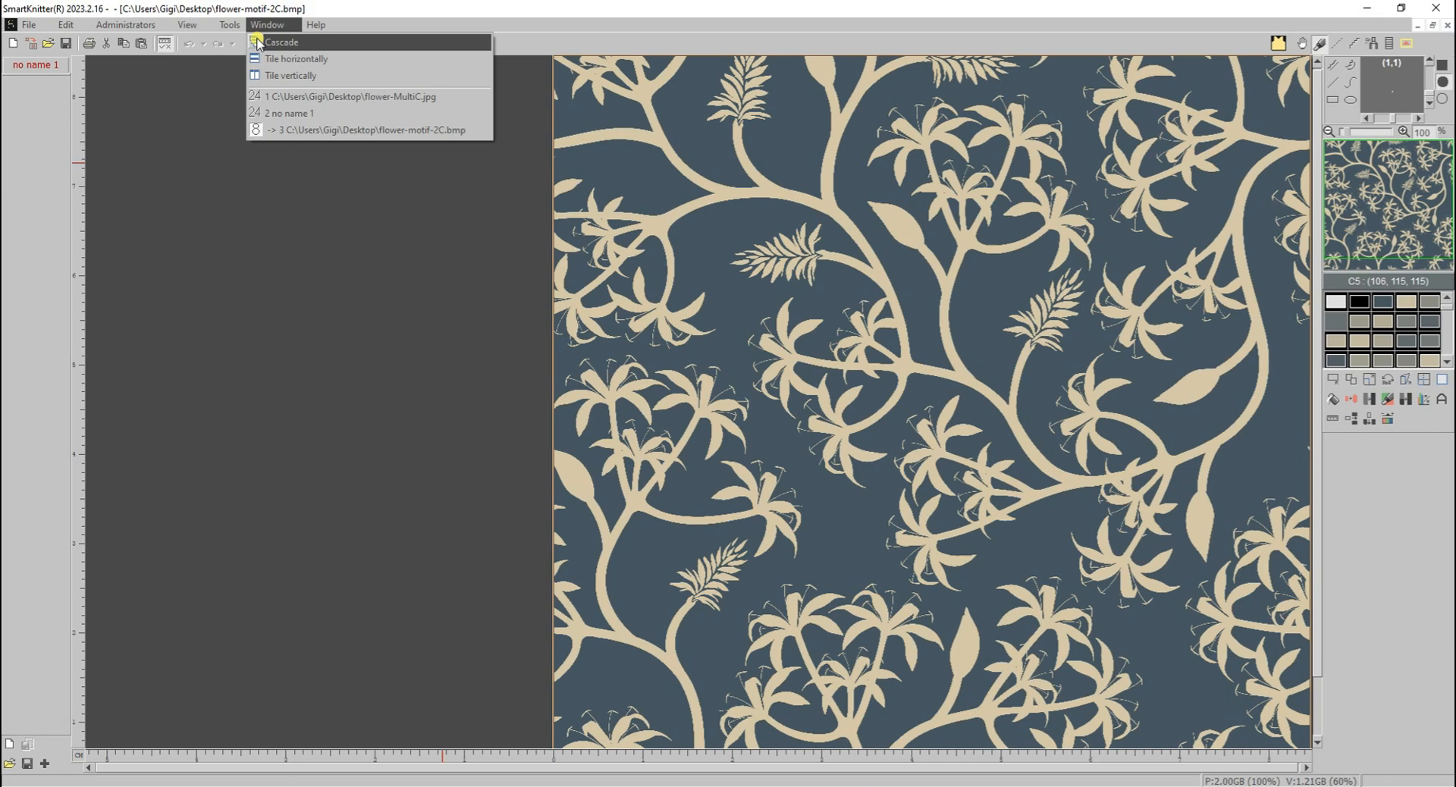
left_click(291, 97)
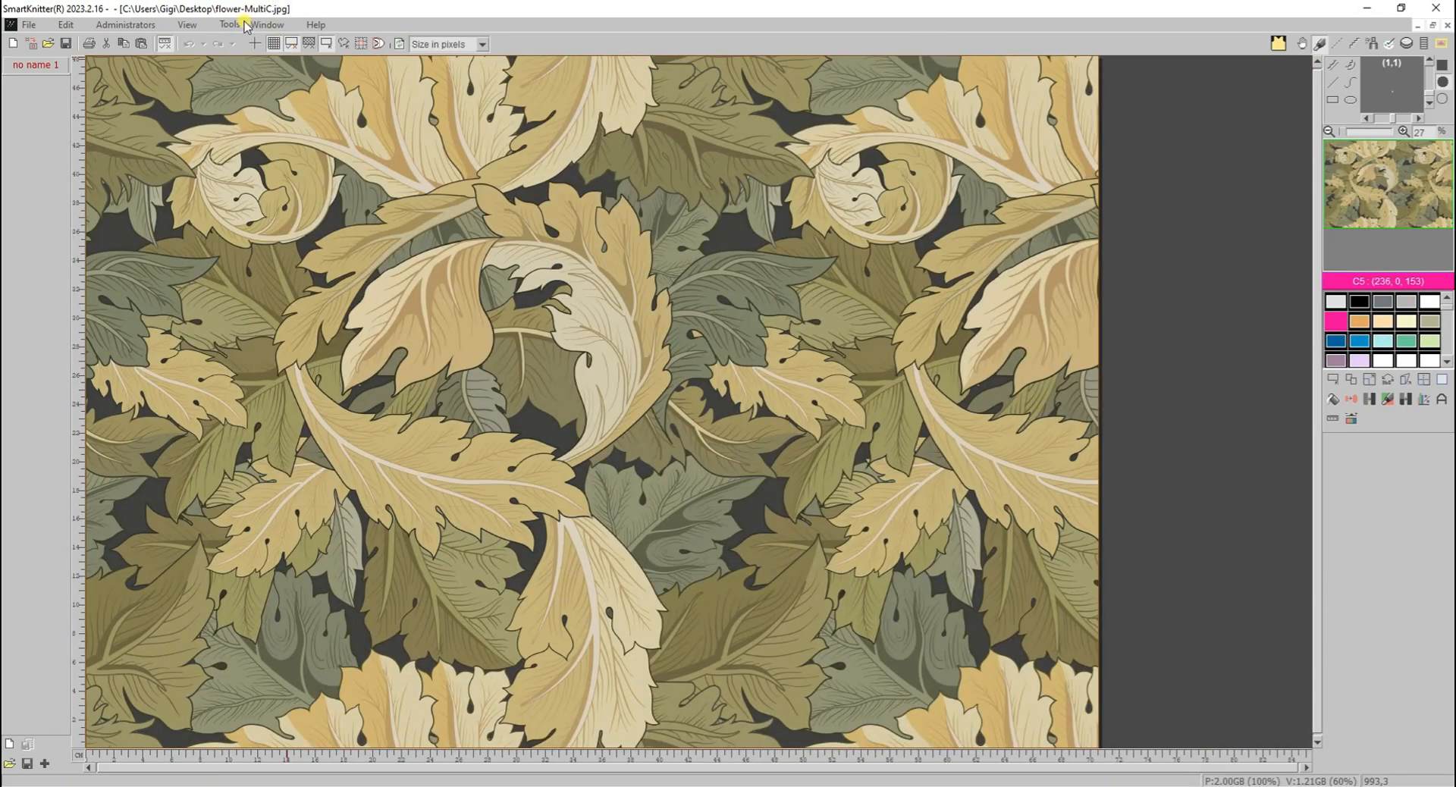
left_click(30, 25)
left_click(72, 332)
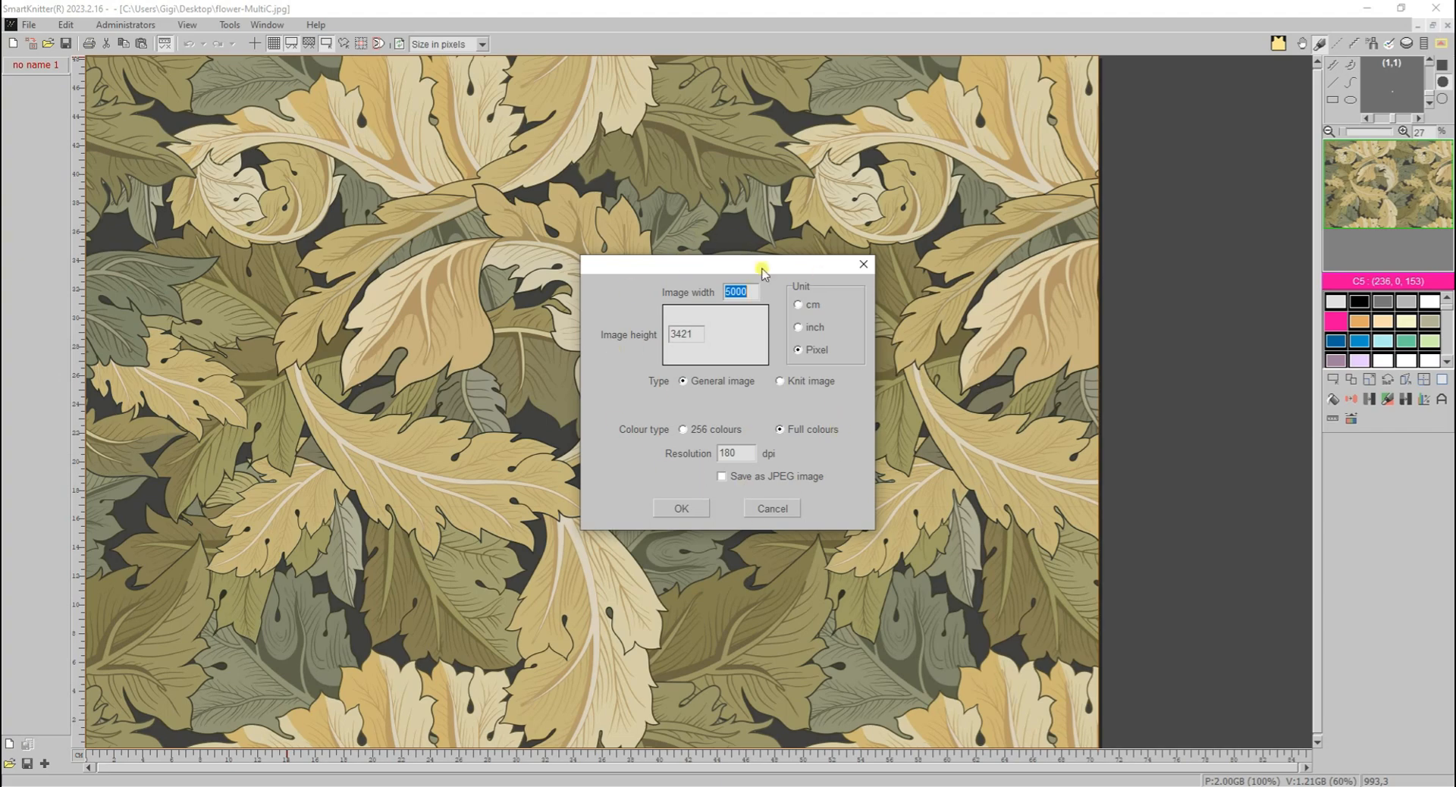
left_click(681, 508)
- Group flower-motif-2C.bmp into its dark blue and beige colours, removing scattered dots up to size 10 with edges auto-smoothed
left_click(273, 25)
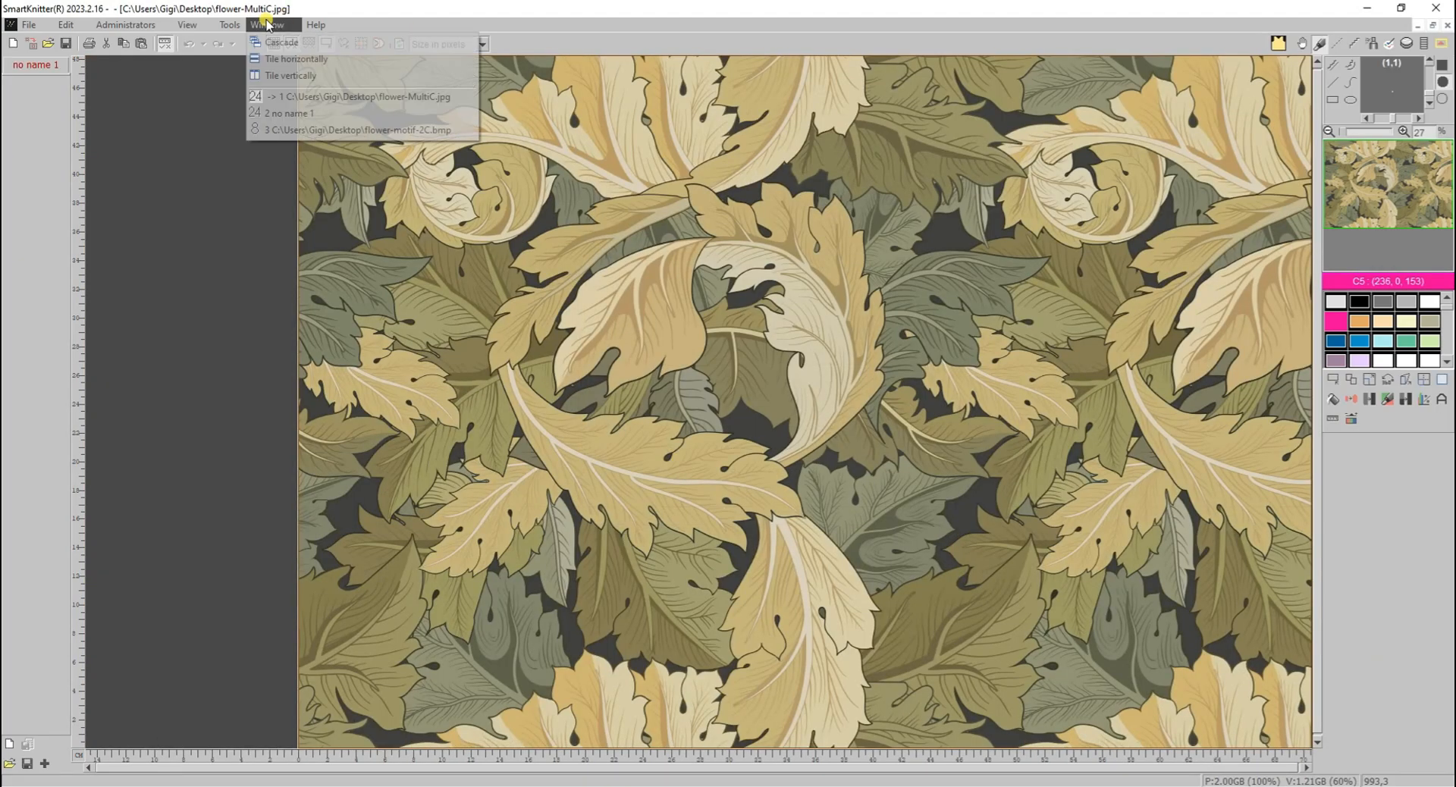
left_click(282, 130)
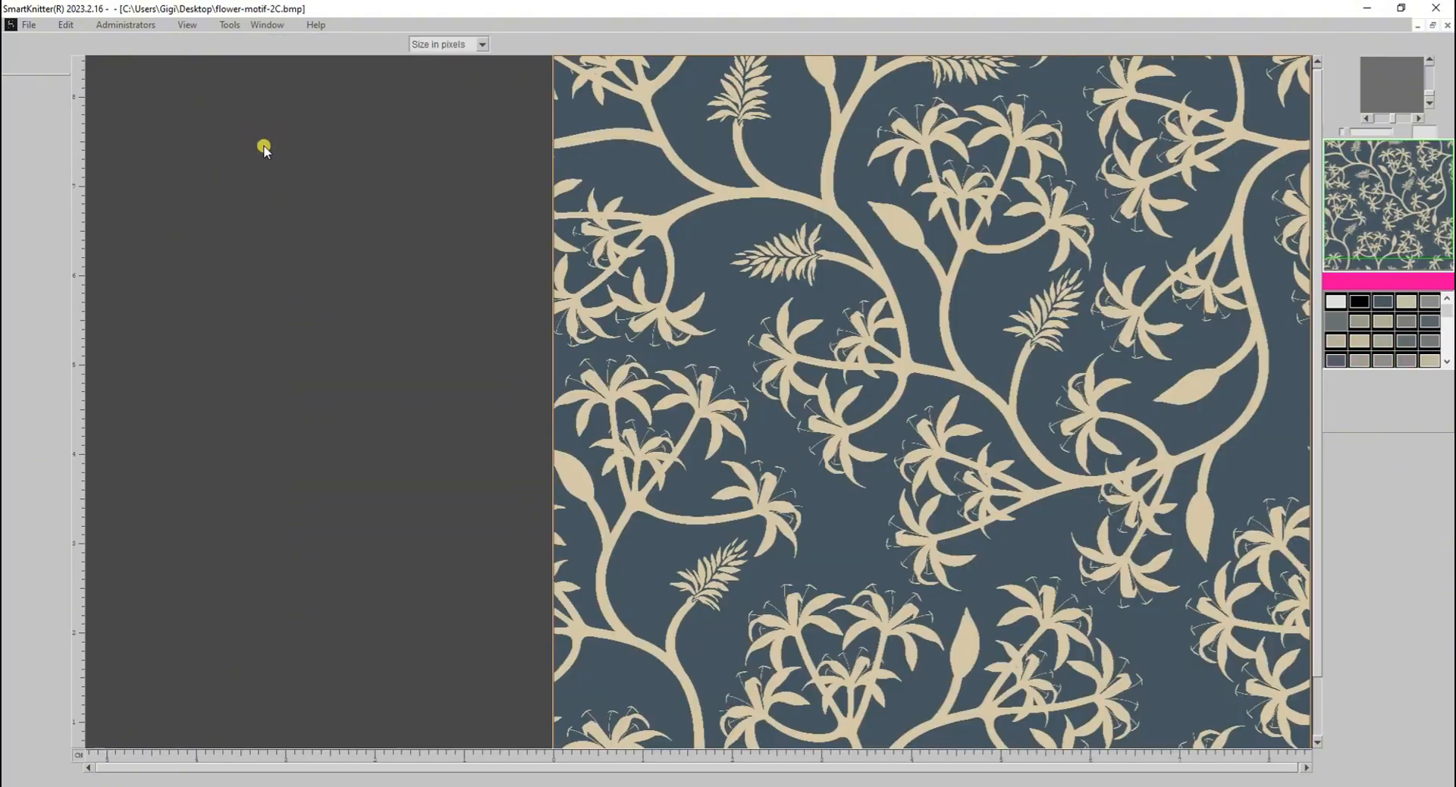
scroll(895, 355, "down", 1)
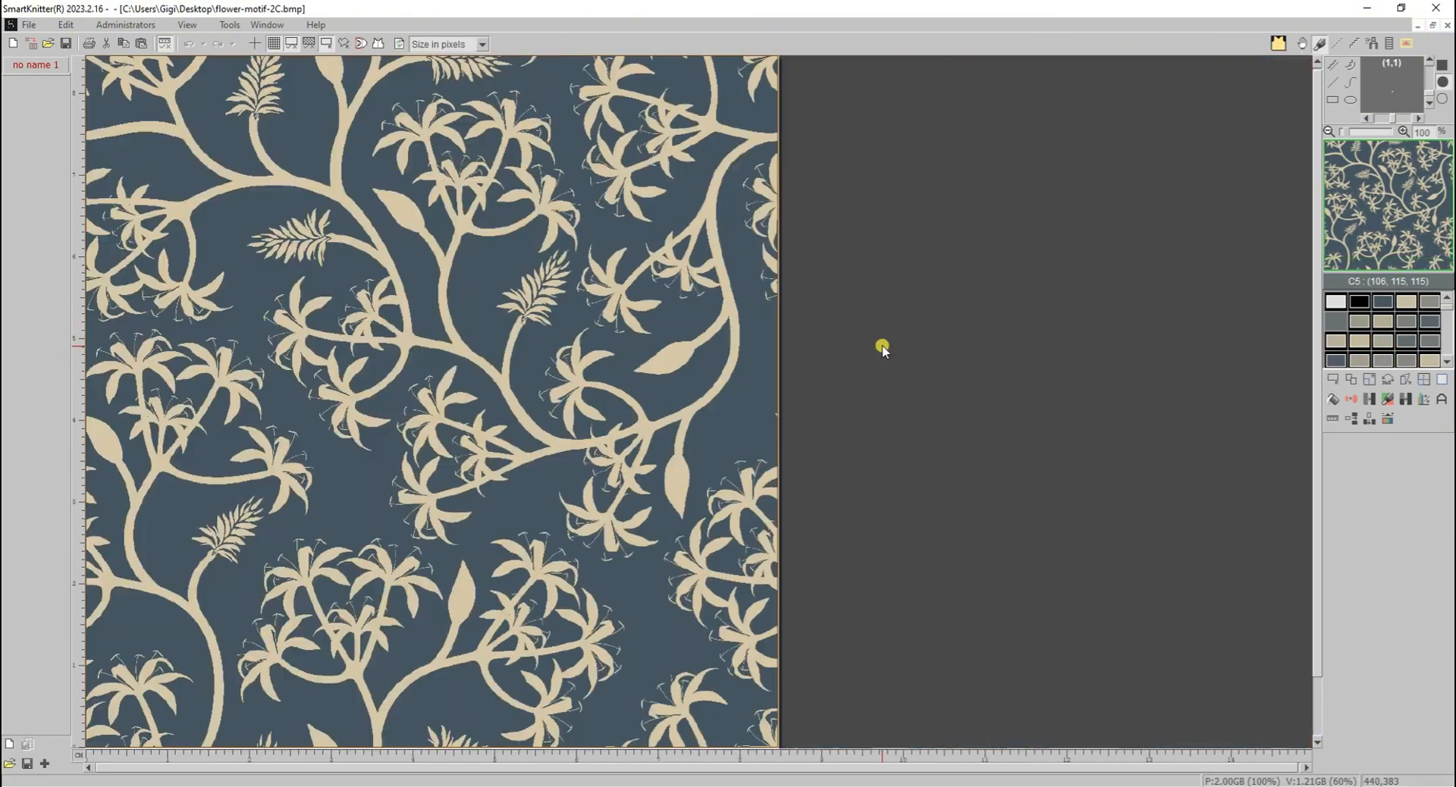
left_click(1404, 402)
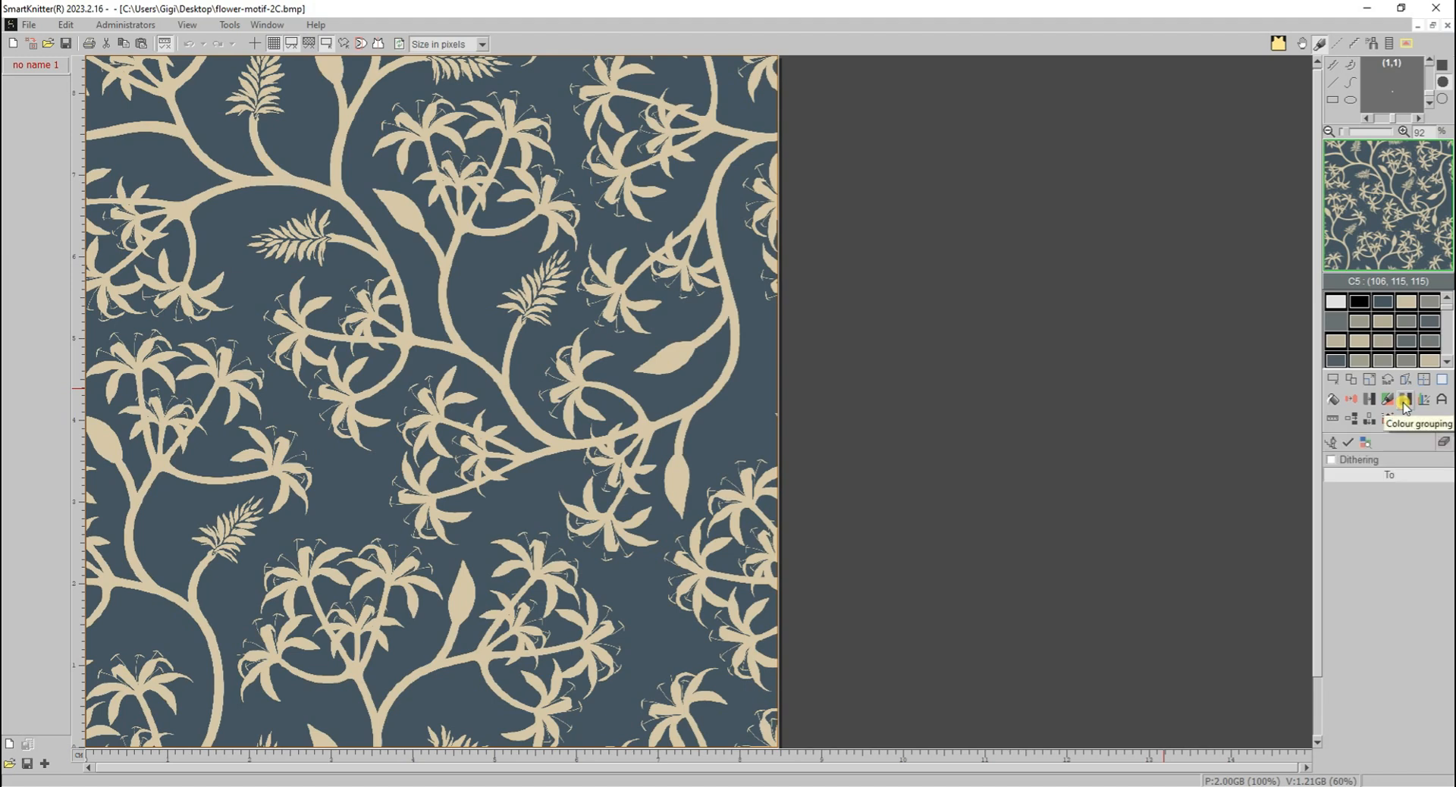
left_click(460, 279)
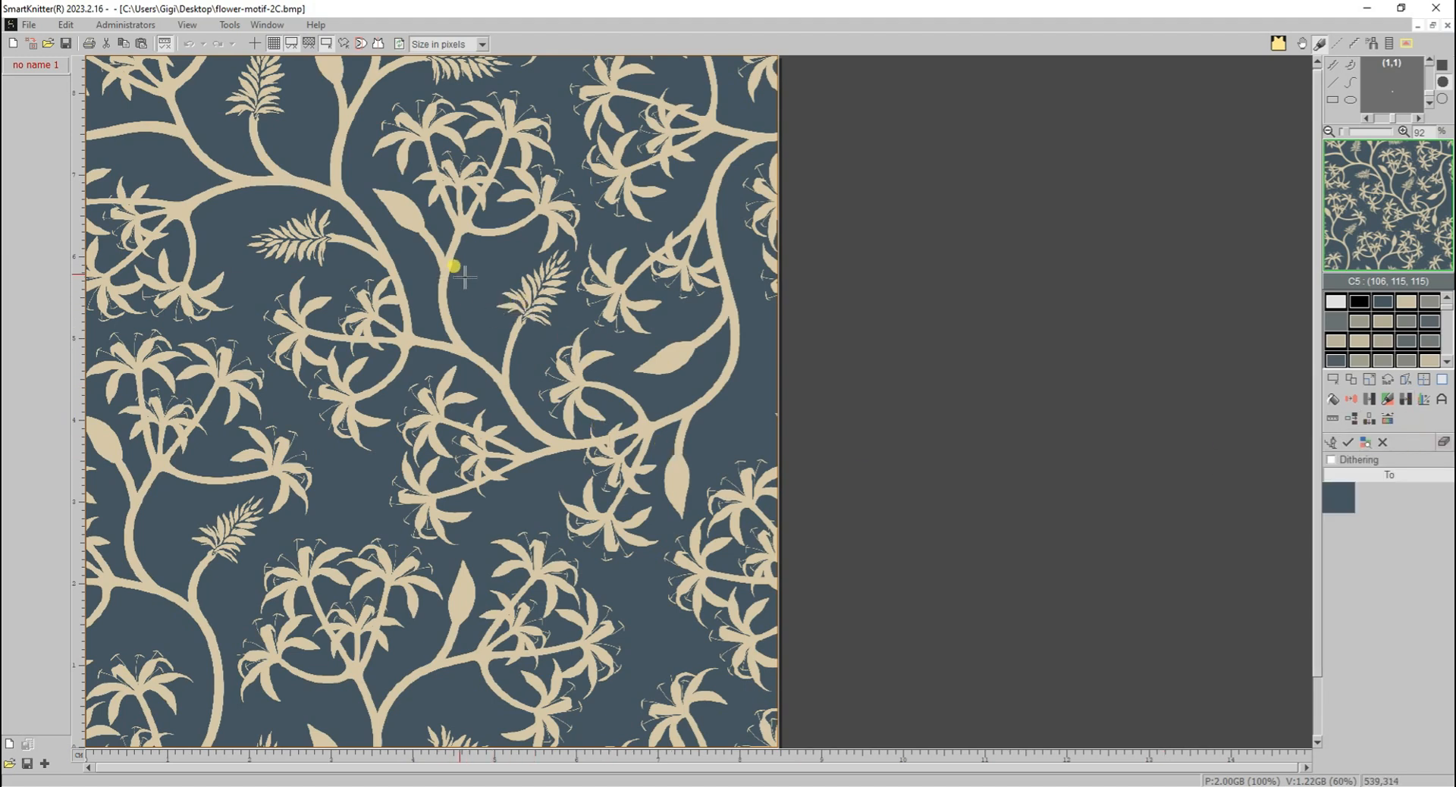
left_click(399, 204)
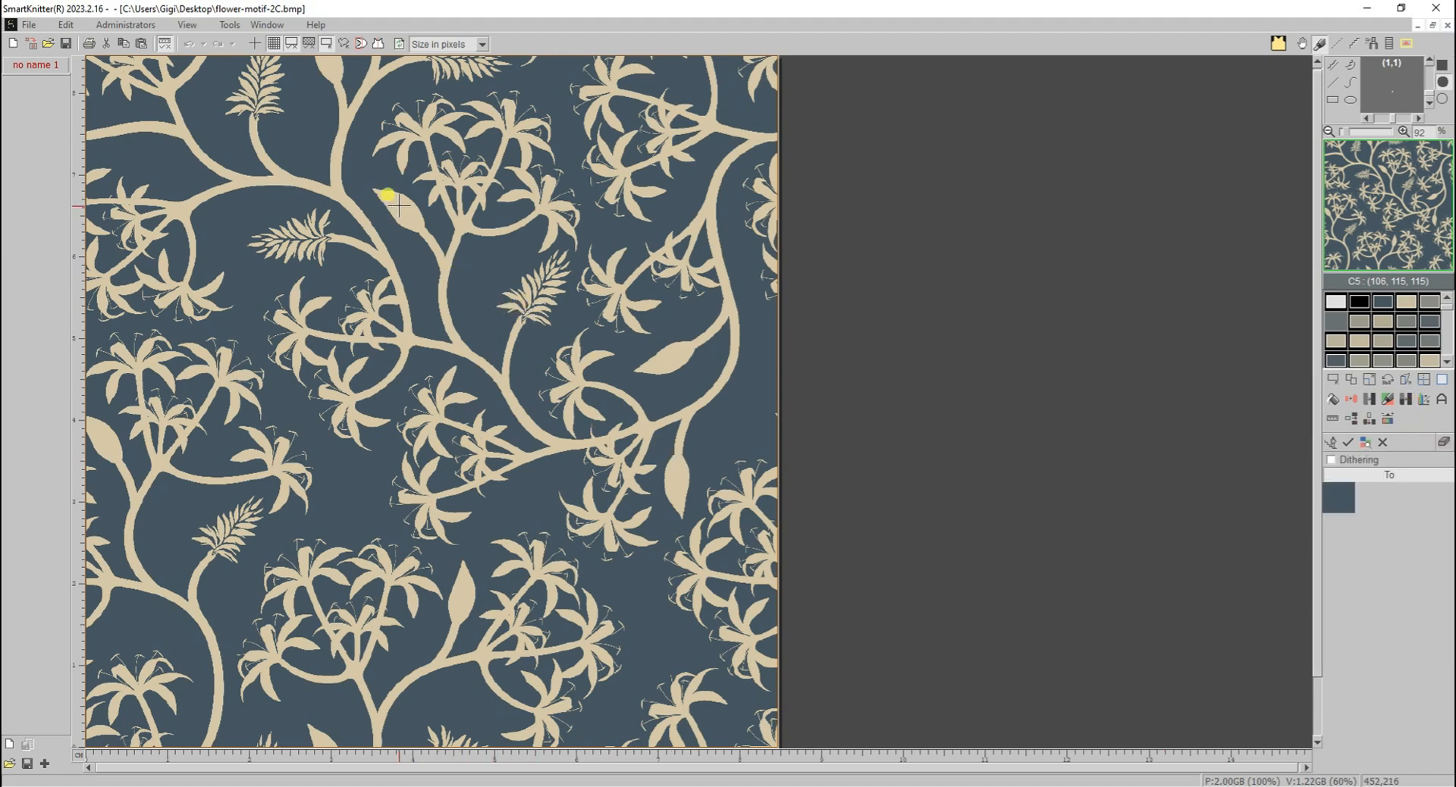
left_click(1348, 446)
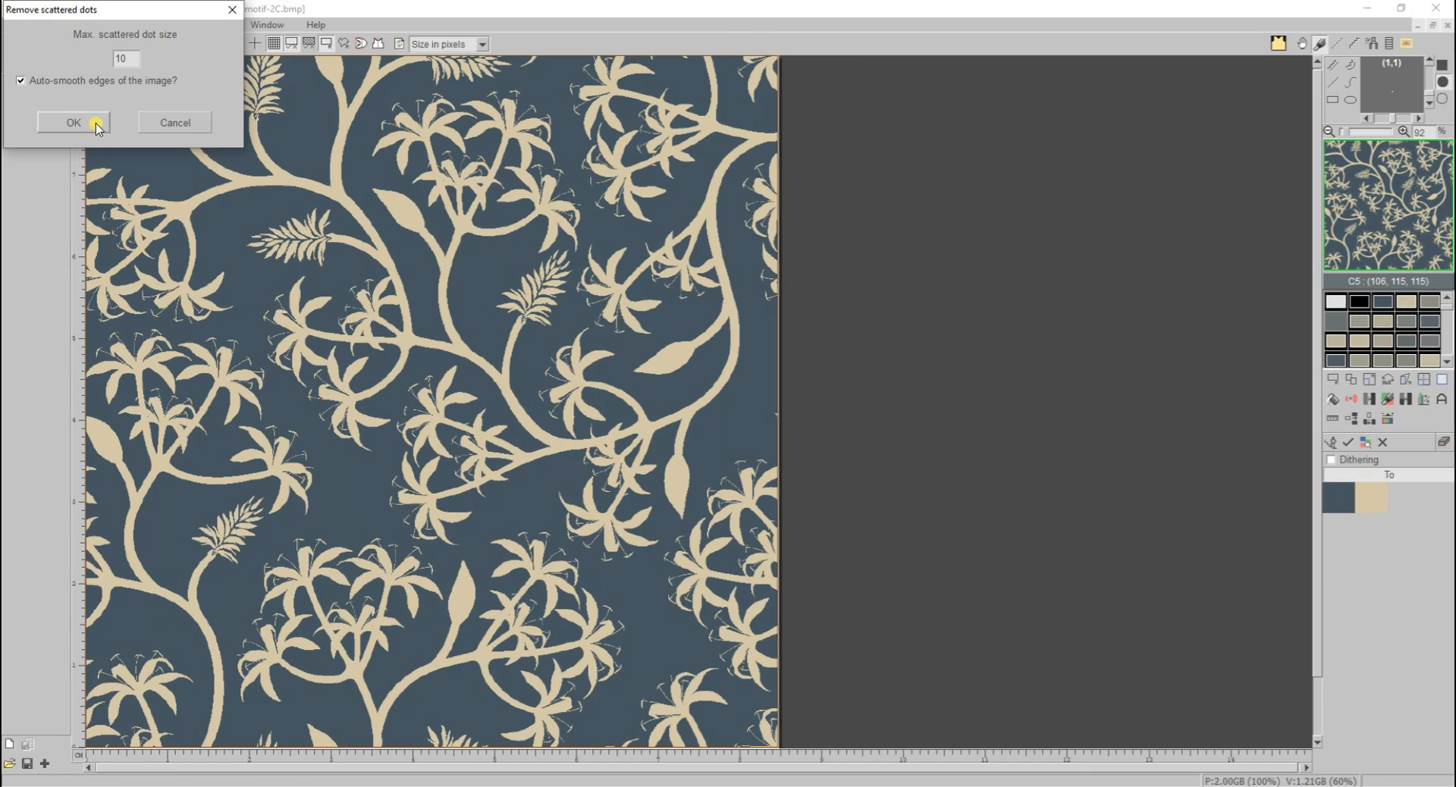
left_click(73, 122)
- Paint three beige test dots on the blue background beside the curved stem, one with brush size 3 and two with size 6
scroll(572, 315, "up", 5)
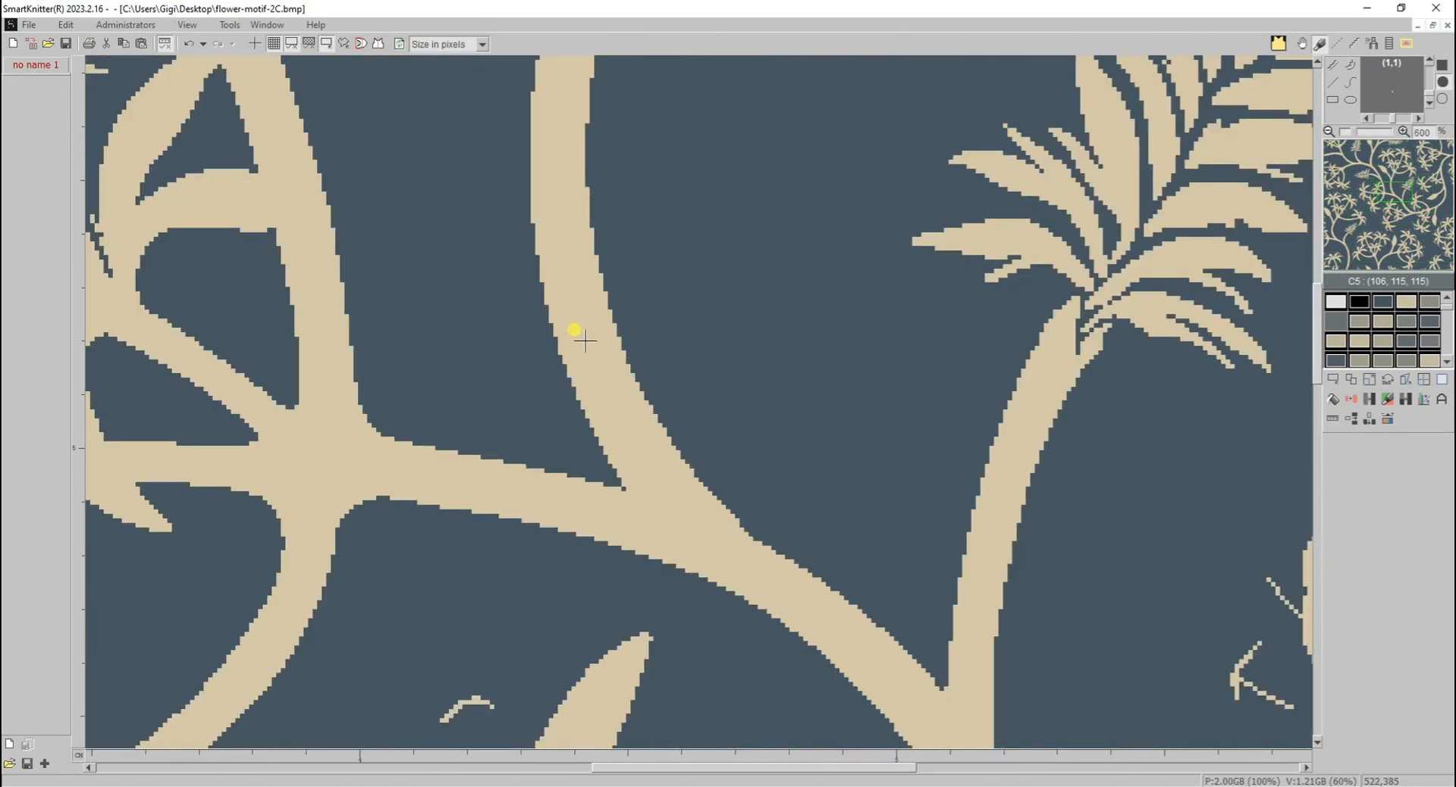
scroll(584, 340, "up", 1)
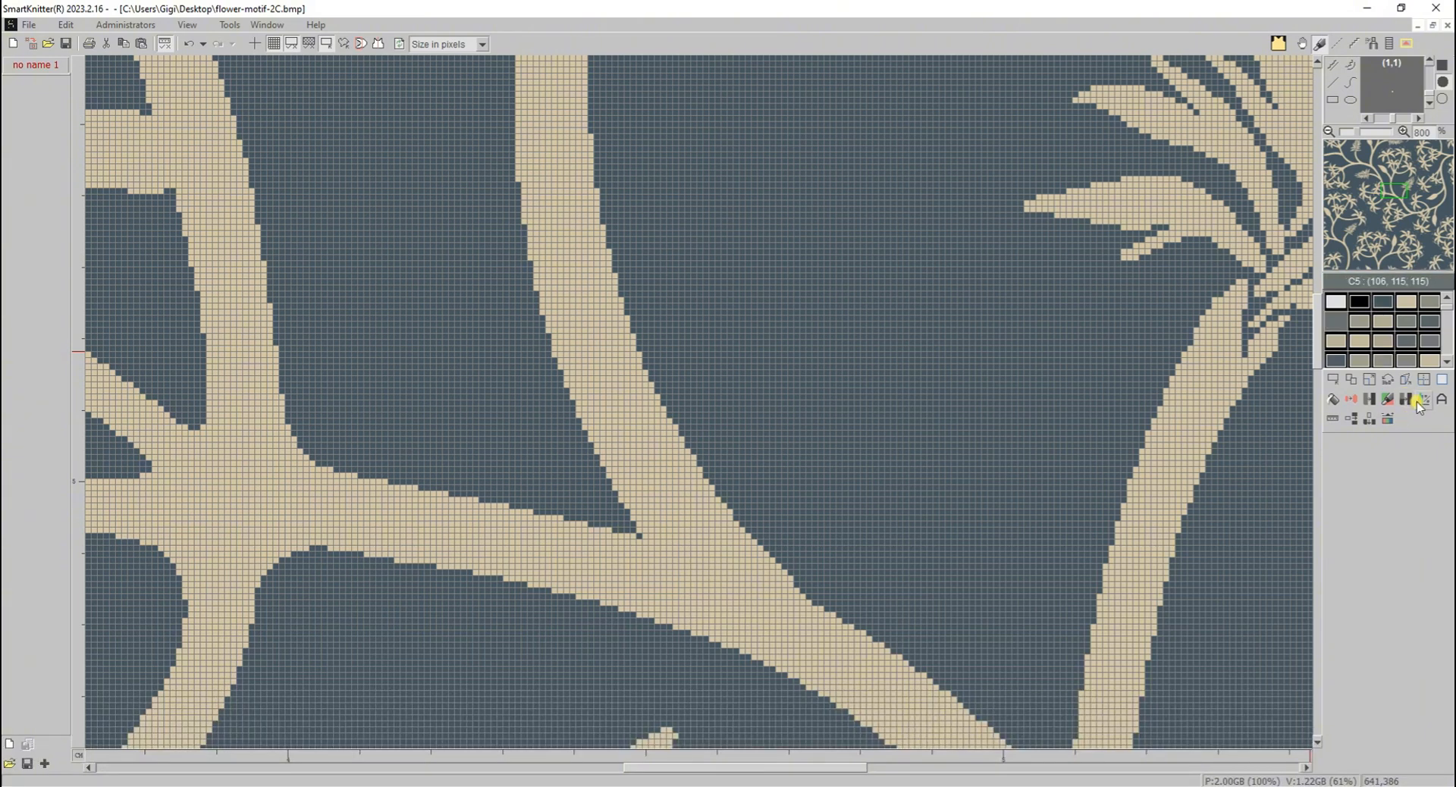
left_click(1430, 60)
right_click(618, 393)
left_click(760, 360)
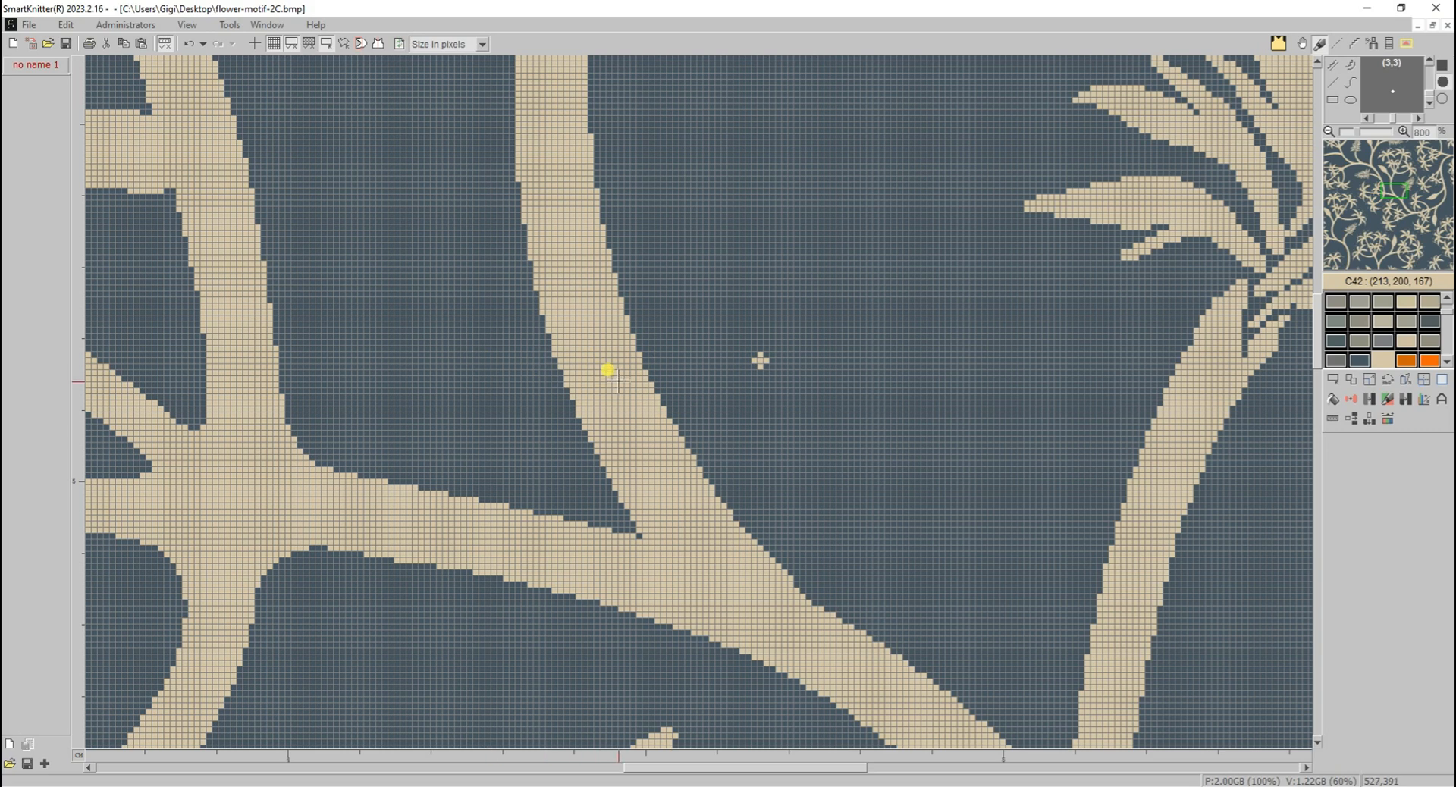
left_click(1430, 64)
left_click(1430, 64)
left_click(728, 310)
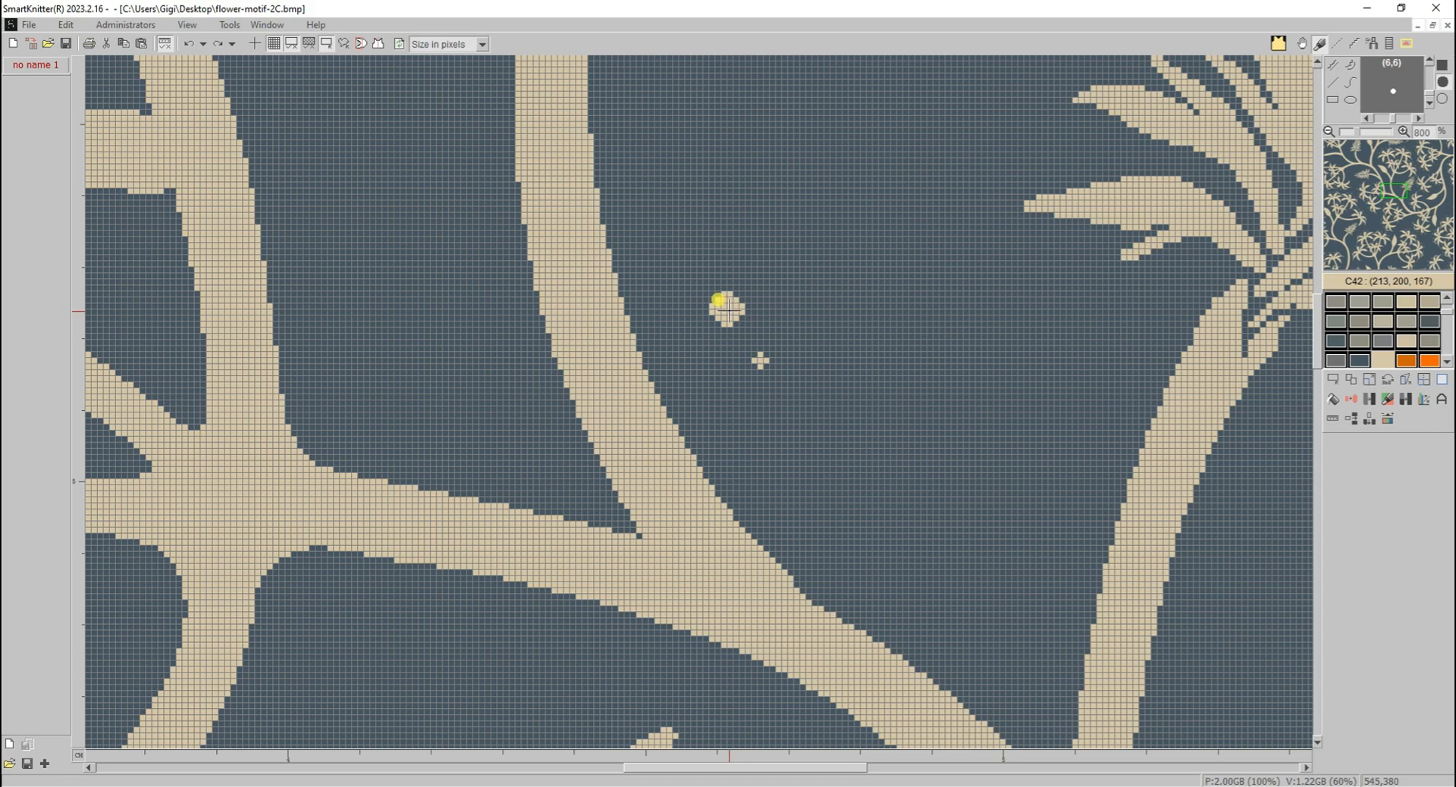
left_click(842, 337)
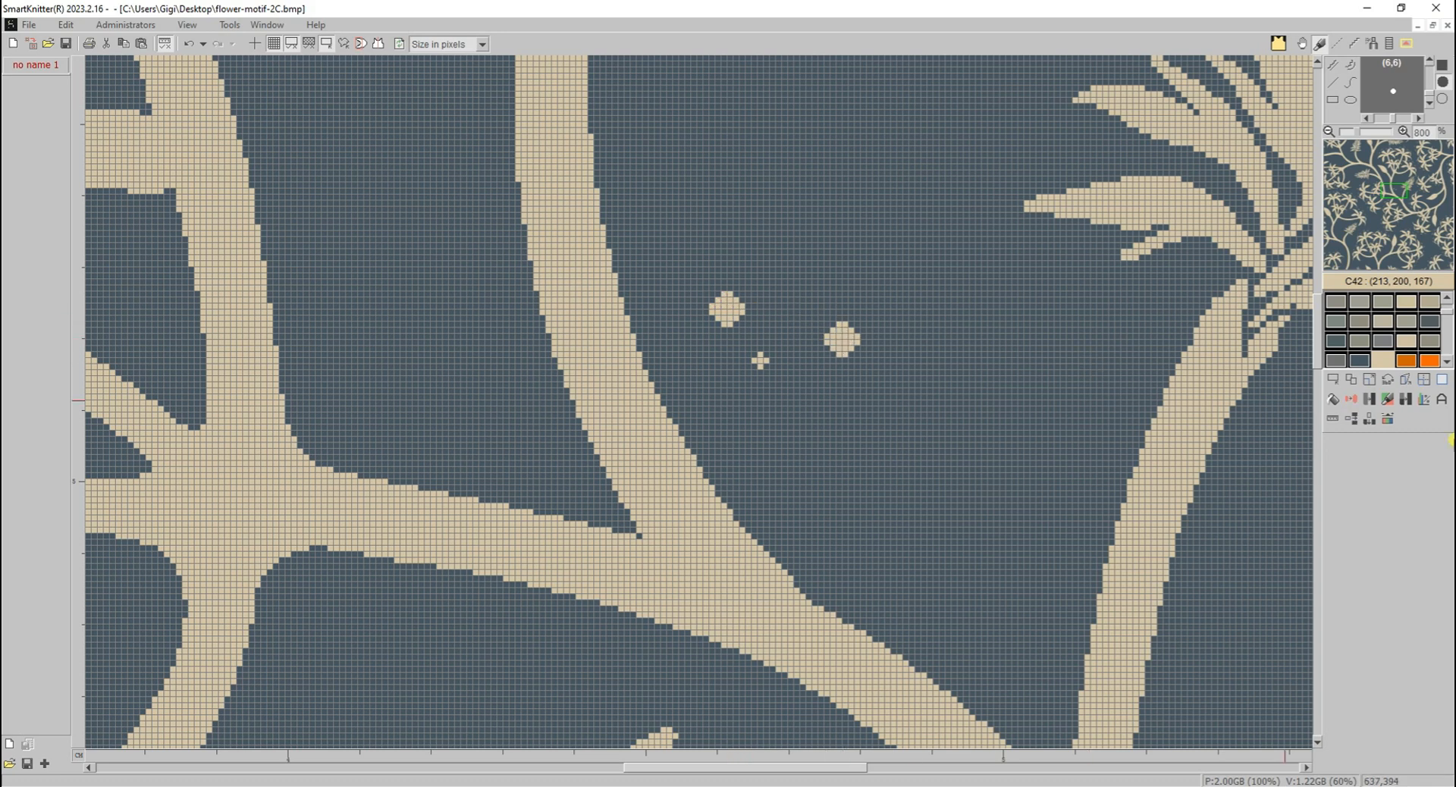
- Remove the small painted dot with Remove scattered dots, and repeat with a larger maximum dot size for the two bigger dots
left_click(1404, 401)
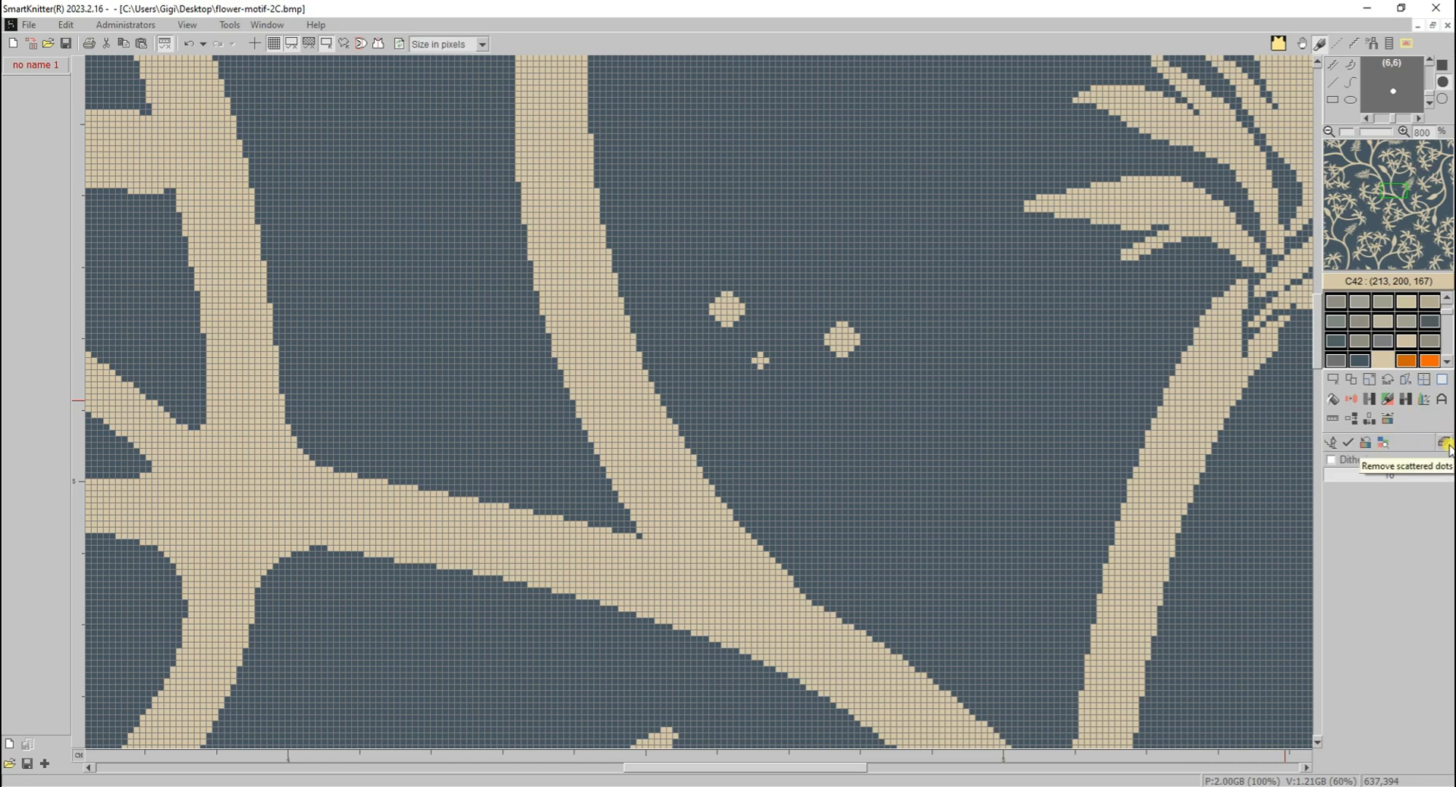
left_click(1348, 445)
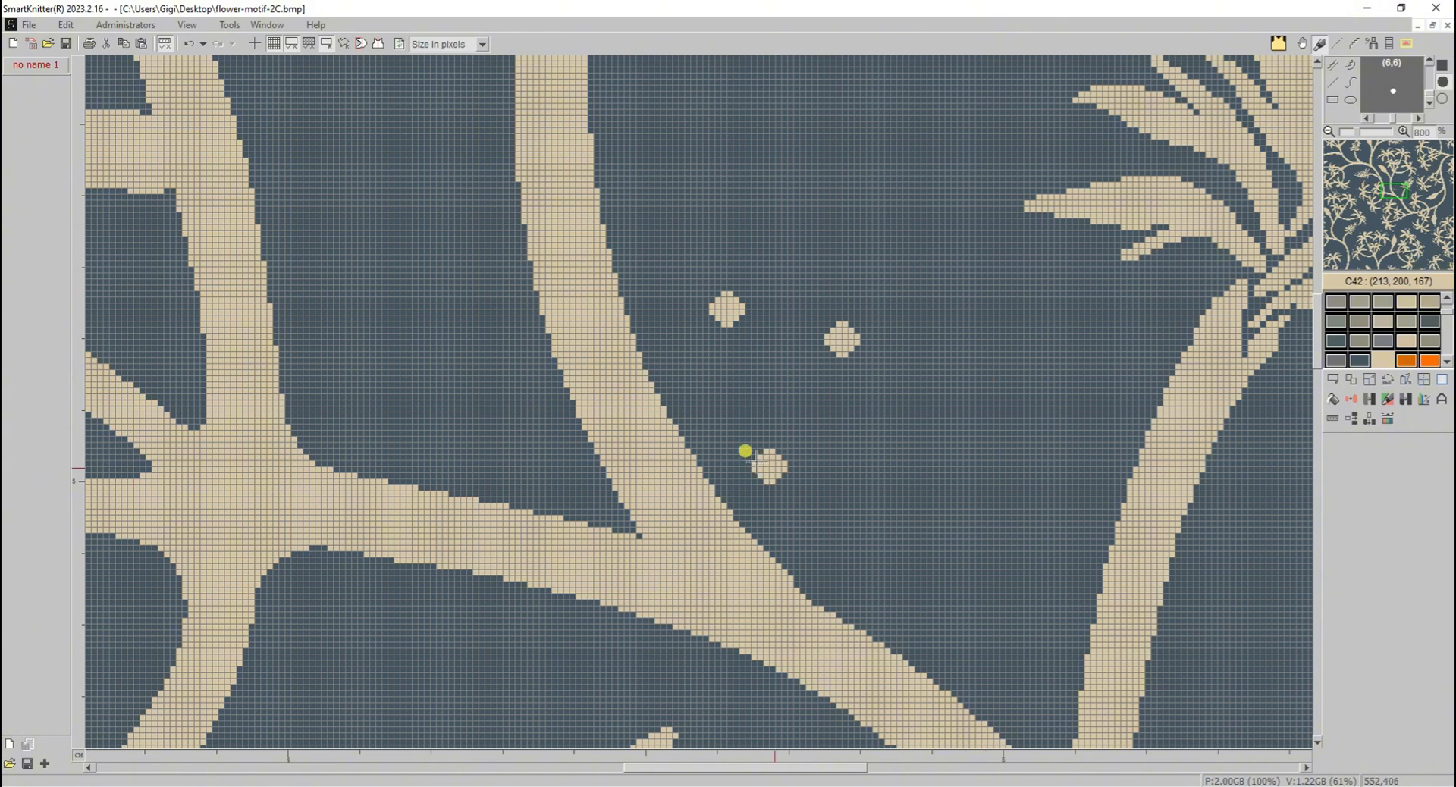
left_click(673, 284)
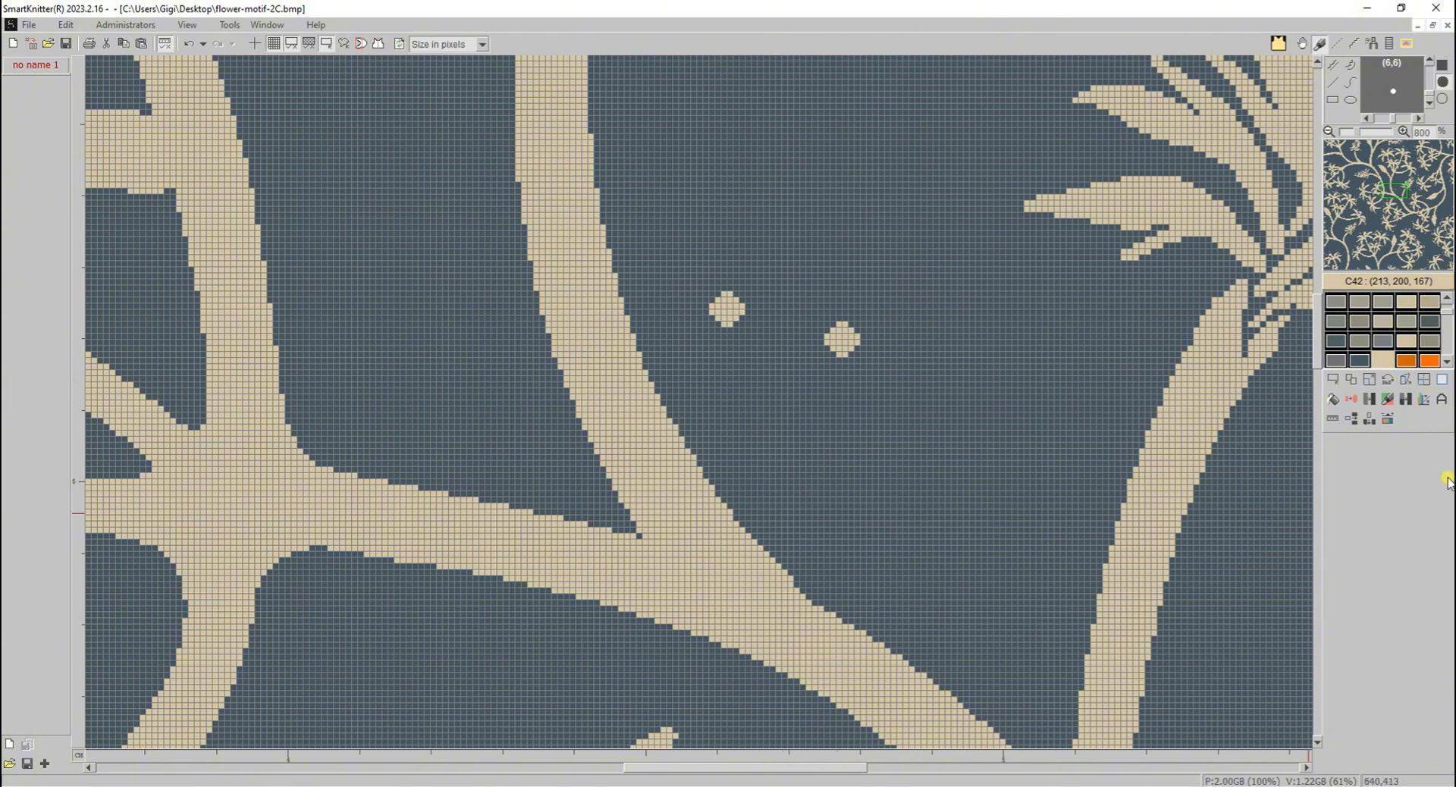
left_click(1413, 408)
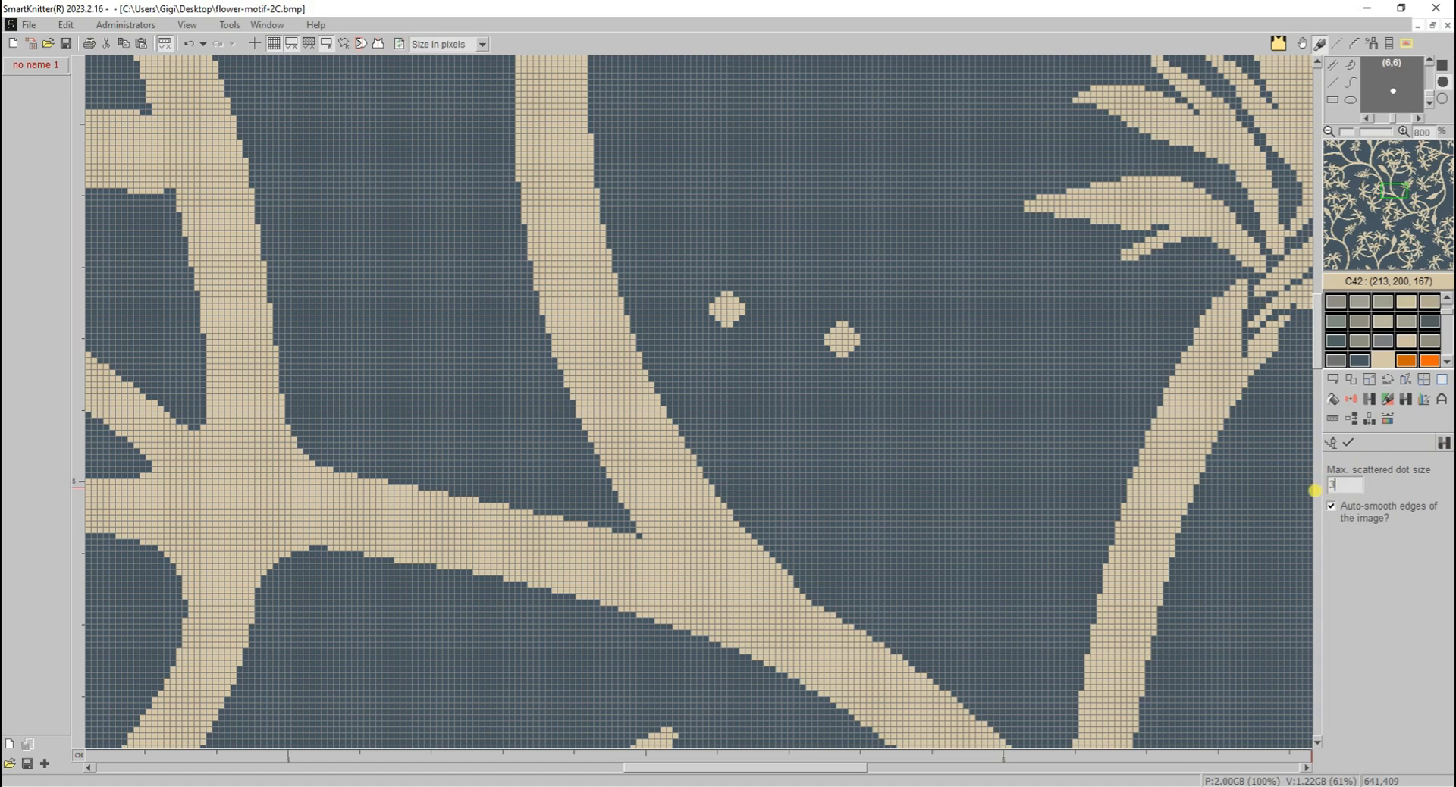
left_click(1351, 445)
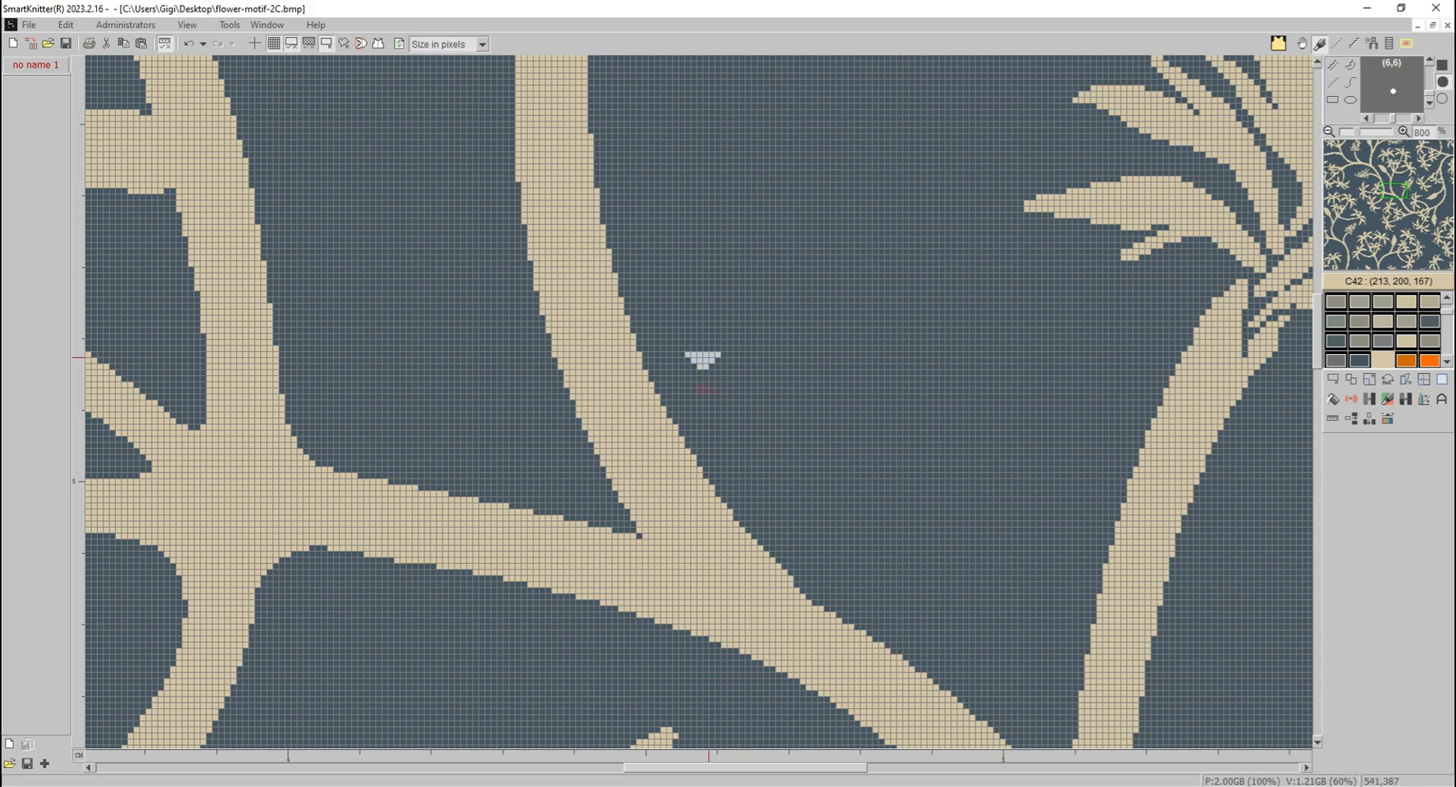
- Switch to the pug face image and start Colour grouping on it
left_click(266, 28)
left_click(279, 115)
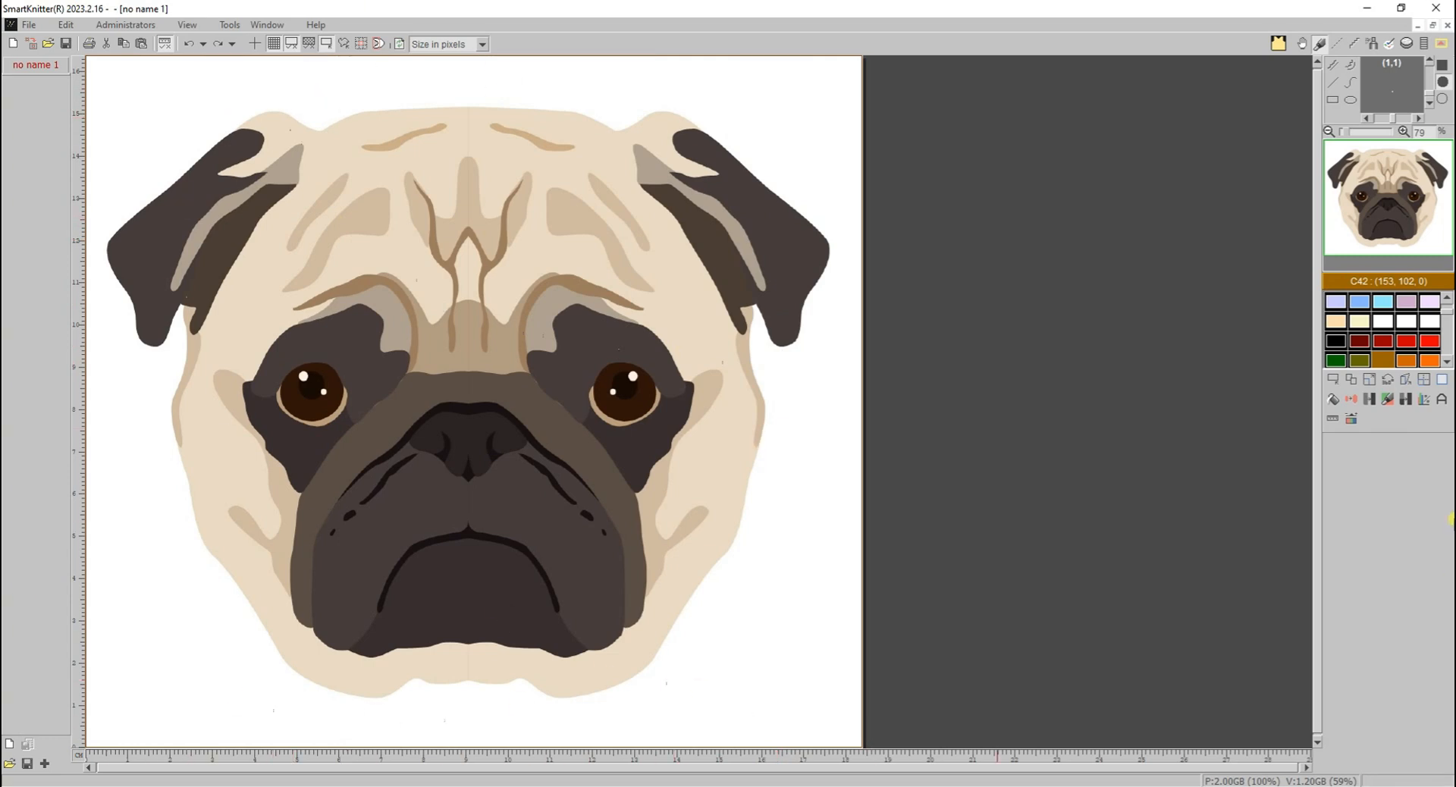
left_click(1399, 399)
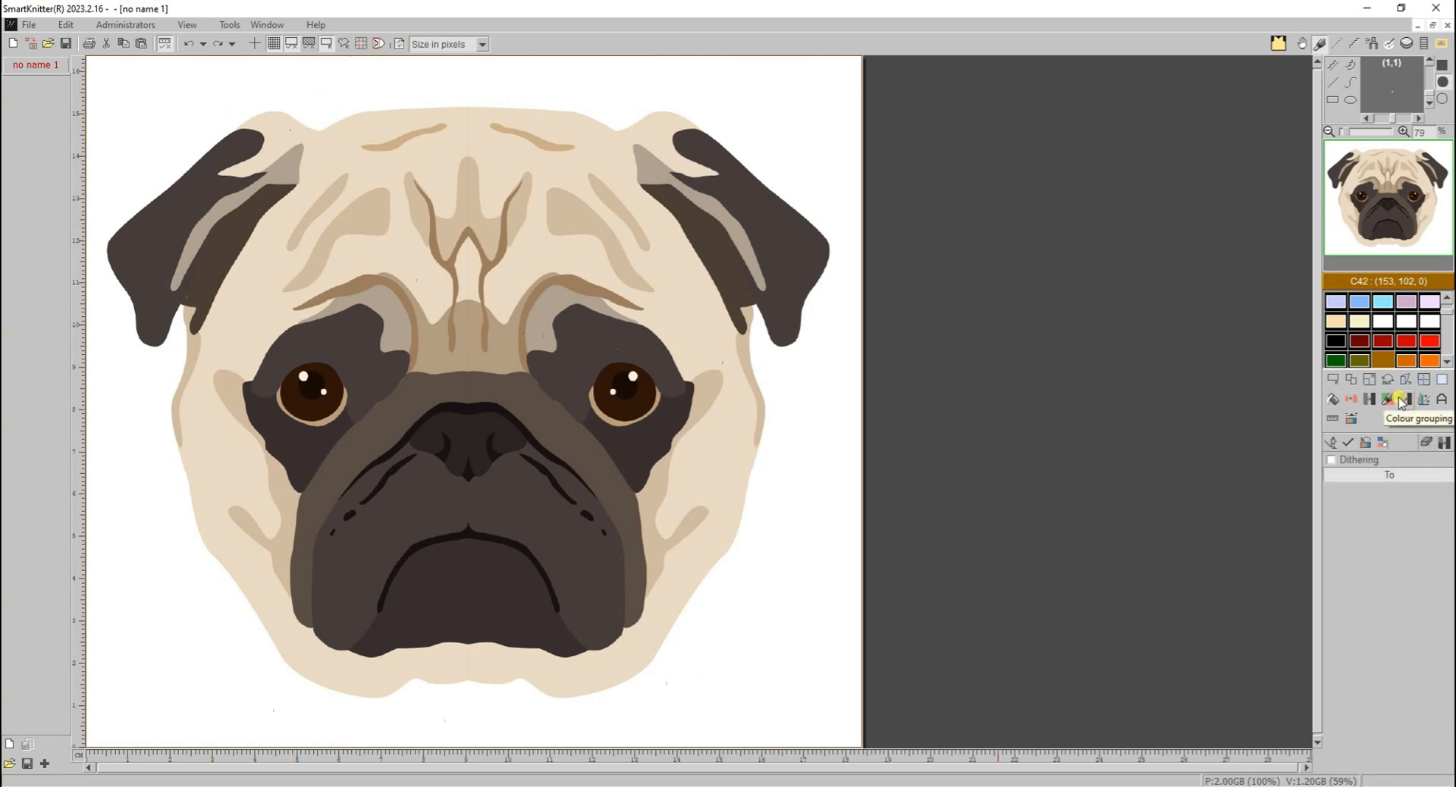
- Pick the white background, dark ear, cream face, grey-beige inner ear, tan brow, light forehead patch and brown wrinkle colours for grouping
left_click(764, 137)
left_click(698, 144)
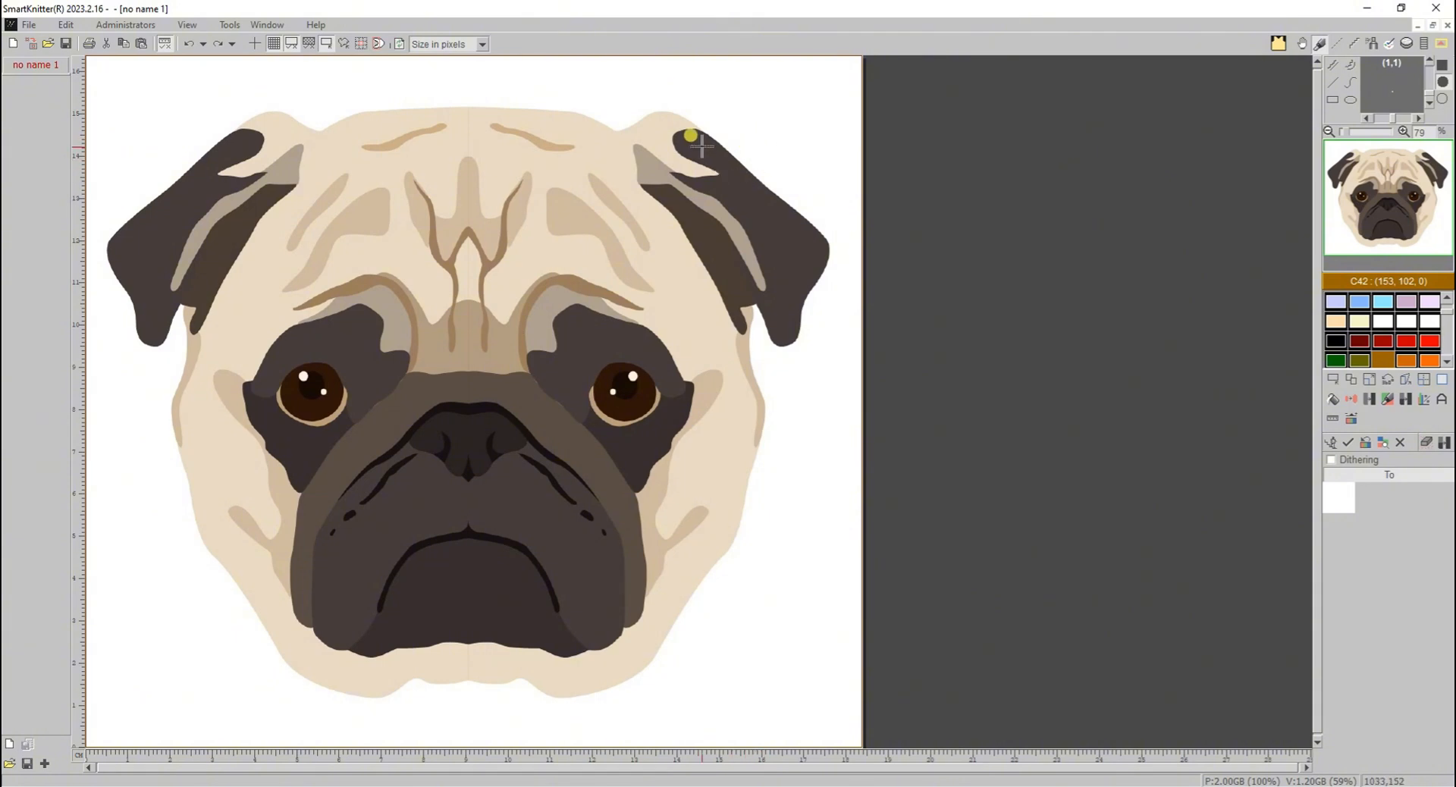
left_click(578, 129)
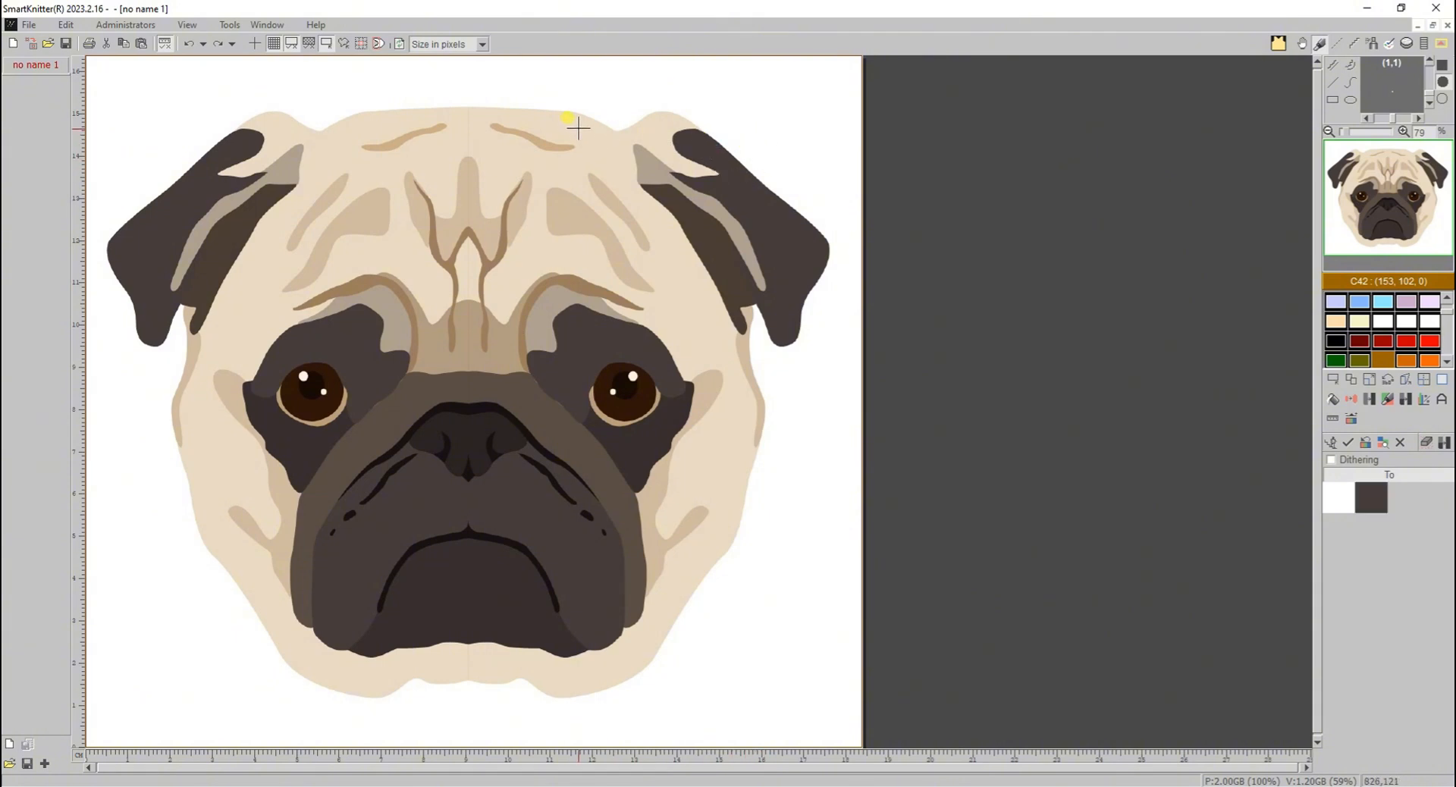
left_click(650, 163)
left_click(538, 141)
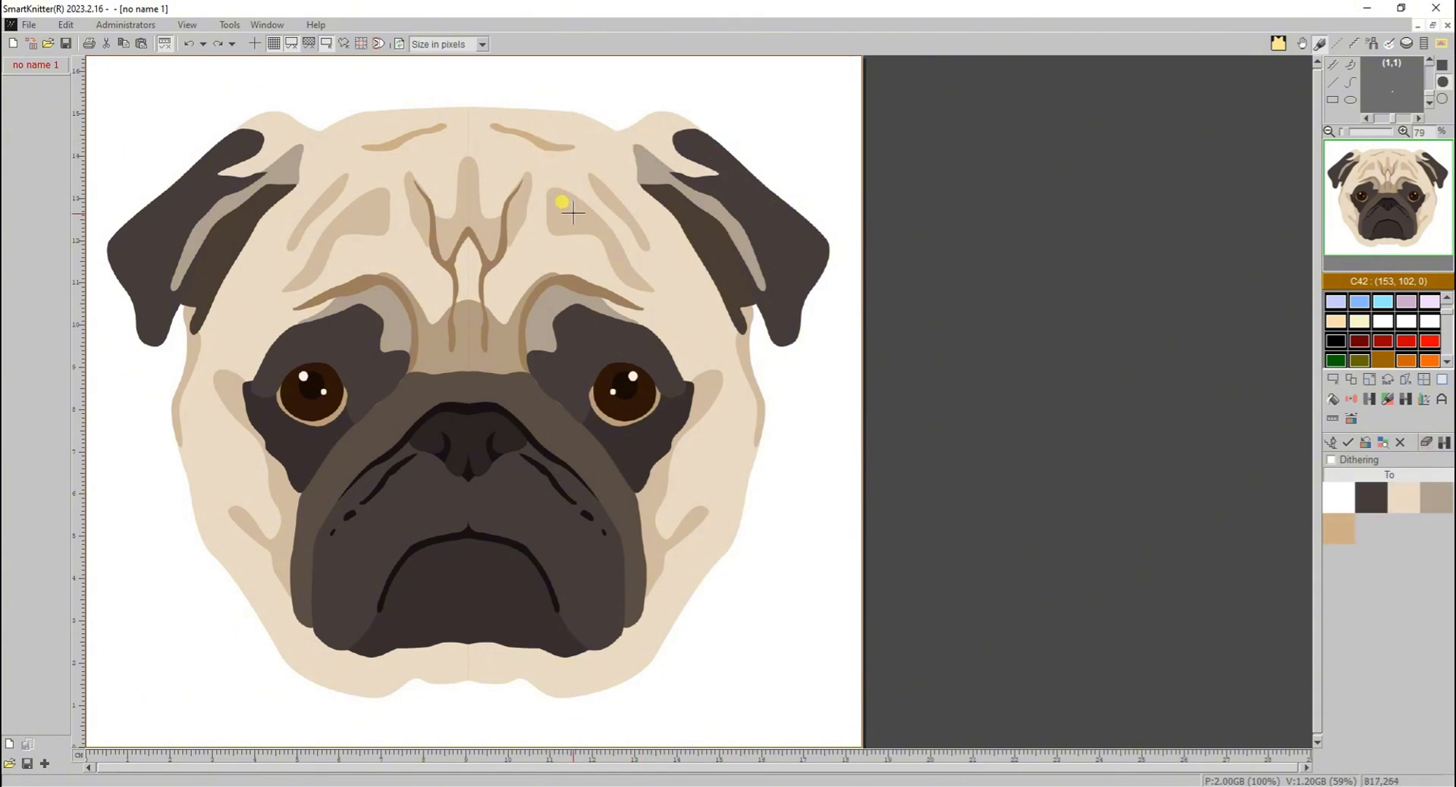
left_click(573, 214)
left_click(503, 252)
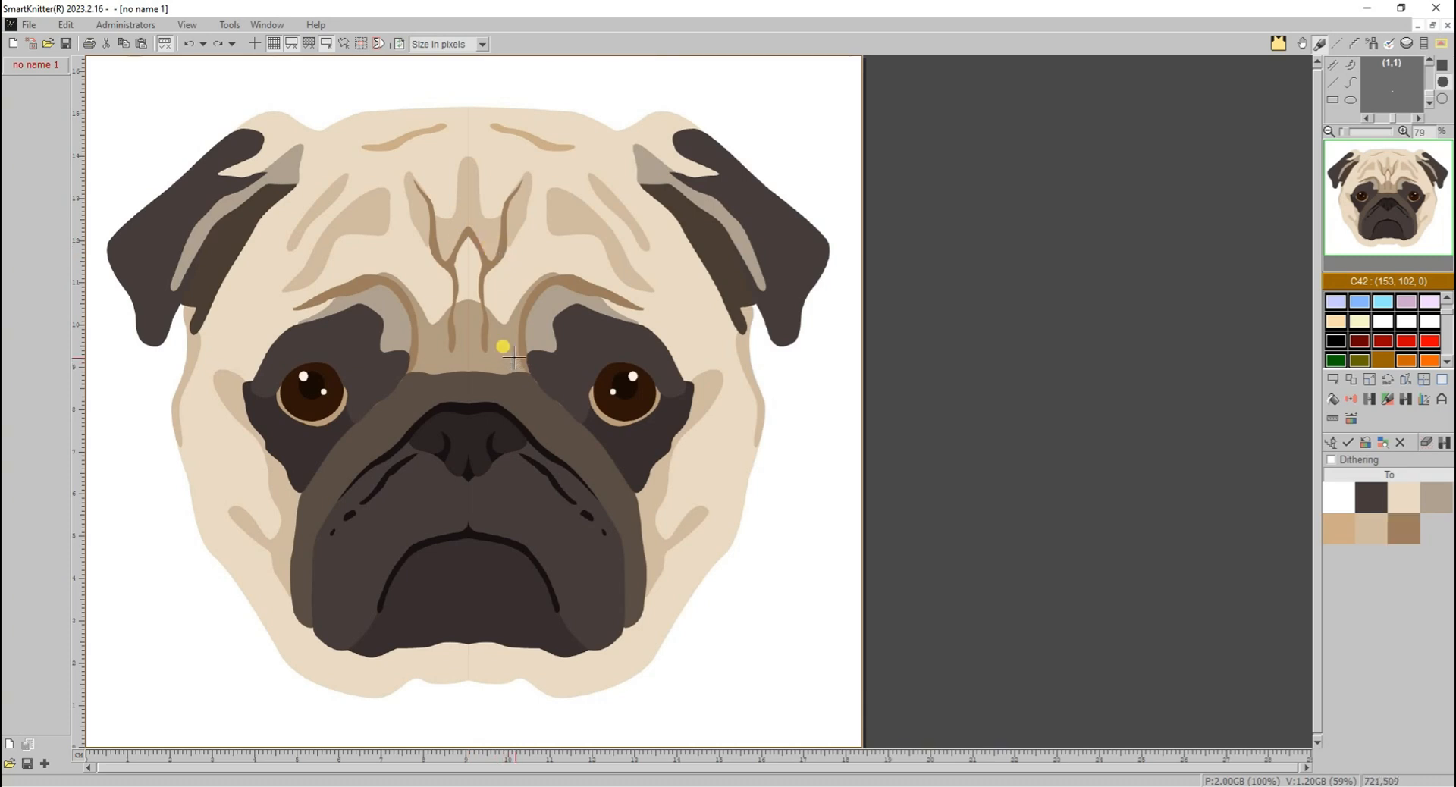
- Add the bridge, eye-patch, muzzle, nose and mouth-line colours, and apply the grouping with scattered dots up to 10 removed and edges auto-smoothed
left_click(527, 337)
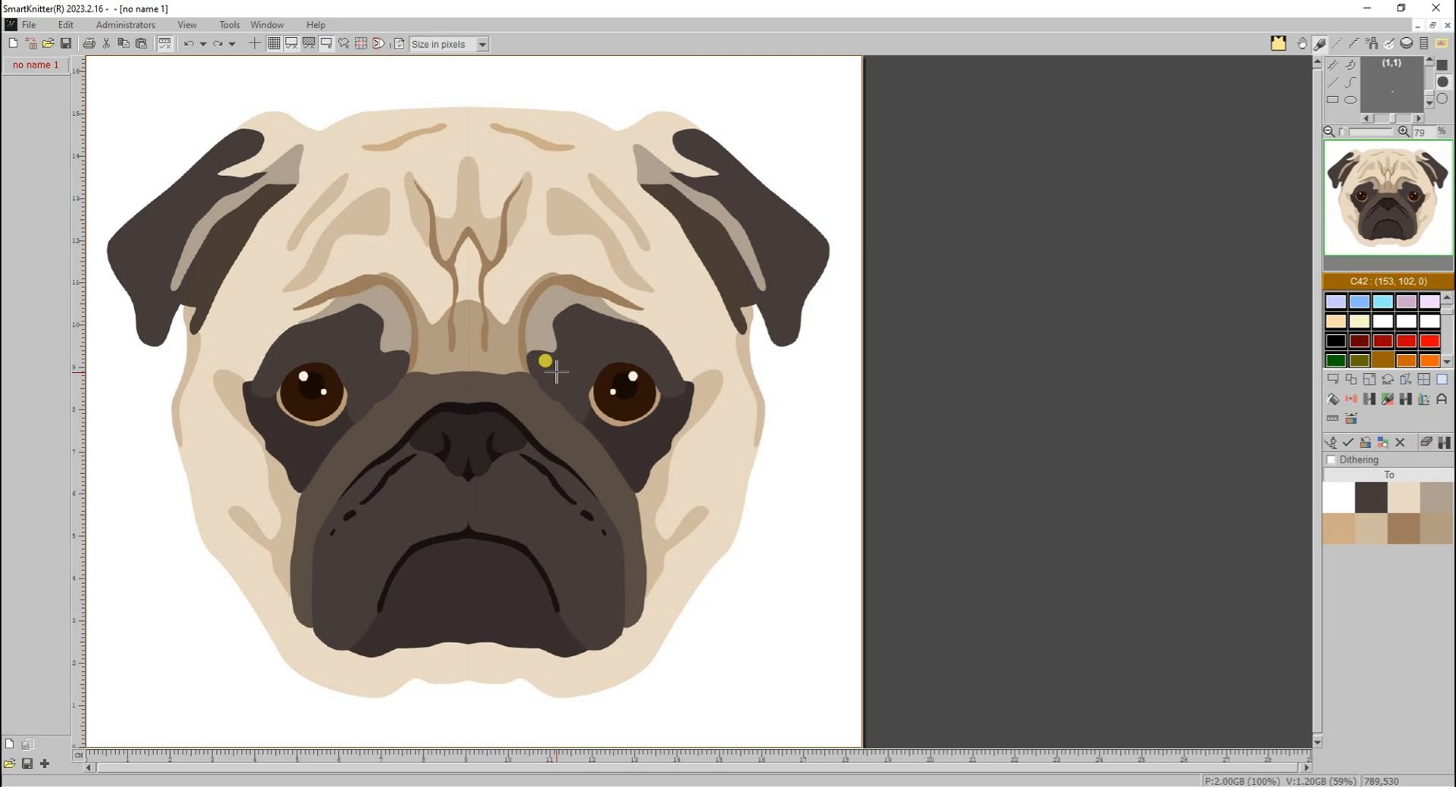
left_click(618, 450)
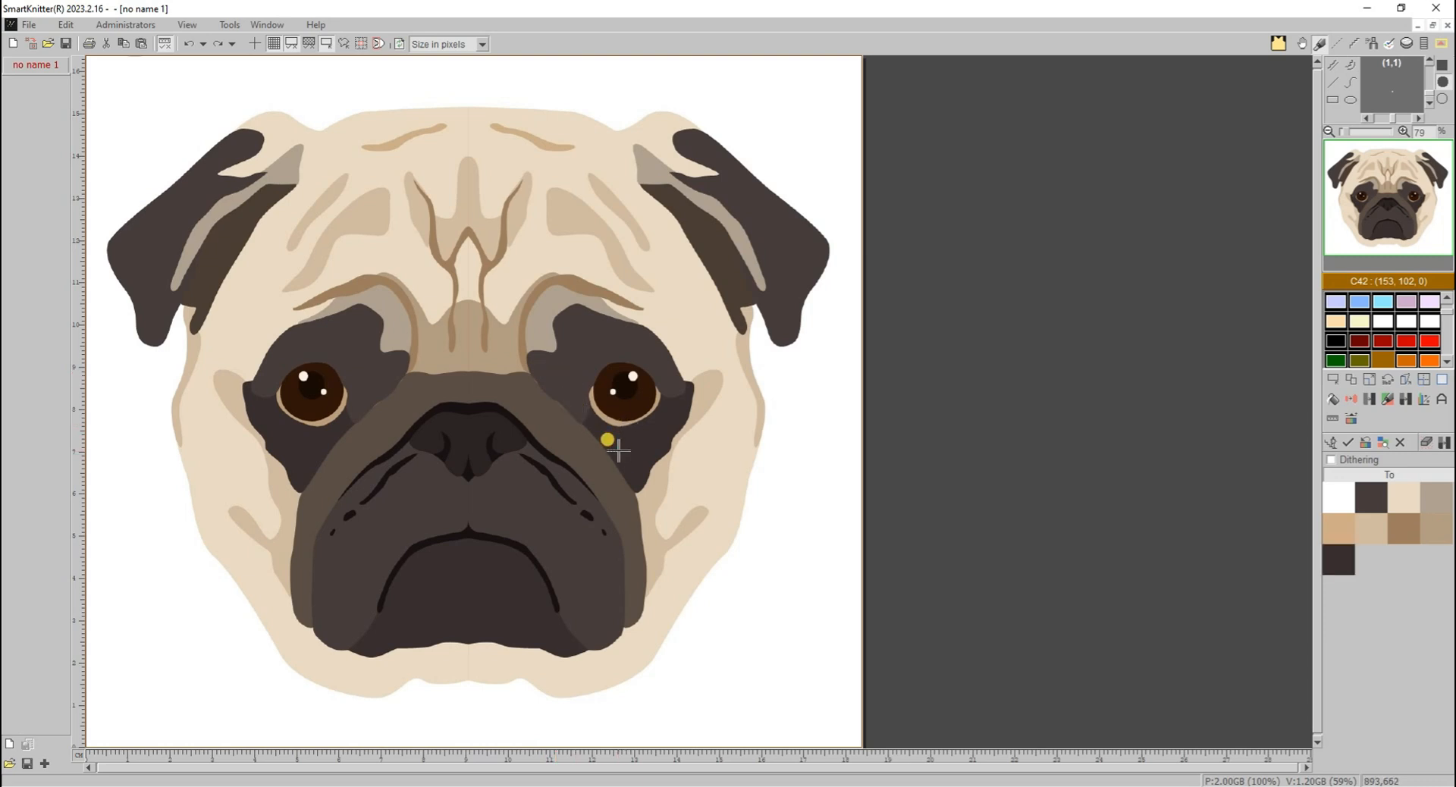
left_click(563, 433)
left_click(503, 478)
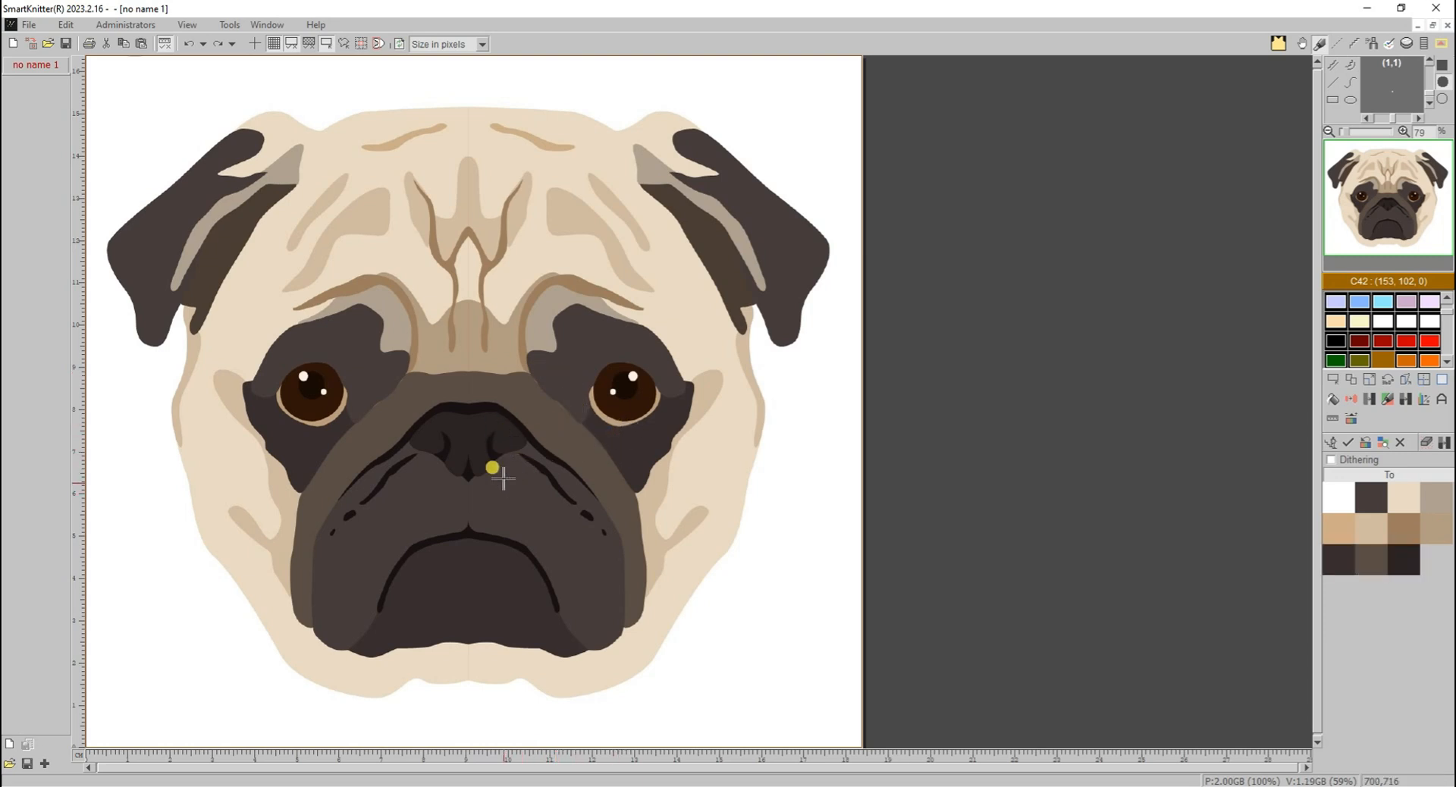
left_click(508, 540)
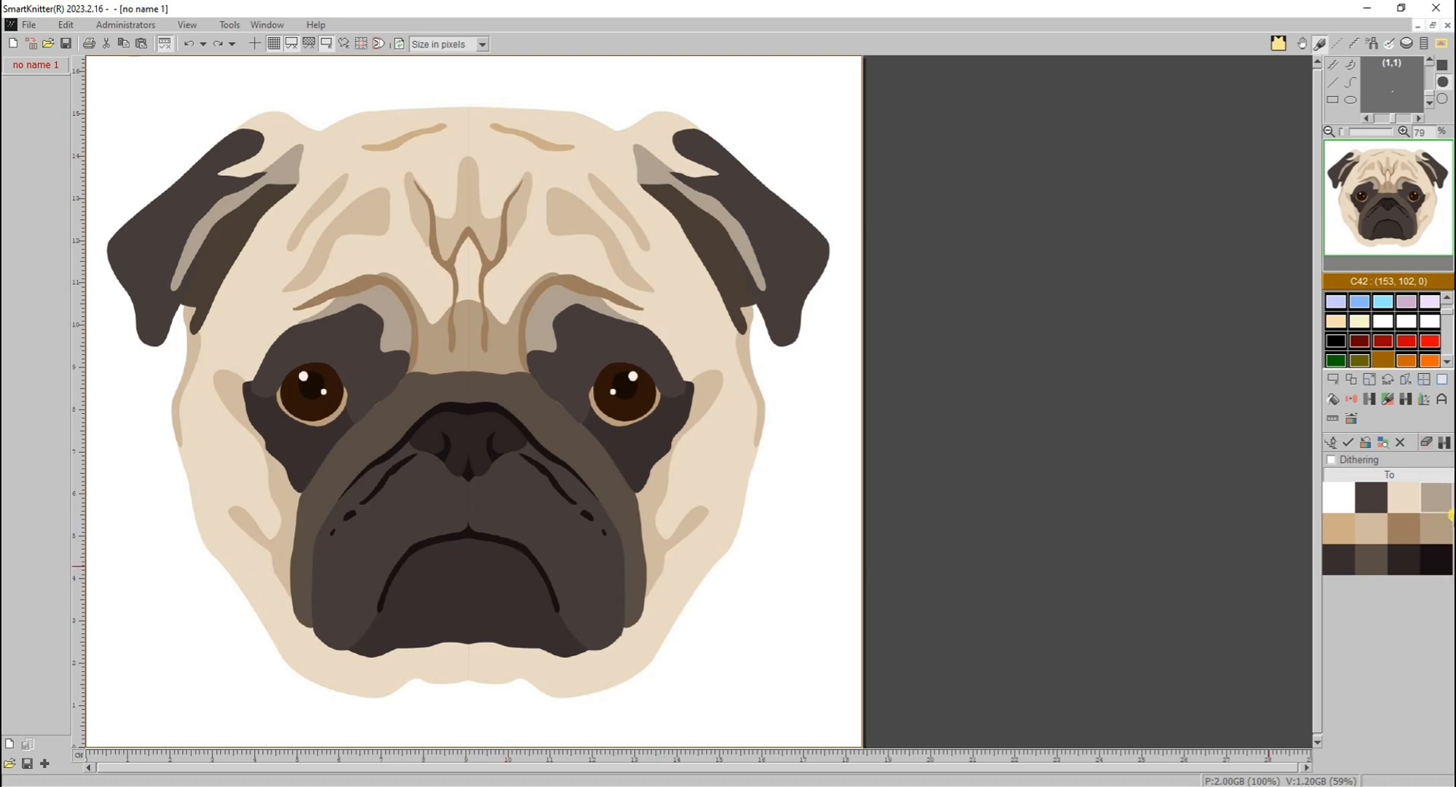
left_click(1345, 443)
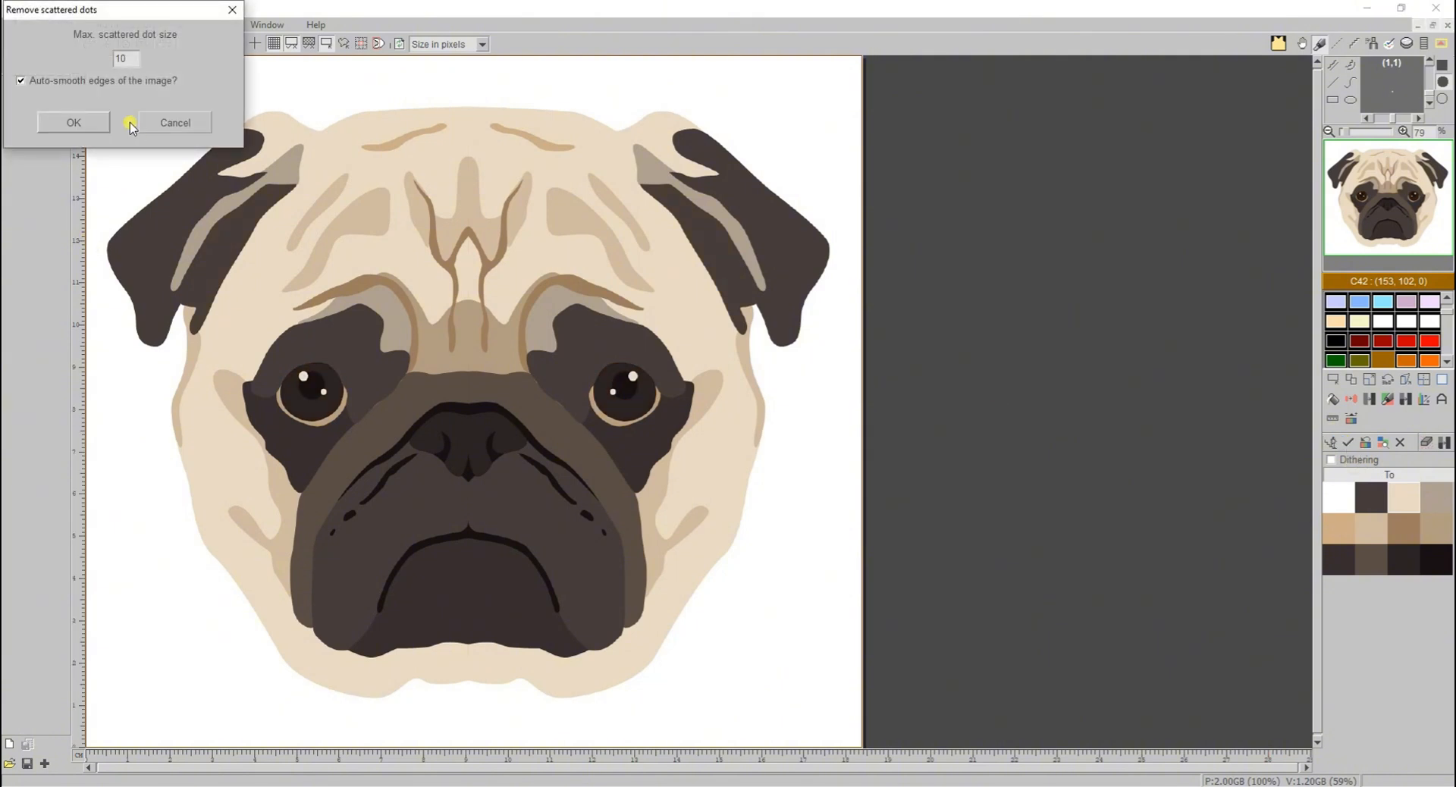
left_click(74, 122)
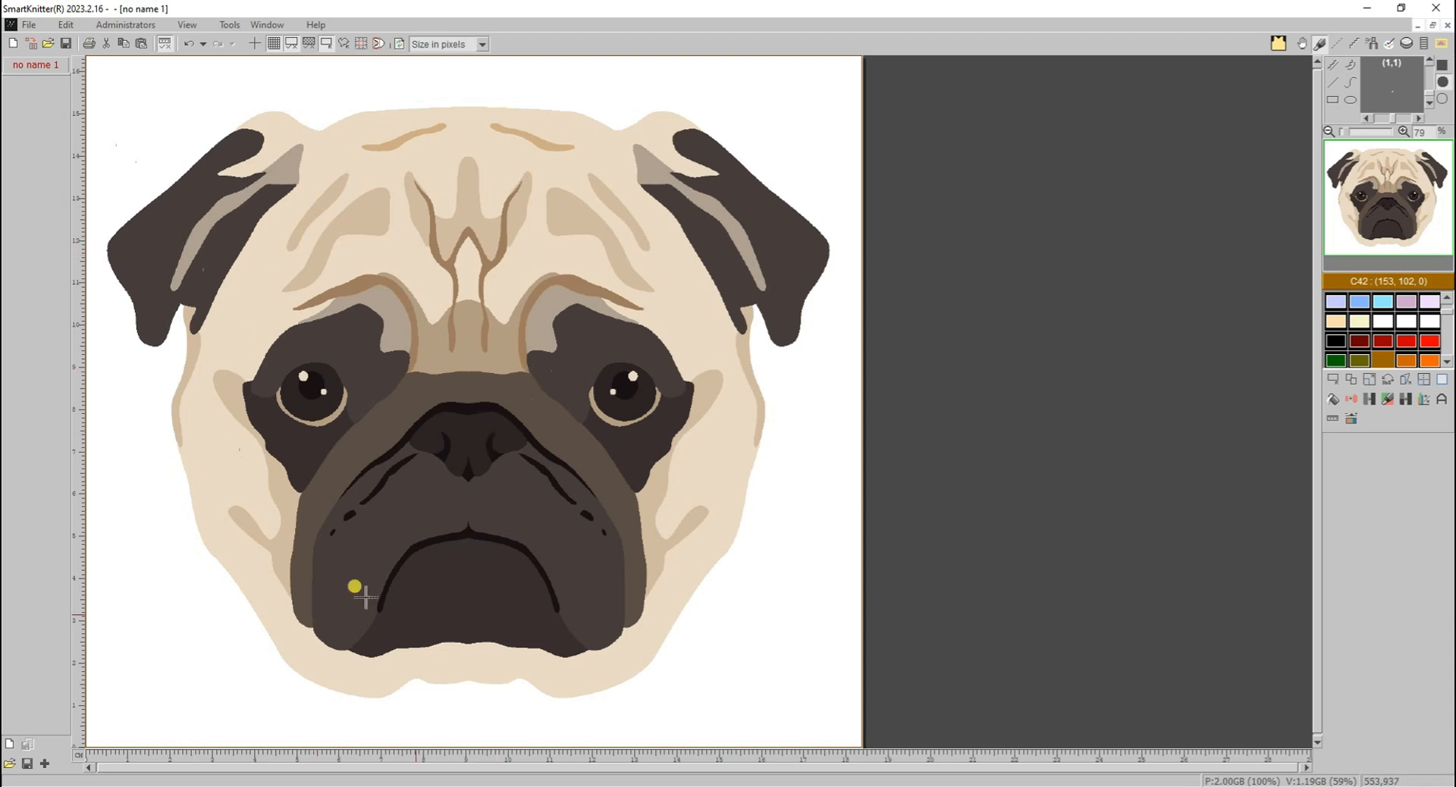
- Change the grey-beige shading and the light beige forehead patches to the tan colour between the eyes
left_click(1424, 398)
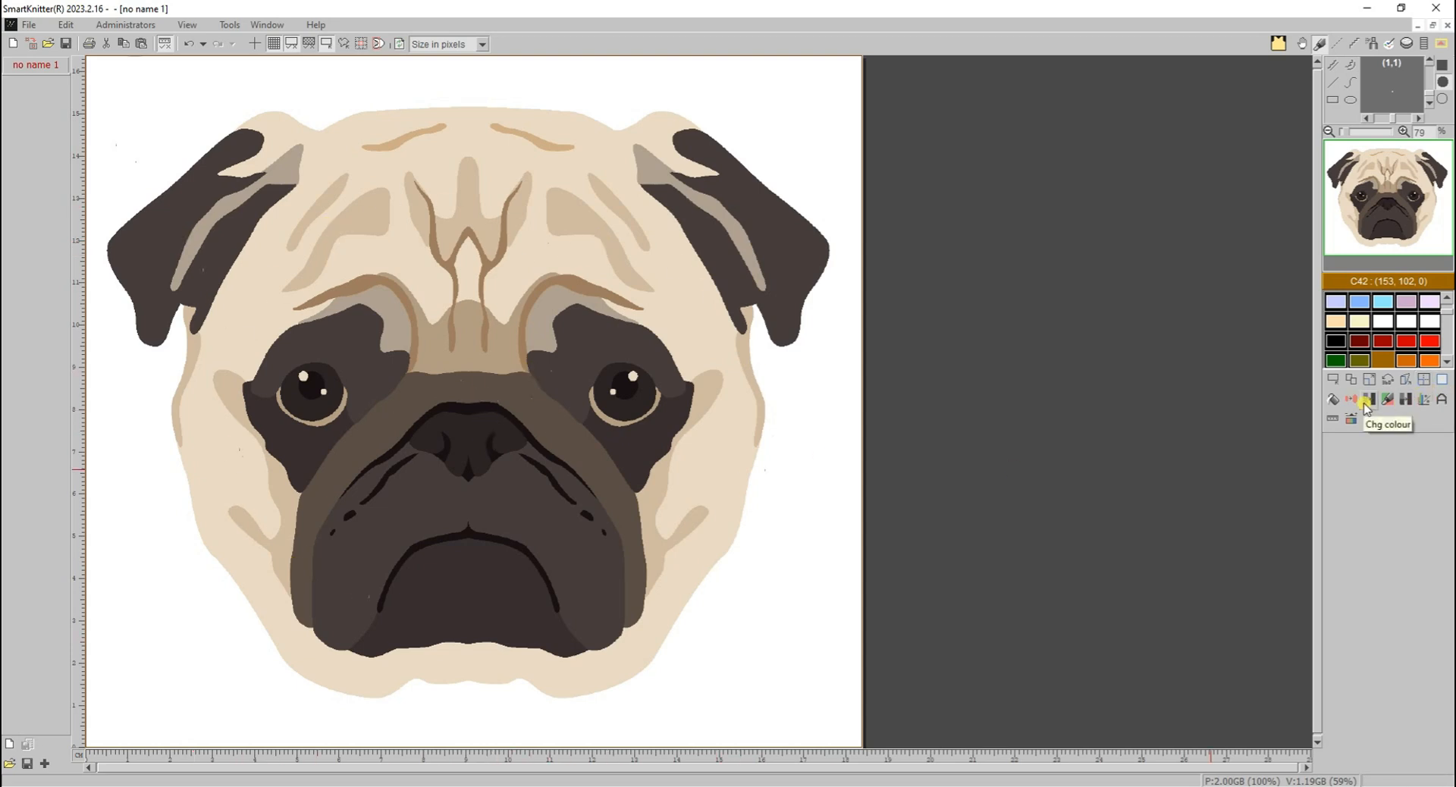
left_click(536, 321)
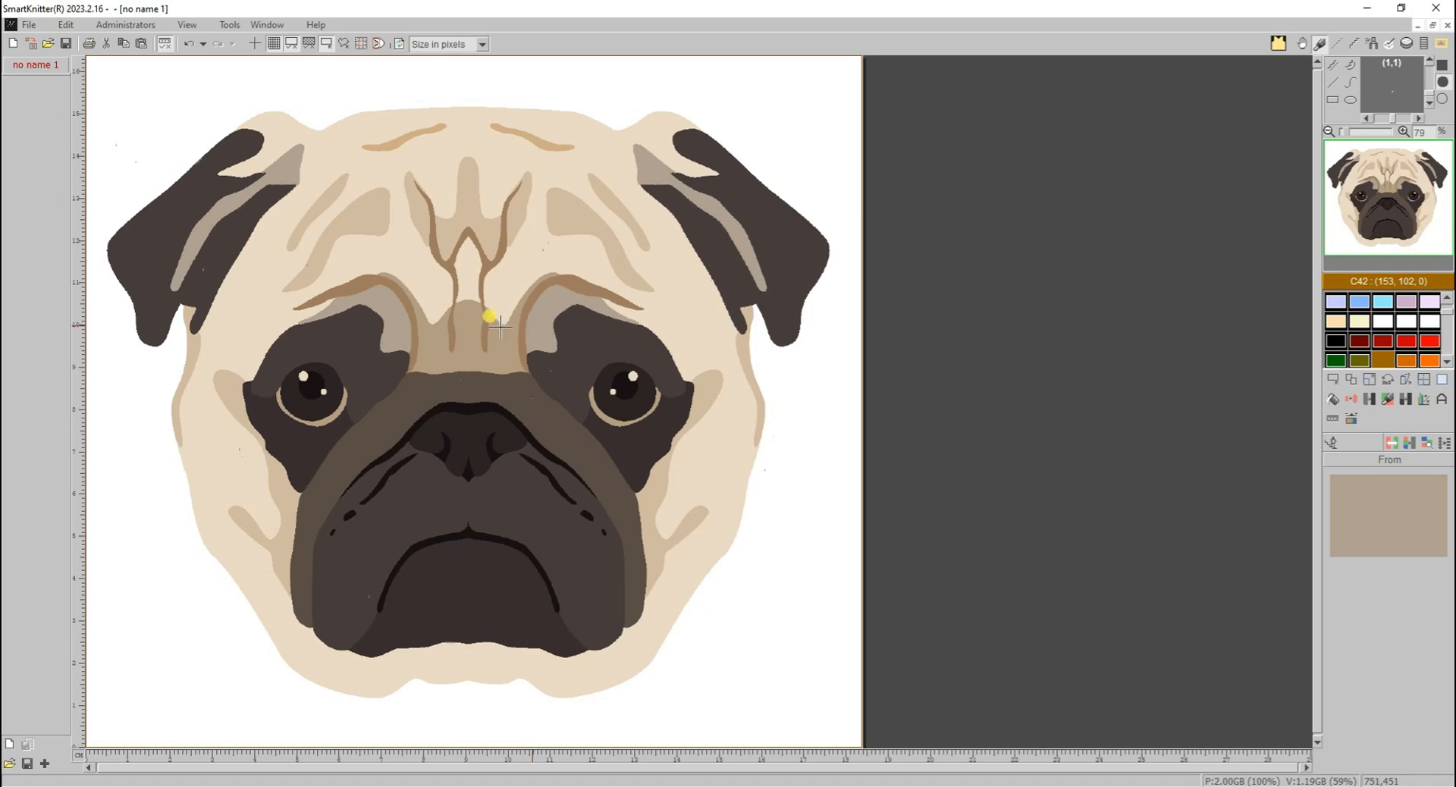
left_click(500, 330)
left_click(1424, 397)
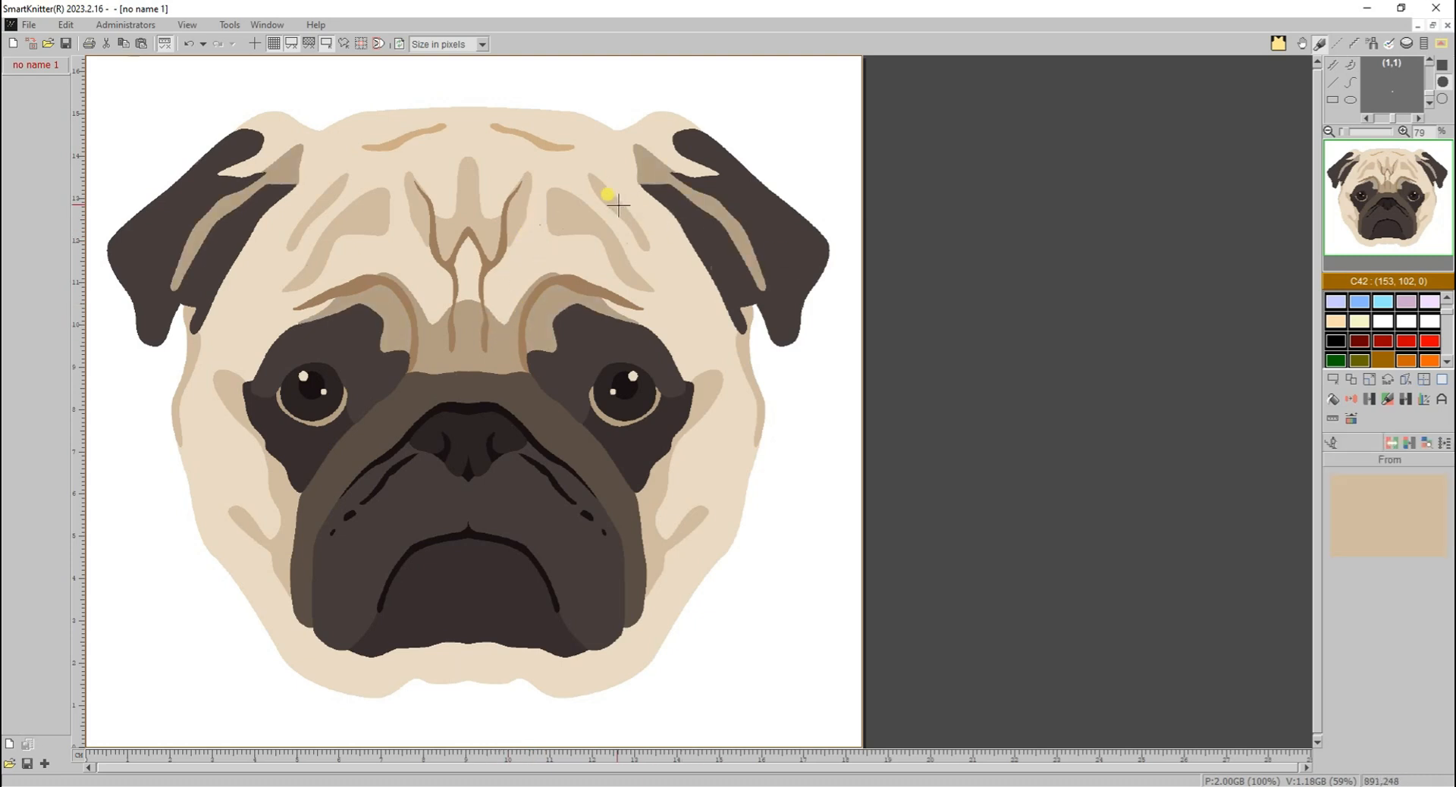
left_click(606, 199)
left_click(649, 173)
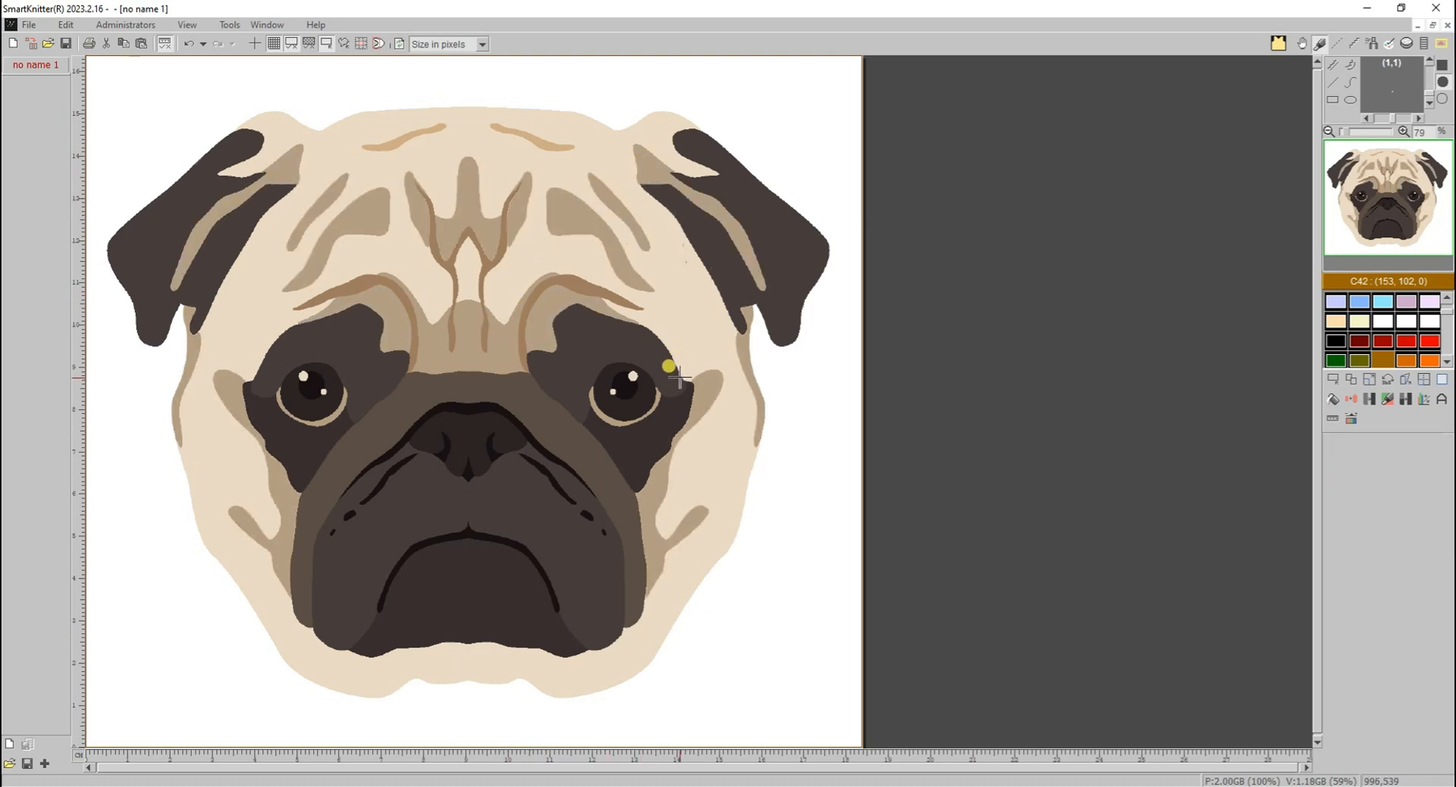
- Change the dark grey-brown of the ears, eye patches and muzzle to the darker brown of the lower eye patches
left_click(567, 424)
left_click(602, 423)
left_click(603, 423)
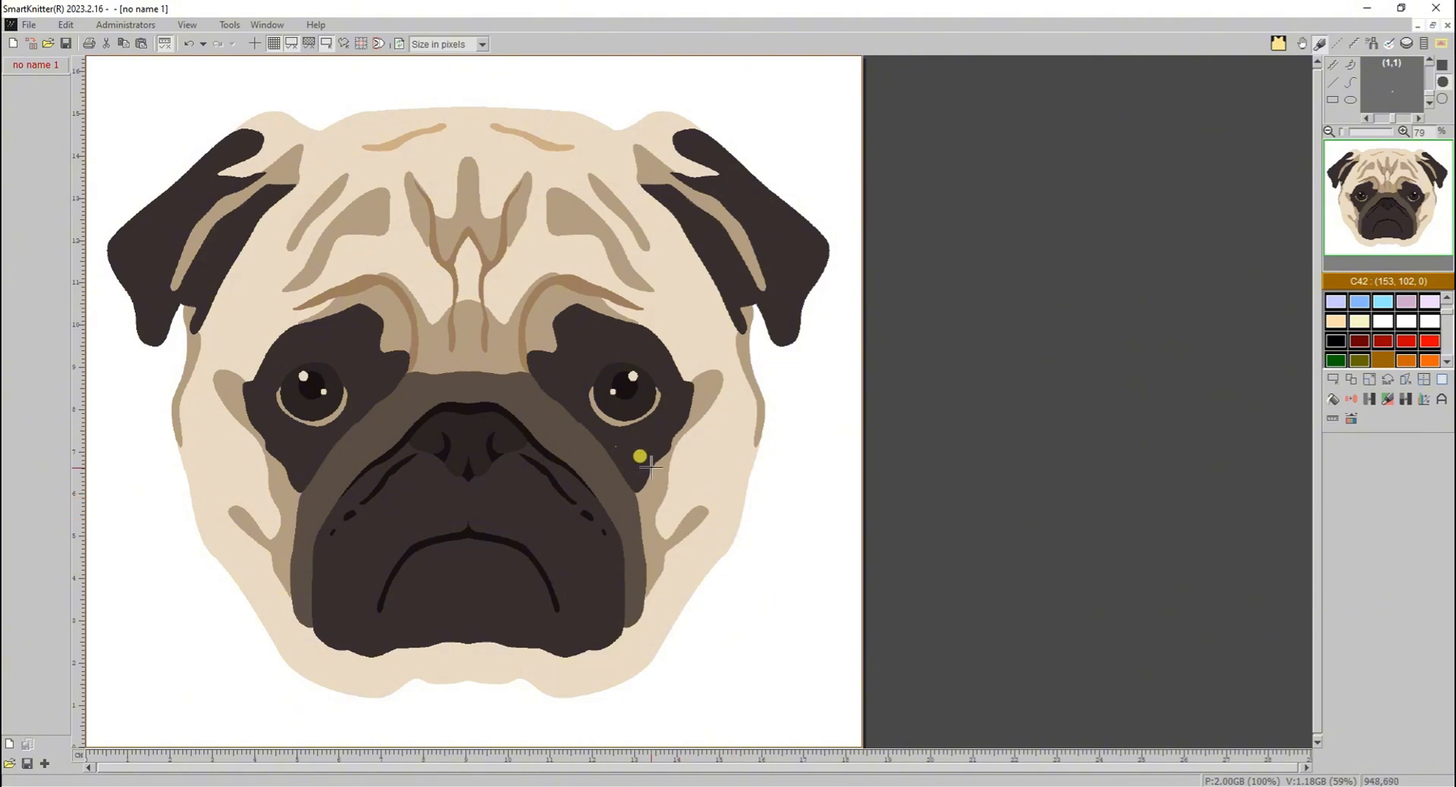
scroll(559, 325, "up", 6)
scroll(743, 381, "down", 6)
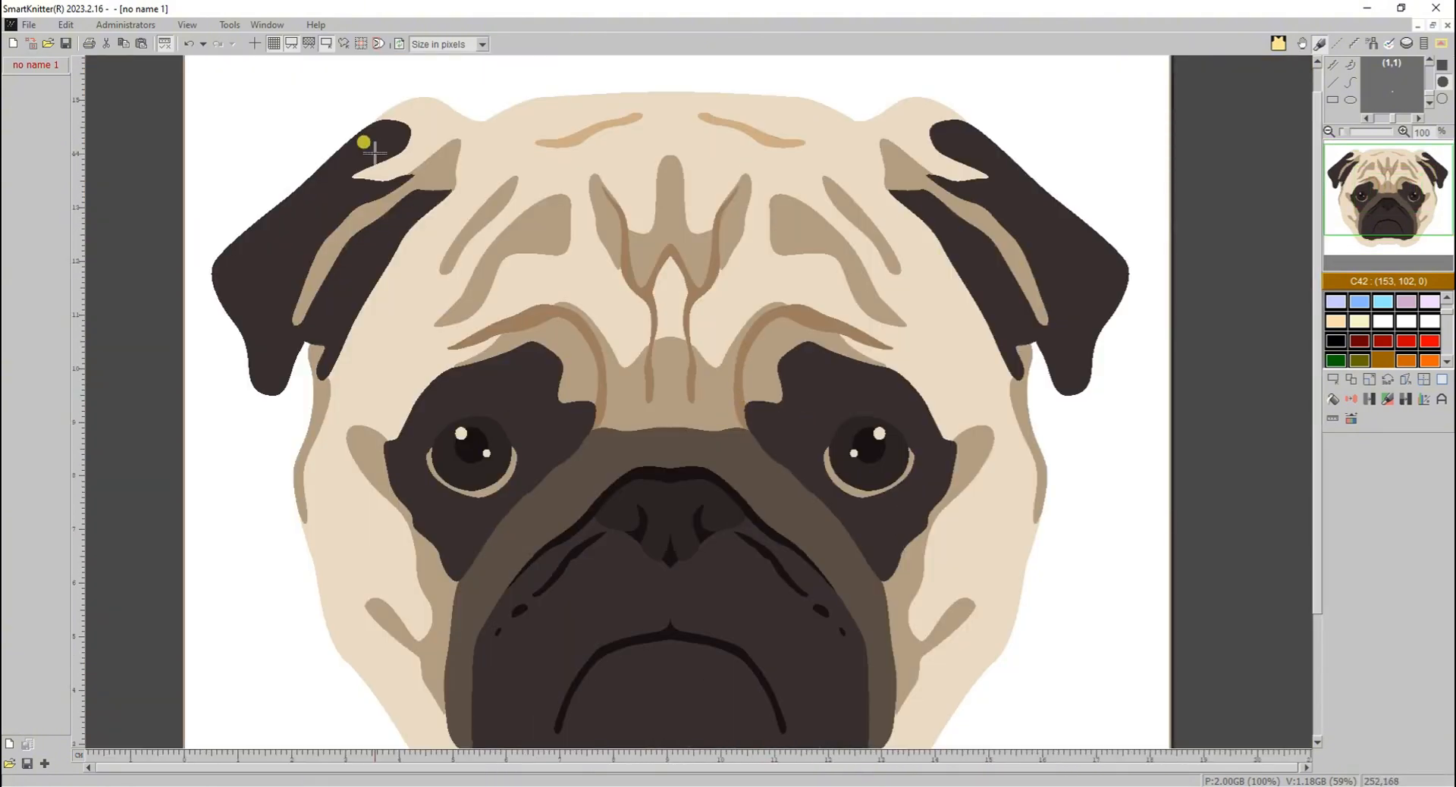
- Undo all the colour changes together with the Colour grouping, back to the imported pug image
left_click(205, 44)
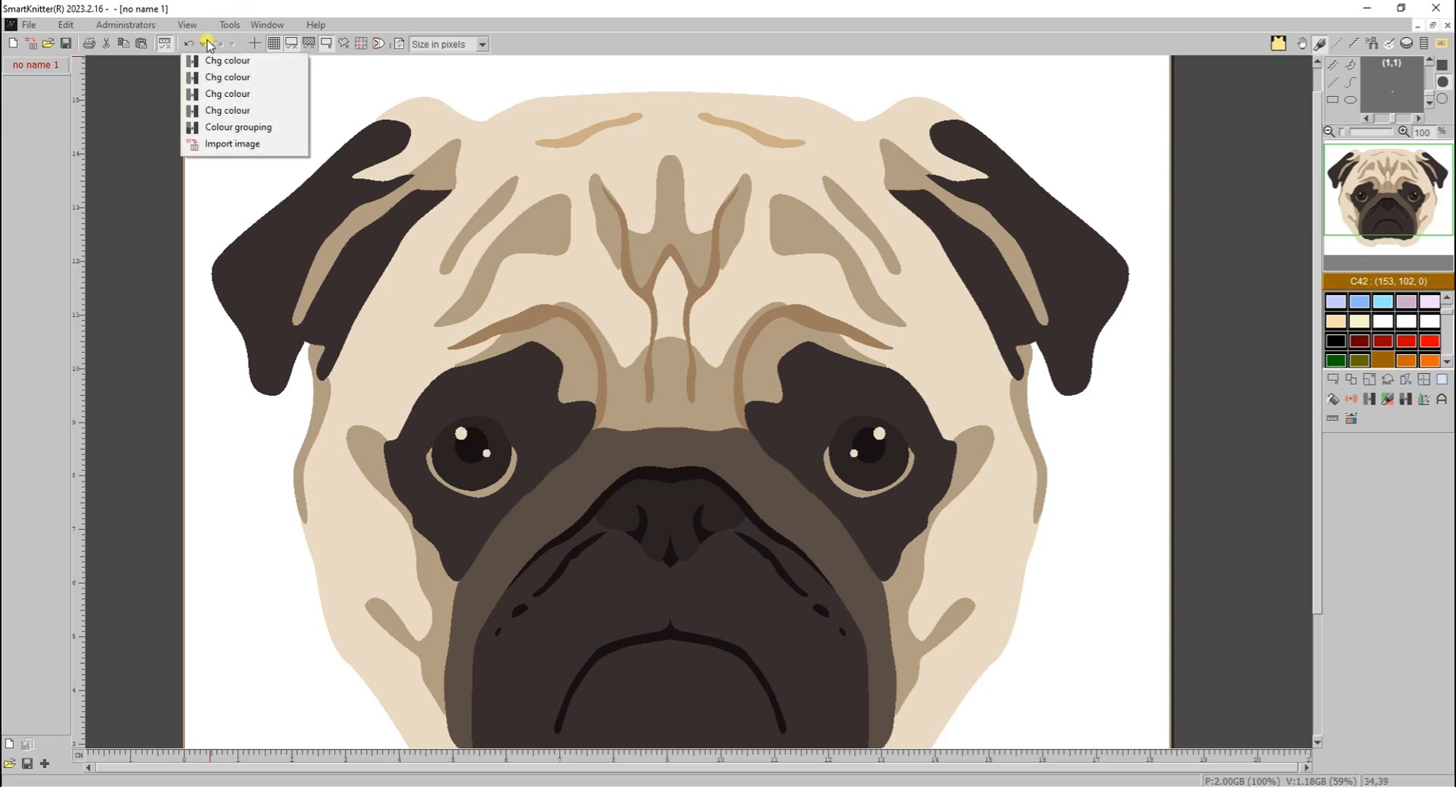
left_click(224, 129)
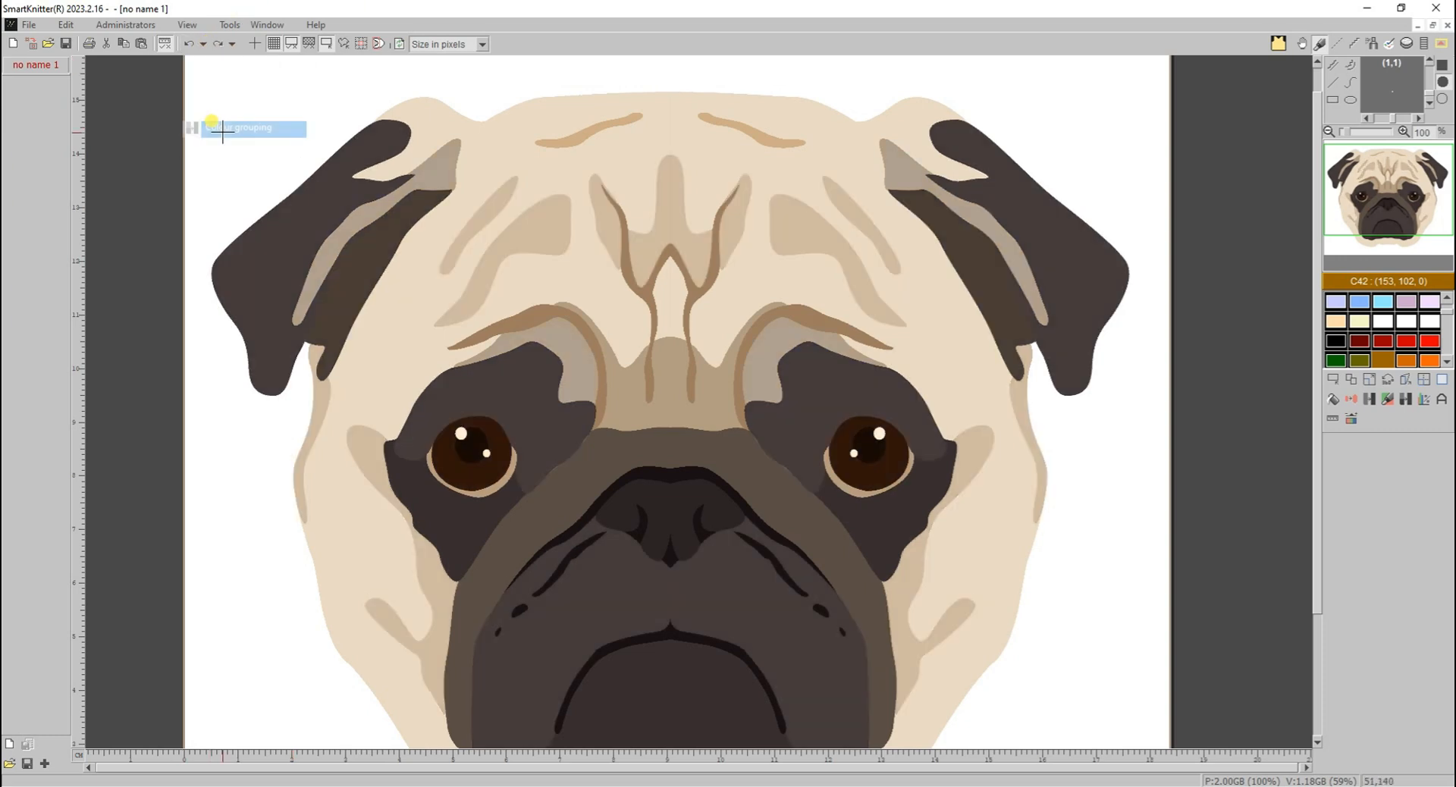
scroll(910, 462, "down", 2)
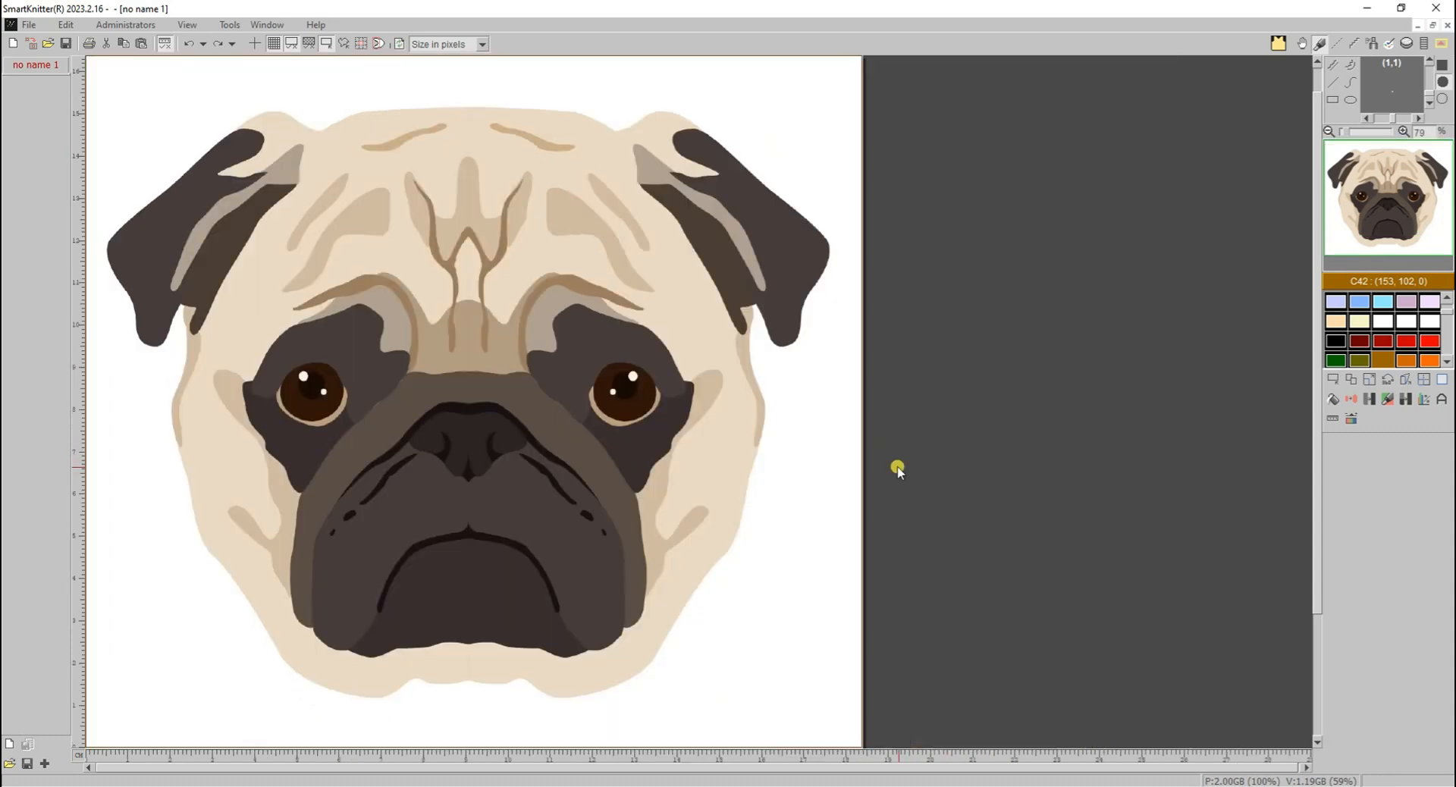
- Switch Colour grouping to its picking-colour mode and select the pug's colours automatically with a maximum of 10 colours
left_click(1404, 402)
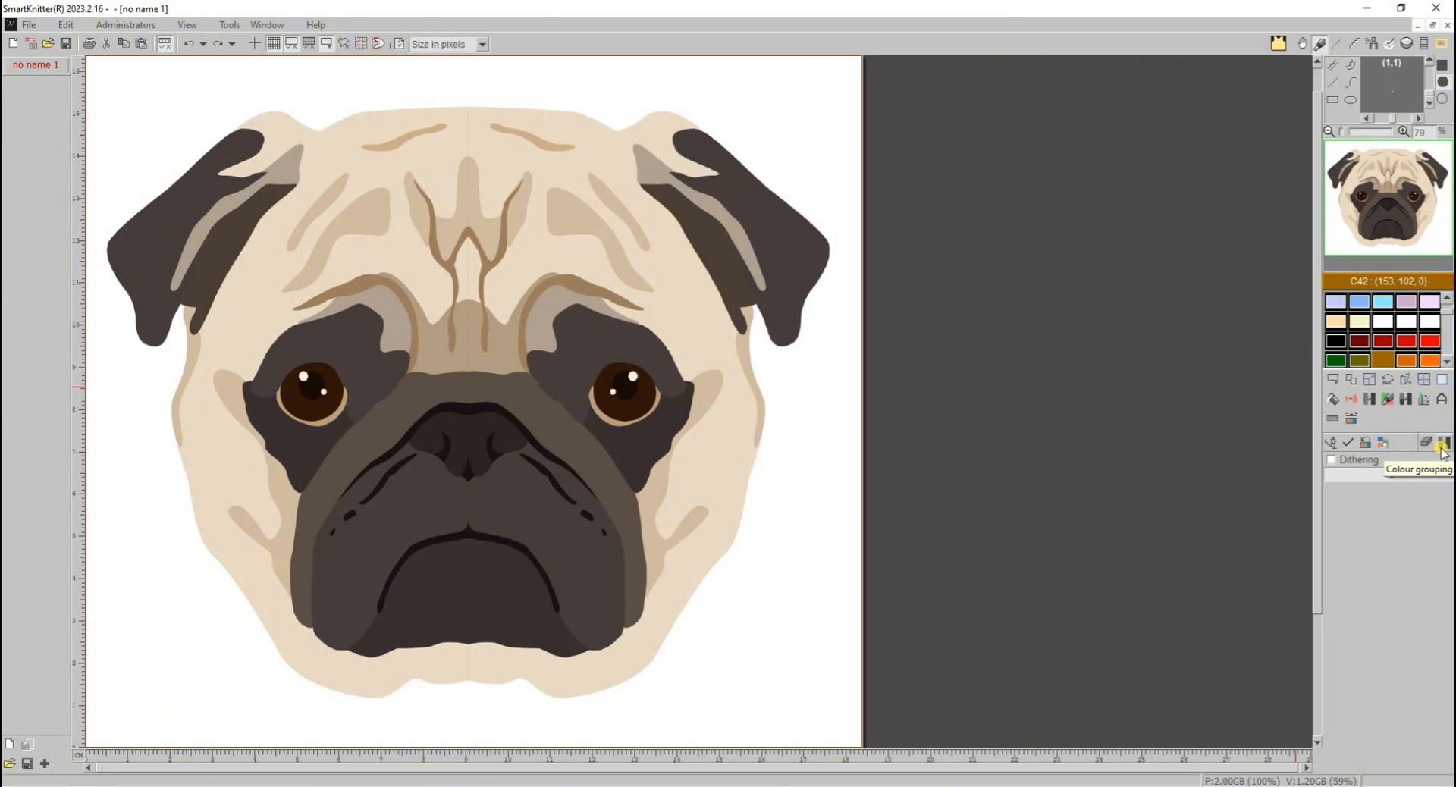
left_click(1442, 448)
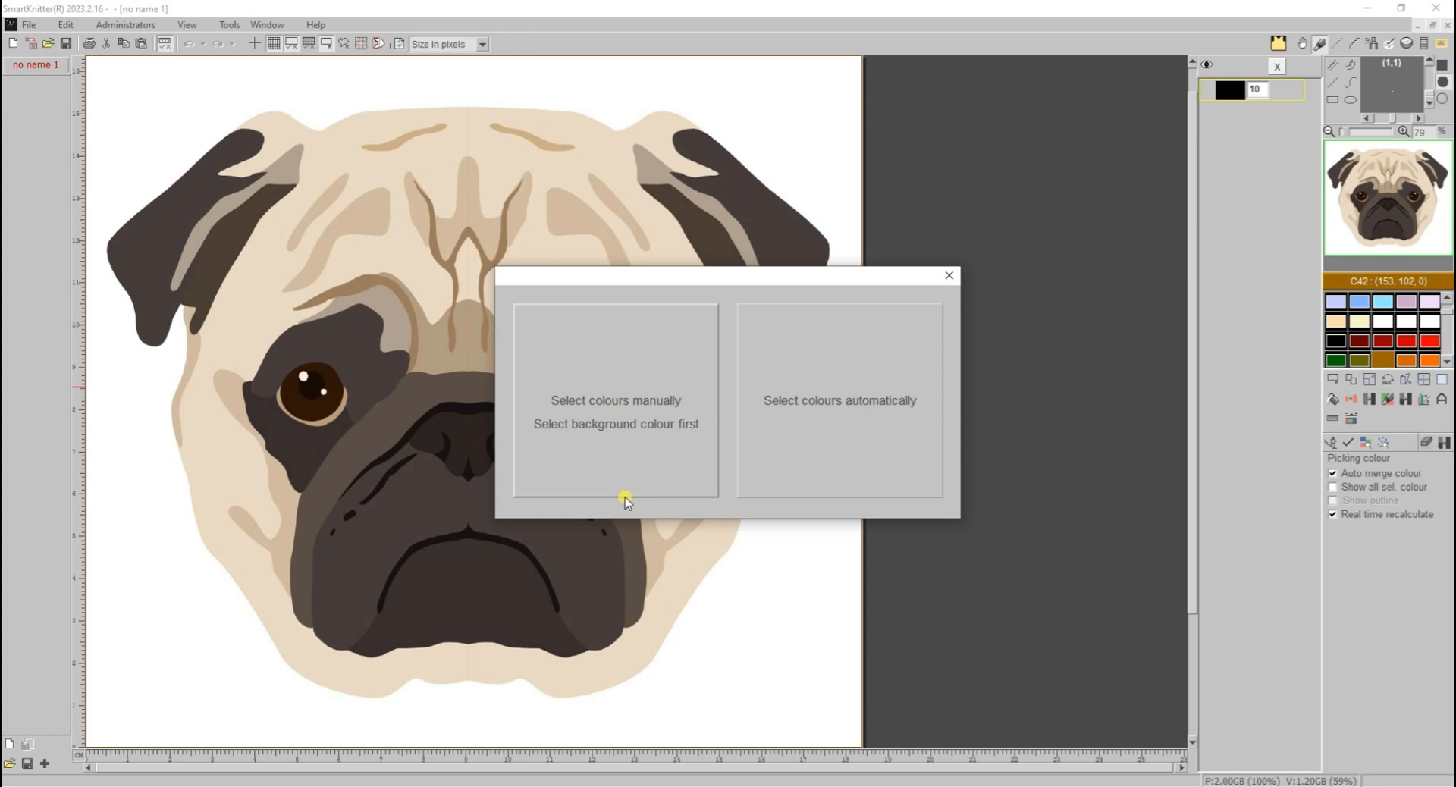
left_click(833, 412)
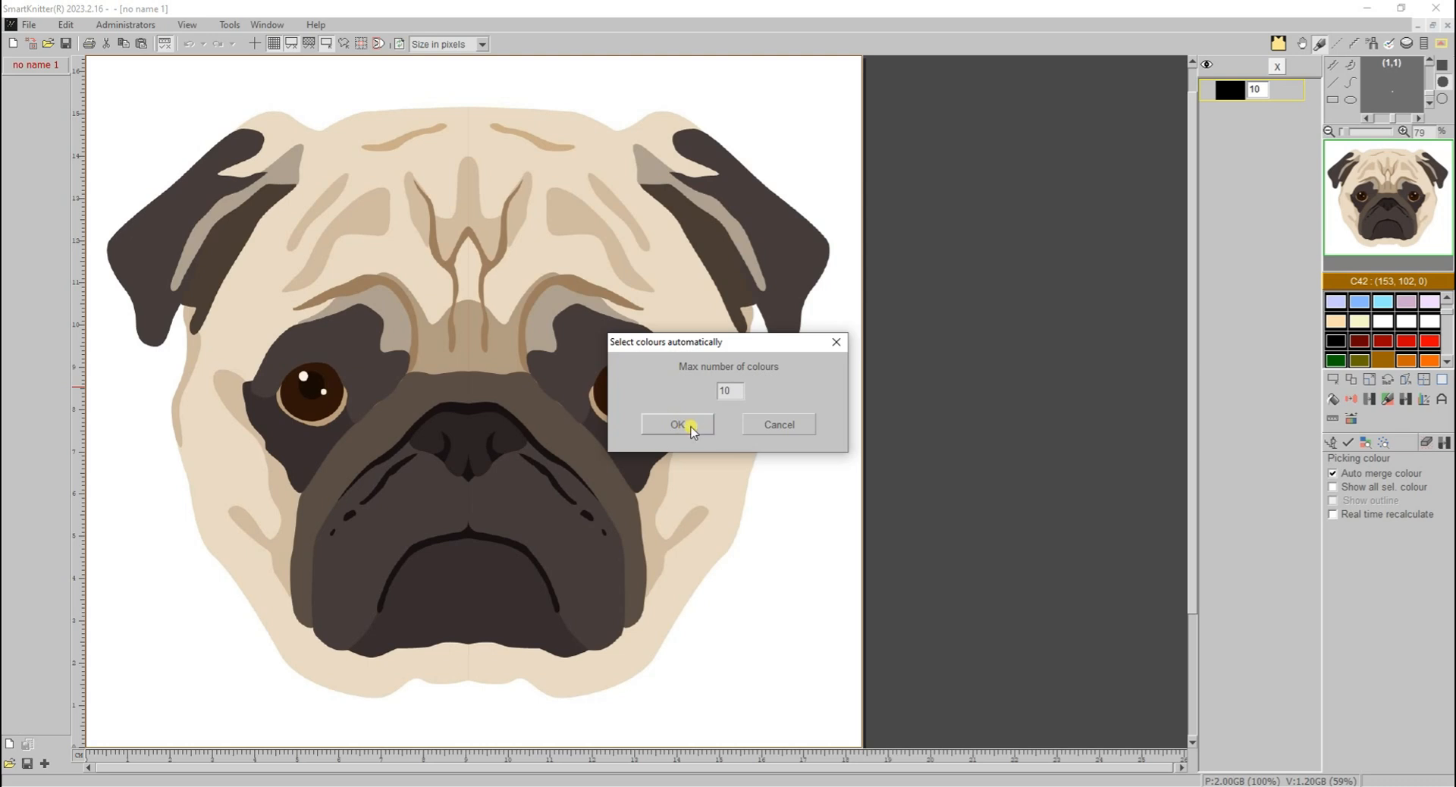
left_click(678, 425)
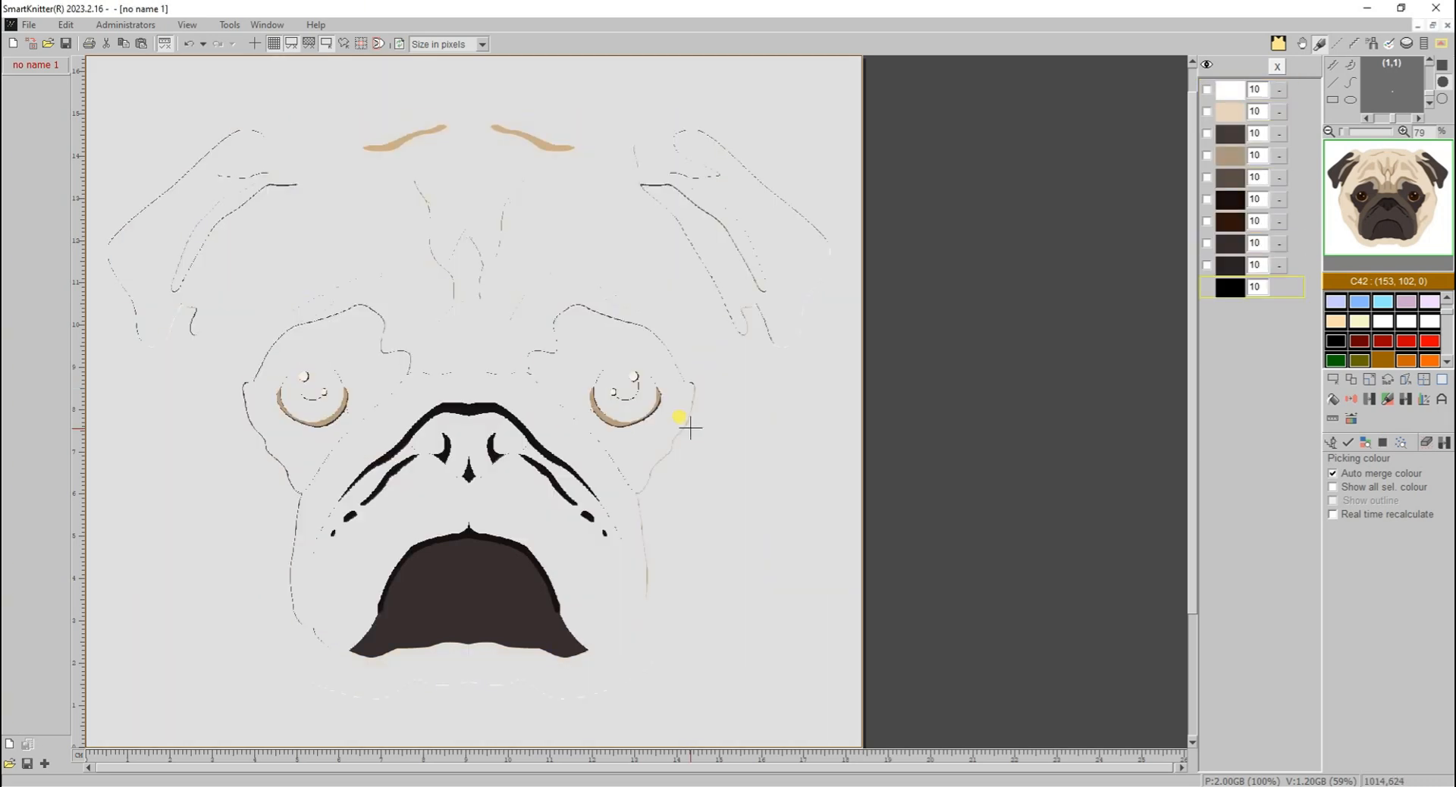
- Apply the automatic grouping with scattered dots up to size 10 removed and edges auto-smoothed, and undo it
left_click(1349, 446)
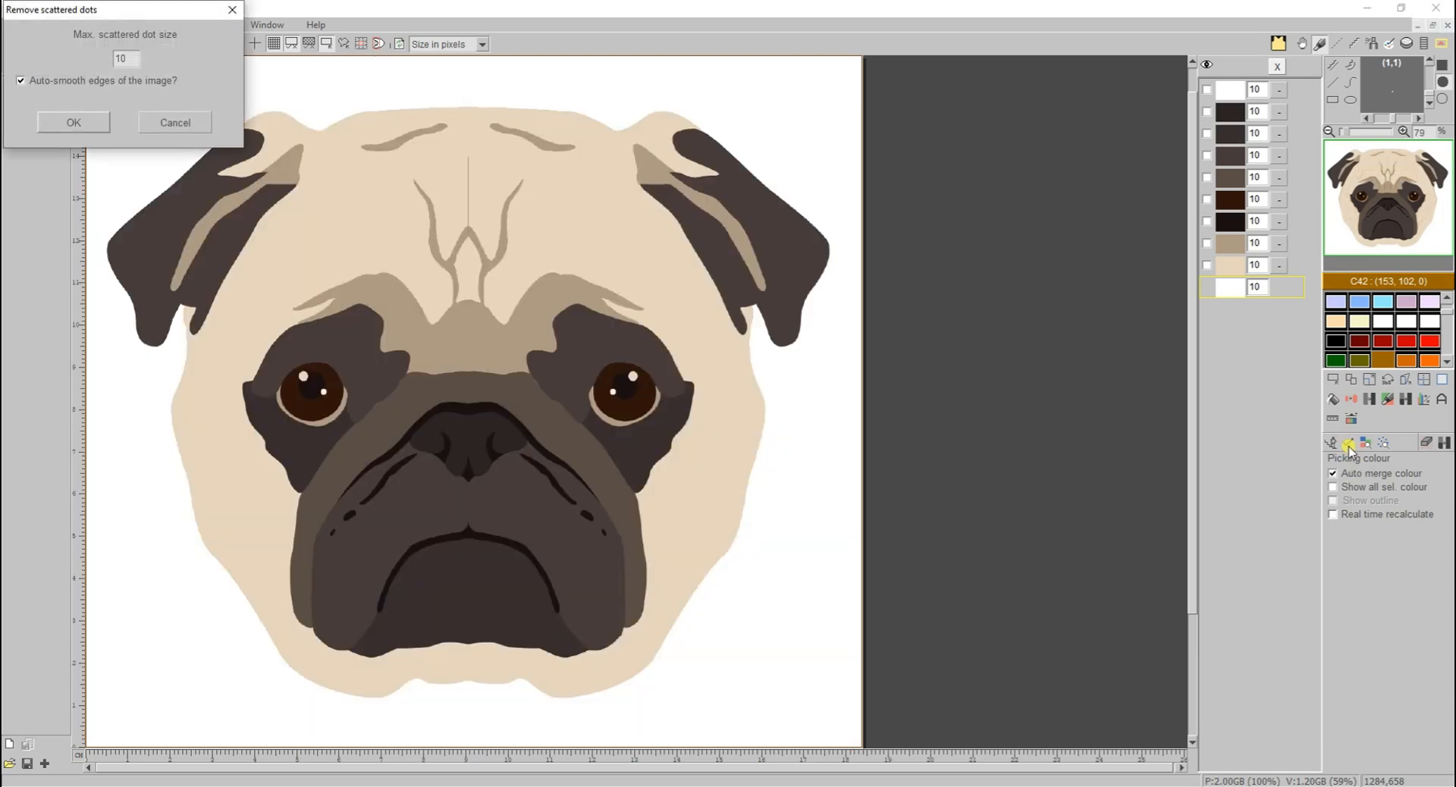
left_click(91, 131)
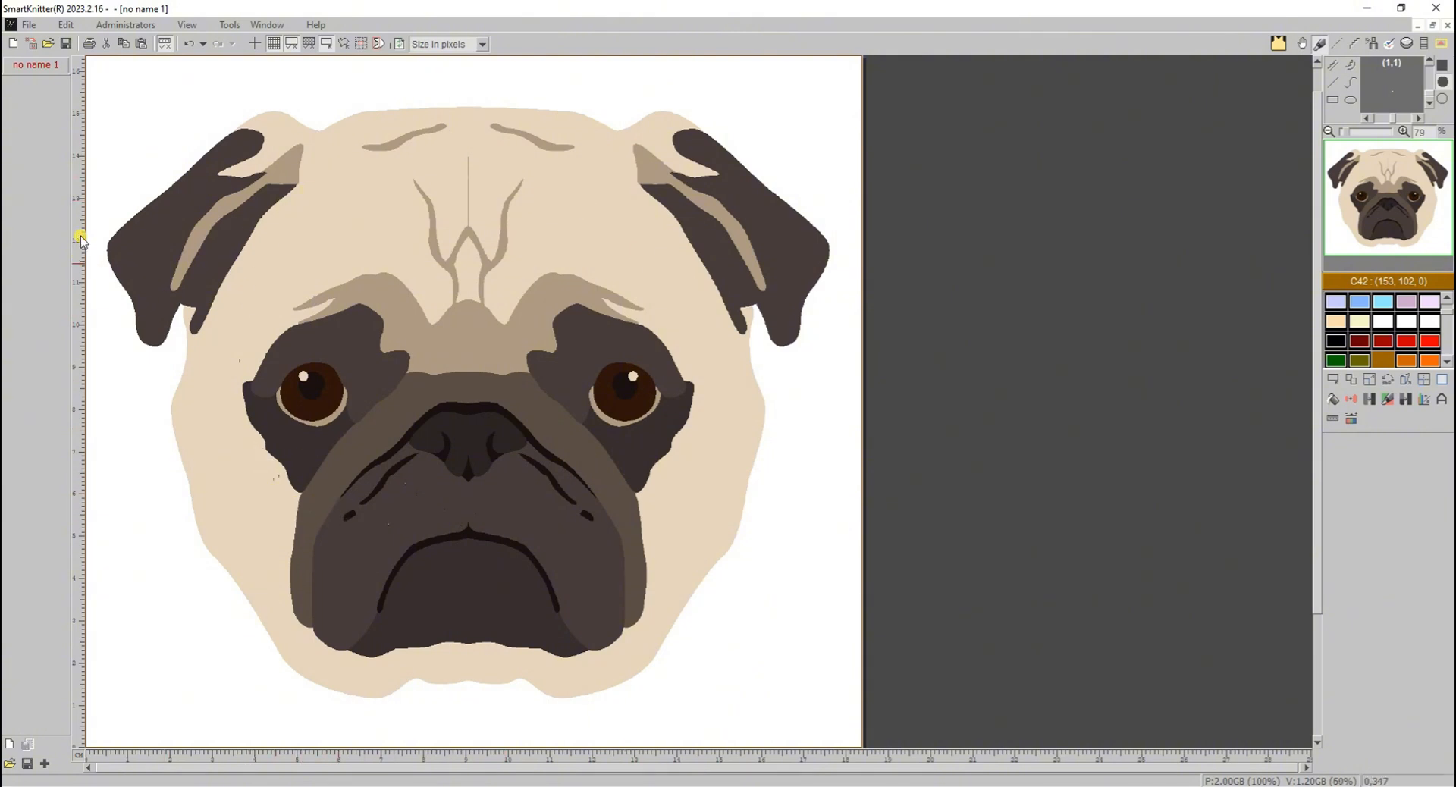
left_click(189, 43)
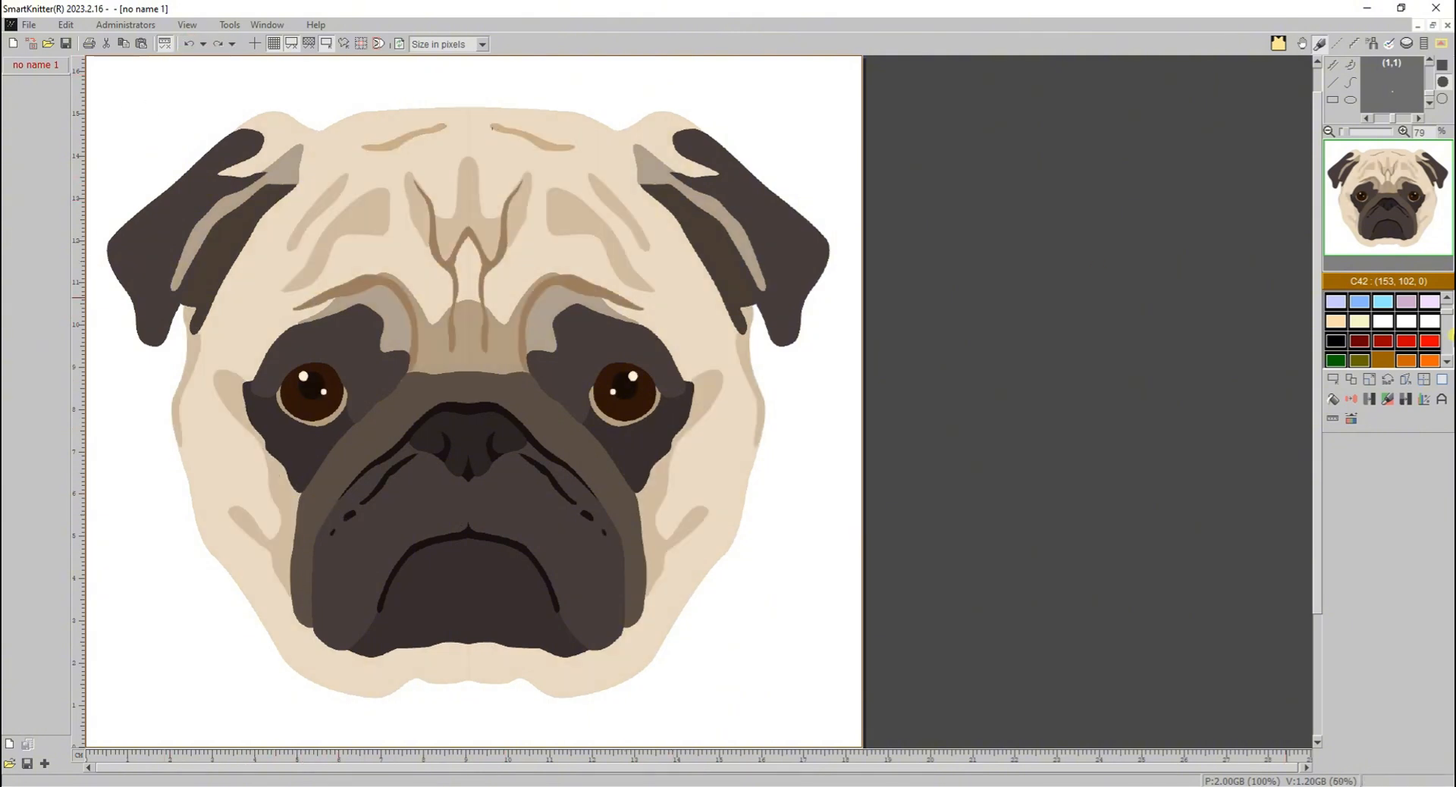
- Restart Colour grouping with manual selection, picking the white background first, followed by the dark ear, cream face, grey-beige inner ear and brown wrinkle colours
left_click(1404, 402)
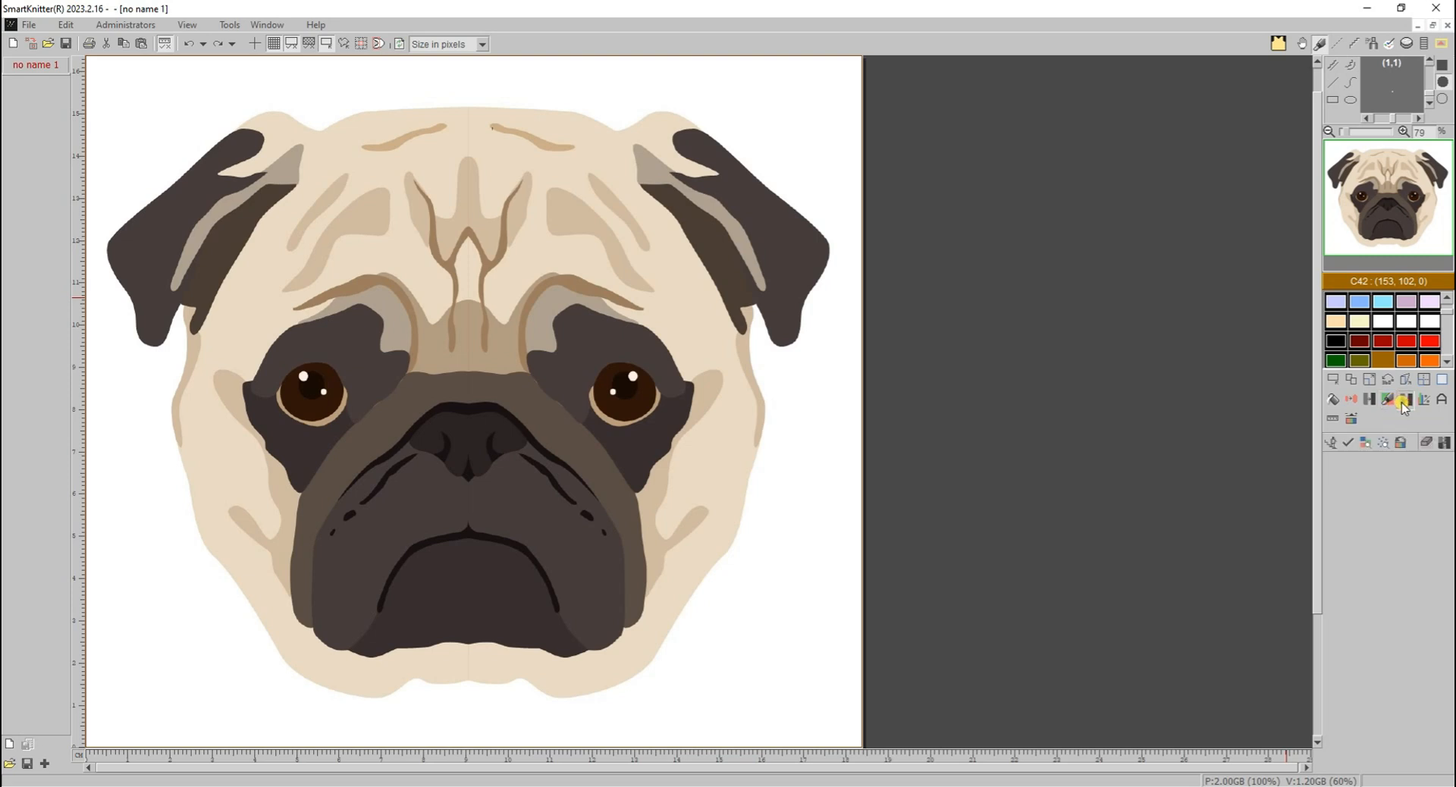
left_click(683, 444)
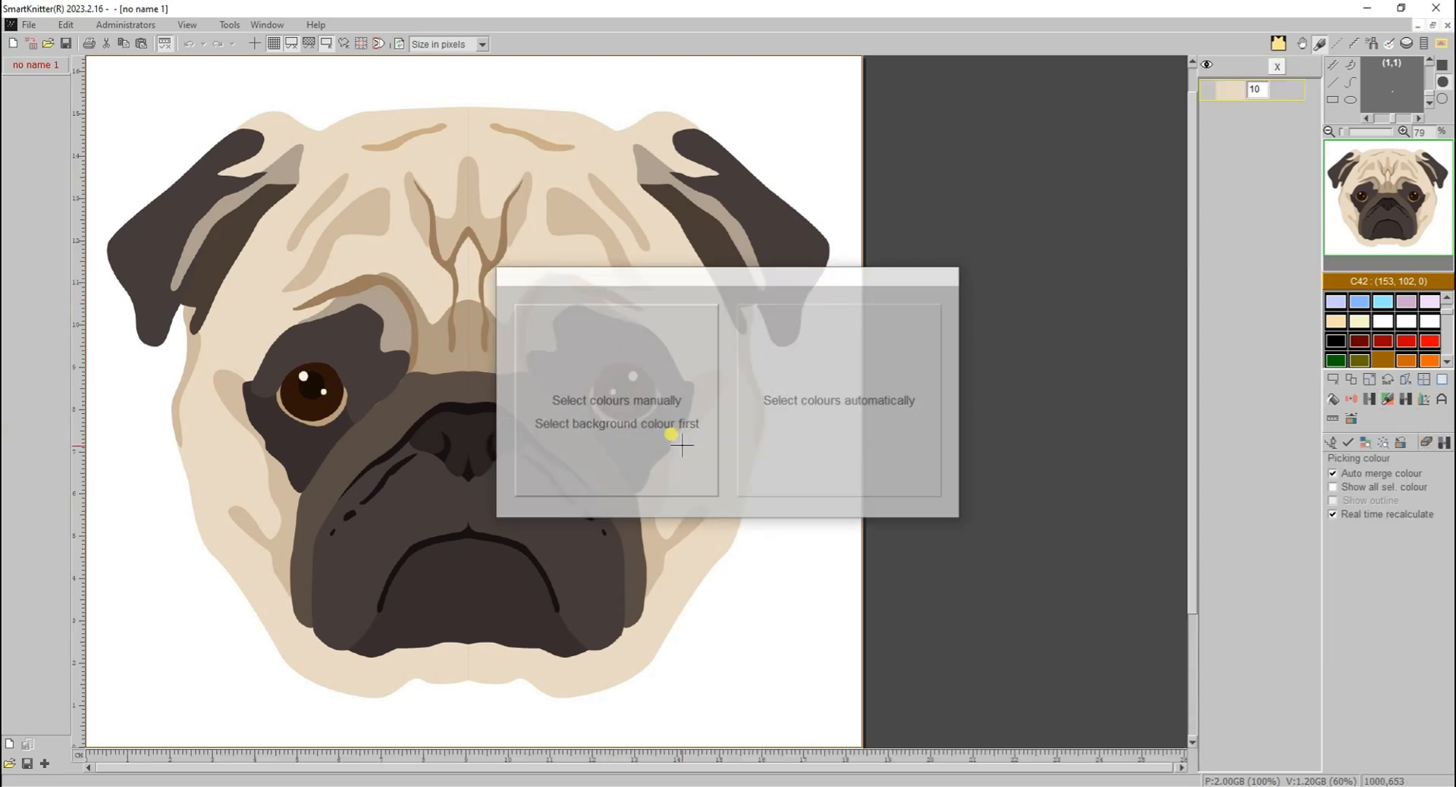
left_click(721, 155)
left_click(658, 138)
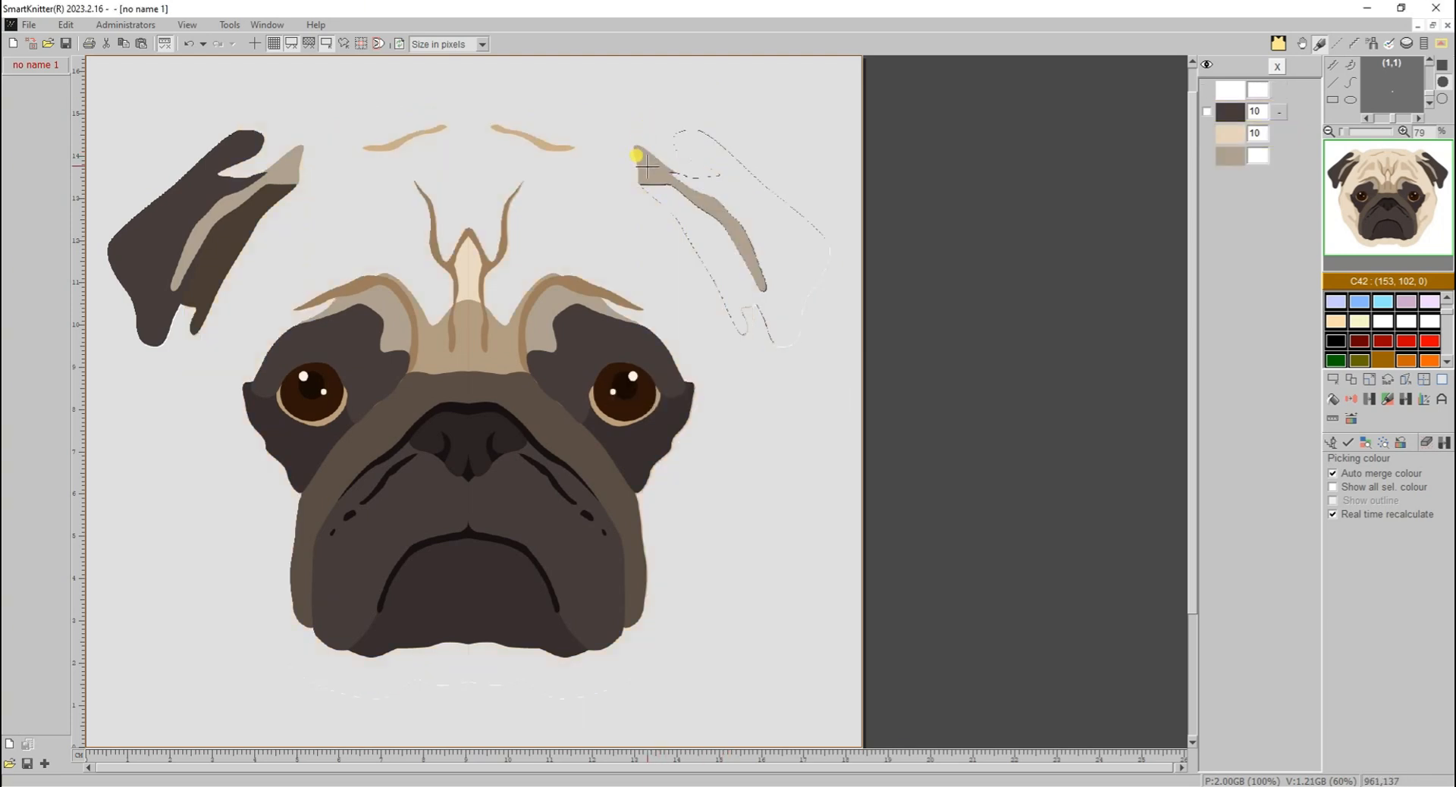
left_click(641, 156)
left_click(494, 244)
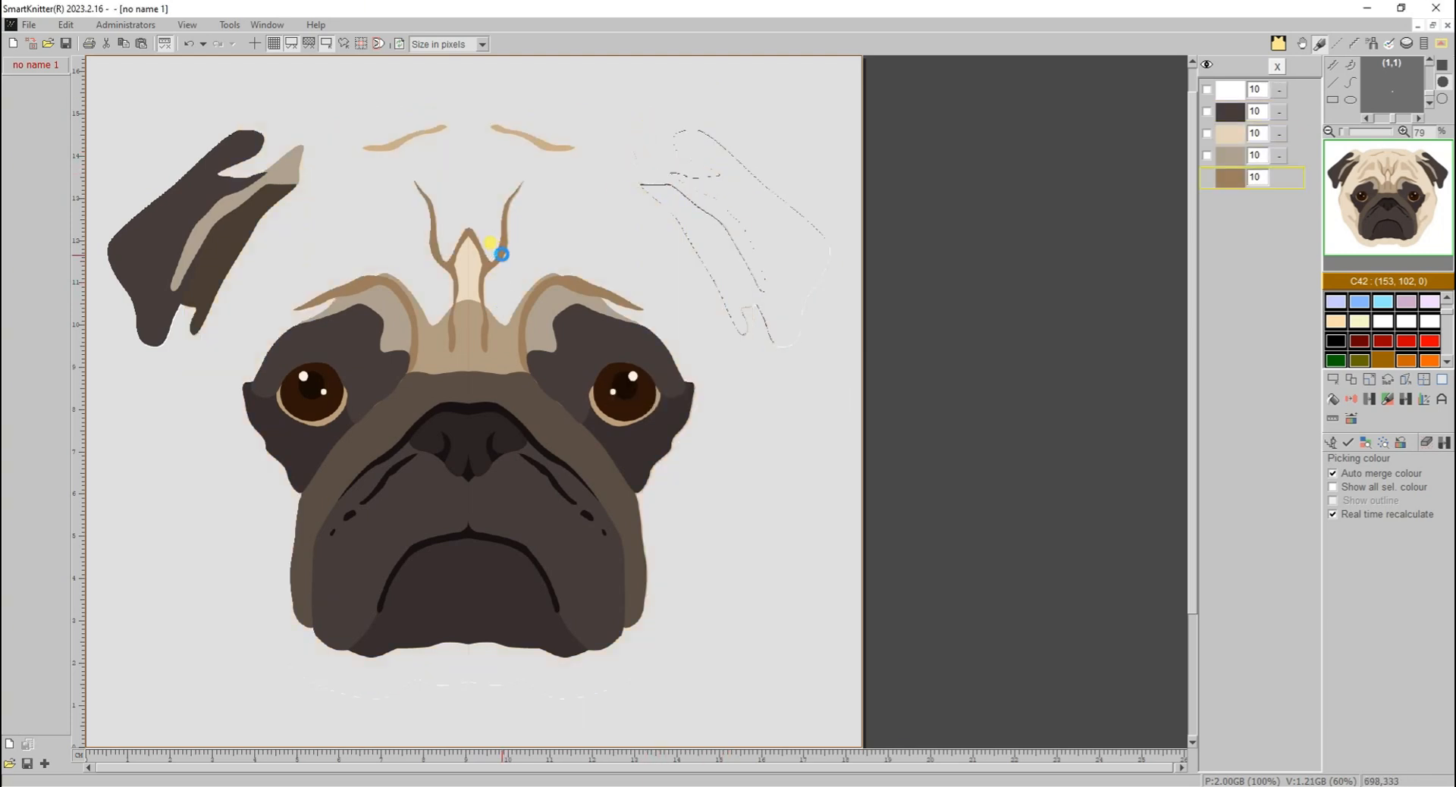
- Pick the brown above the muzzle, the muzzle band, cheek, black nose outline, under-eye patch and brown eye colours for the grouping
left_click(531, 366)
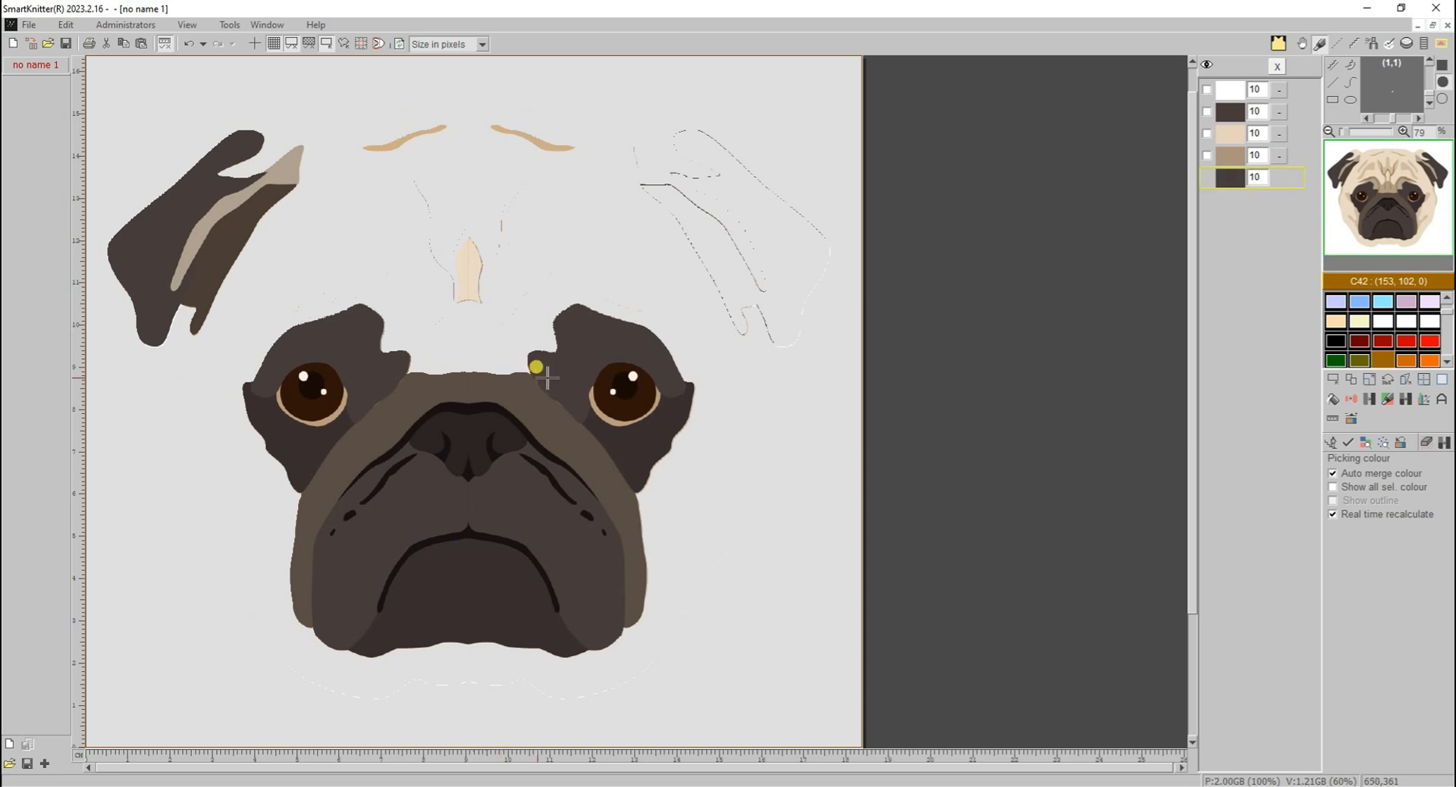
left_click(540, 420)
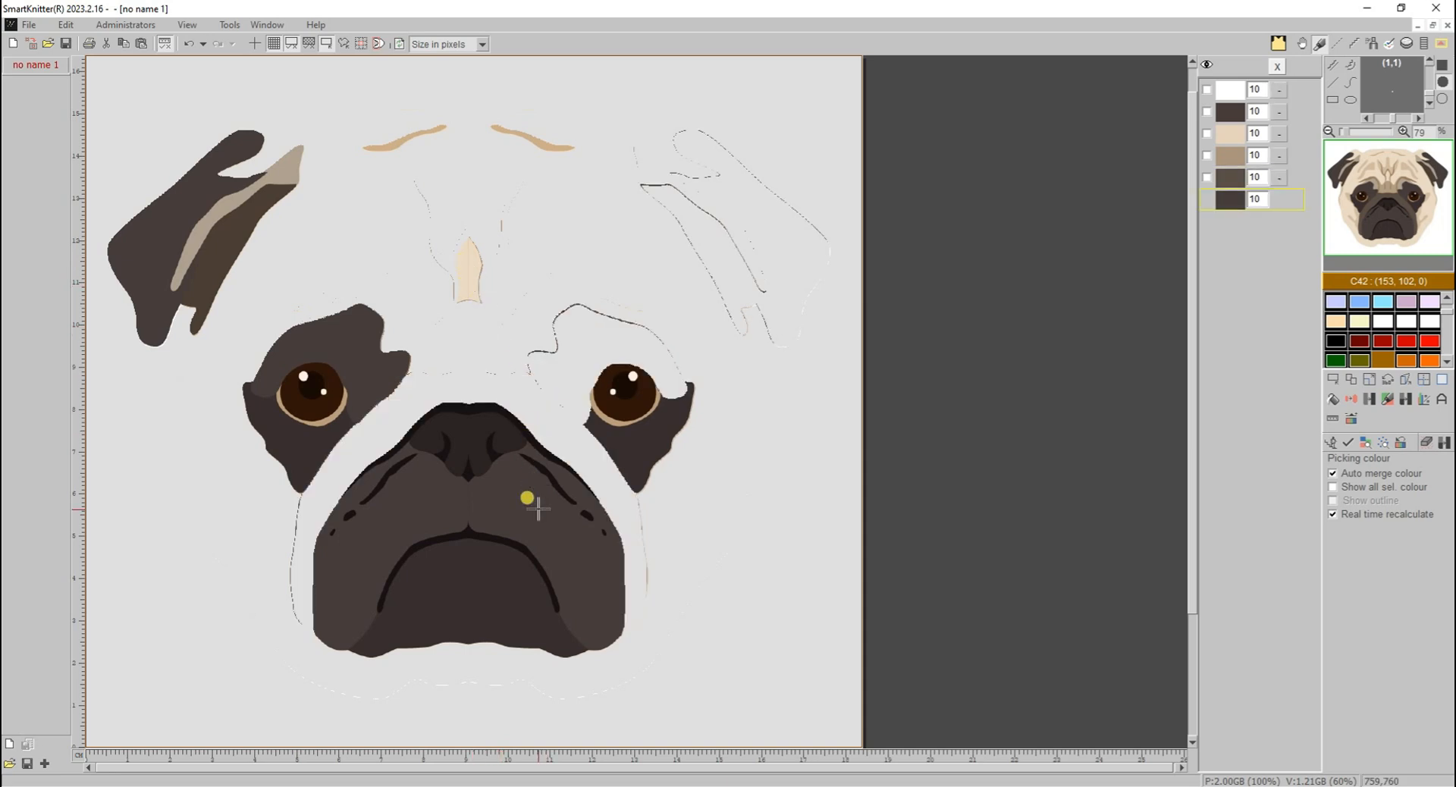
left_click(533, 504)
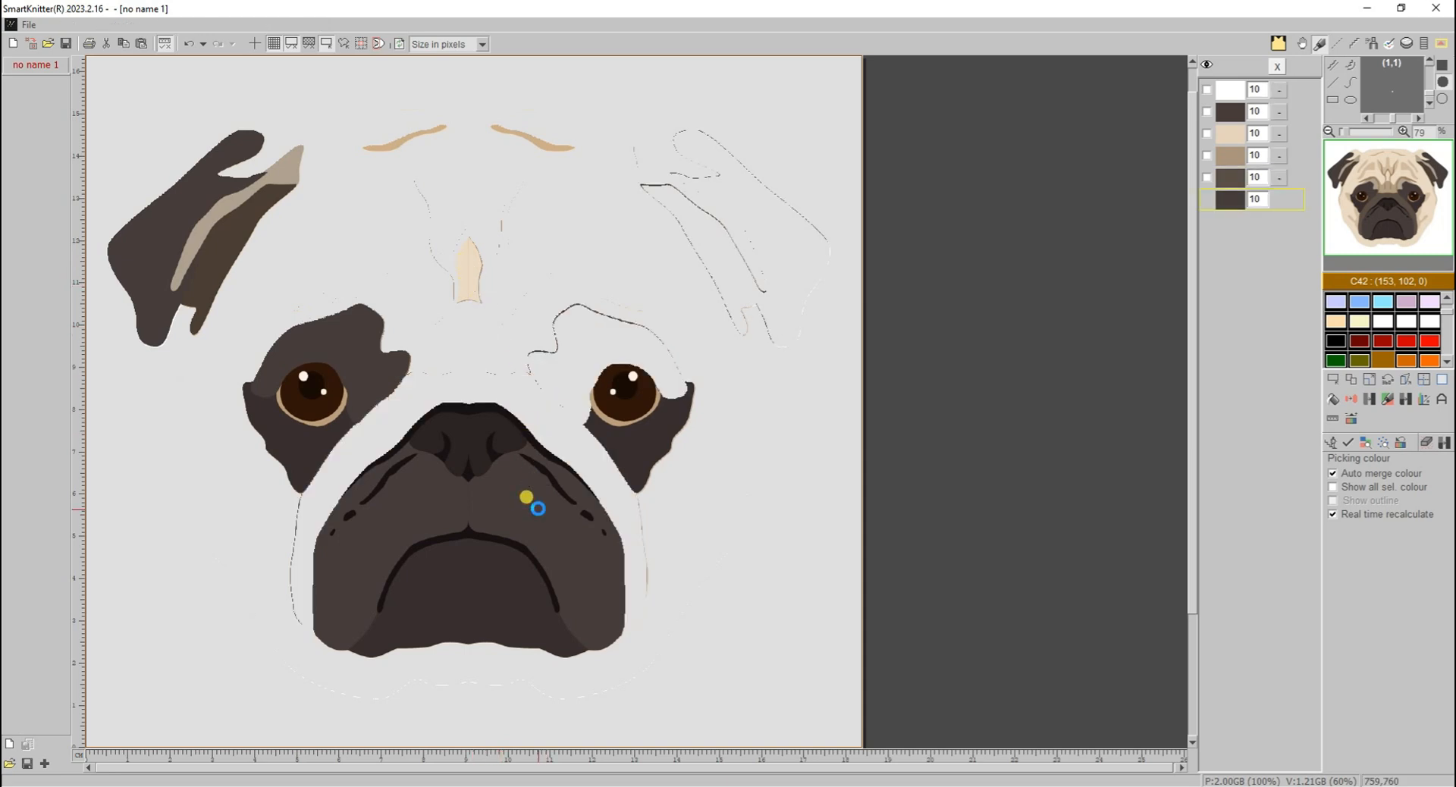
left_click(493, 406)
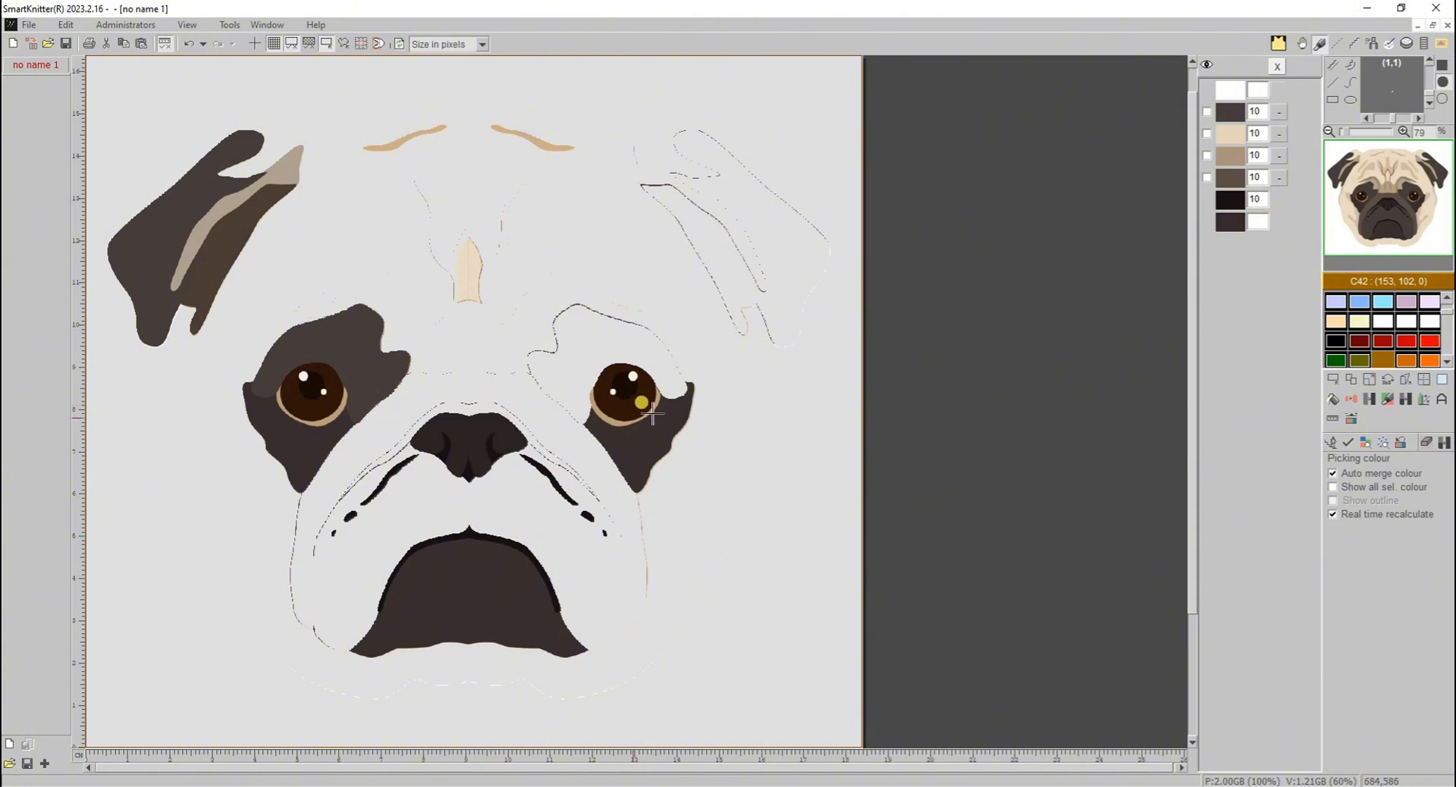
left_click(658, 444)
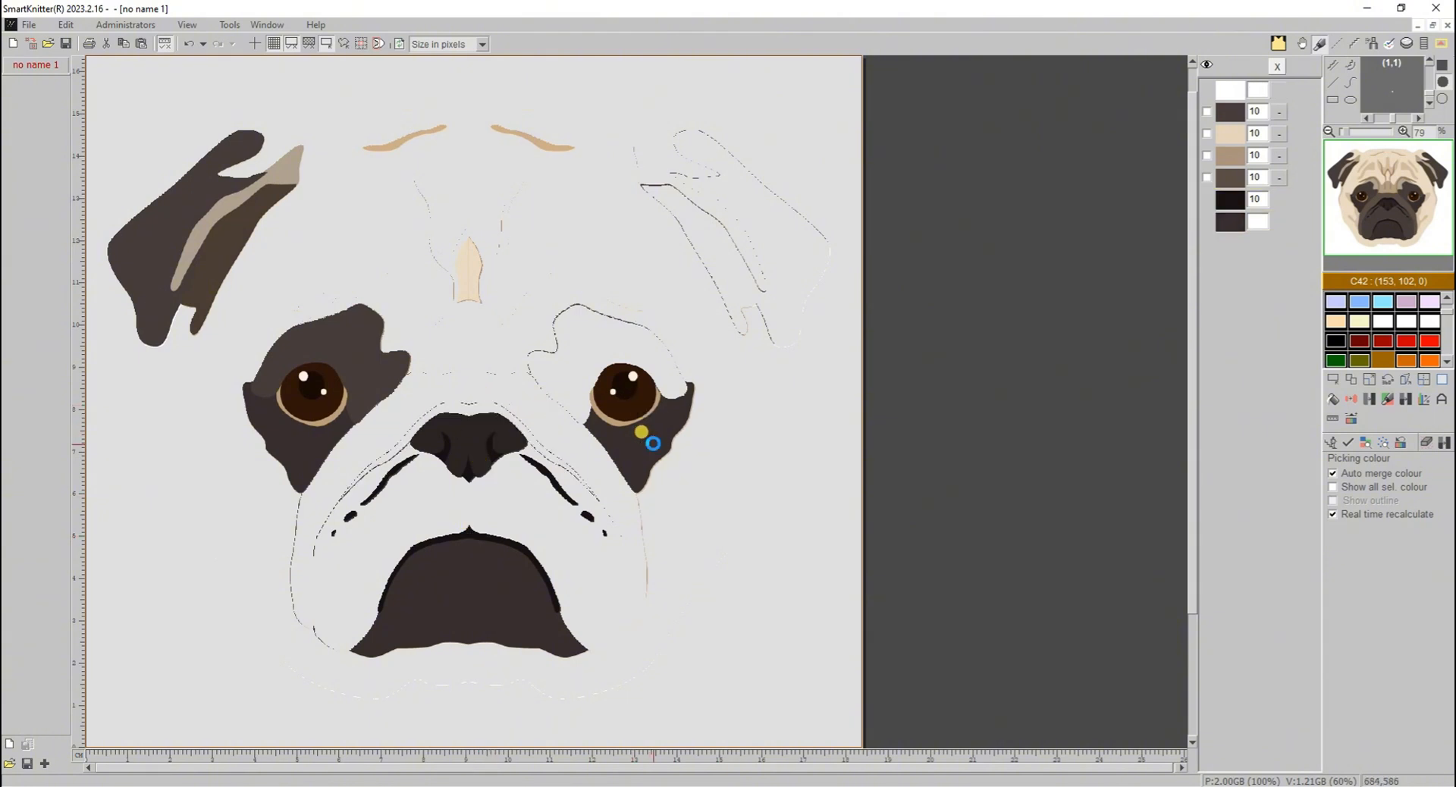
left_click(640, 402)
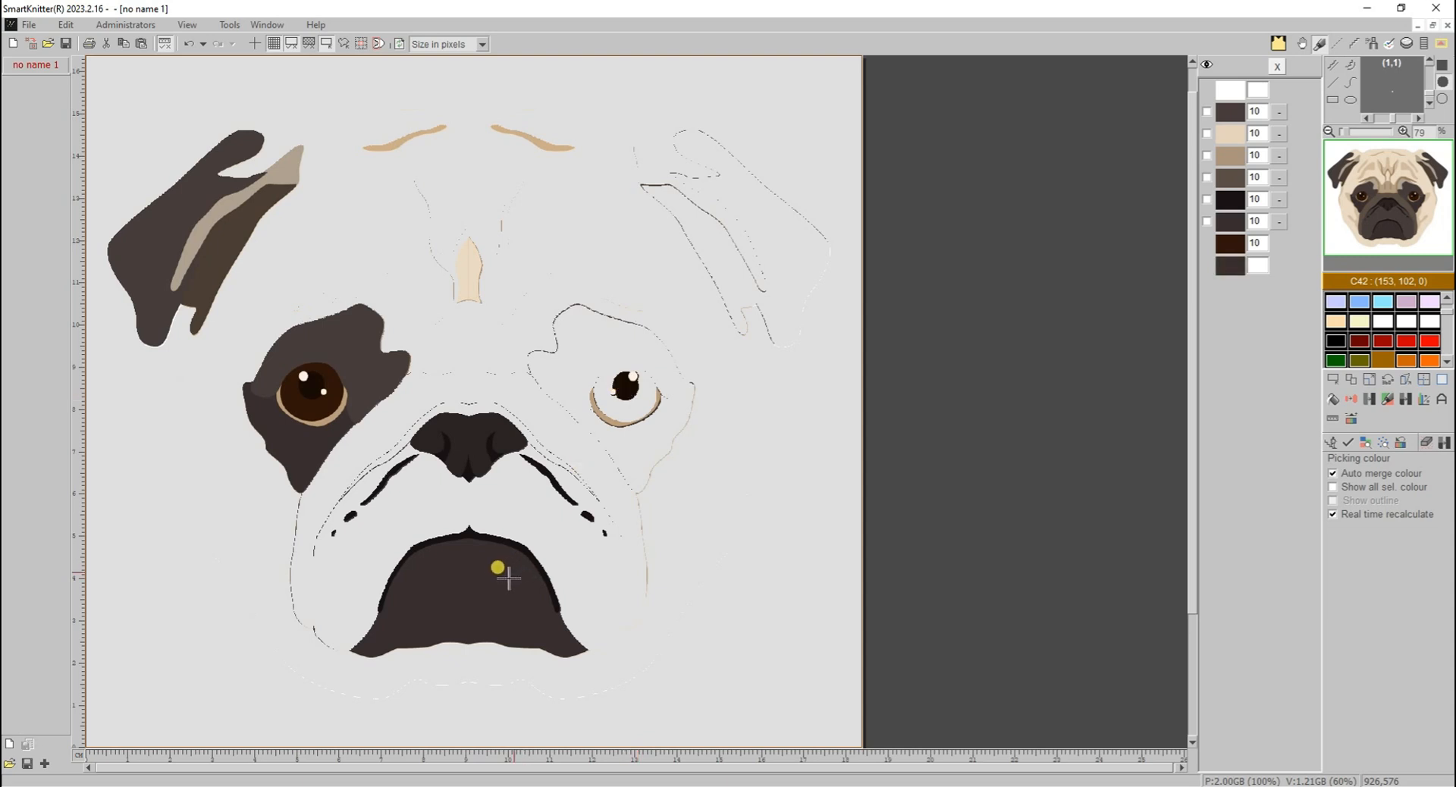
- Add the dark chin, the pug's left-hand ear and the tan forehead crease to the picked grouping colours
left_click(474, 590)
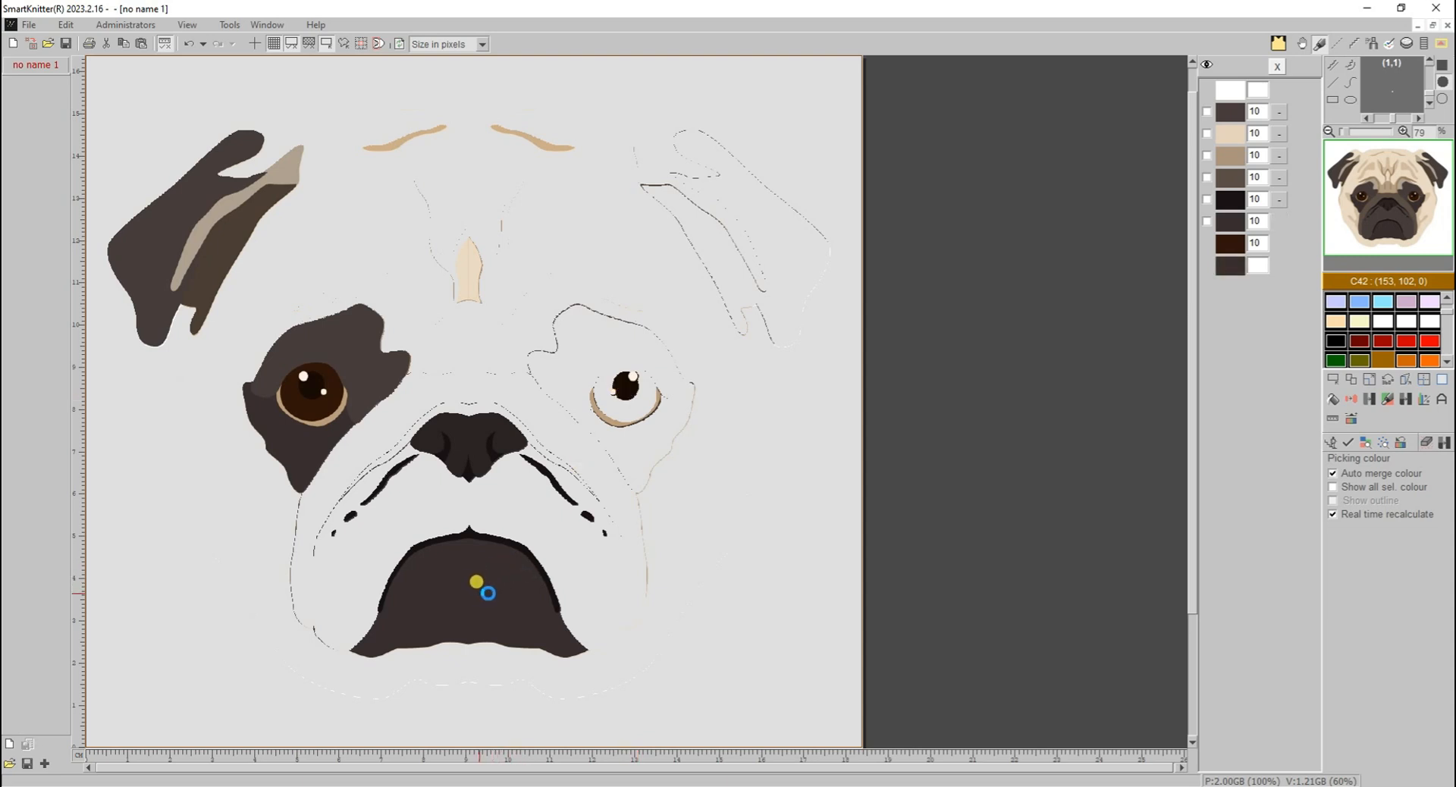
left_click(195, 215)
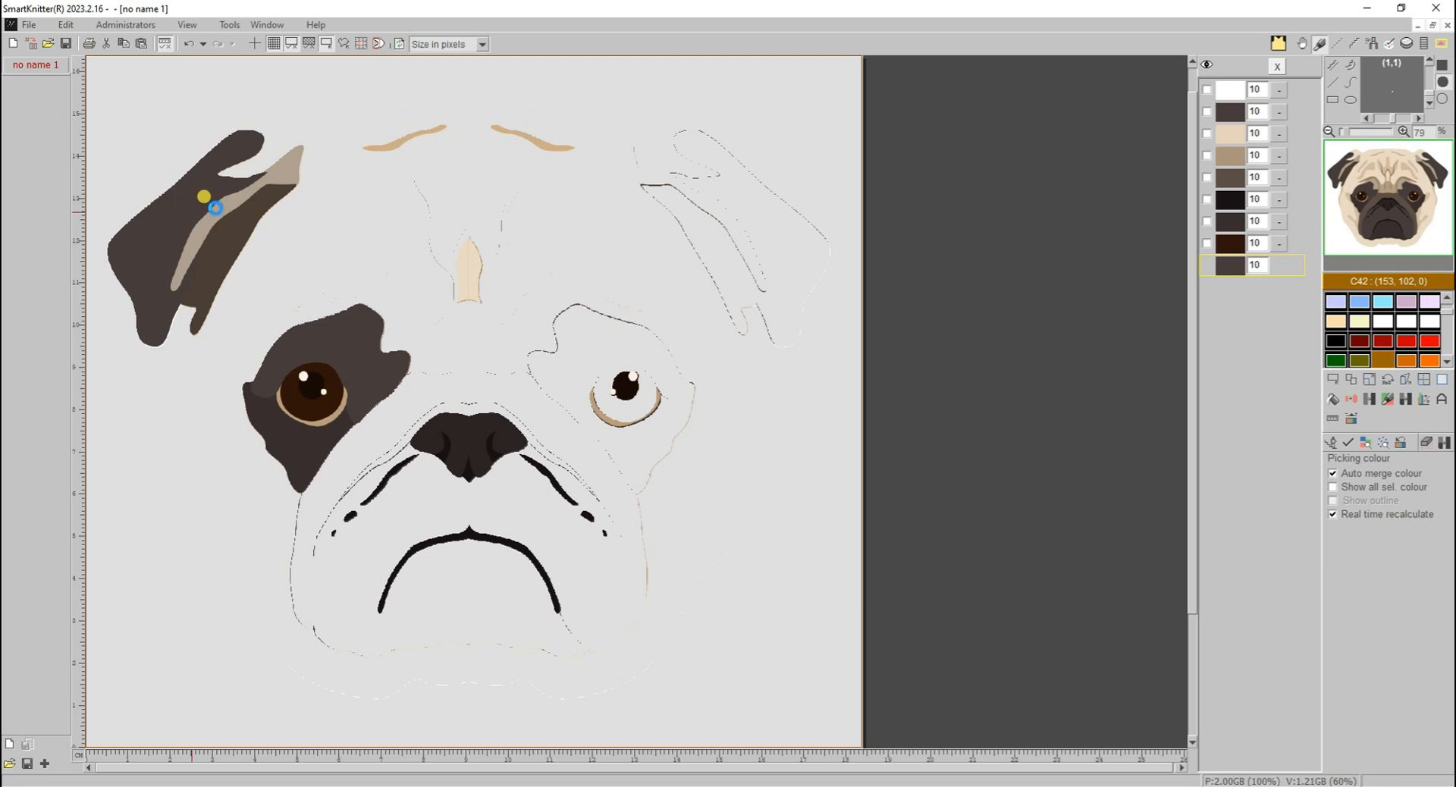
left_click(217, 201)
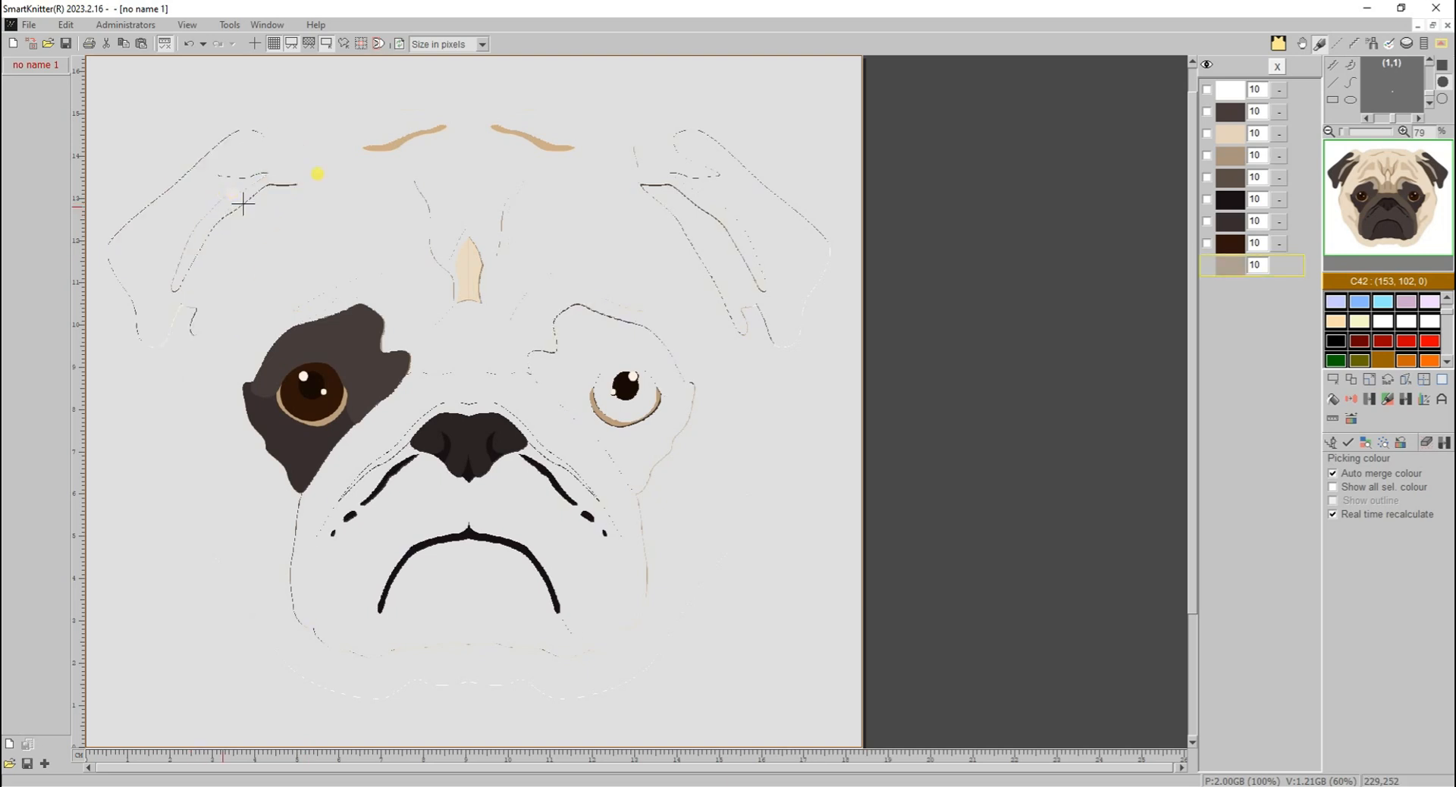
left_click(399, 141)
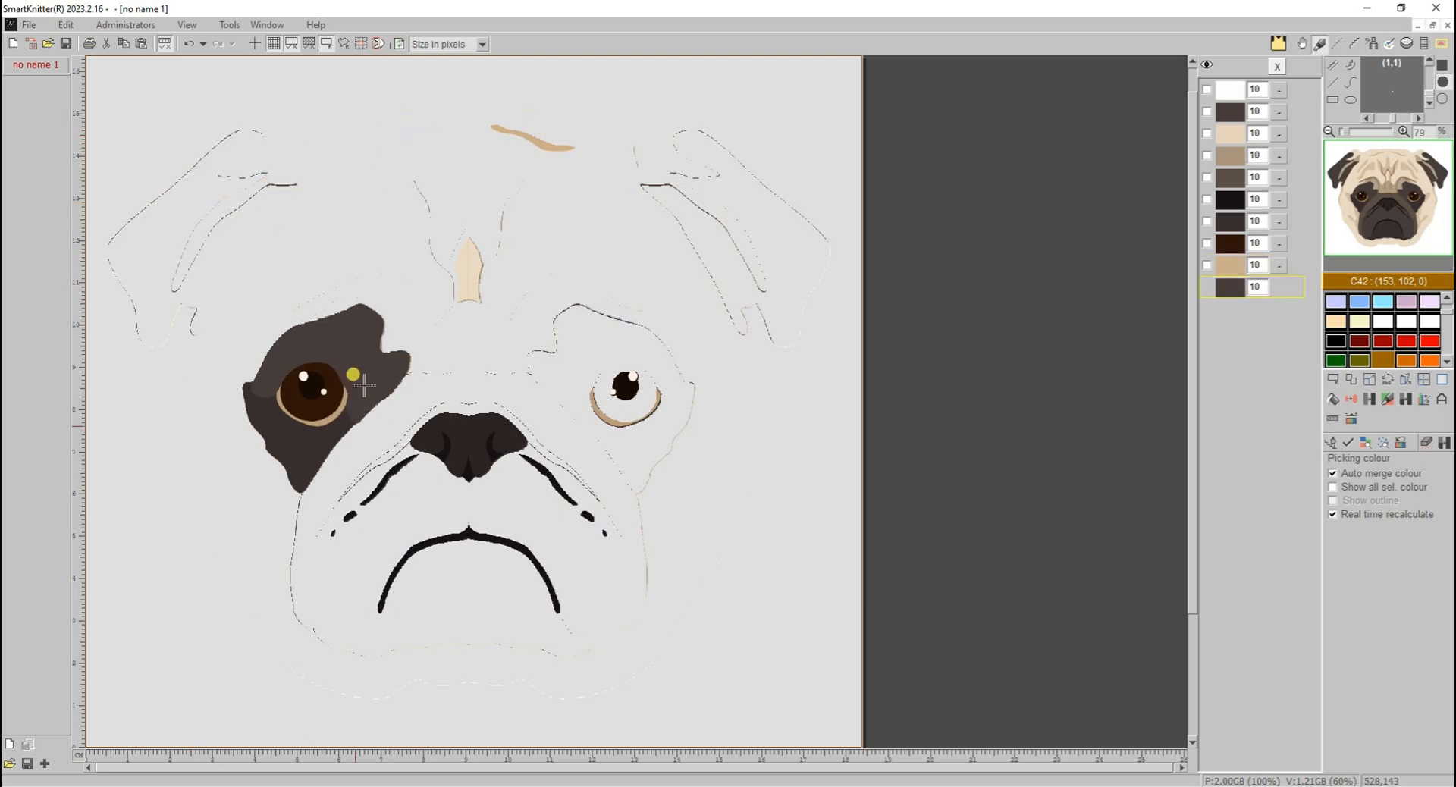
- Group the remaining colours and apply the grouping, removing scattered dots up to size 10 and auto-smoothing the edges
left_click(1385, 446)
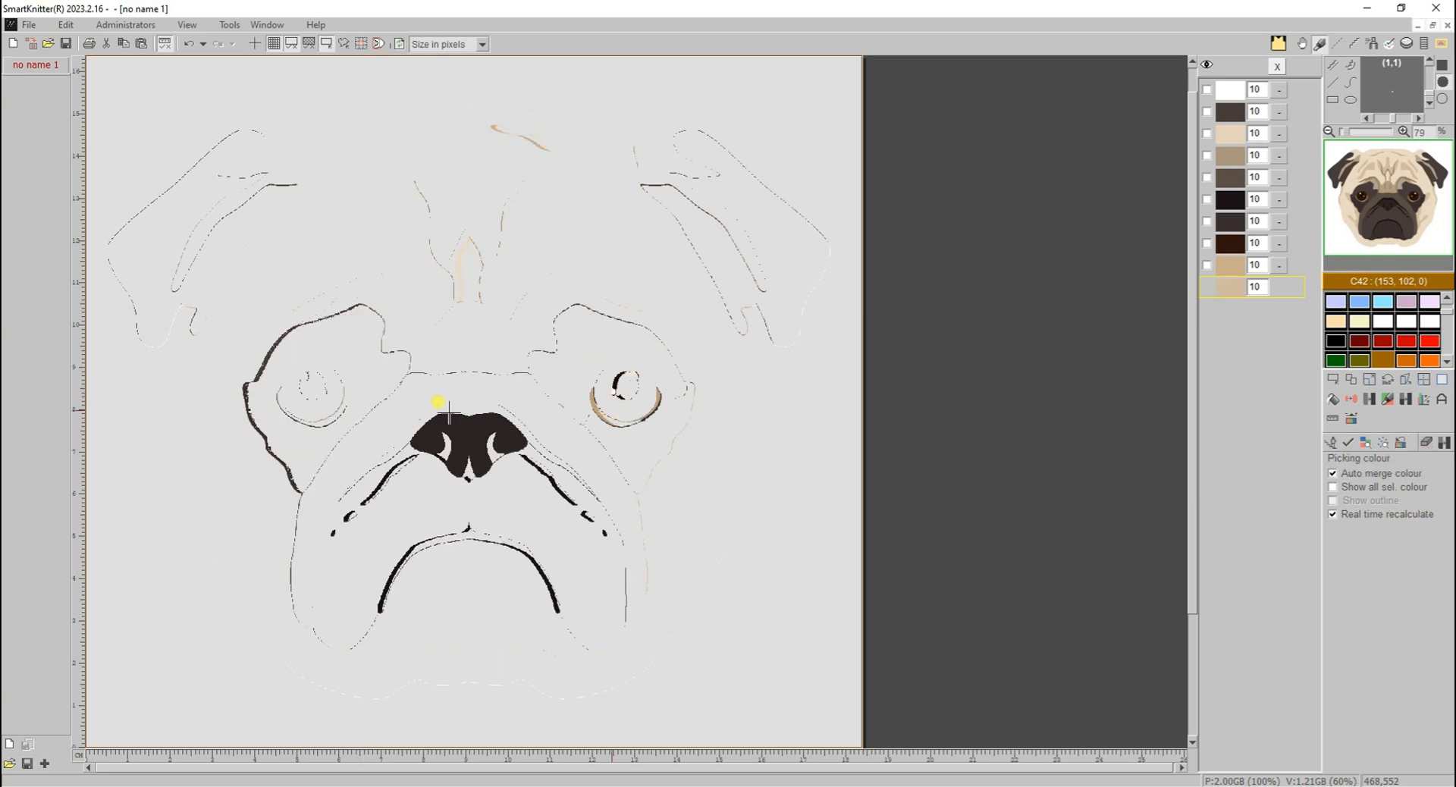
left_click(1350, 444)
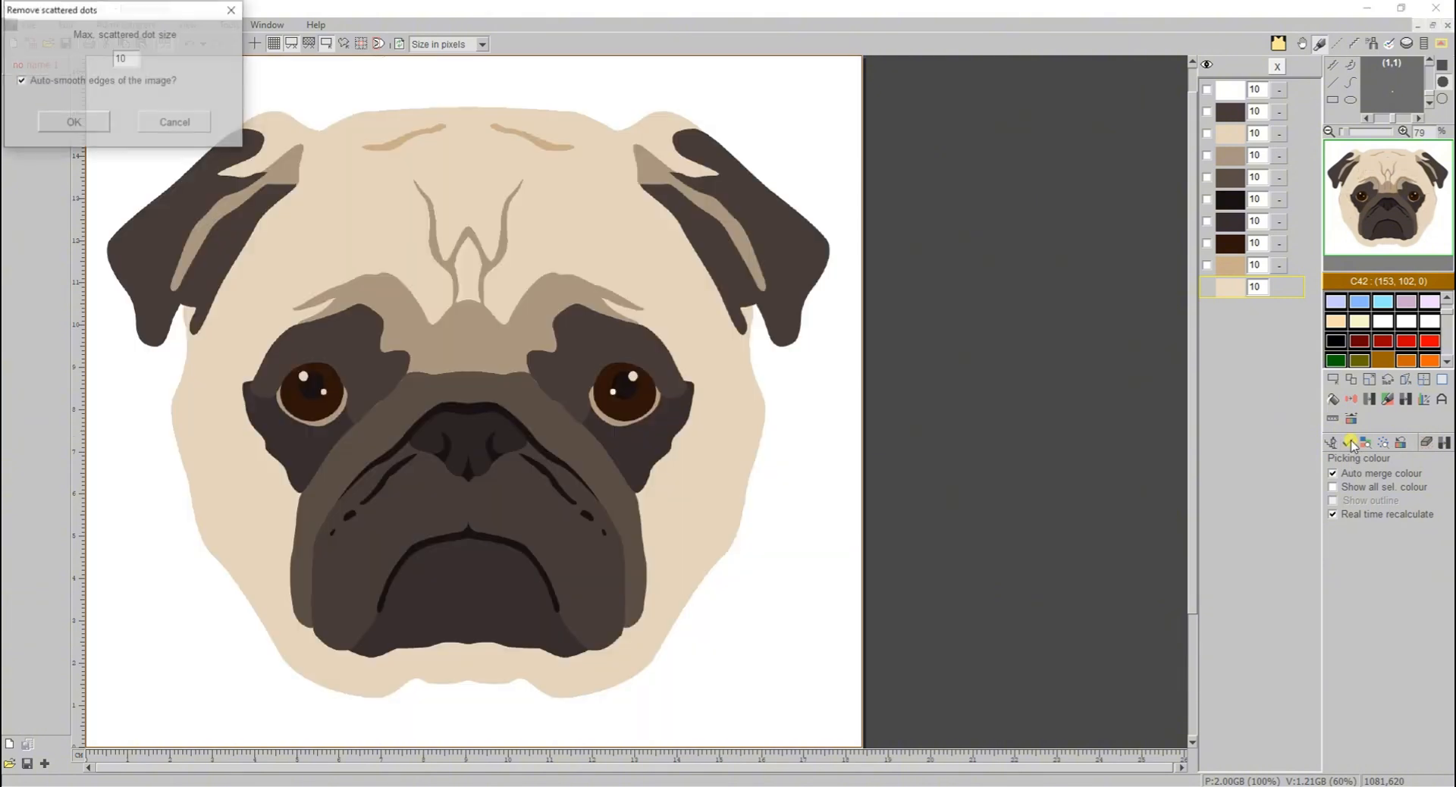
left_click(64, 130)
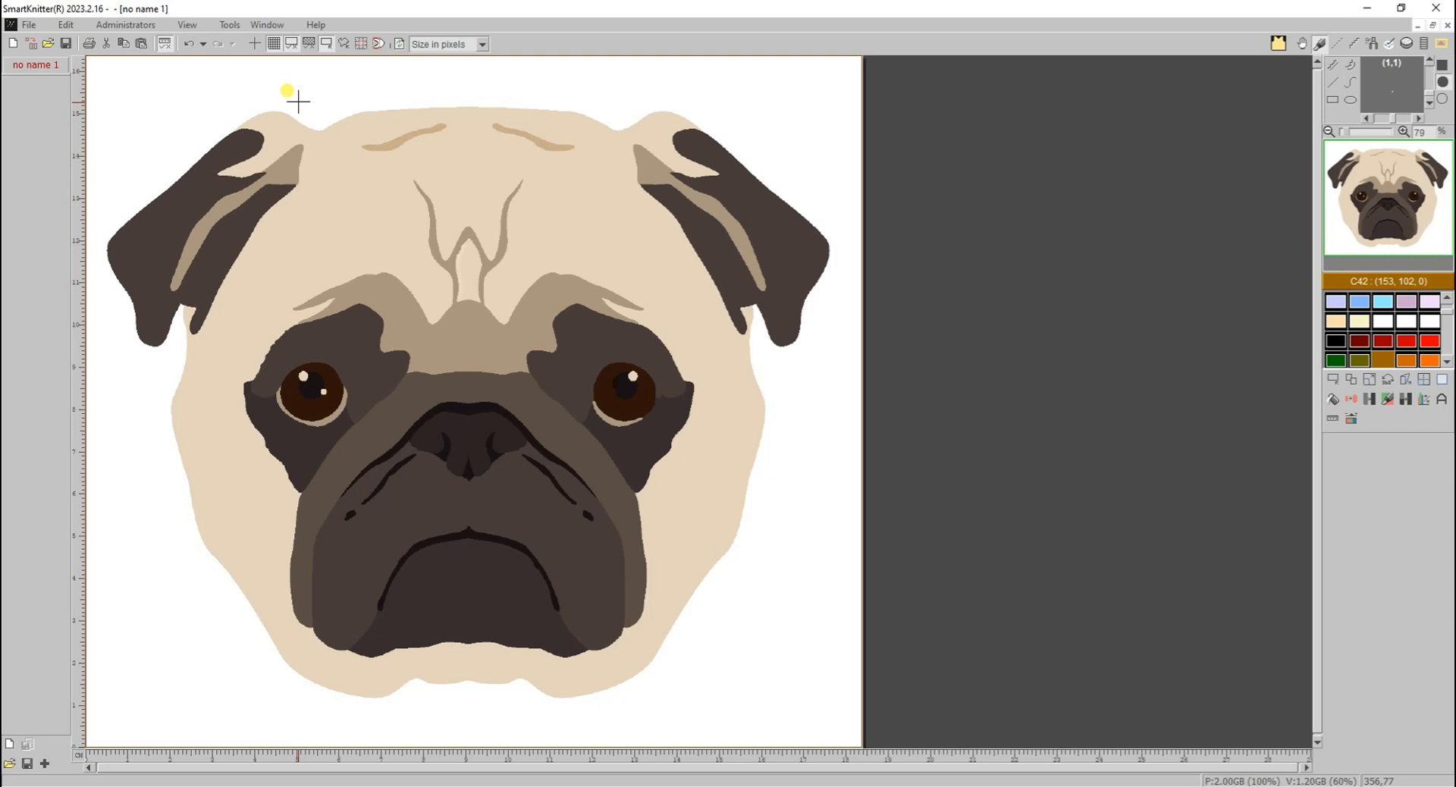
- Switch to the flower-MultiC.jpg image and start the colour reduction that offers dithering
left_click(282, 27)
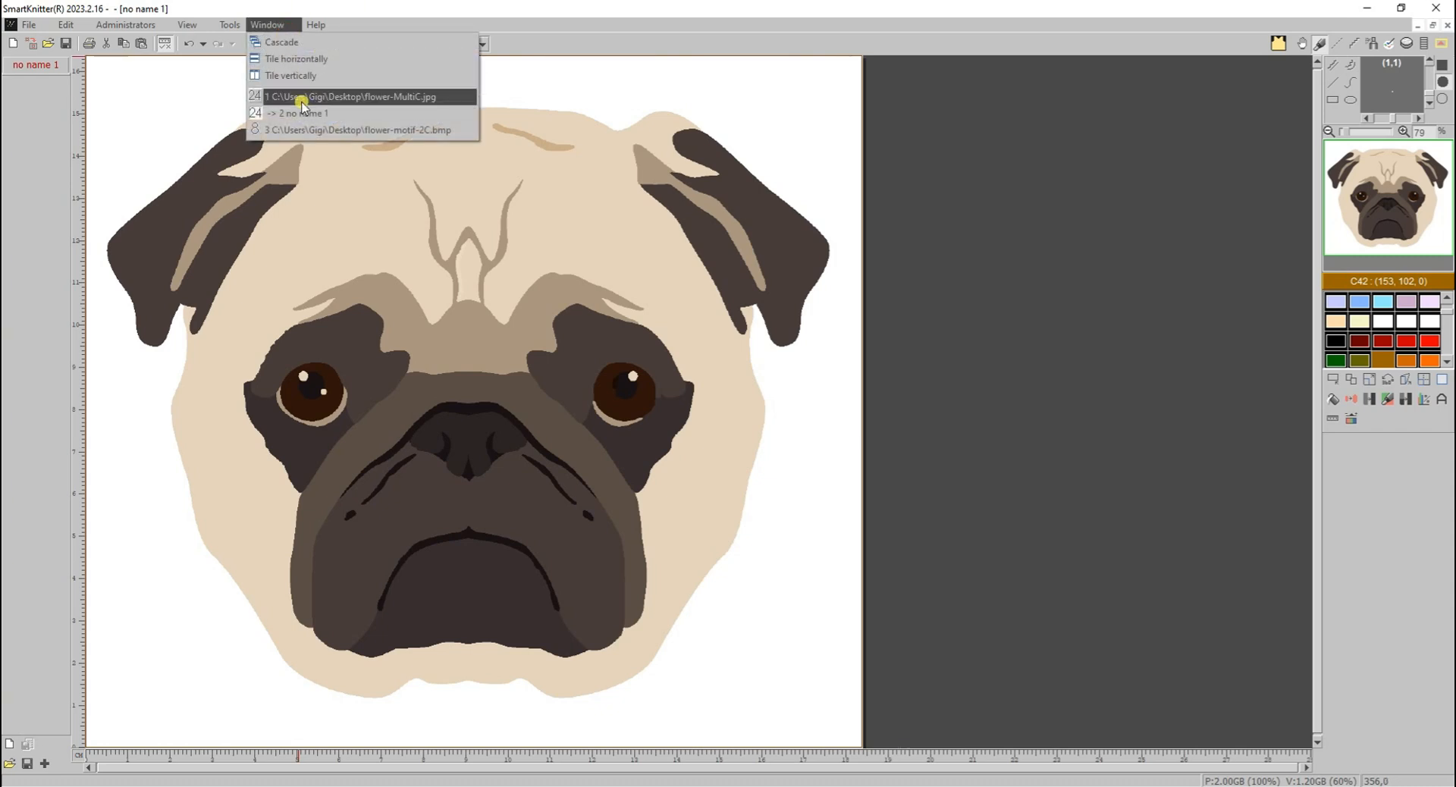
left_click(300, 98)
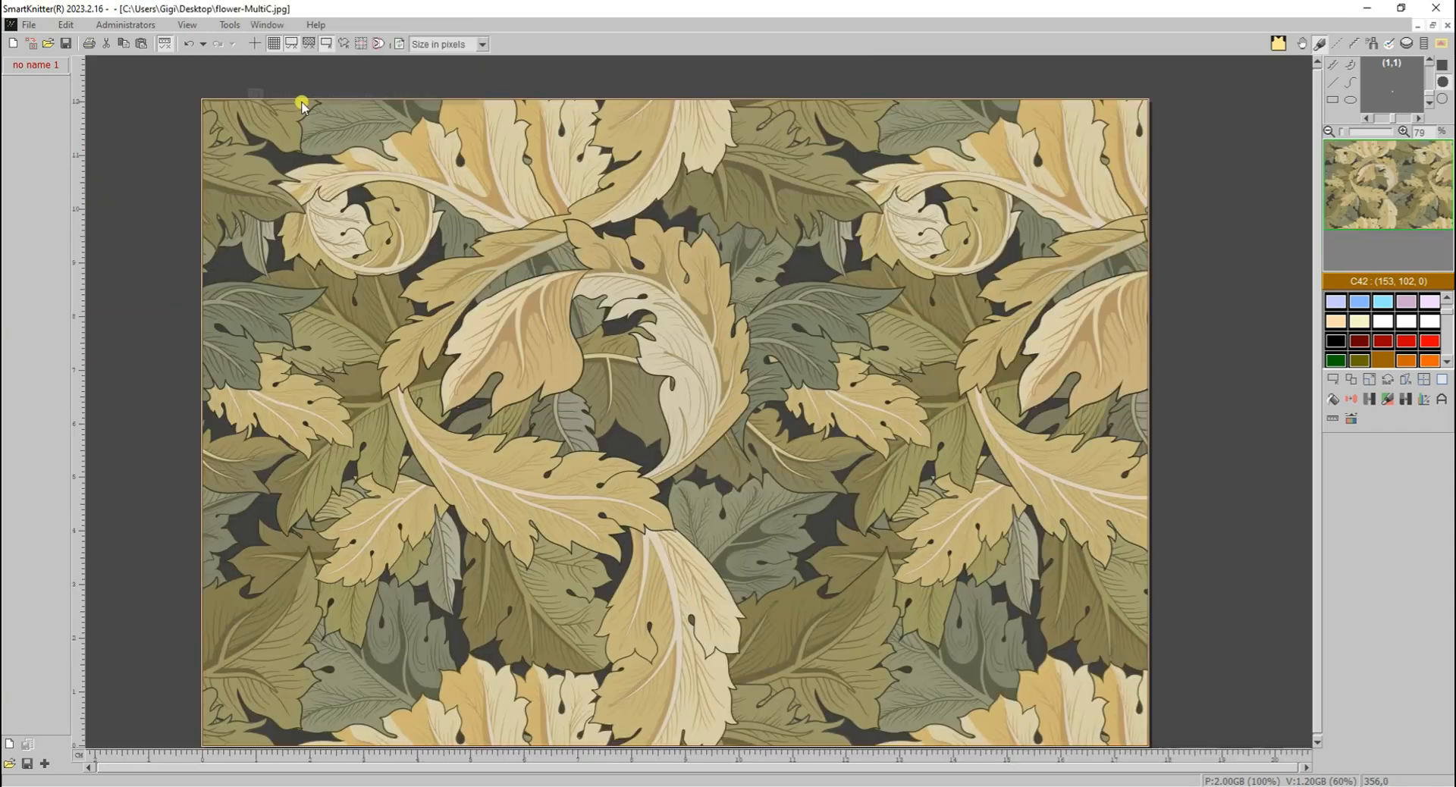
left_click(1390, 407)
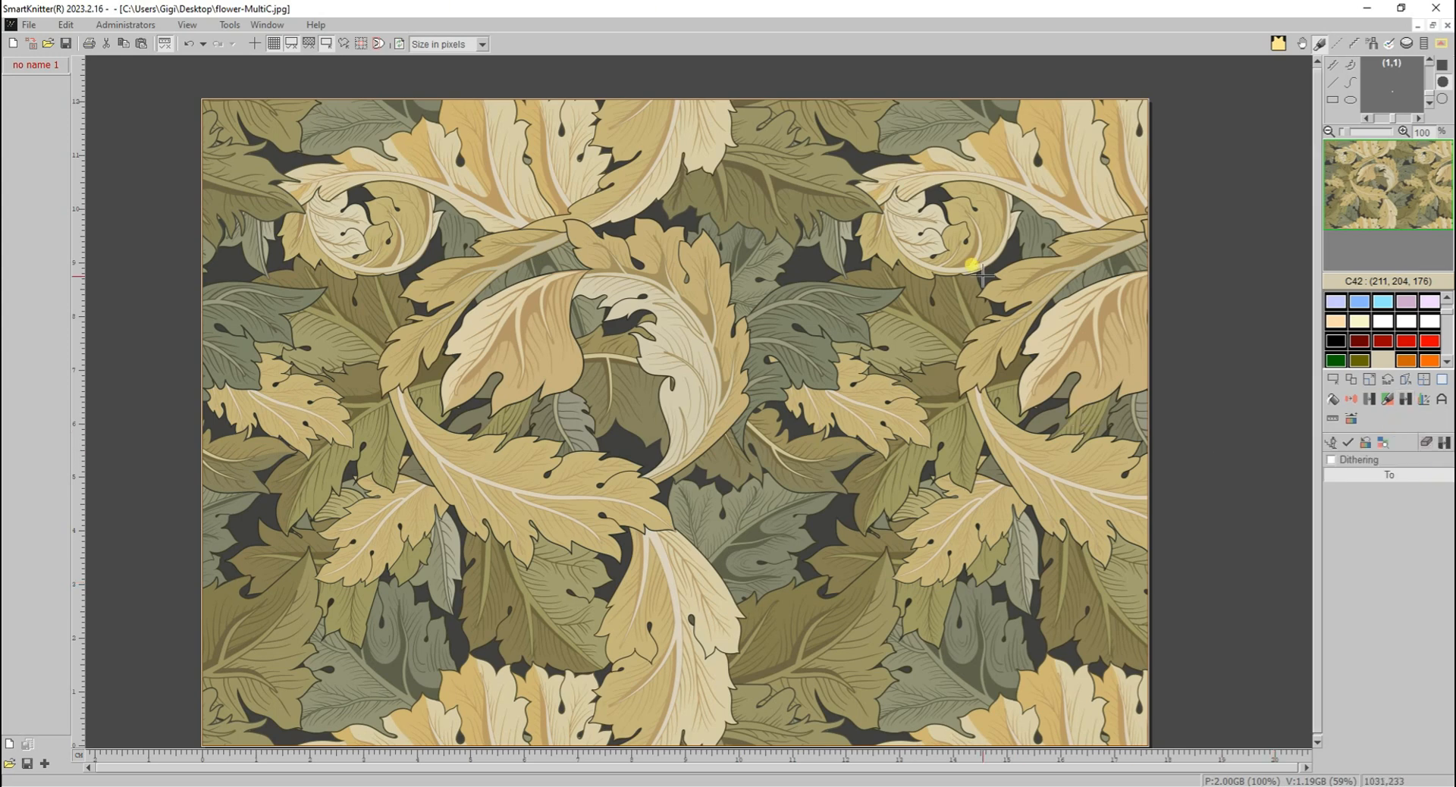
- Pick the dark background, two olive greens, tan, cream and two grey-greens of the leaves as target colours
left_click(790, 254)
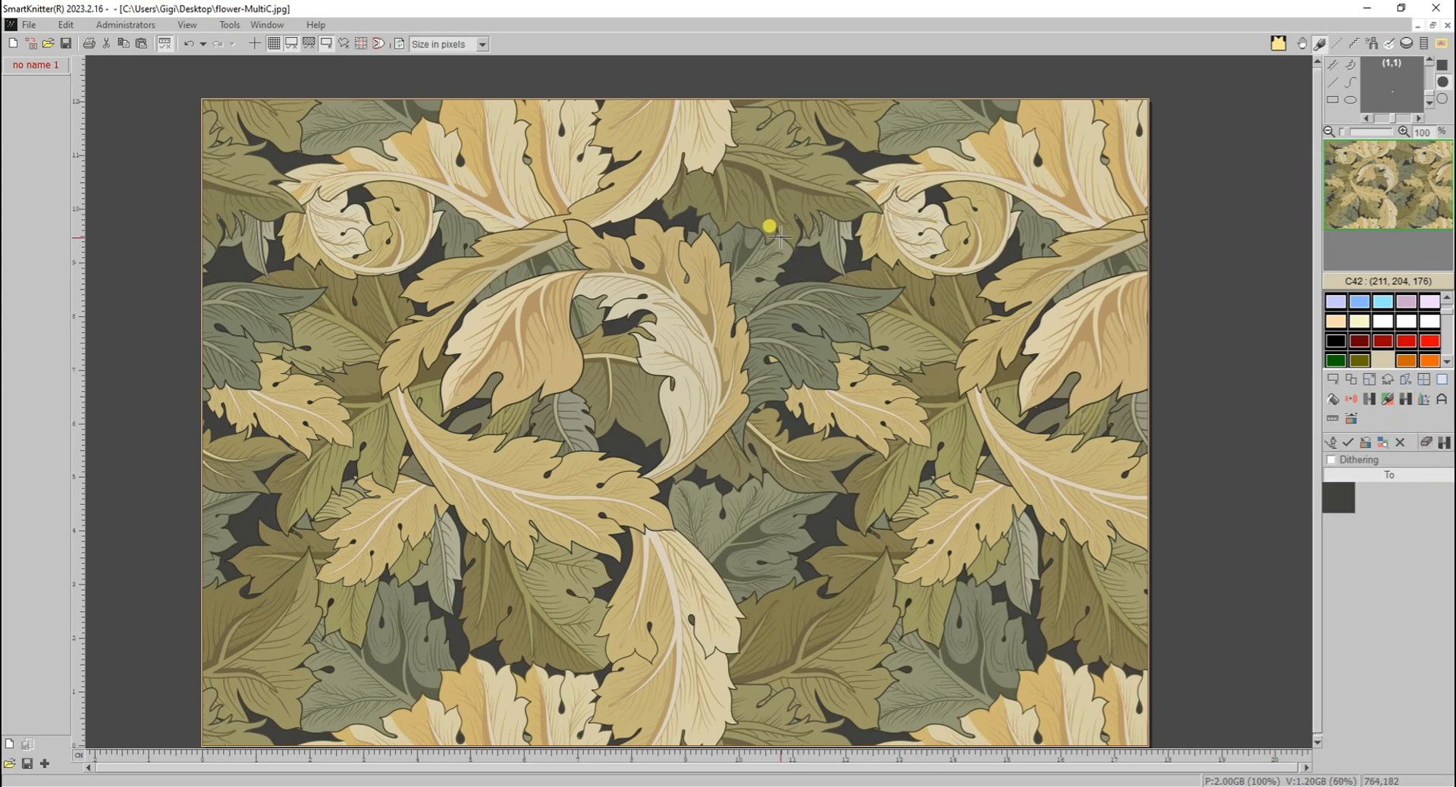
left_click(760, 224)
left_click(832, 161)
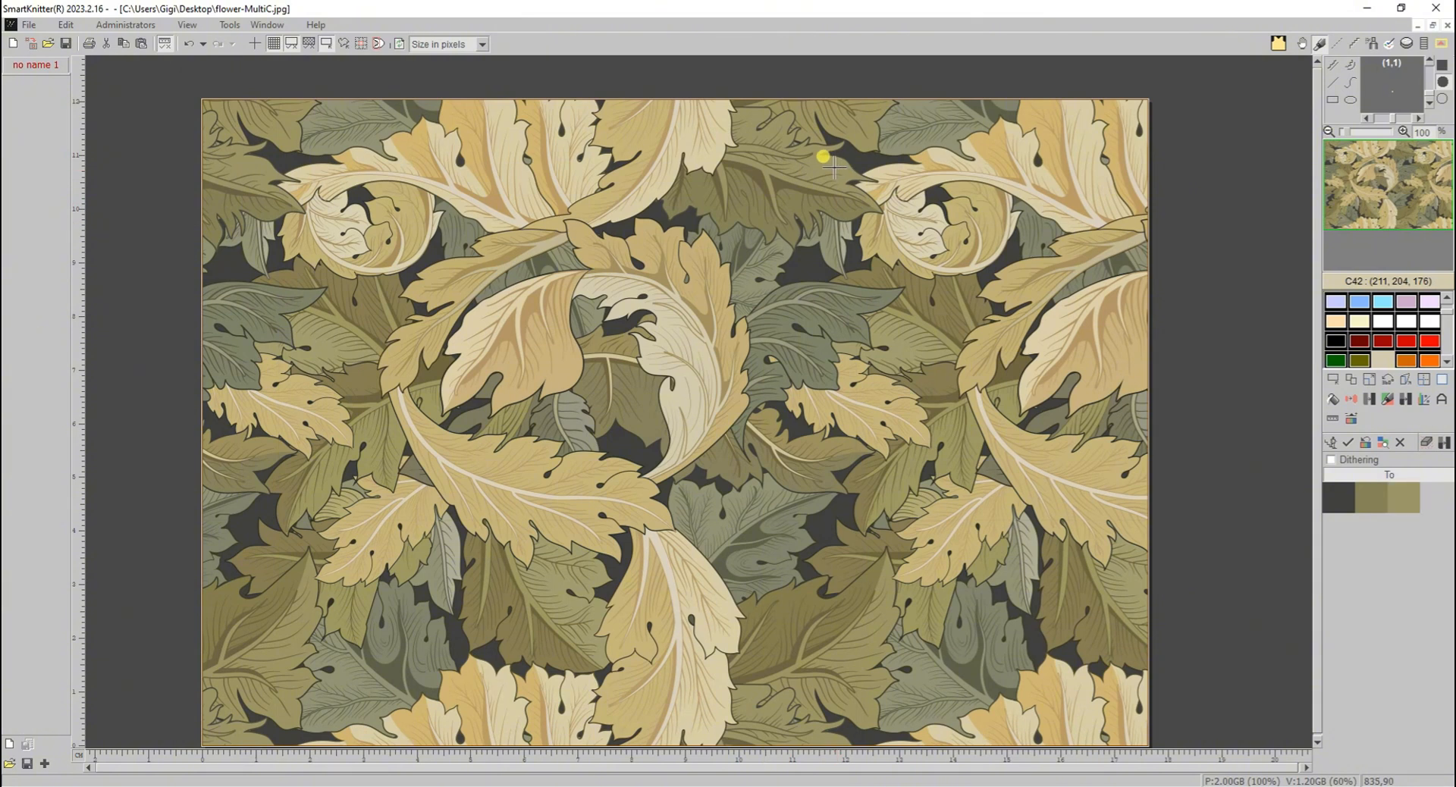
left_click(621, 151)
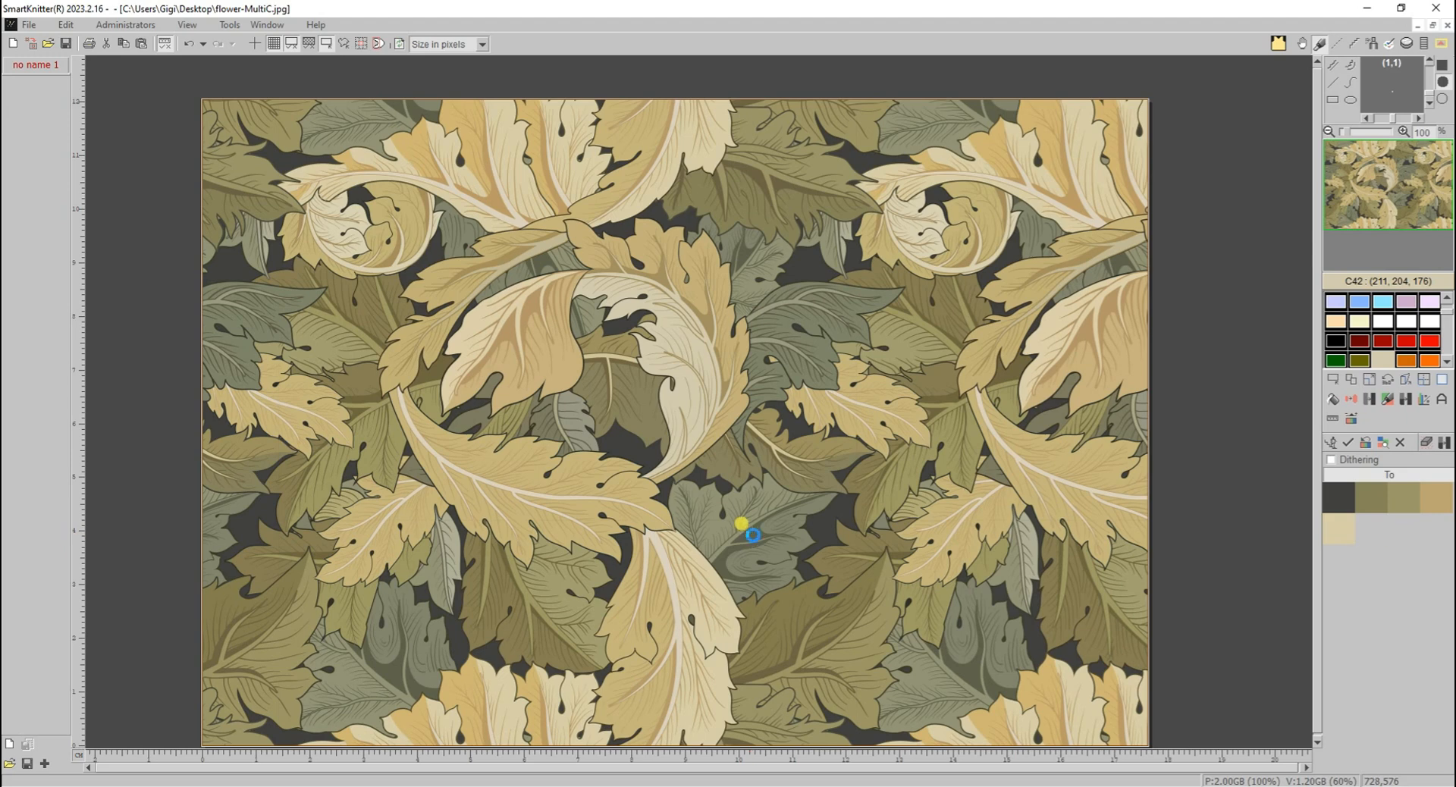
left_click(742, 524)
left_click(705, 508)
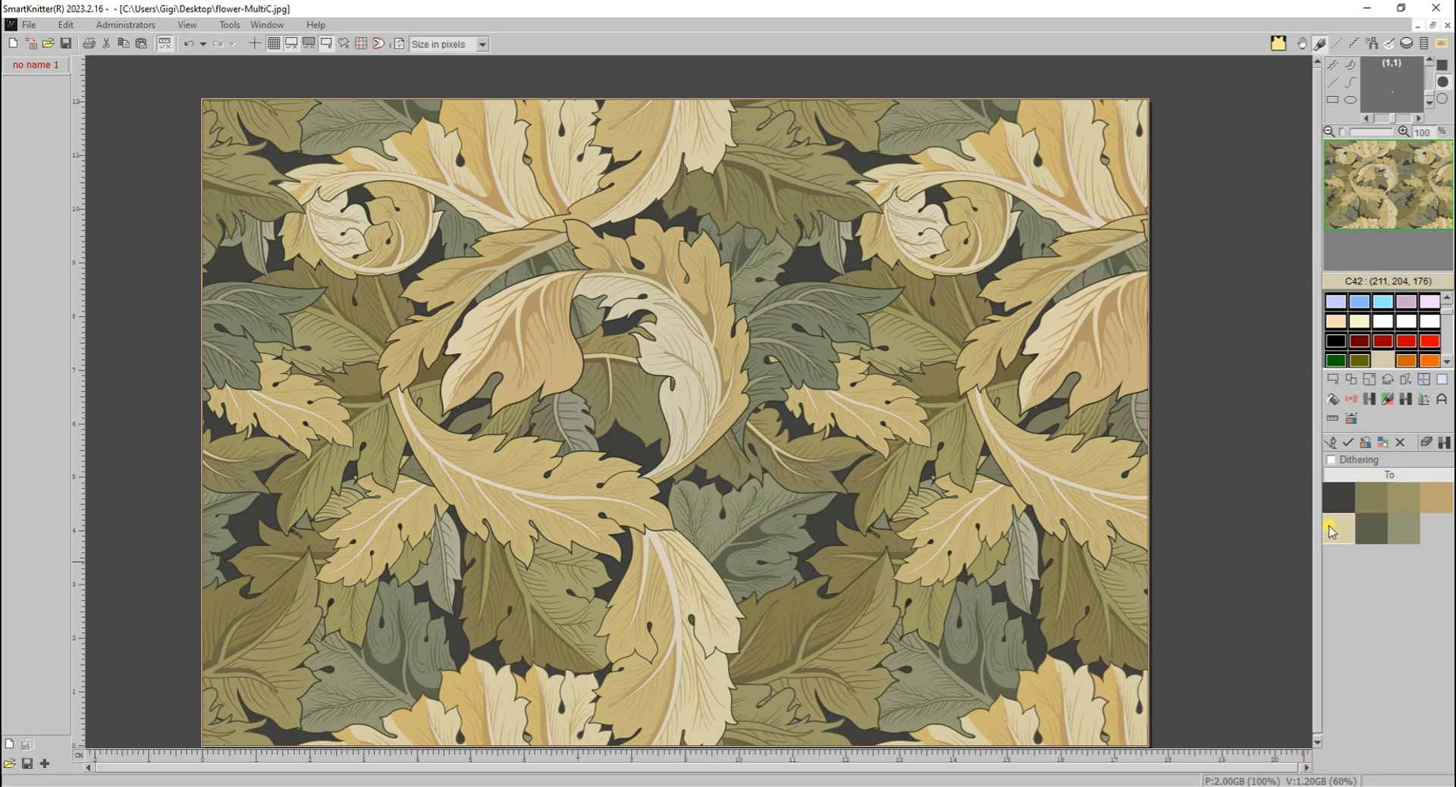
- Enable dithering with preview, raise its second adjustment one step, and apply the colour reduction to the leaf image
left_click(1351, 461)
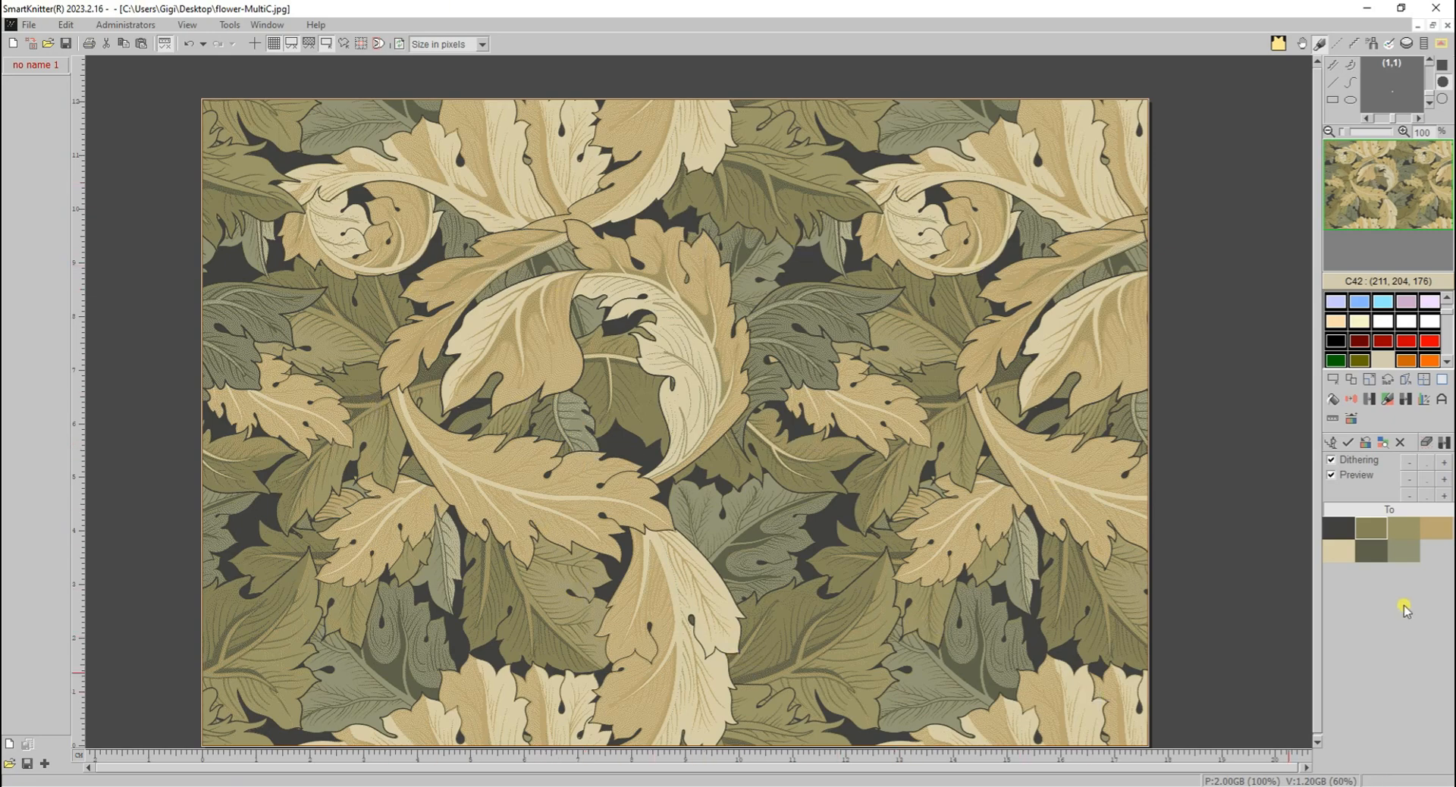
left_click(1446, 477)
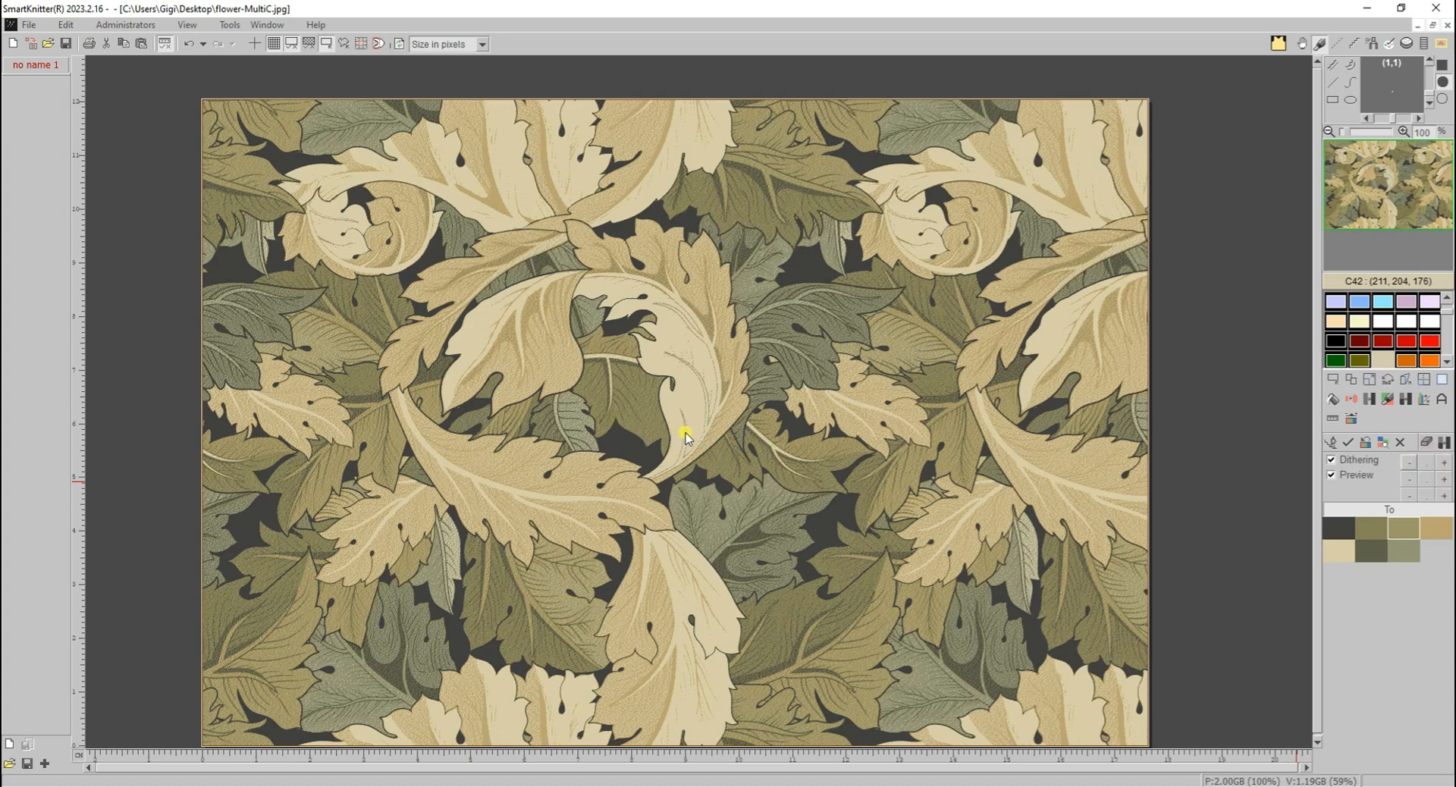
left_click(1347, 443)
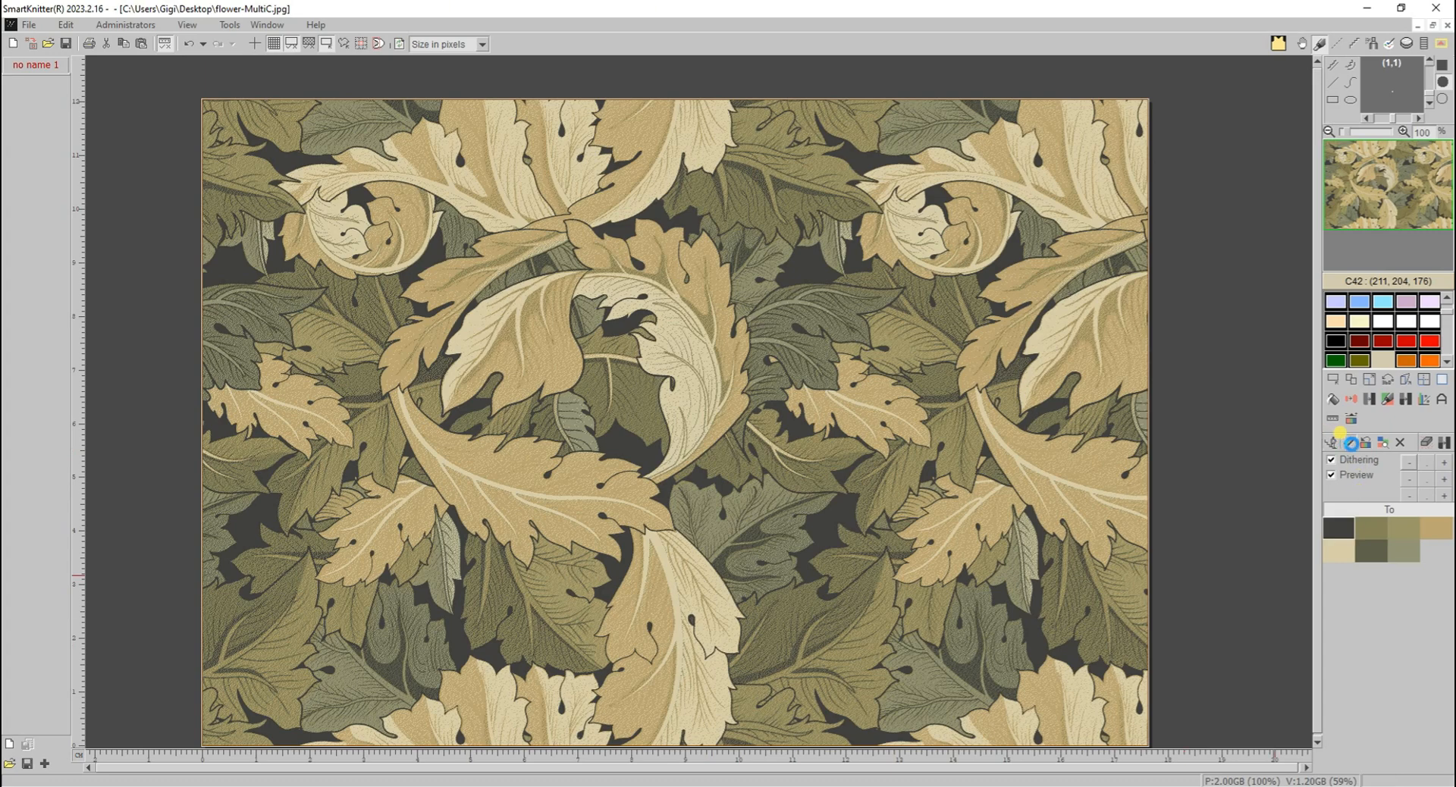
left_click(1351, 444)
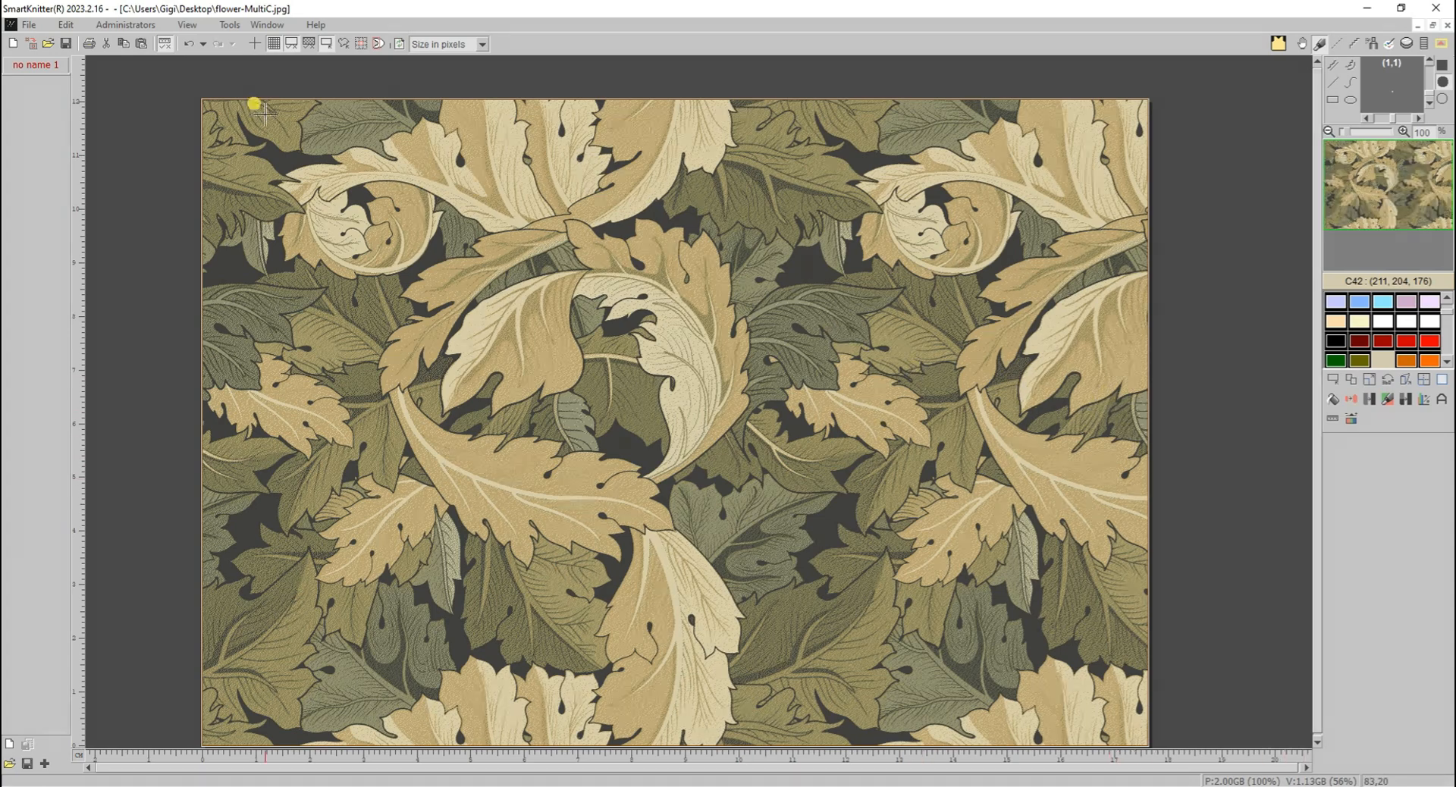
- Open the image daisy_blue-bg.jpg from the Desktop
left_click(47, 48)
left_click(118, 191)
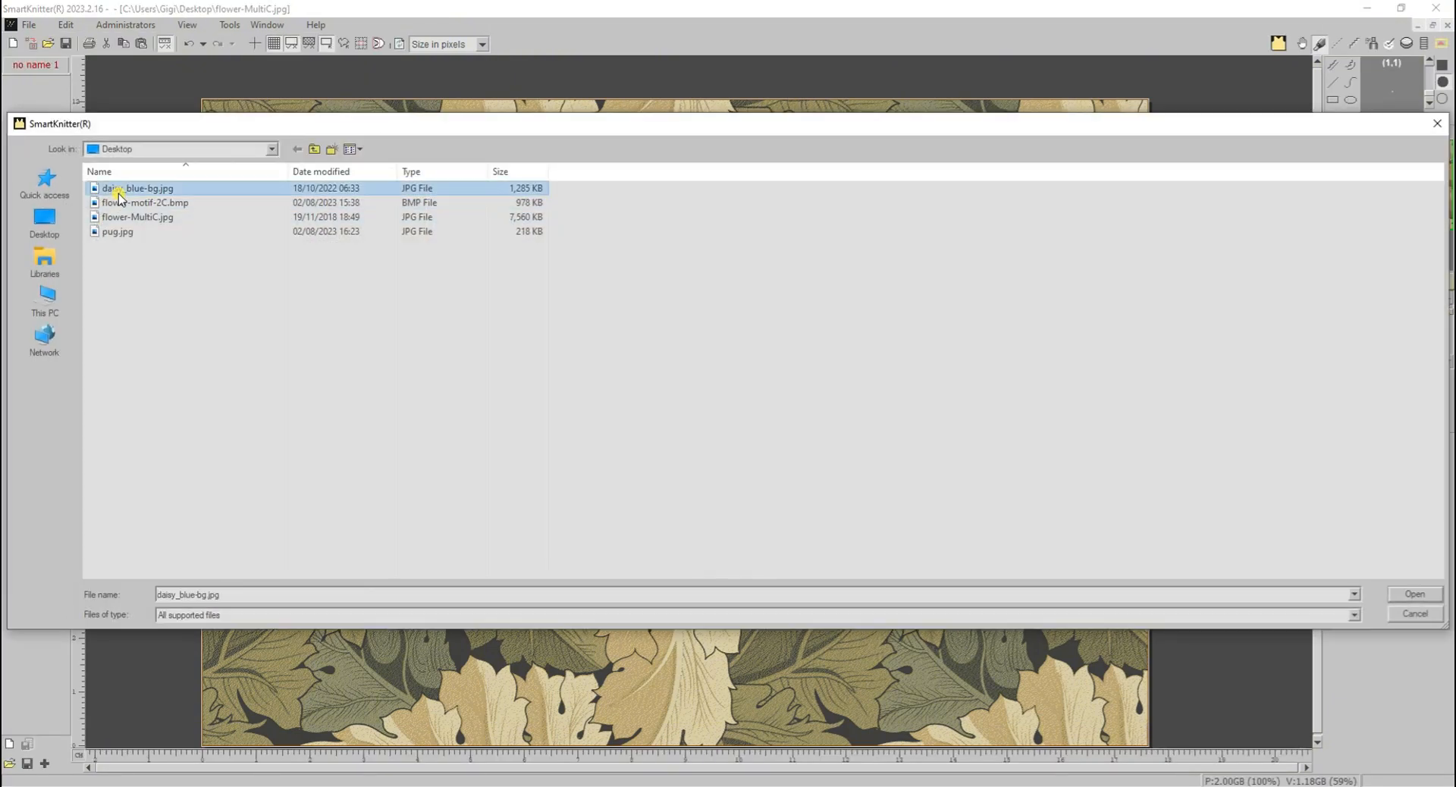
double_click(119, 193)
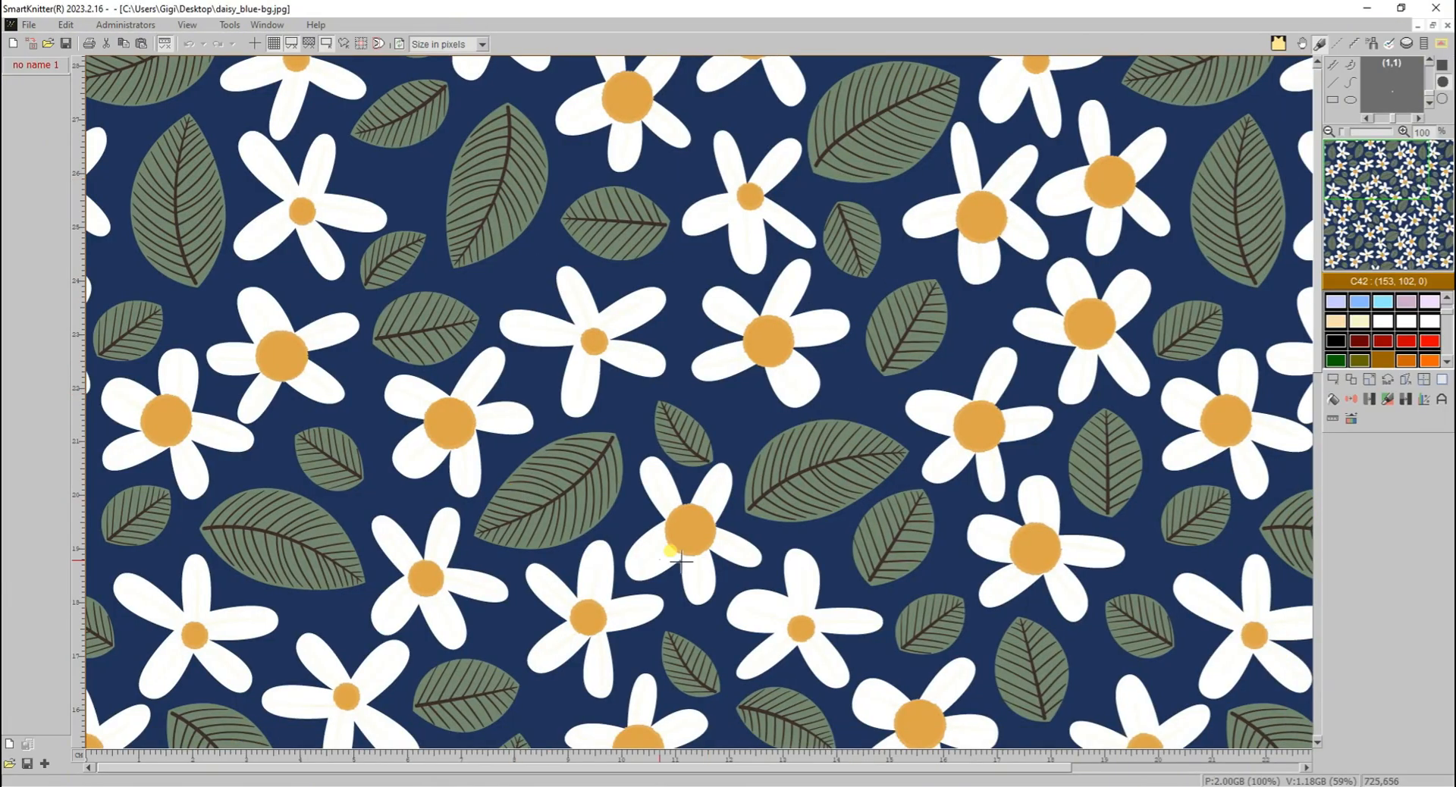
- Start the colour reduction with dithering option and pick the navy background, brown vein, green leaf, white petal and orange flower centre as target colours
left_click(1405, 400)
scroll(512, 181, "up", 1)
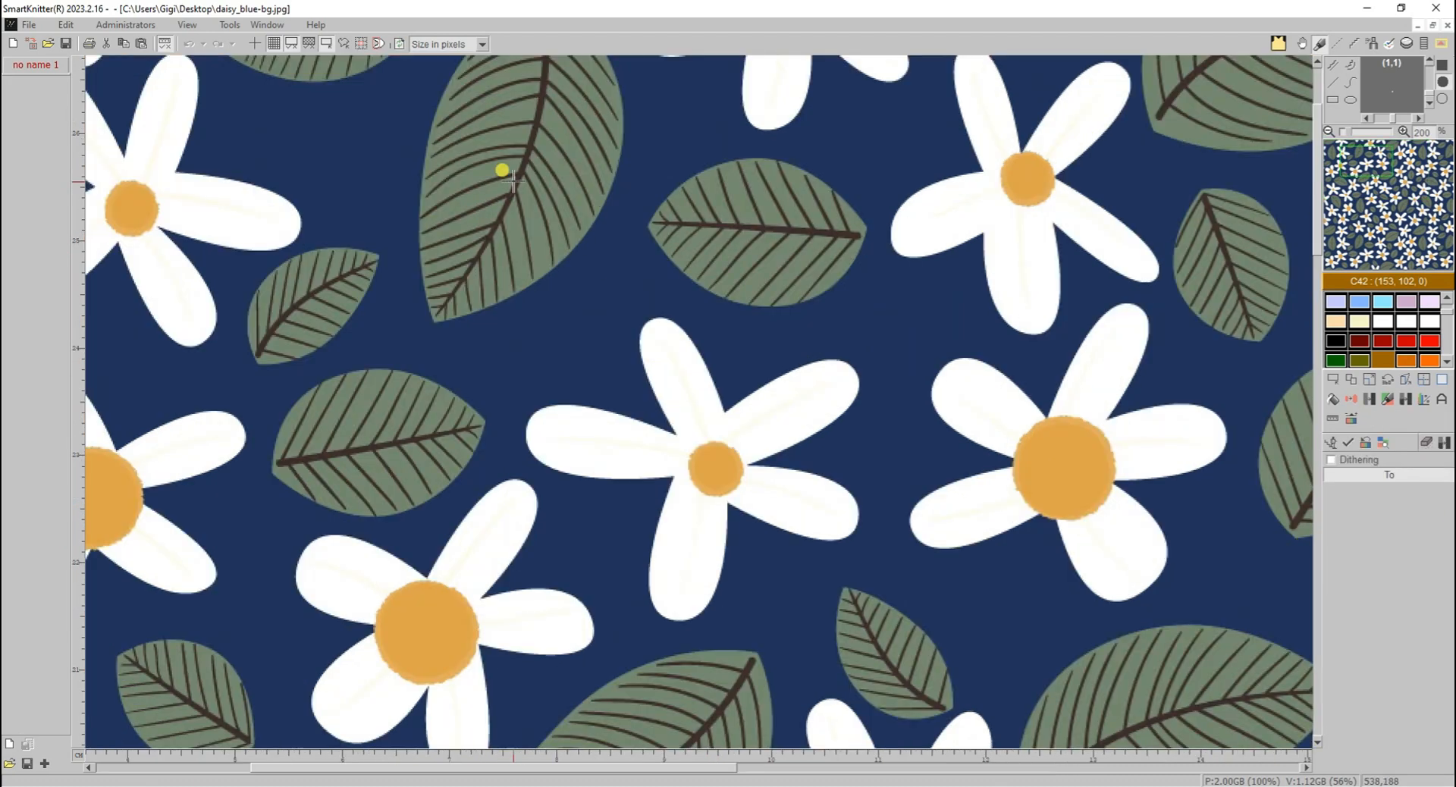
scroll(640, 338, "up", 2)
left_click(662, 341)
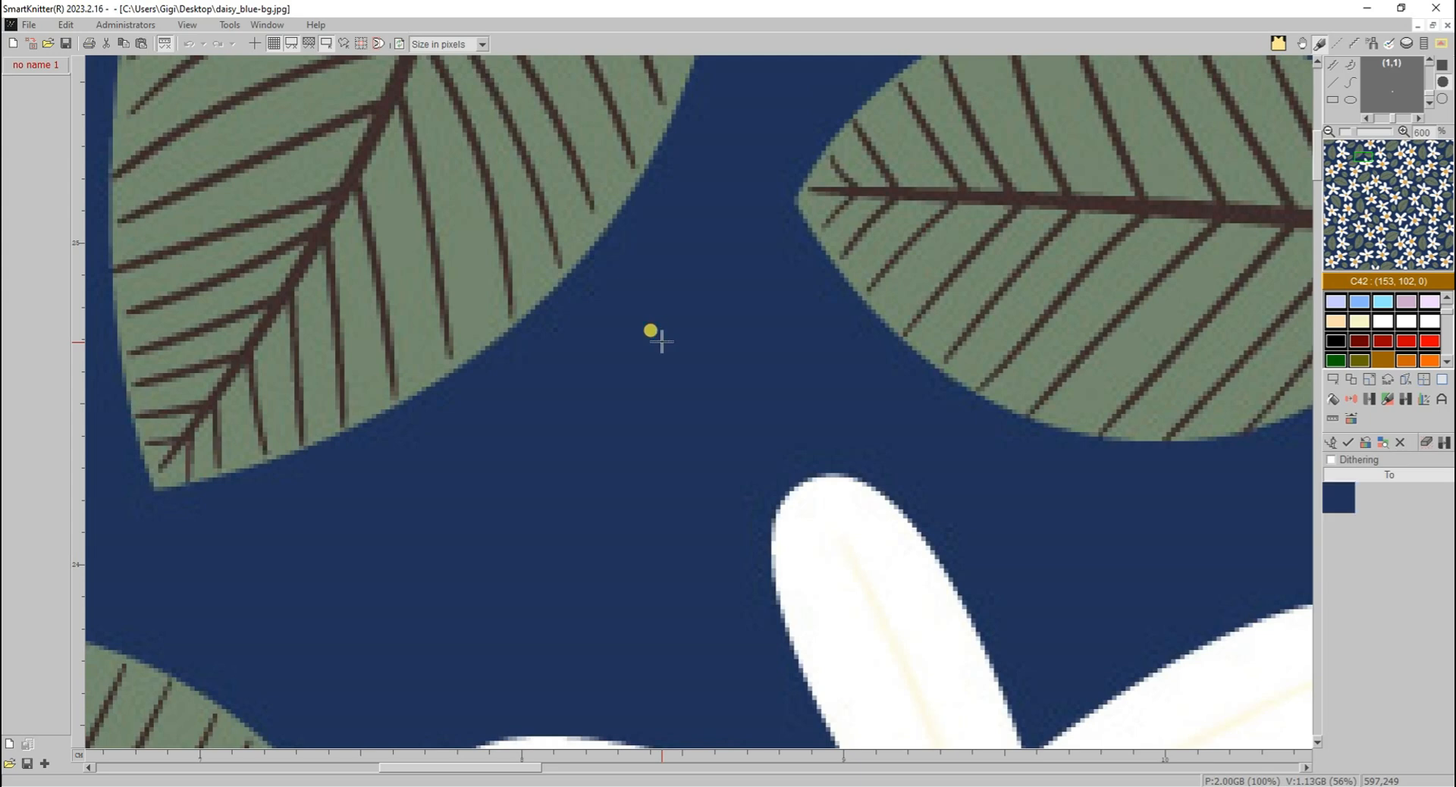
left_click(386, 102)
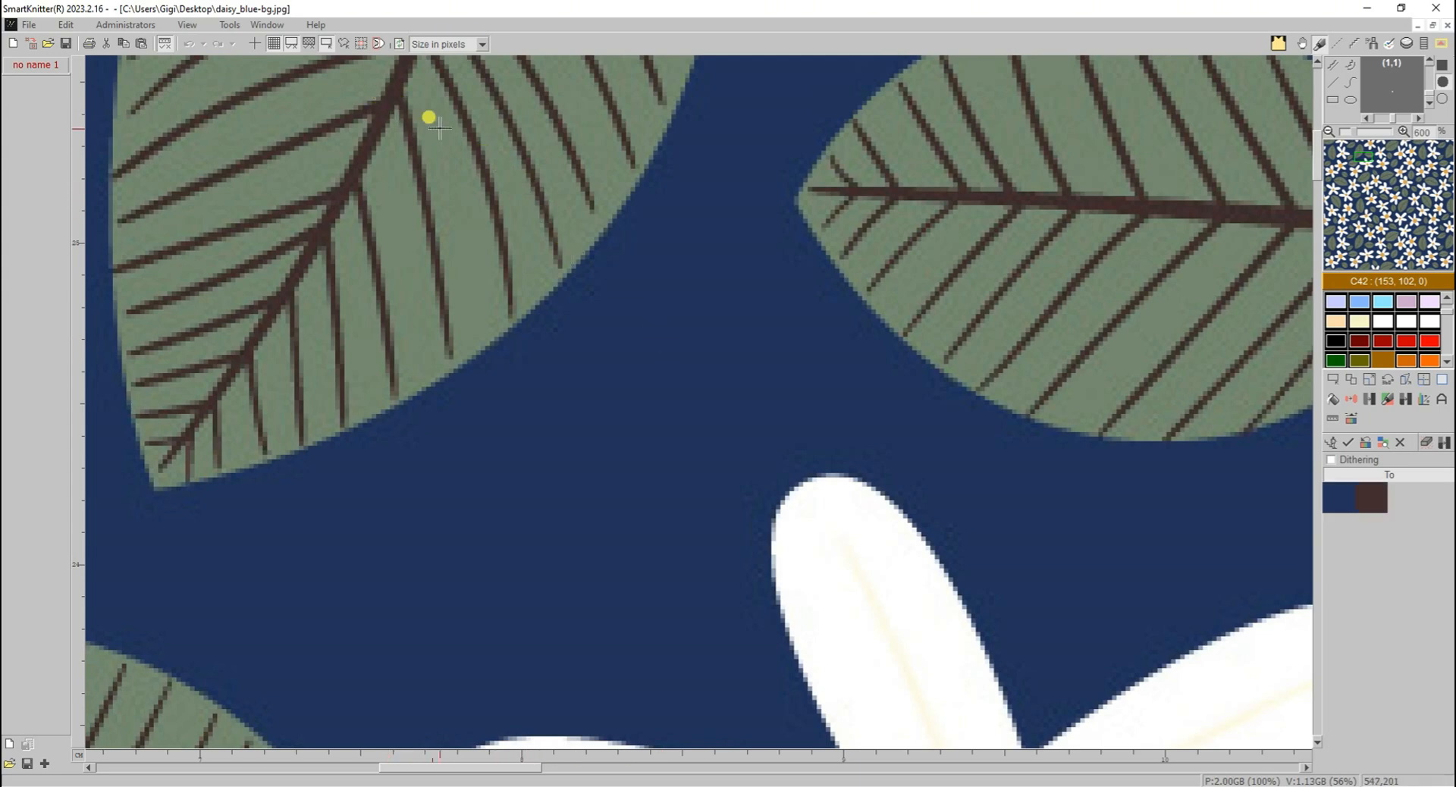
left_click(436, 126)
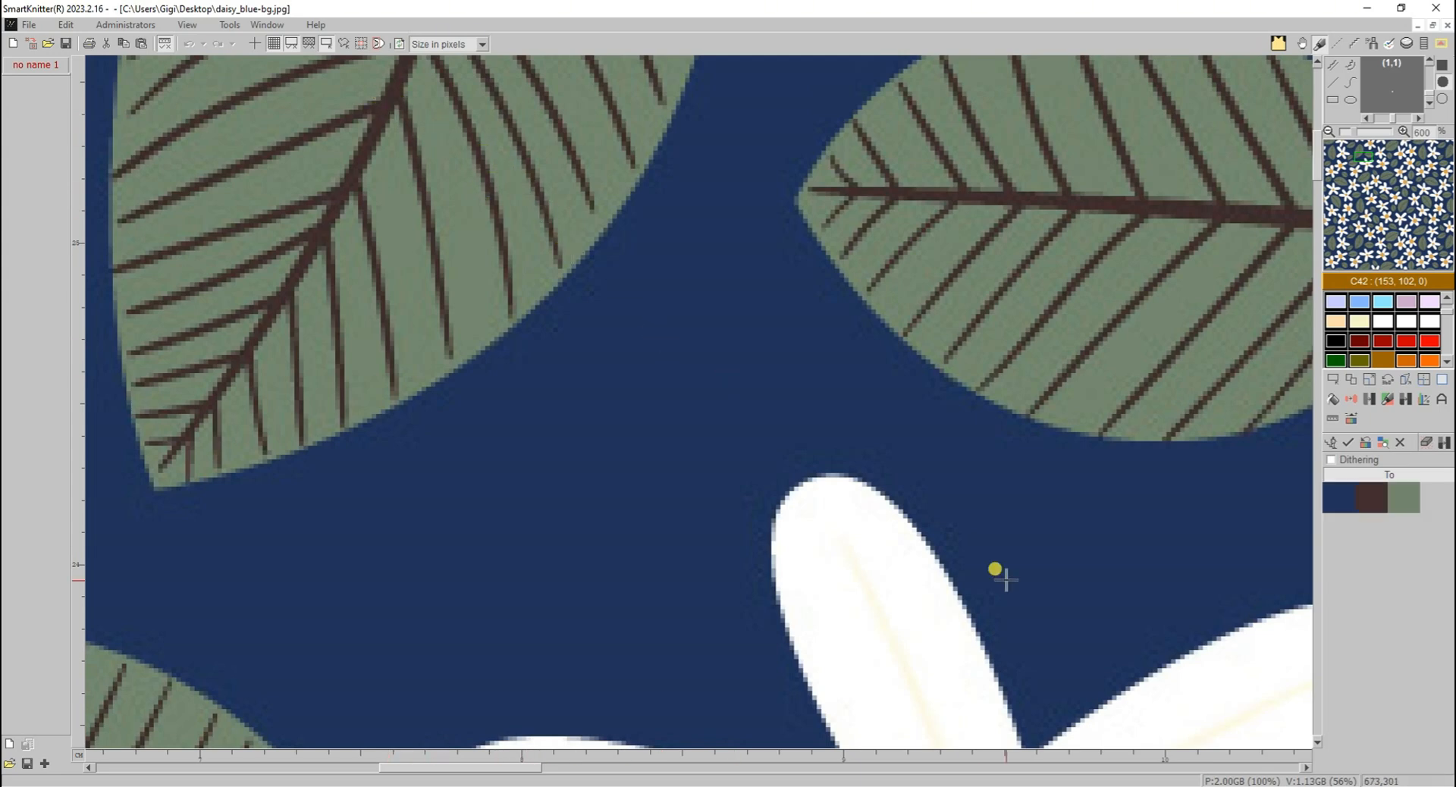
left_click(813, 539)
scroll(817, 535, "down", 4)
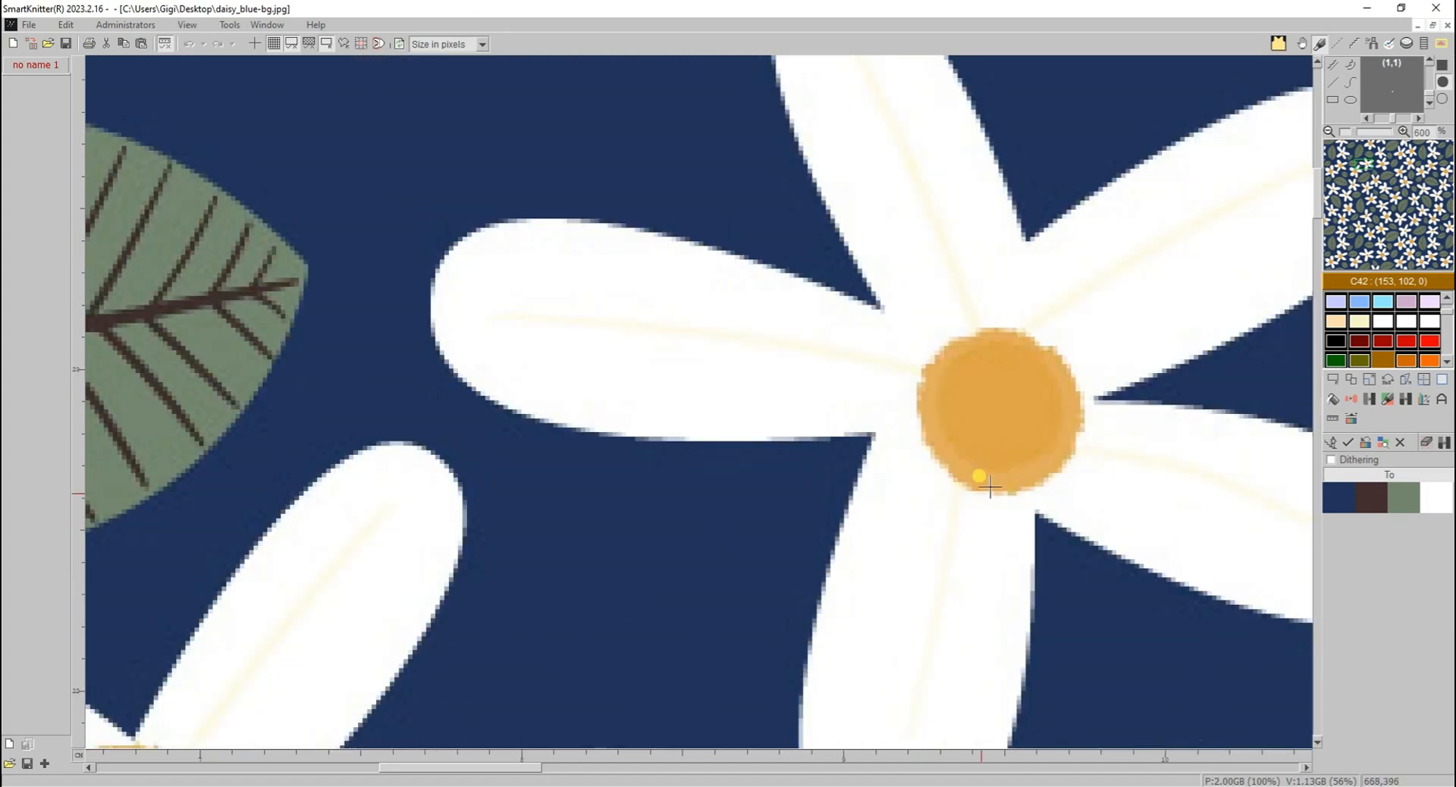
left_click(985, 396)
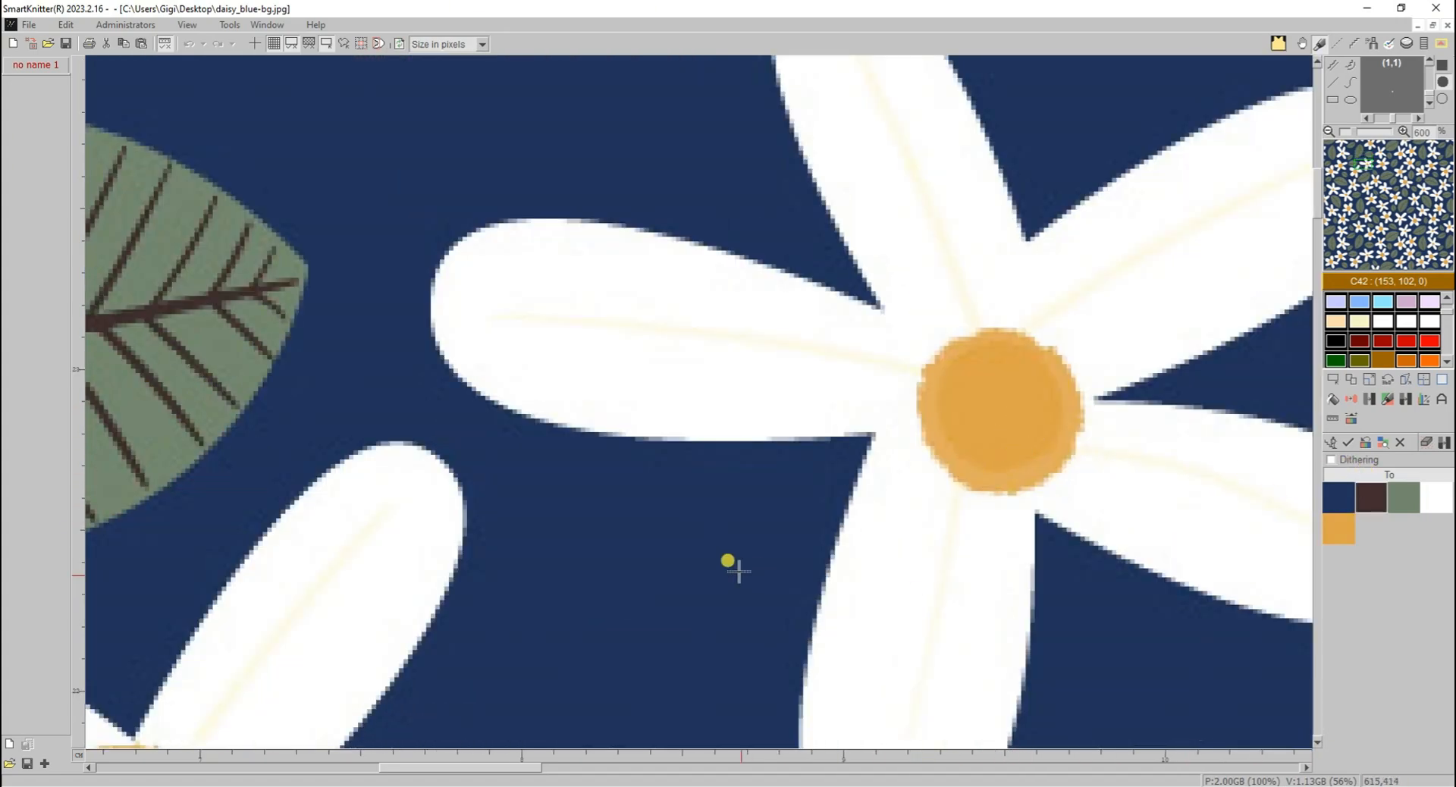
- Add blended edge colours as targets: the grey-blue petal edge, the teal leaf edge and the grey-brown vein edge
scroll(588, 436, "up", 4)
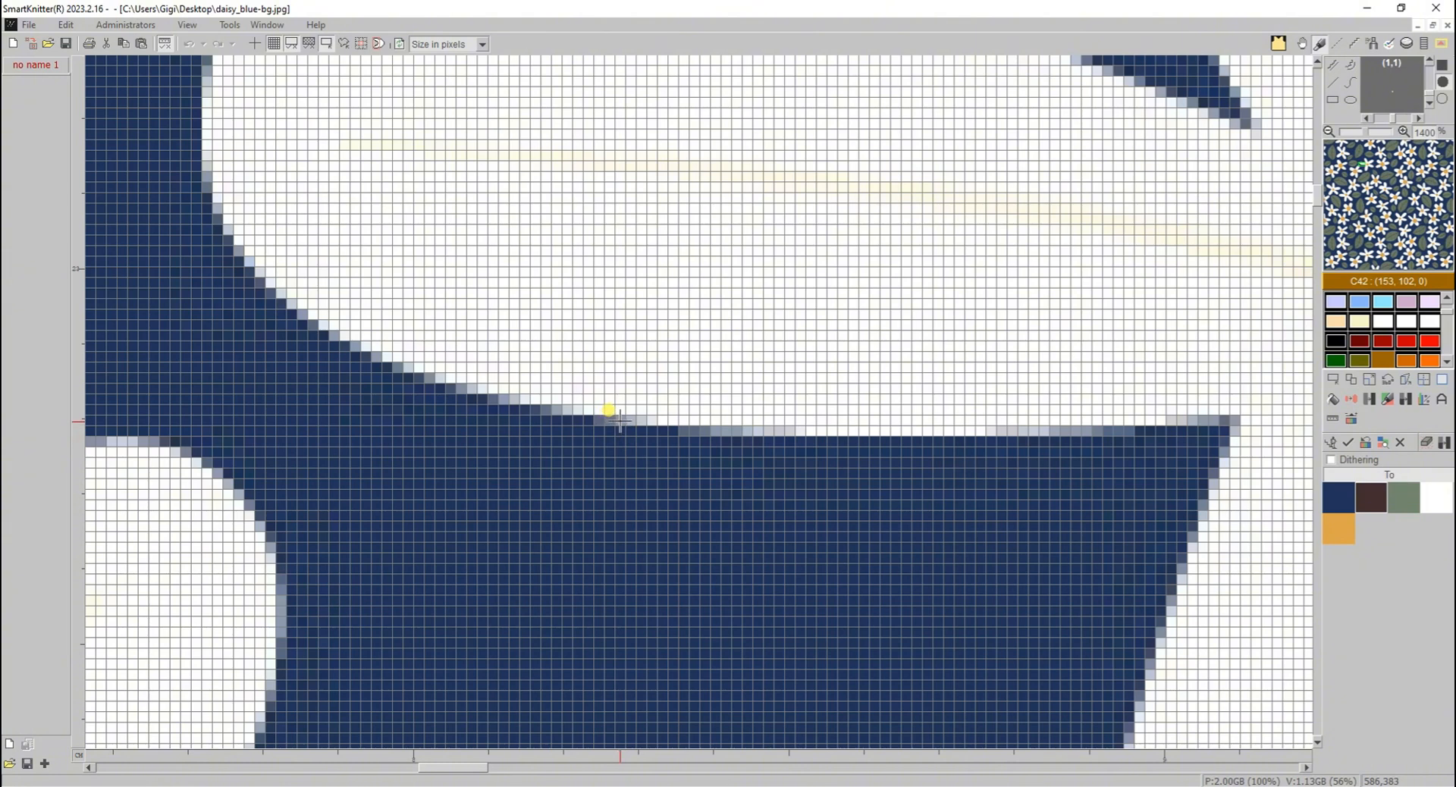
left_click(630, 421)
scroll(694, 578, "down", 5)
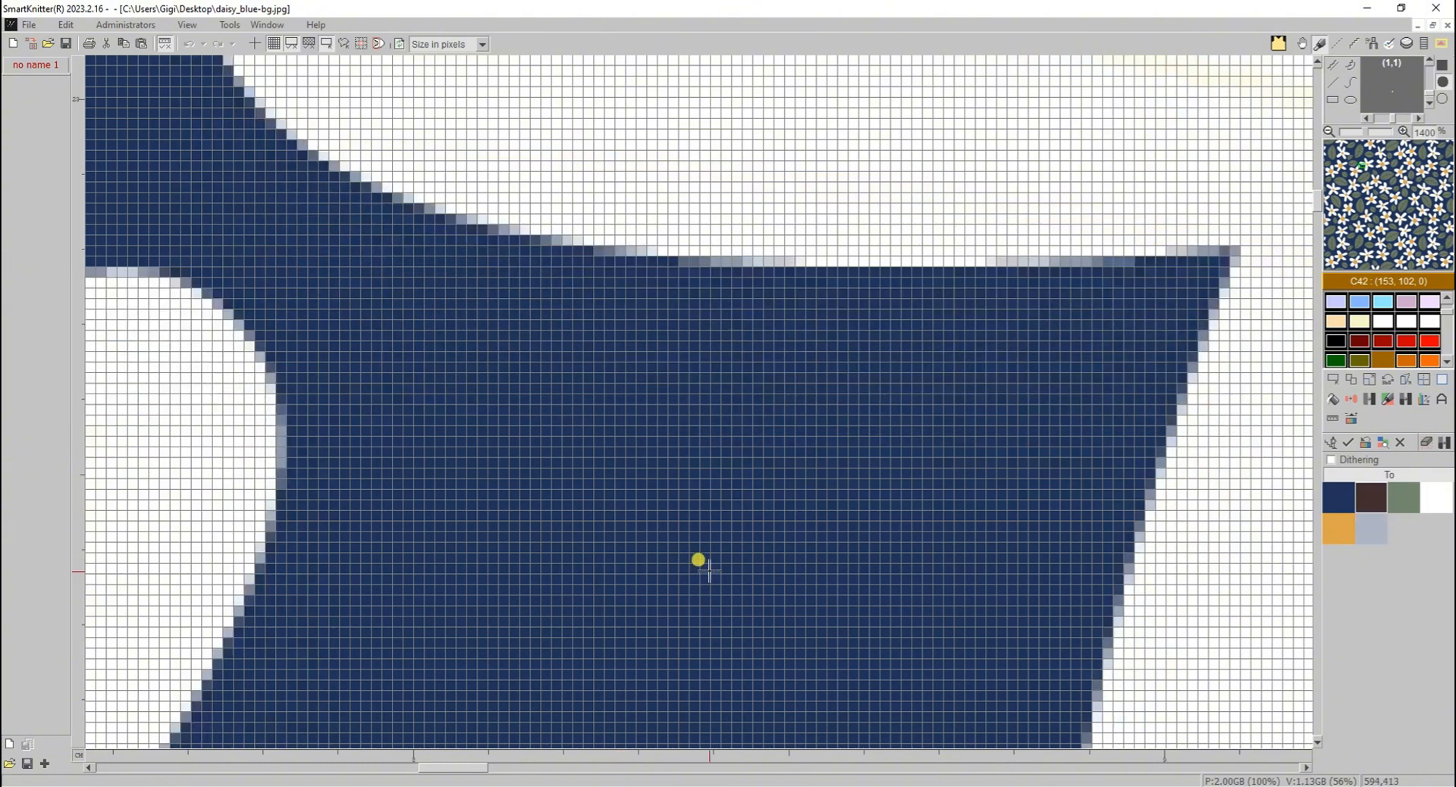
scroll(699, 559, "down", 4)
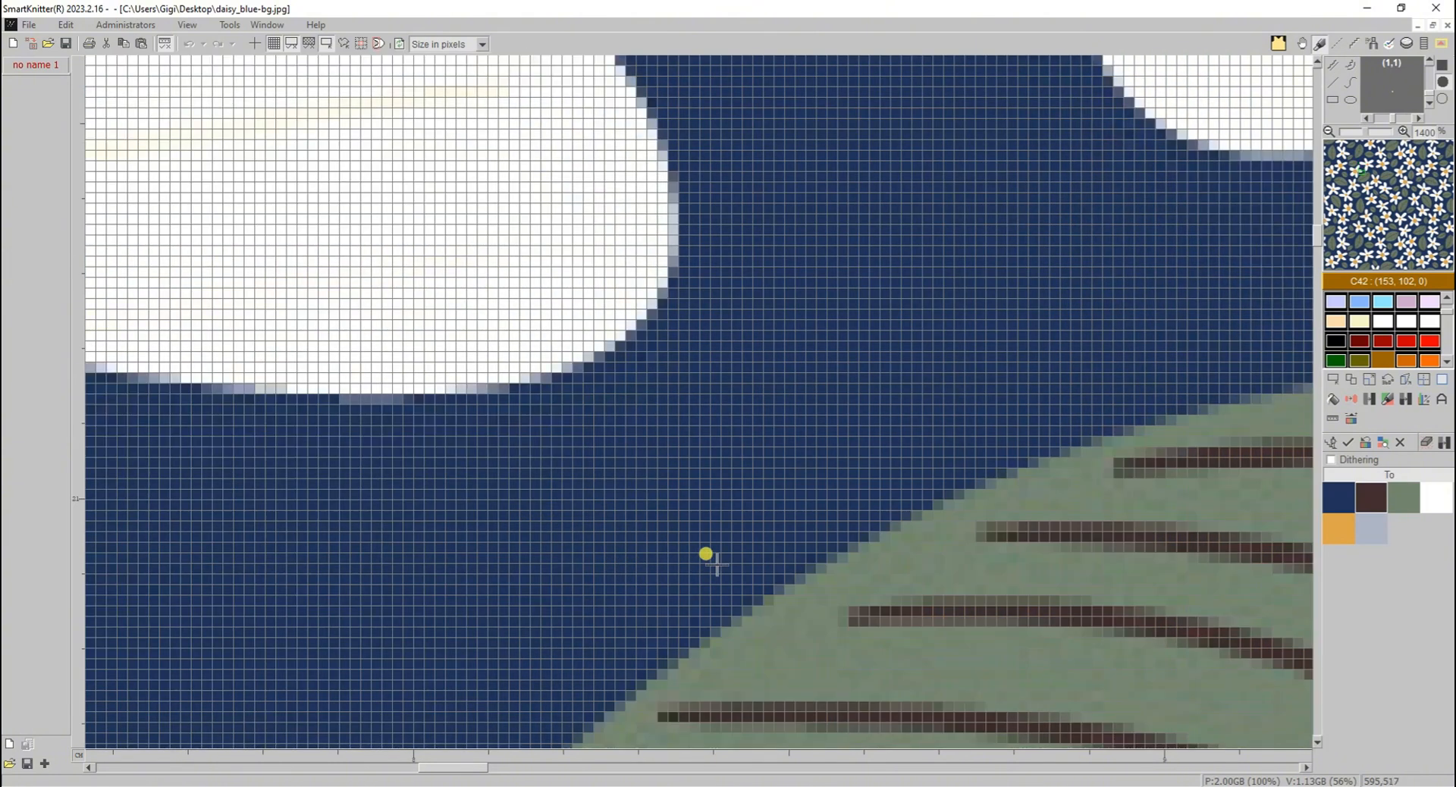
left_click(789, 588)
left_click(895, 620)
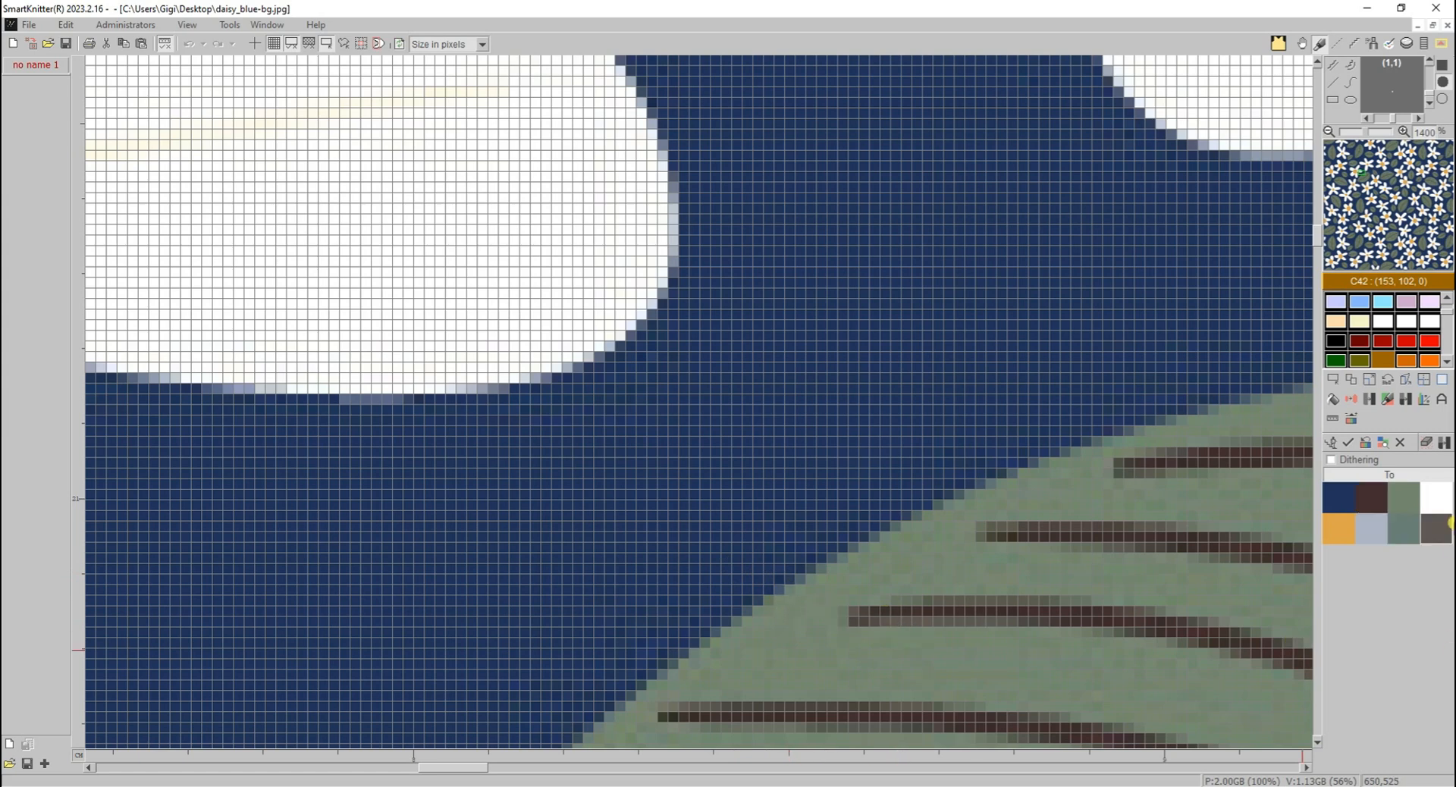
- Apply the colour reduction with the eight picked target colours to the daisy image, declining the scattered dot removal
key("ctrl+0")
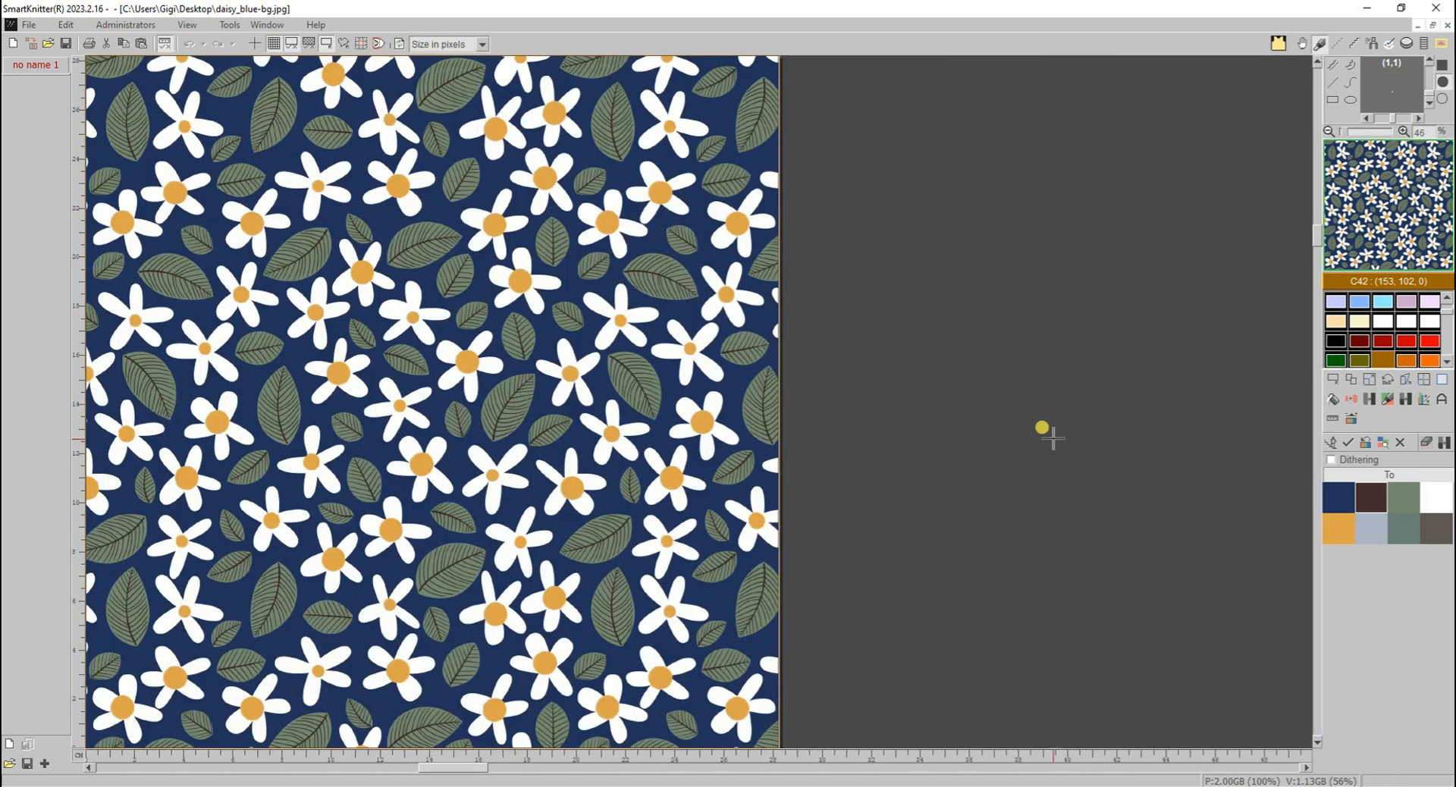
left_click(1356, 448)
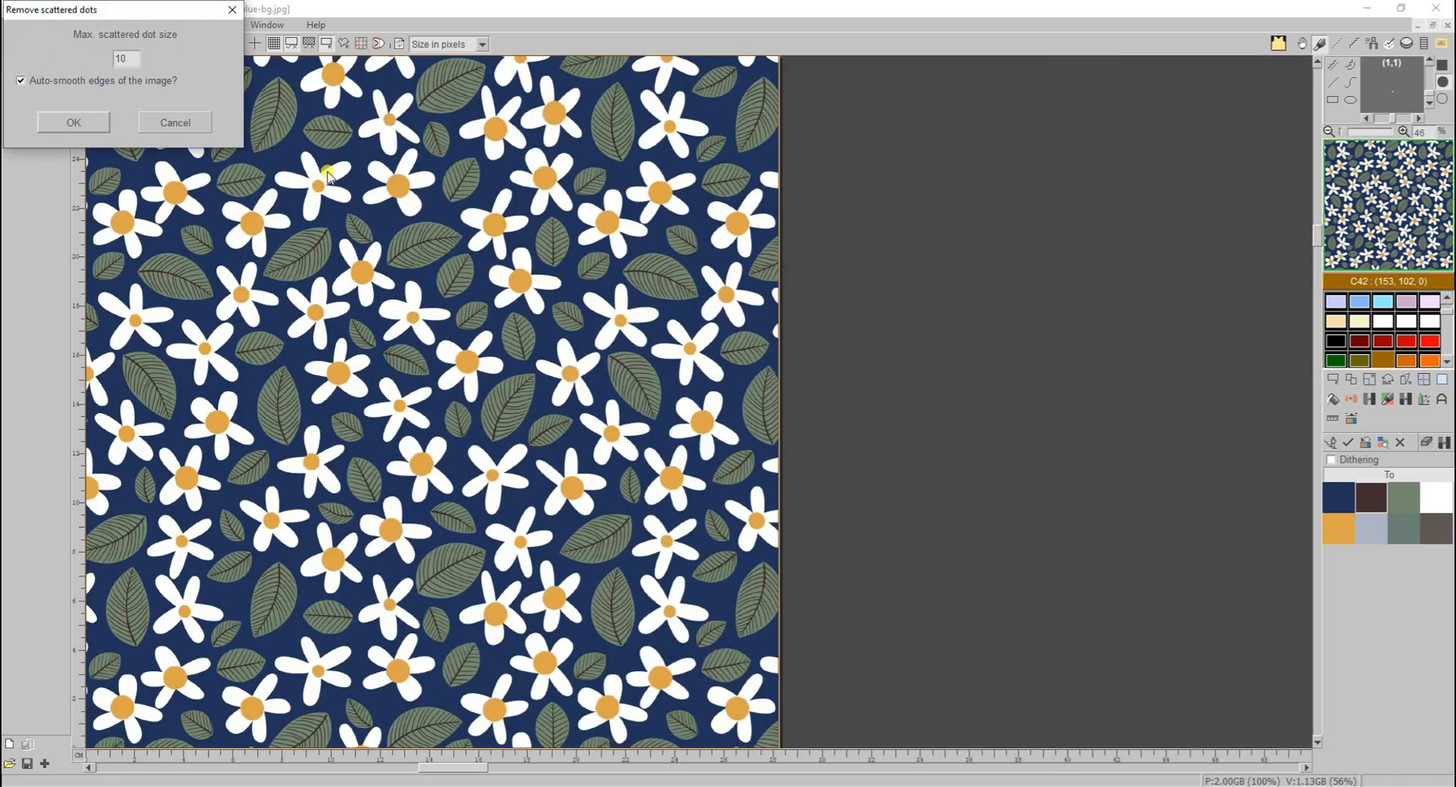
left_click(170, 123)
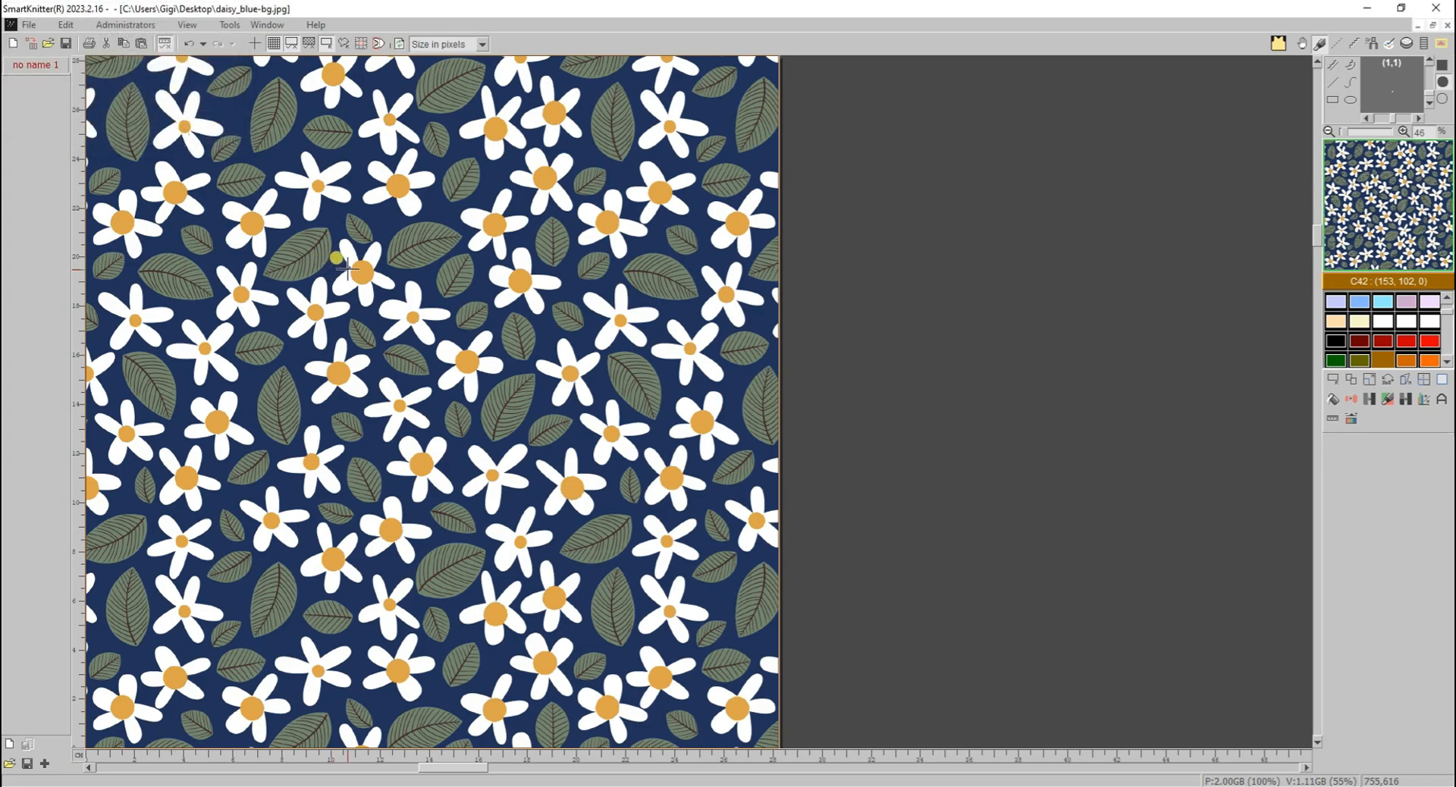
- Restart the colour reduction, load the image's own colours as targets, and remove the light grey-blue, green and grey-brown ones
scroll(345, 267, "up", 10)
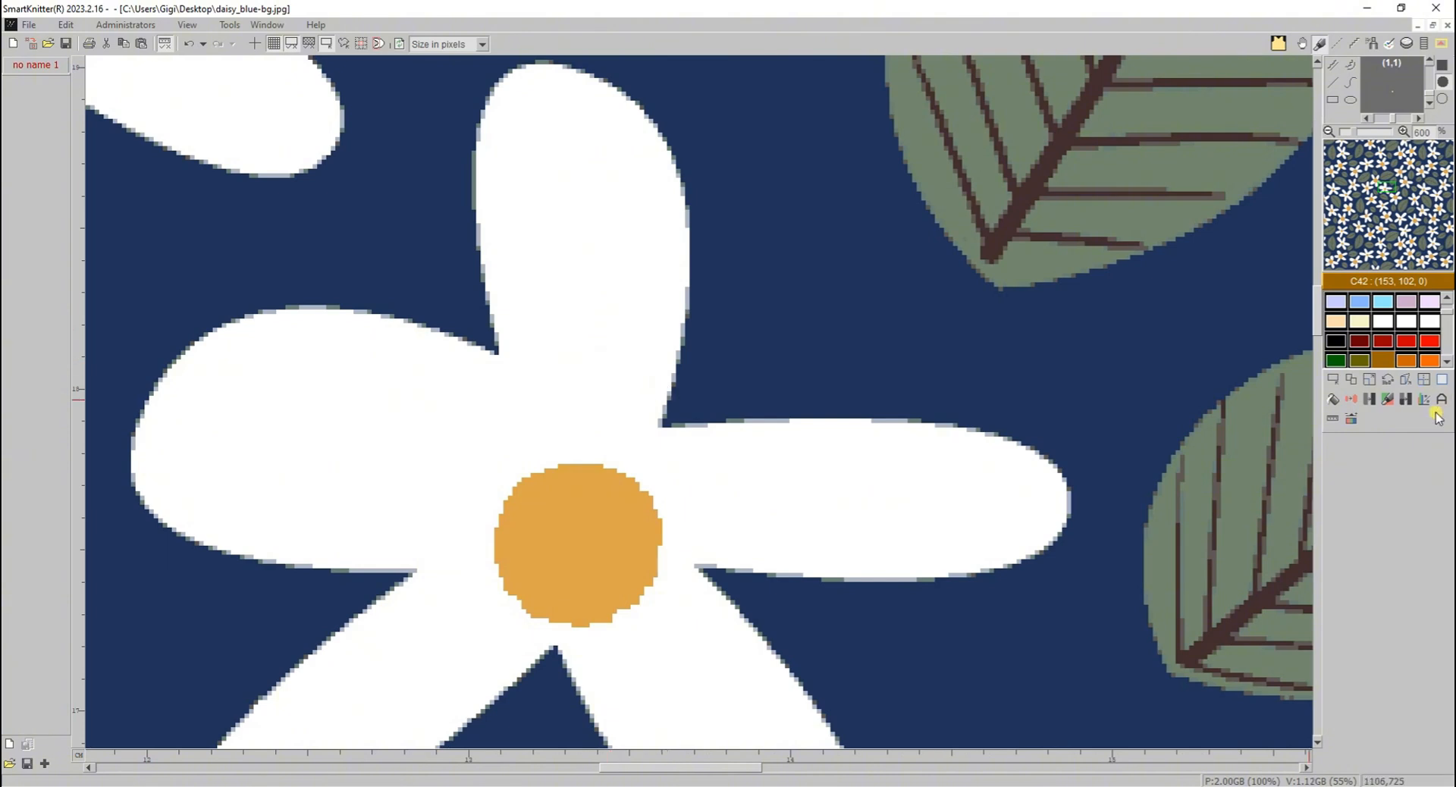
left_click(1406, 402)
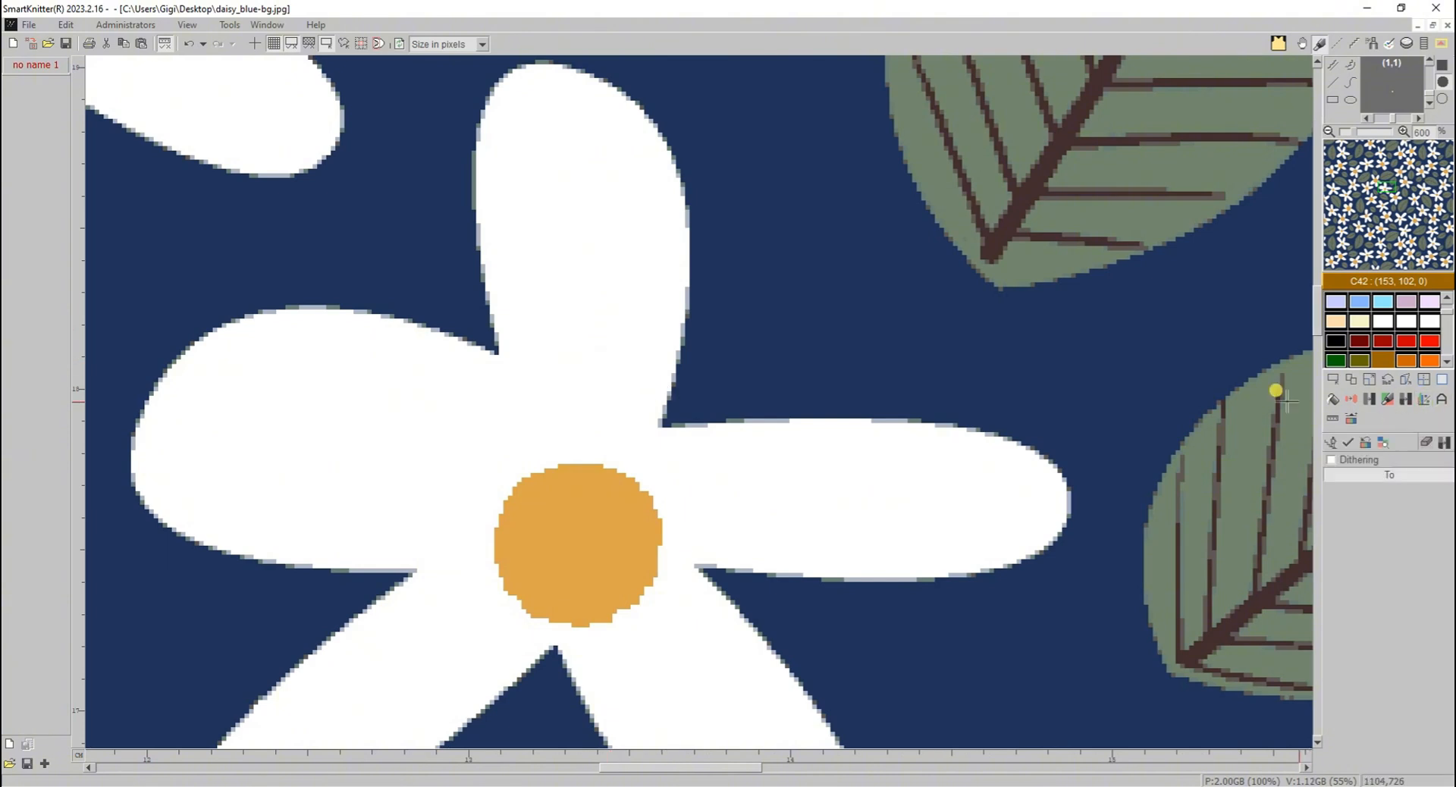
left_click(1363, 444)
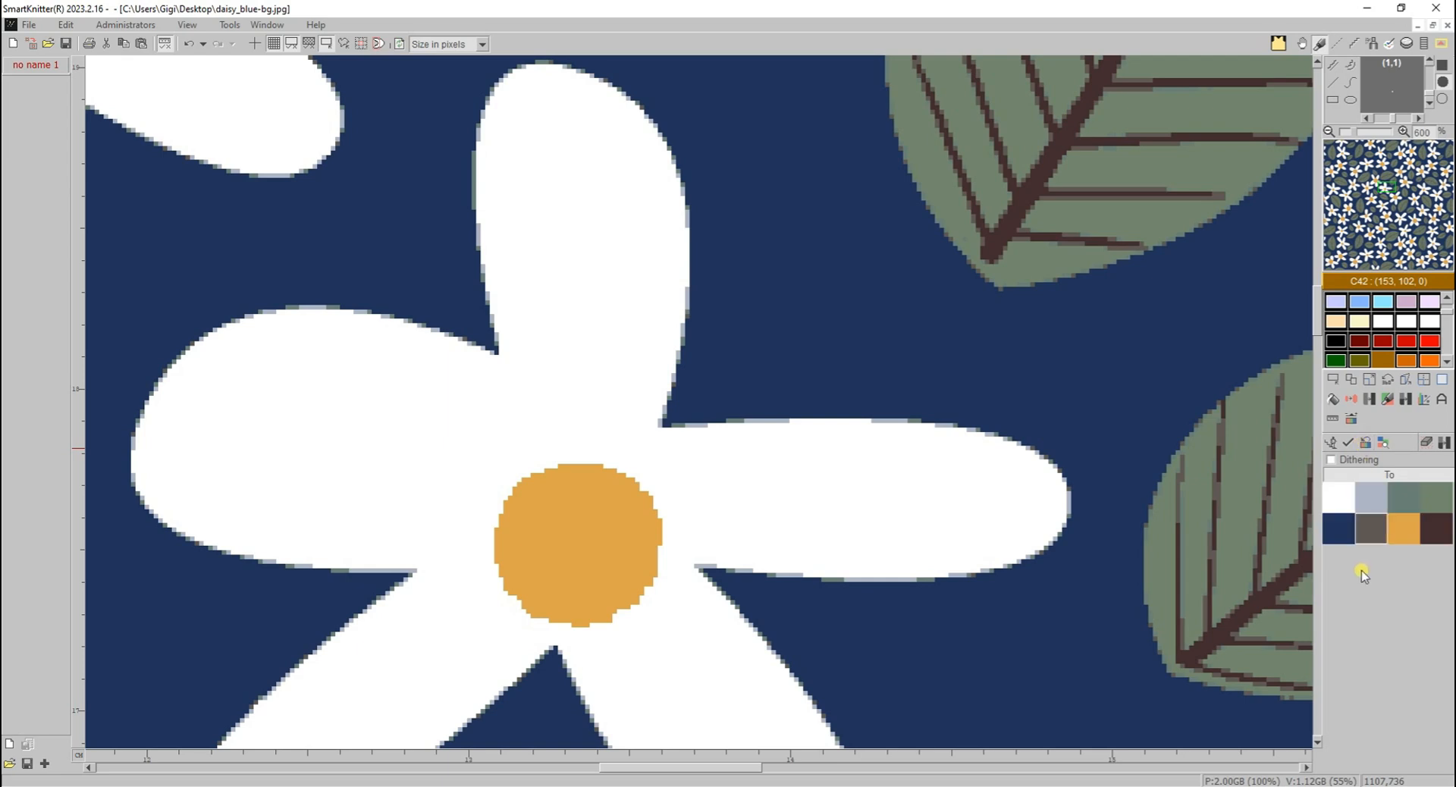
left_click(1373, 501)
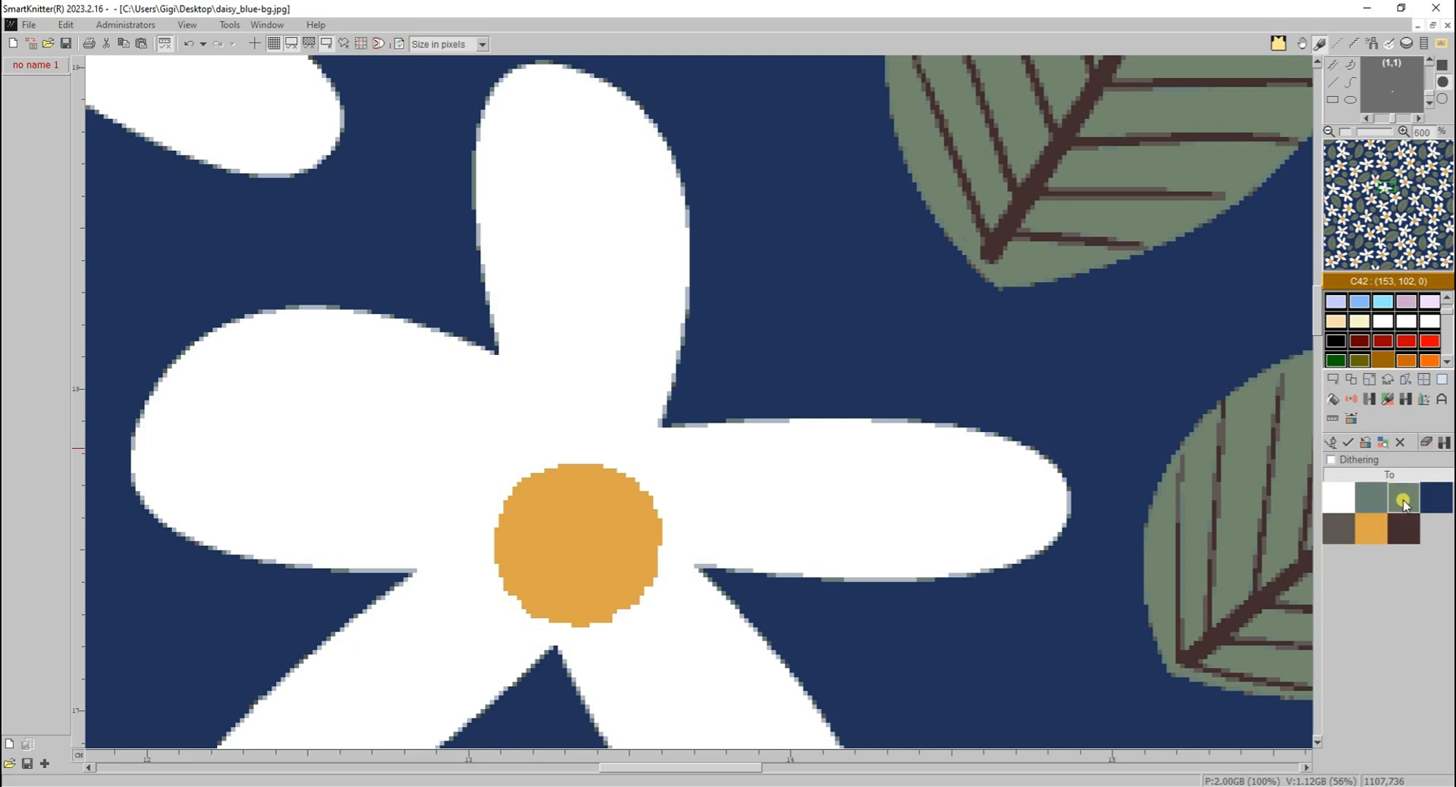
left_click(1403, 501)
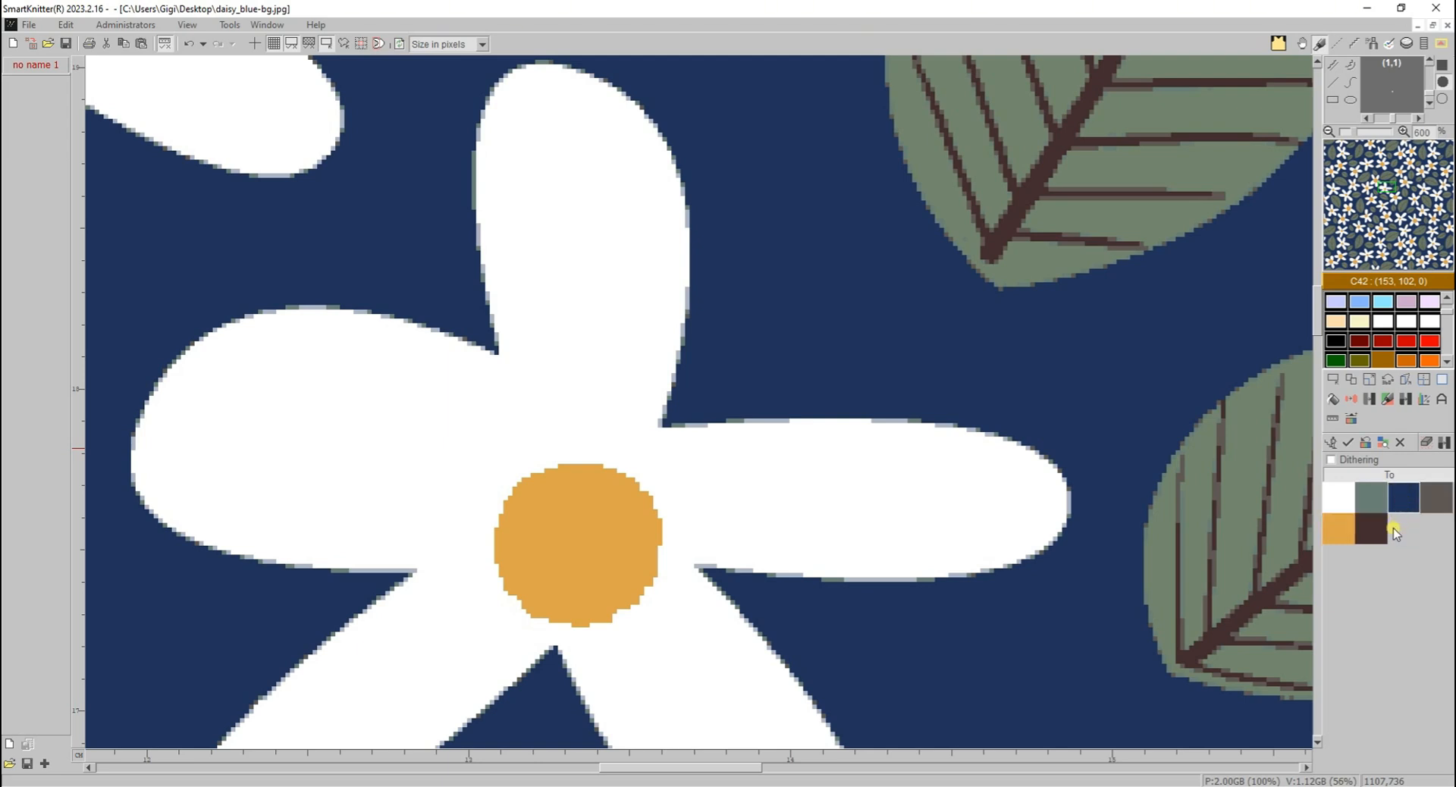
left_click(1446, 505)
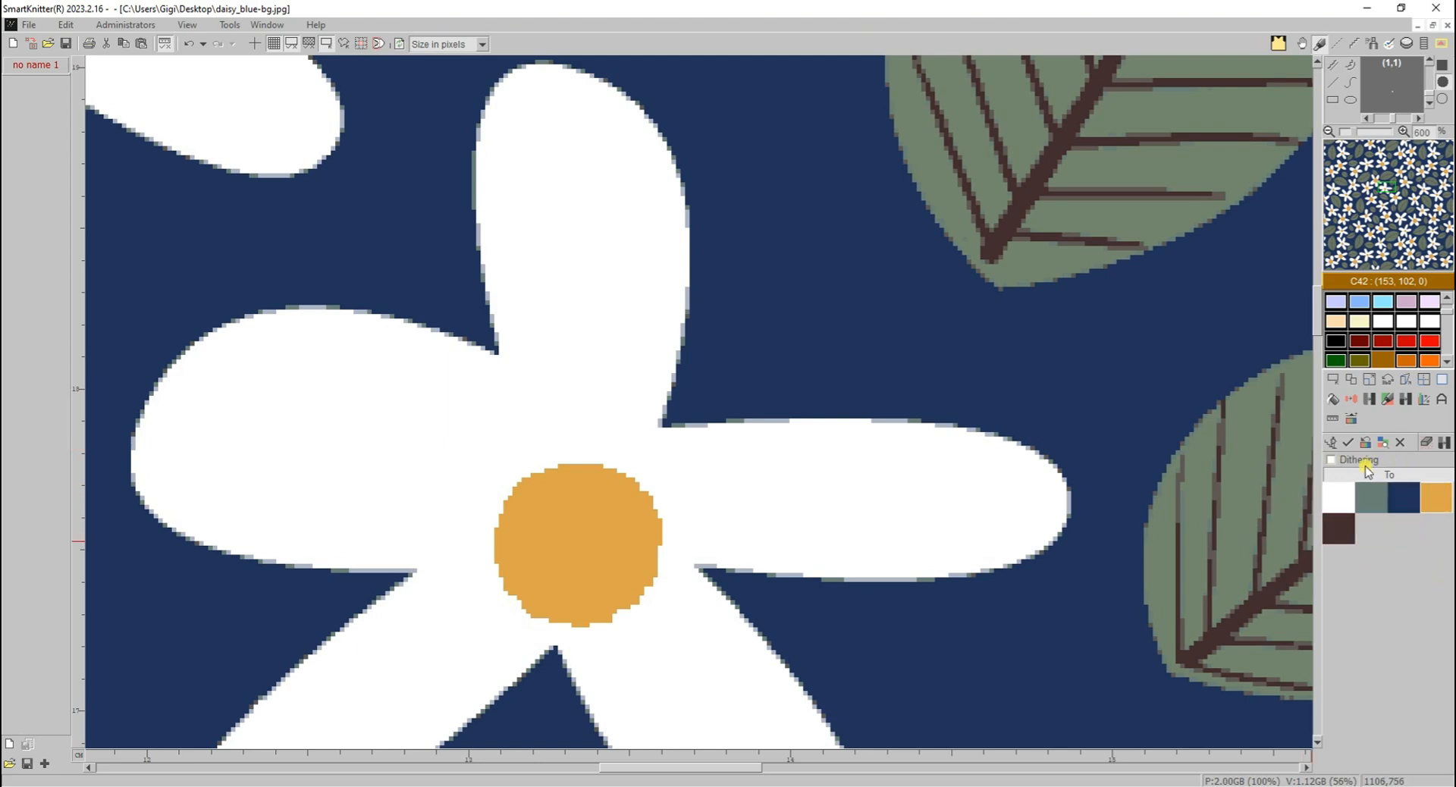
- Apply the colour reduction, removing scattered dots up to size 10 with auto-smoothing of the image edges
left_click(1346, 447)
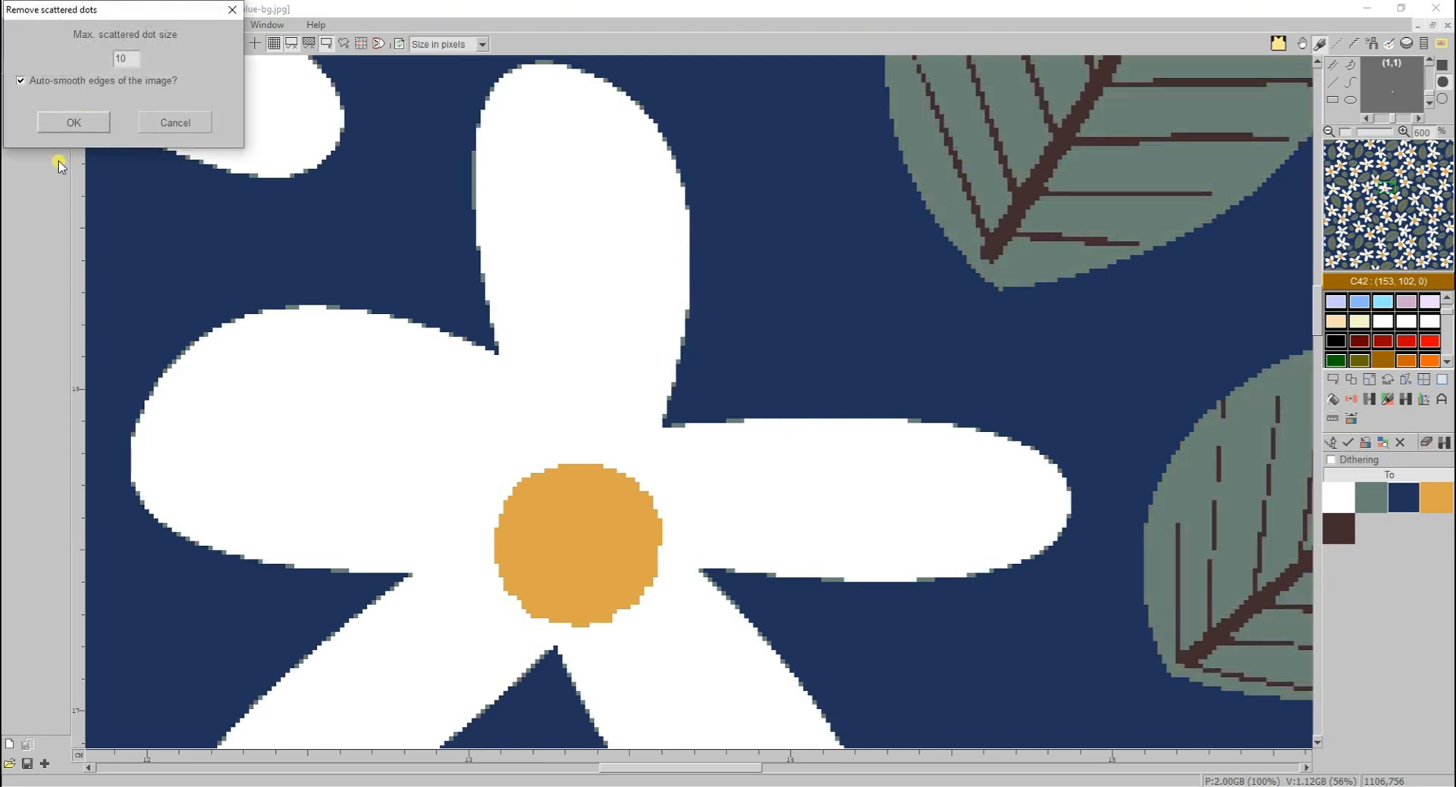
left_click(73, 122)
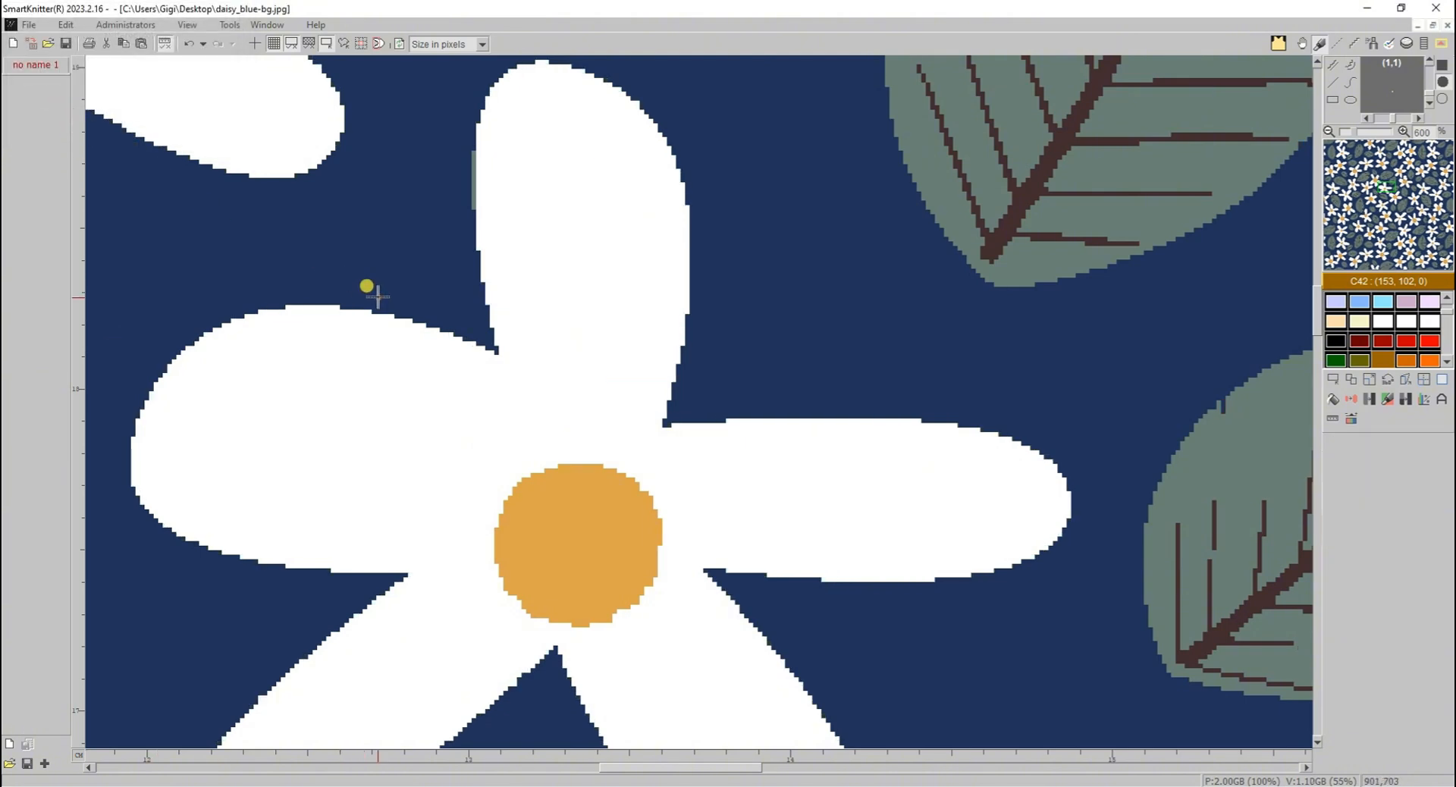
scroll(379, 297, "down", 5)
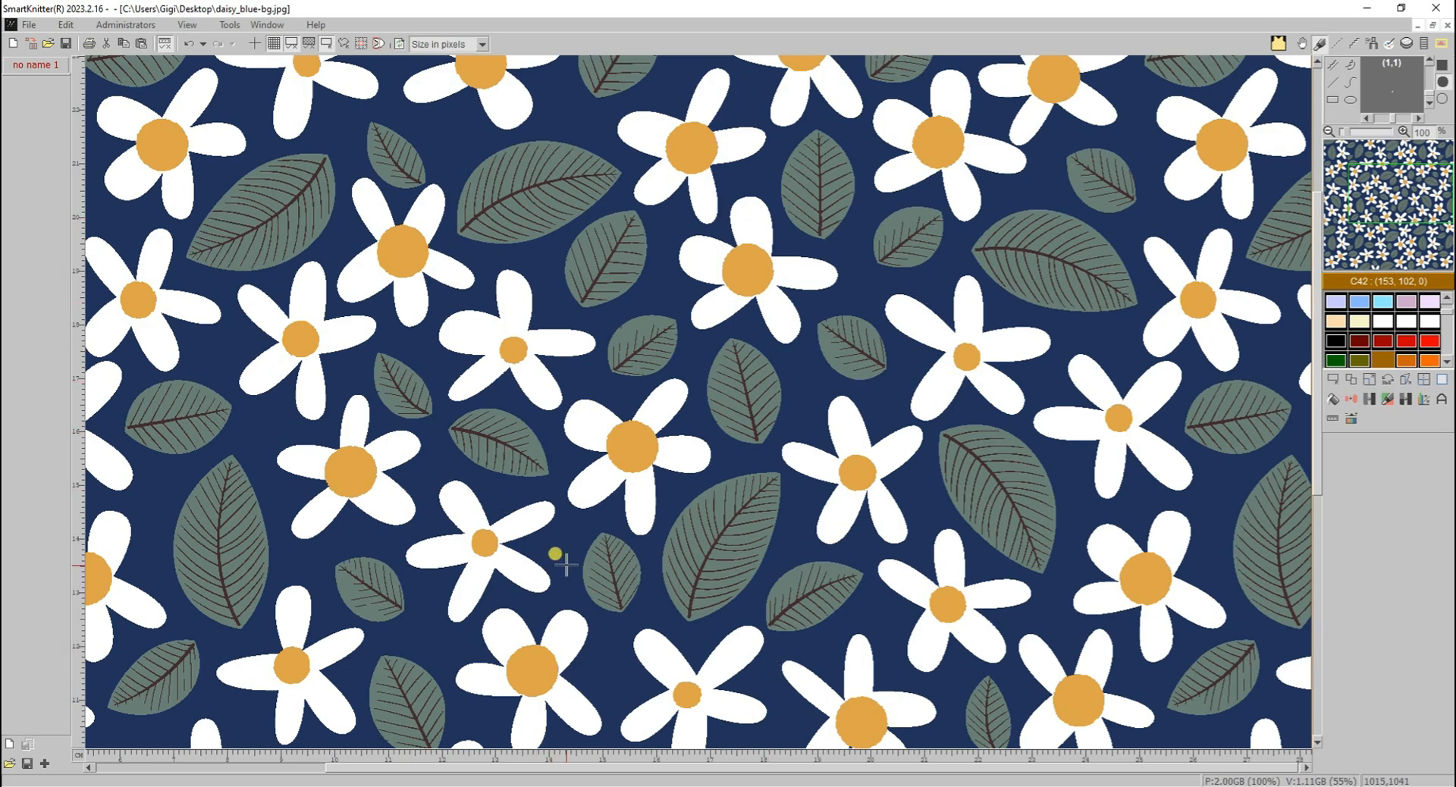
- Review the daisy image's palette table of colour codes and RGB values and close it
left_click(1426, 401)
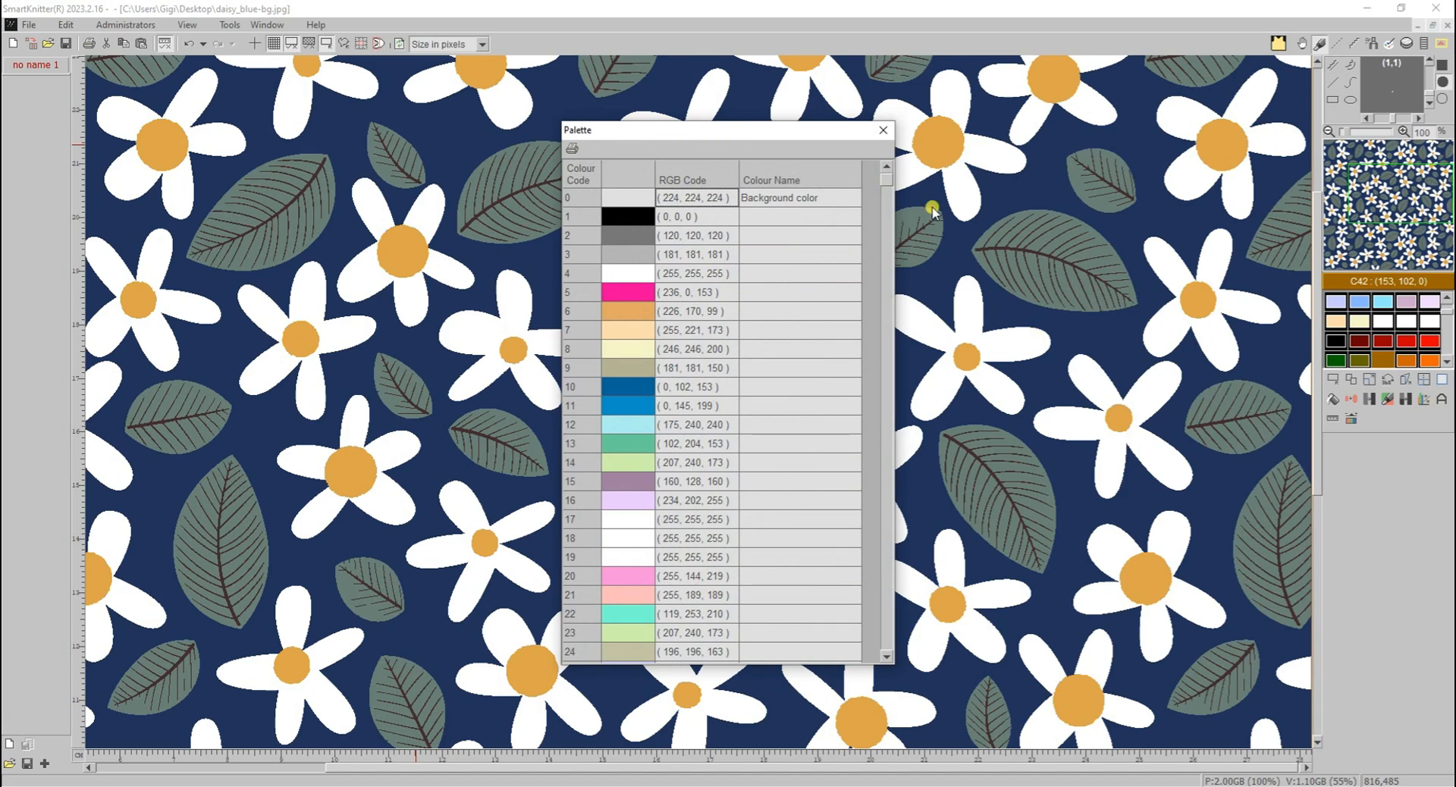
mouse_move(886, 182)
left_mouse_down()
mouse_move(872, 658)
mouse_move(890, 161)
left_mouse_up()
left_click(883, 130)
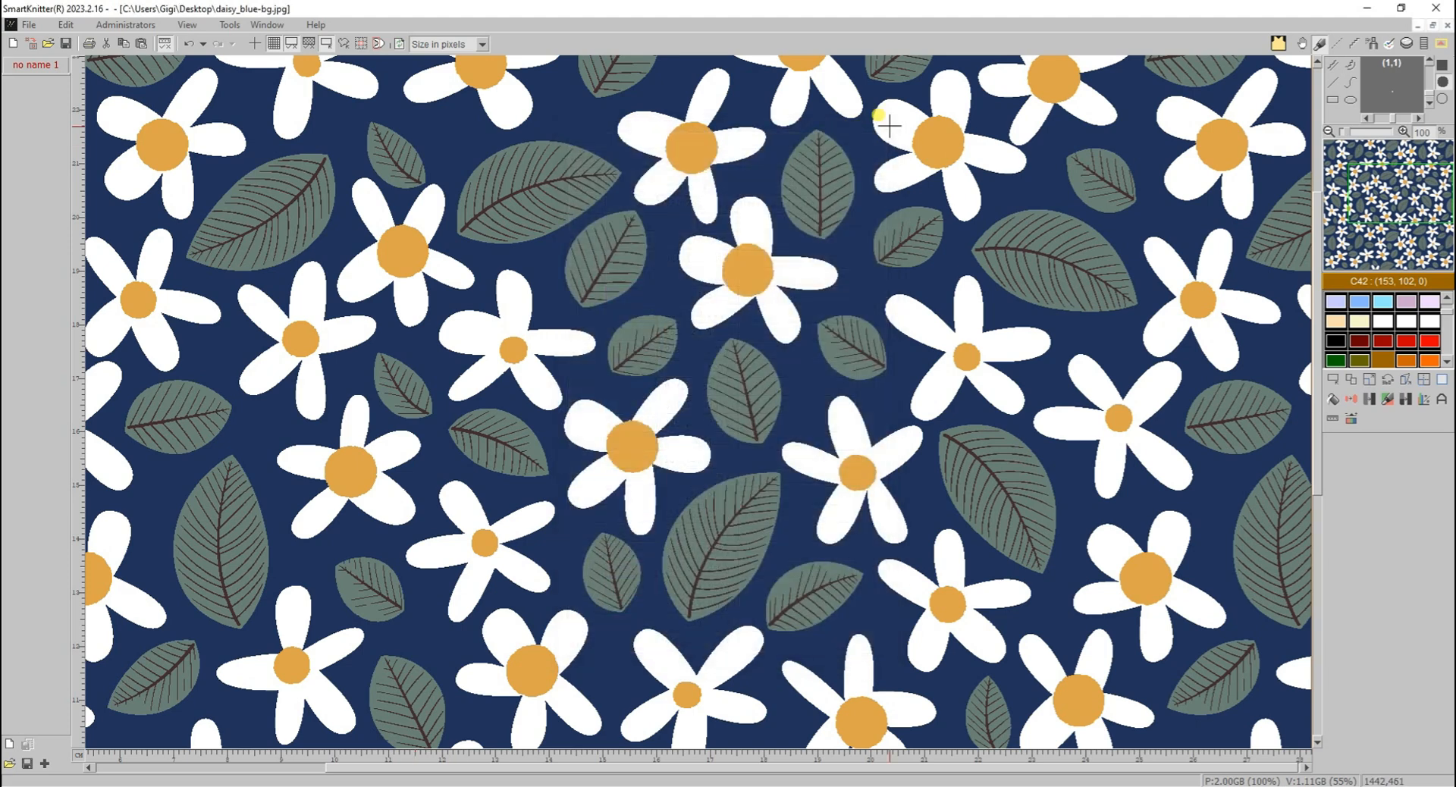
- Switch to flower-motif-2C.bmp and examine its colour percentages with only the used colours displayed
left_click(260, 27)
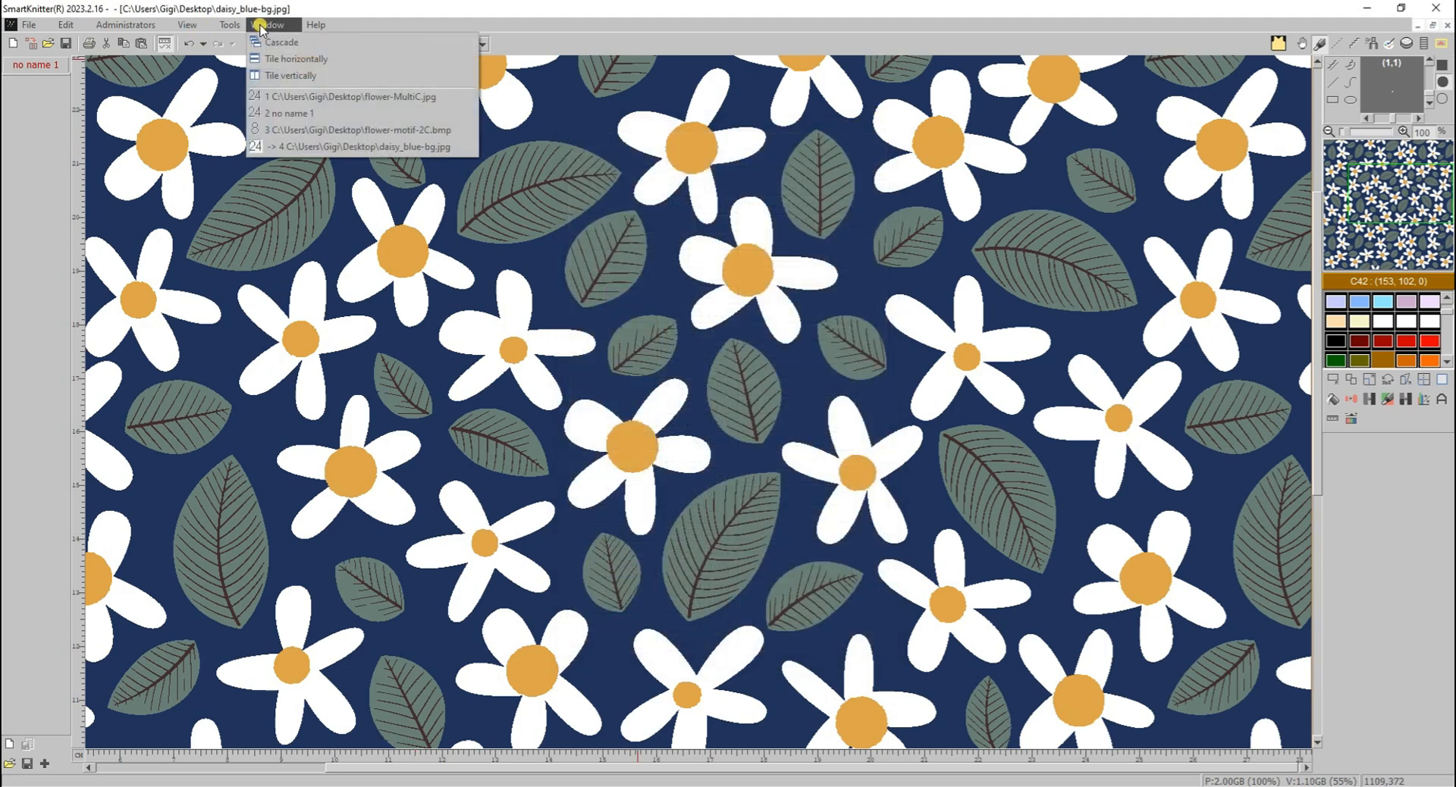
left_click(291, 133)
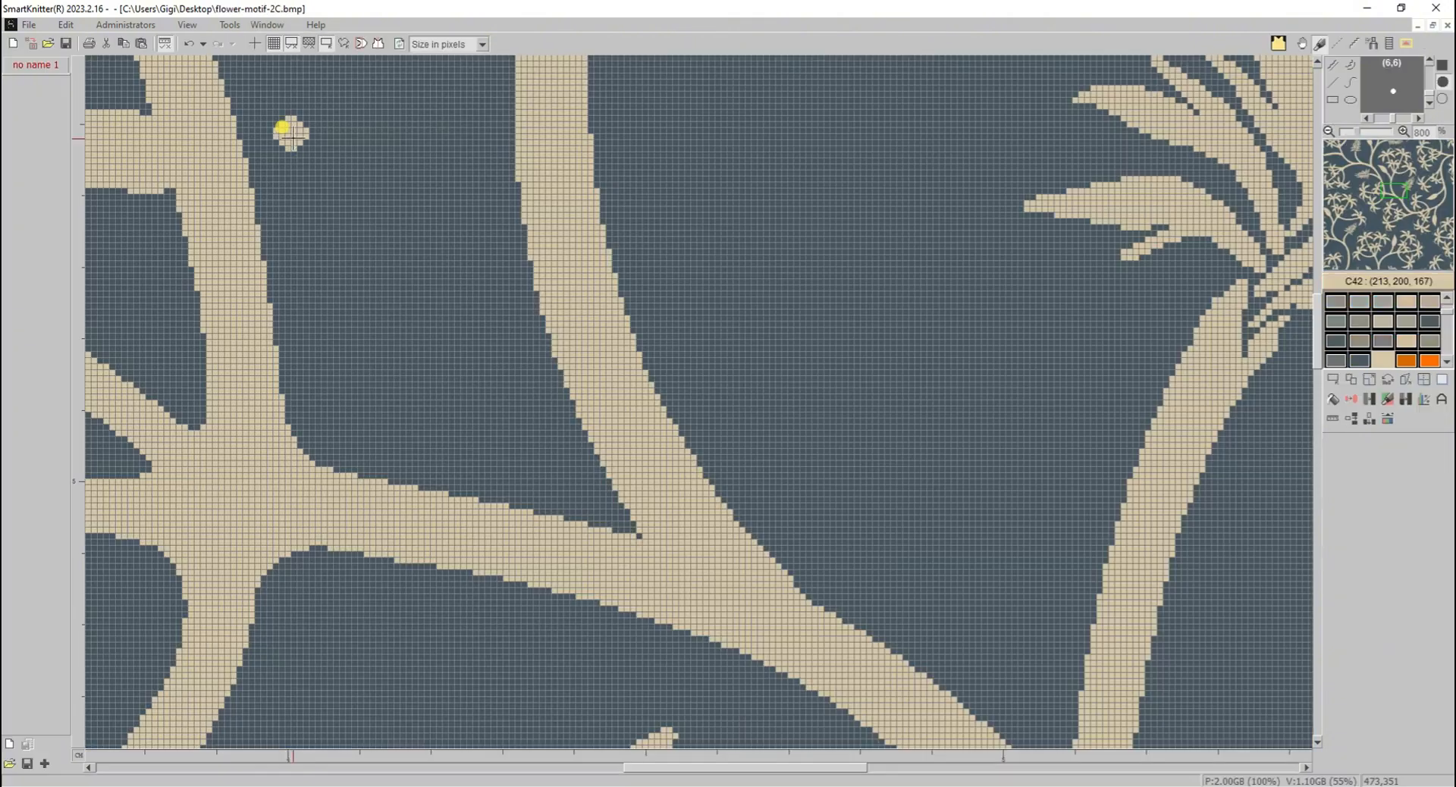
left_click(1442, 402)
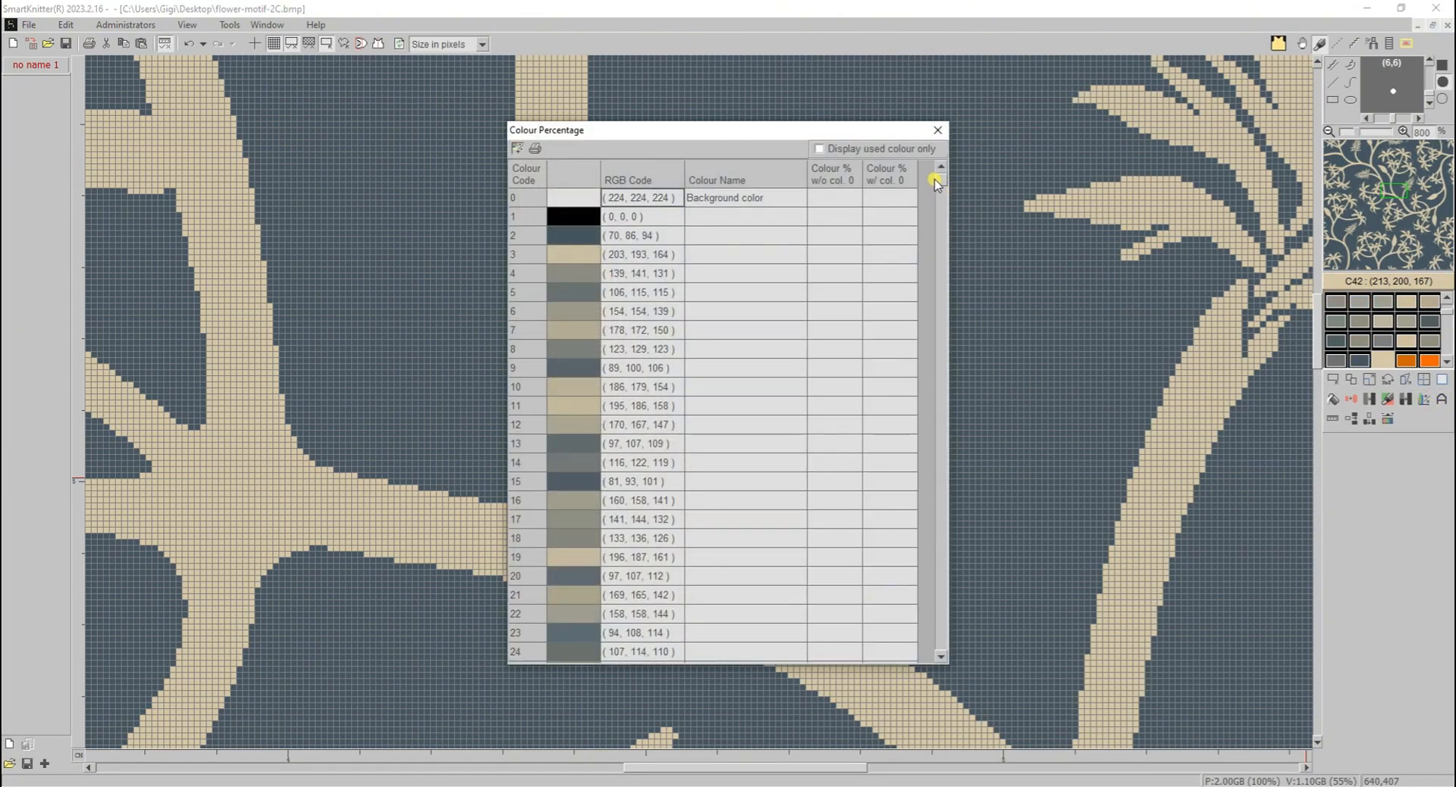
left_click_drag(938, 182, 950, 256)
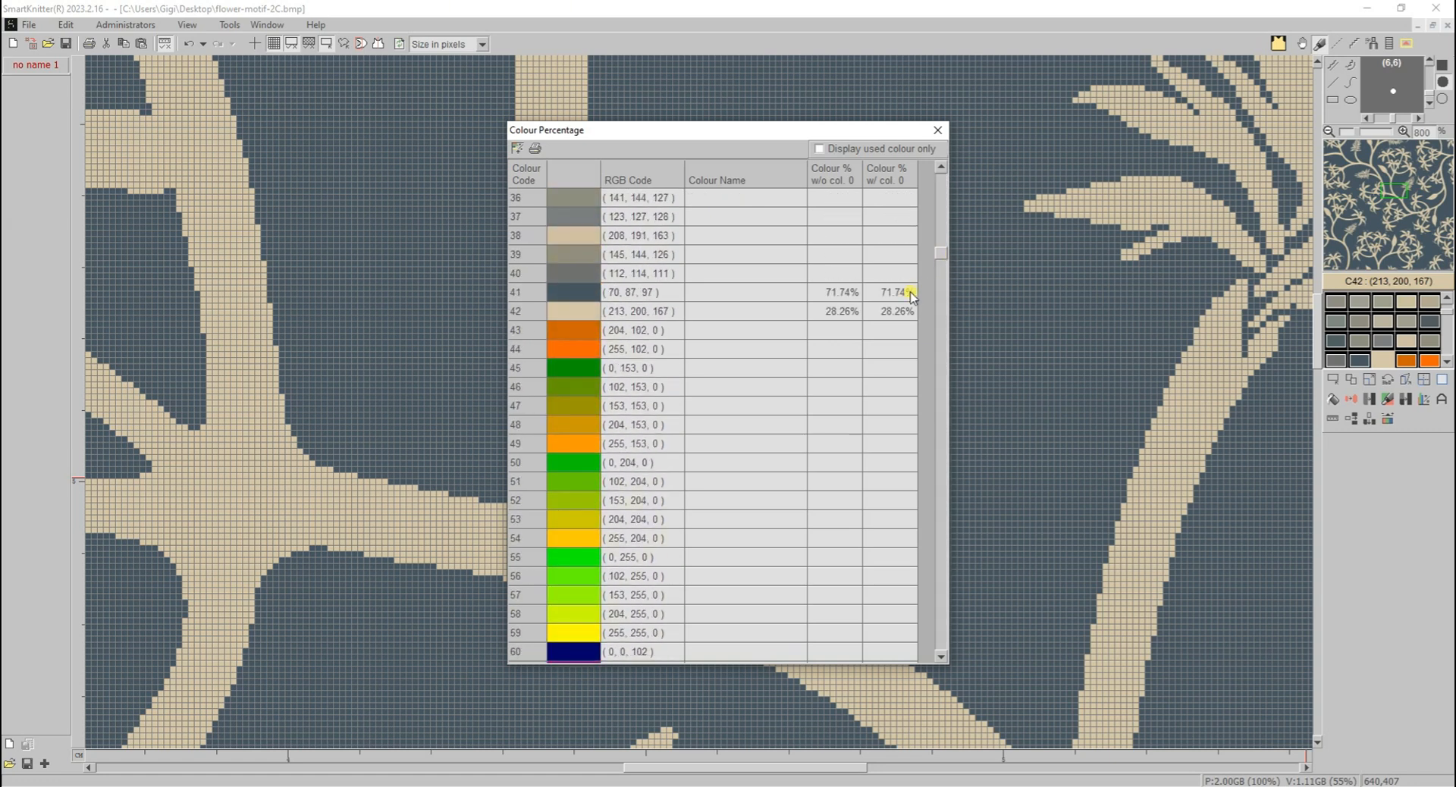
left_click(850, 156)
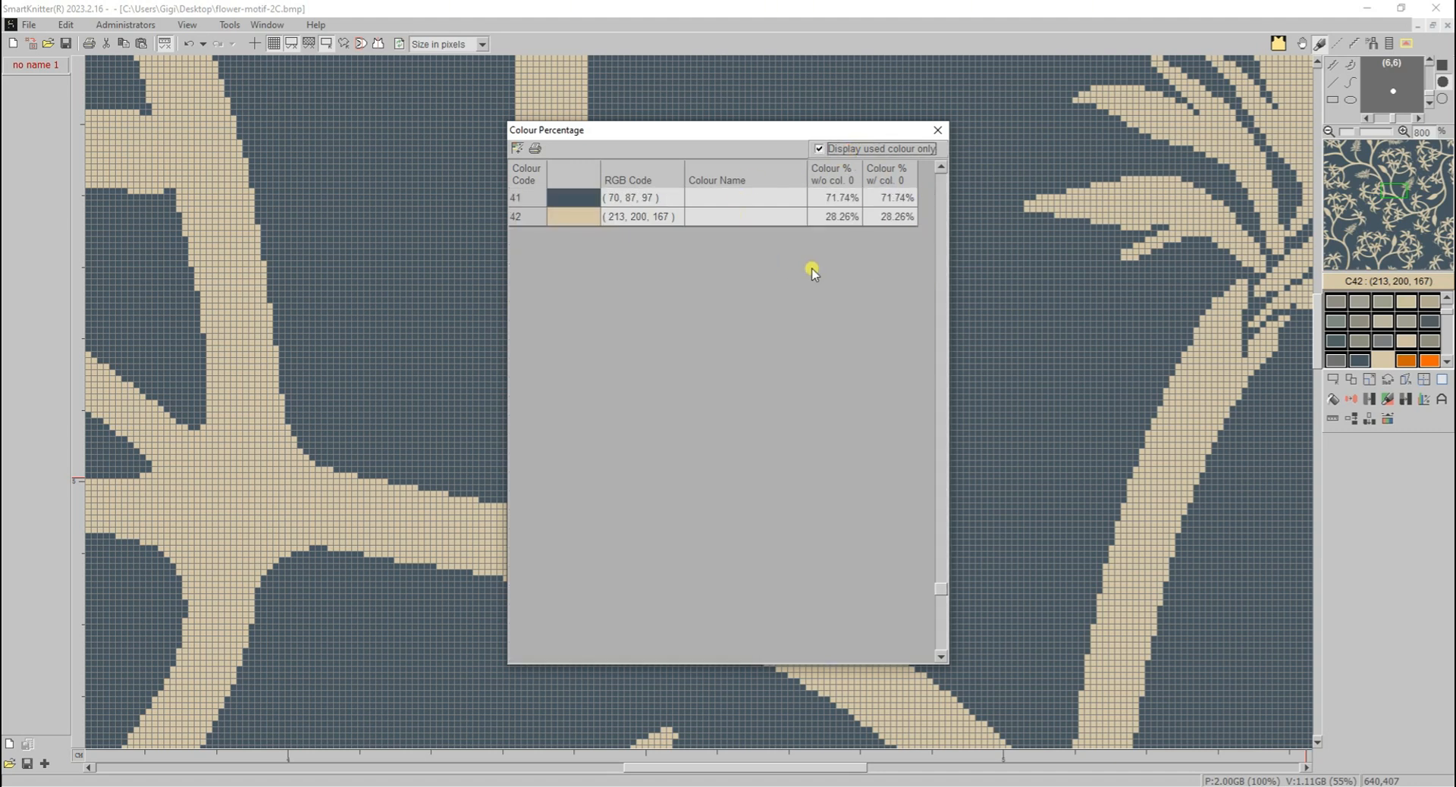
left_click(938, 130)
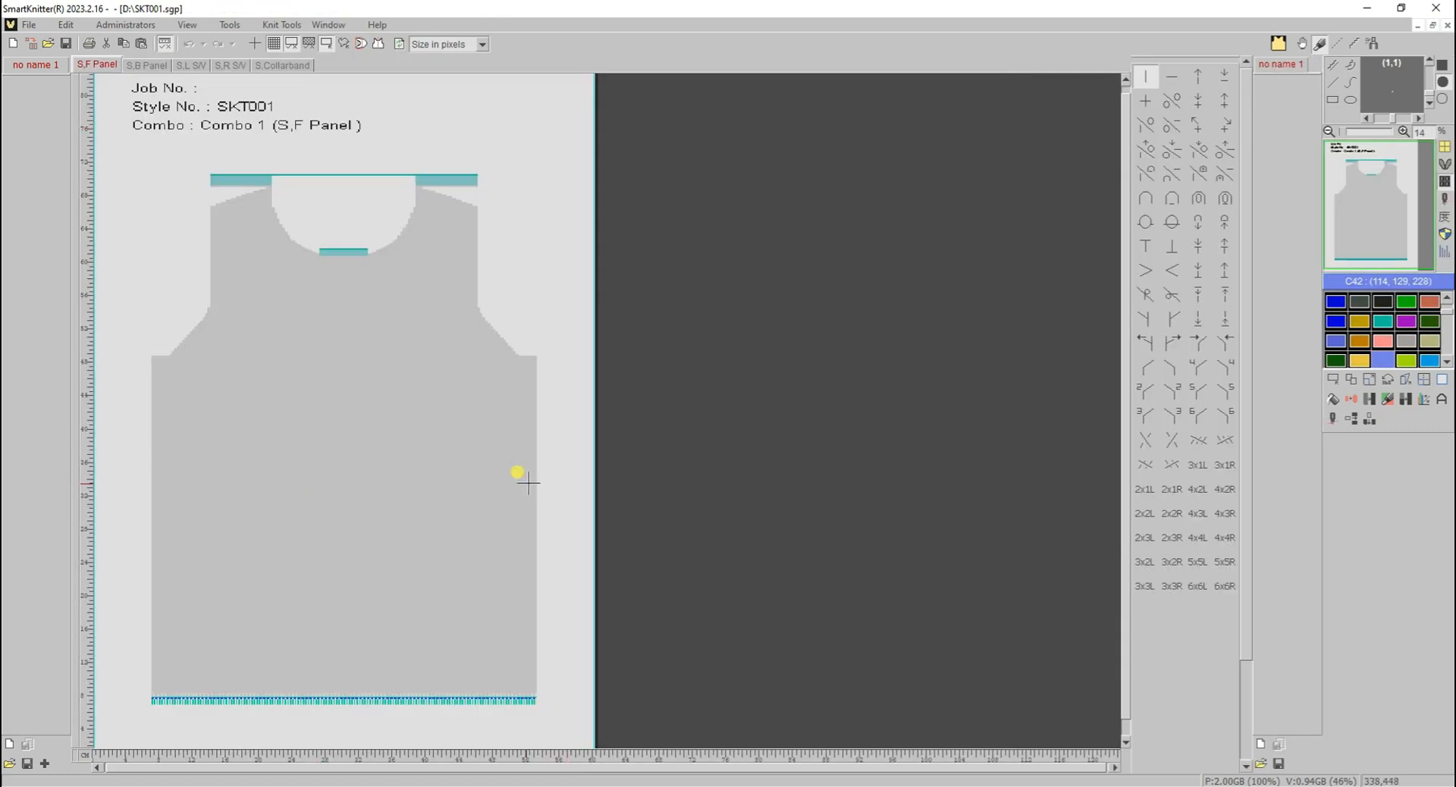
- Examine the SKT001.sgp front panel's colour percentages for used colours only, plus its knit structure usage
left_click(1428, 402)
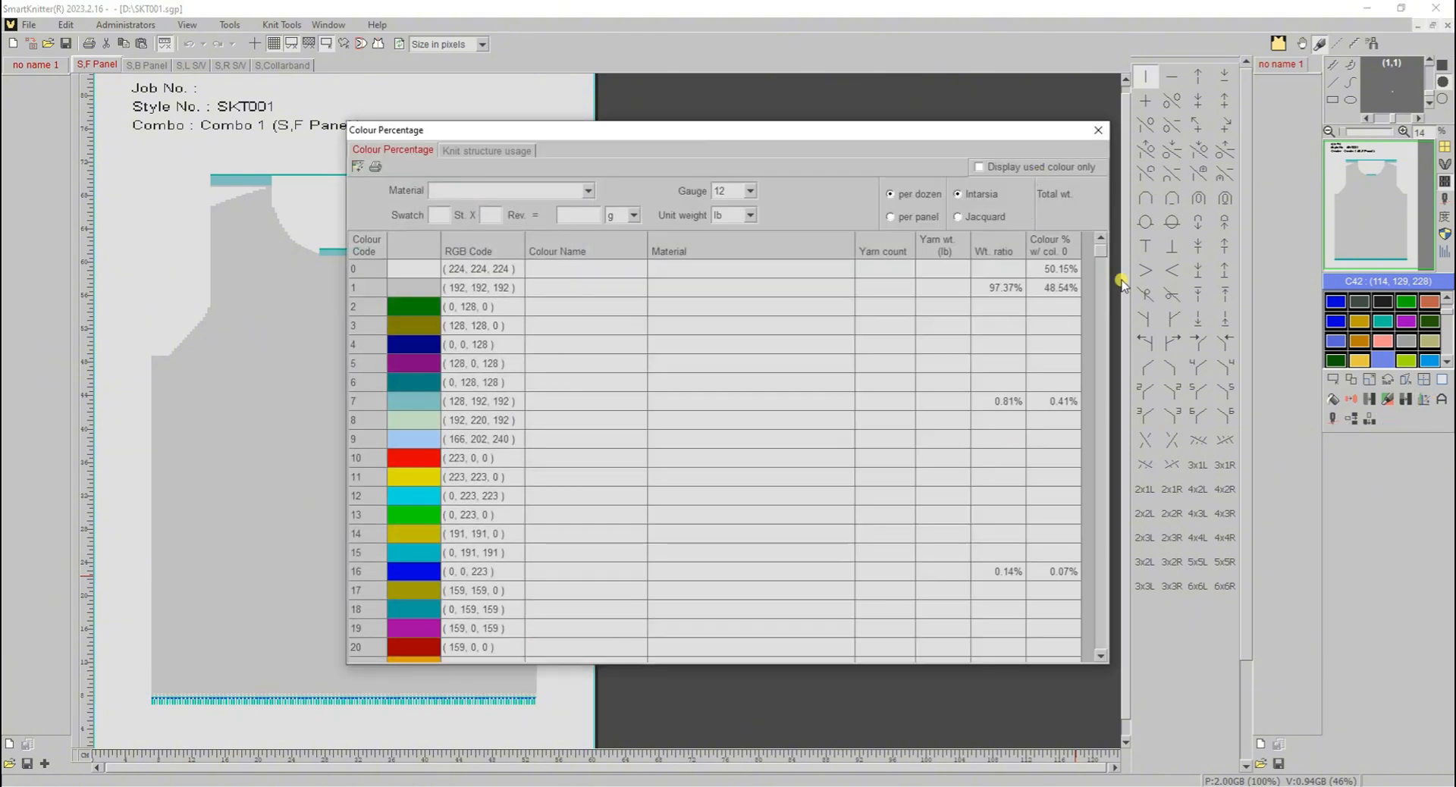
mouse_move(1103, 257)
left_mouse_down()
mouse_move(1105, 325)
mouse_move(1105, 241)
left_mouse_up()
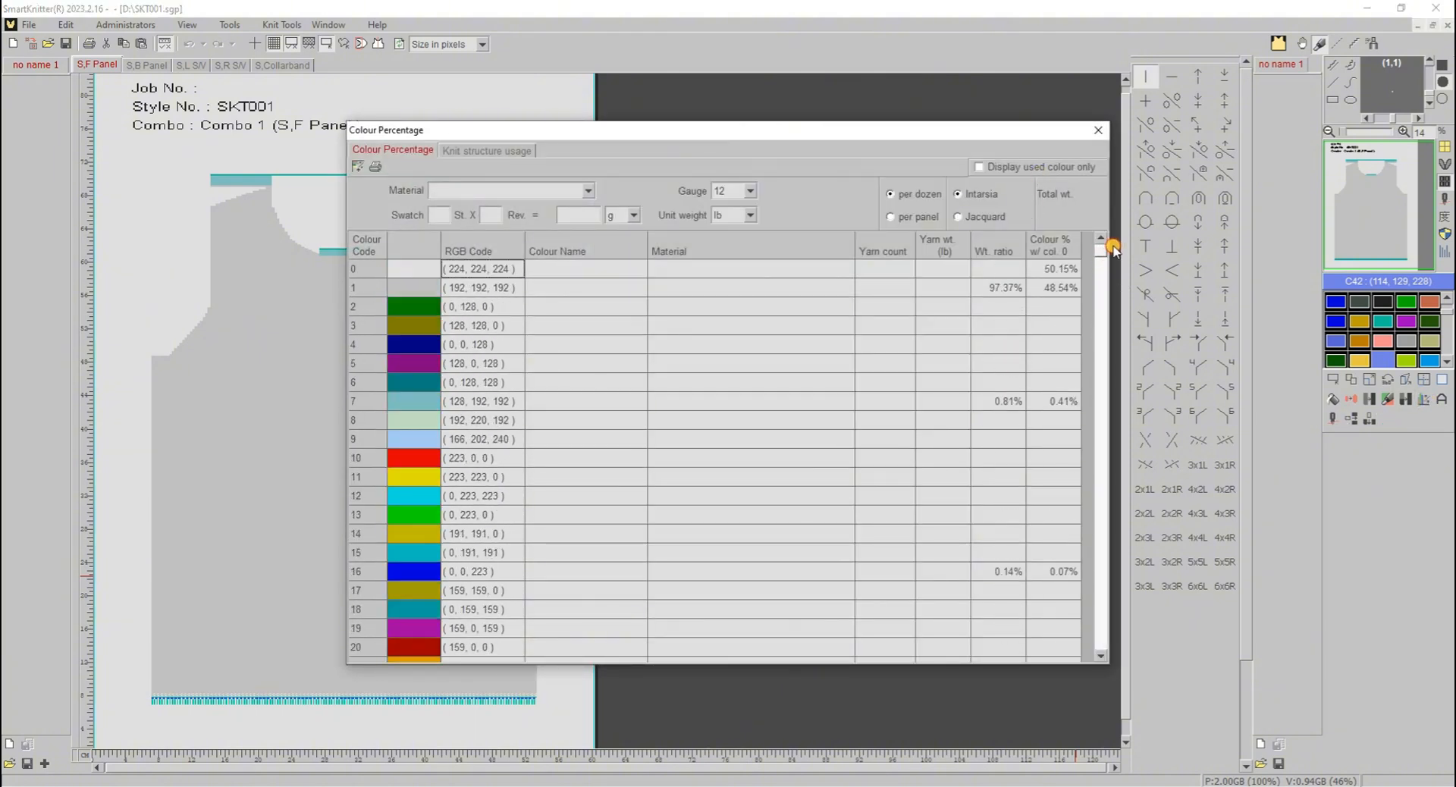
left_click(1053, 167)
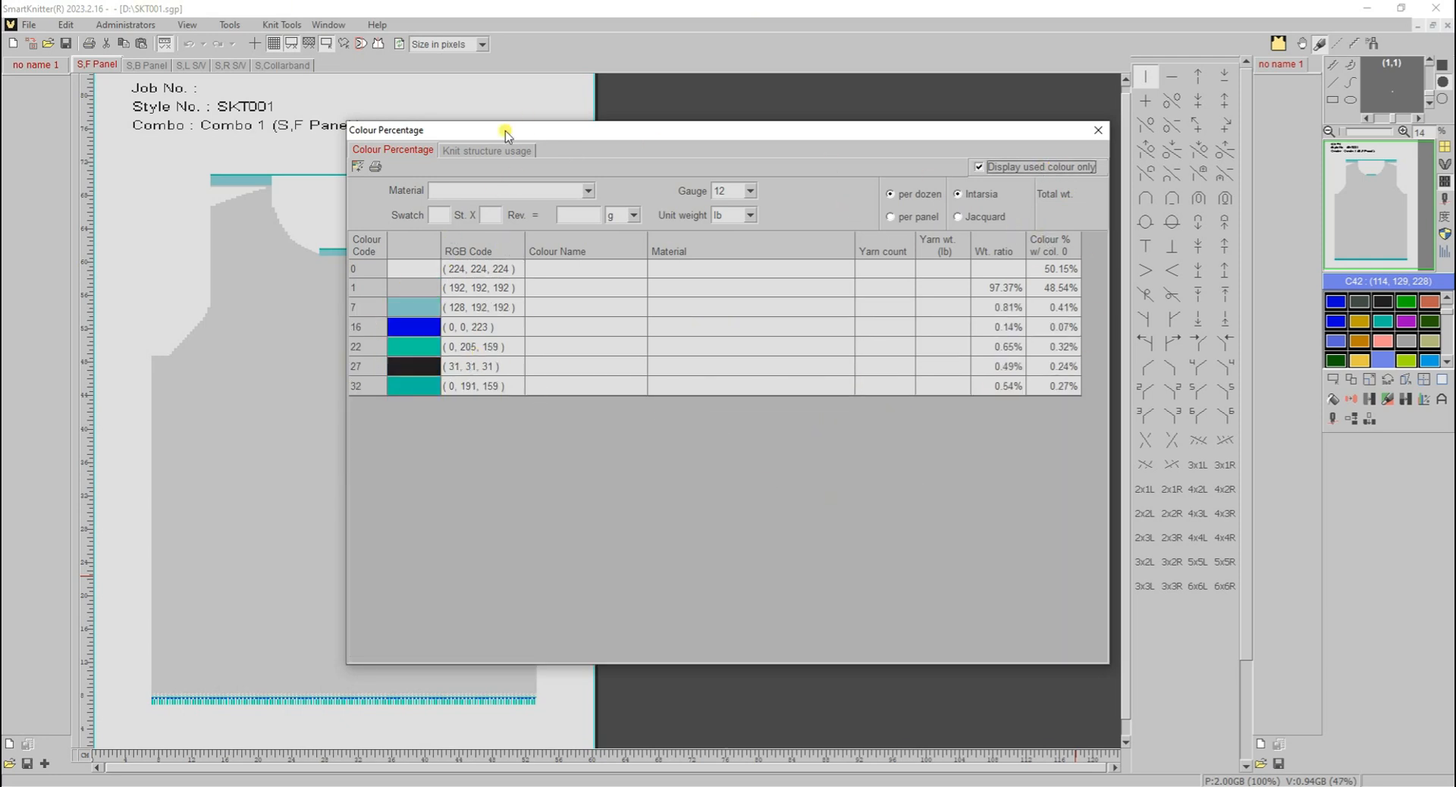
left_click(495, 151)
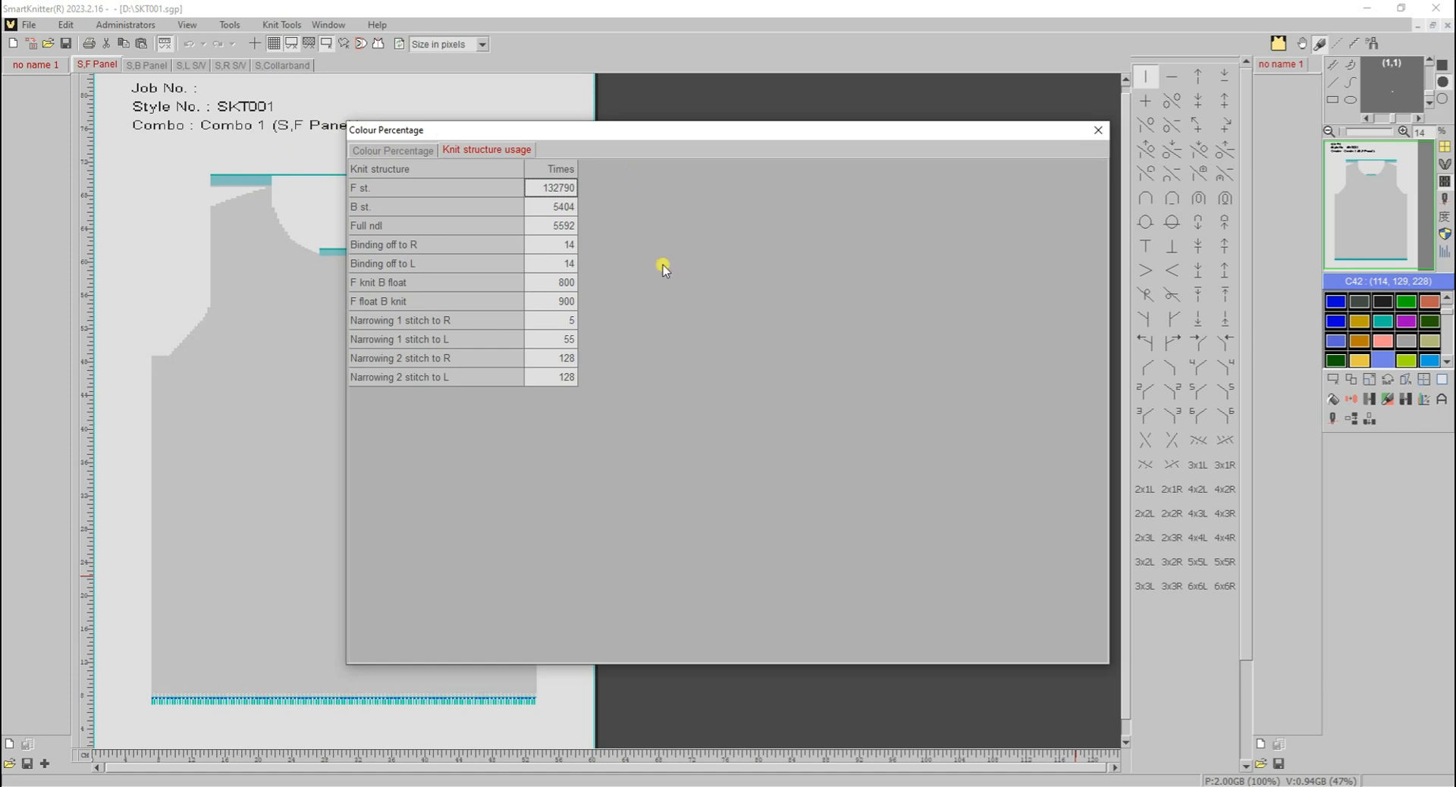
left_click(1094, 129)
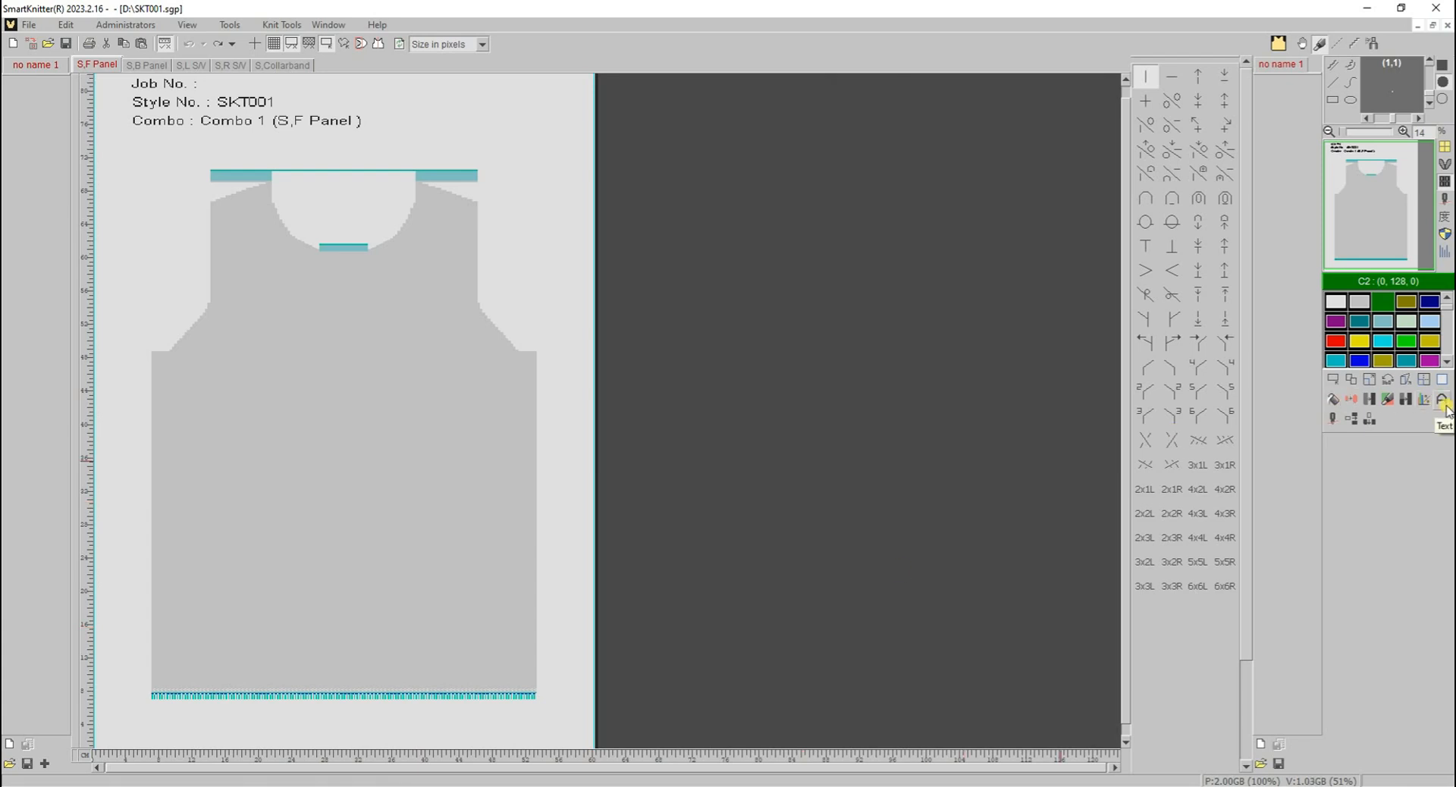
- Start the Text tool and set its font to Stencil, Regular, size 20
left_click(1443, 402)
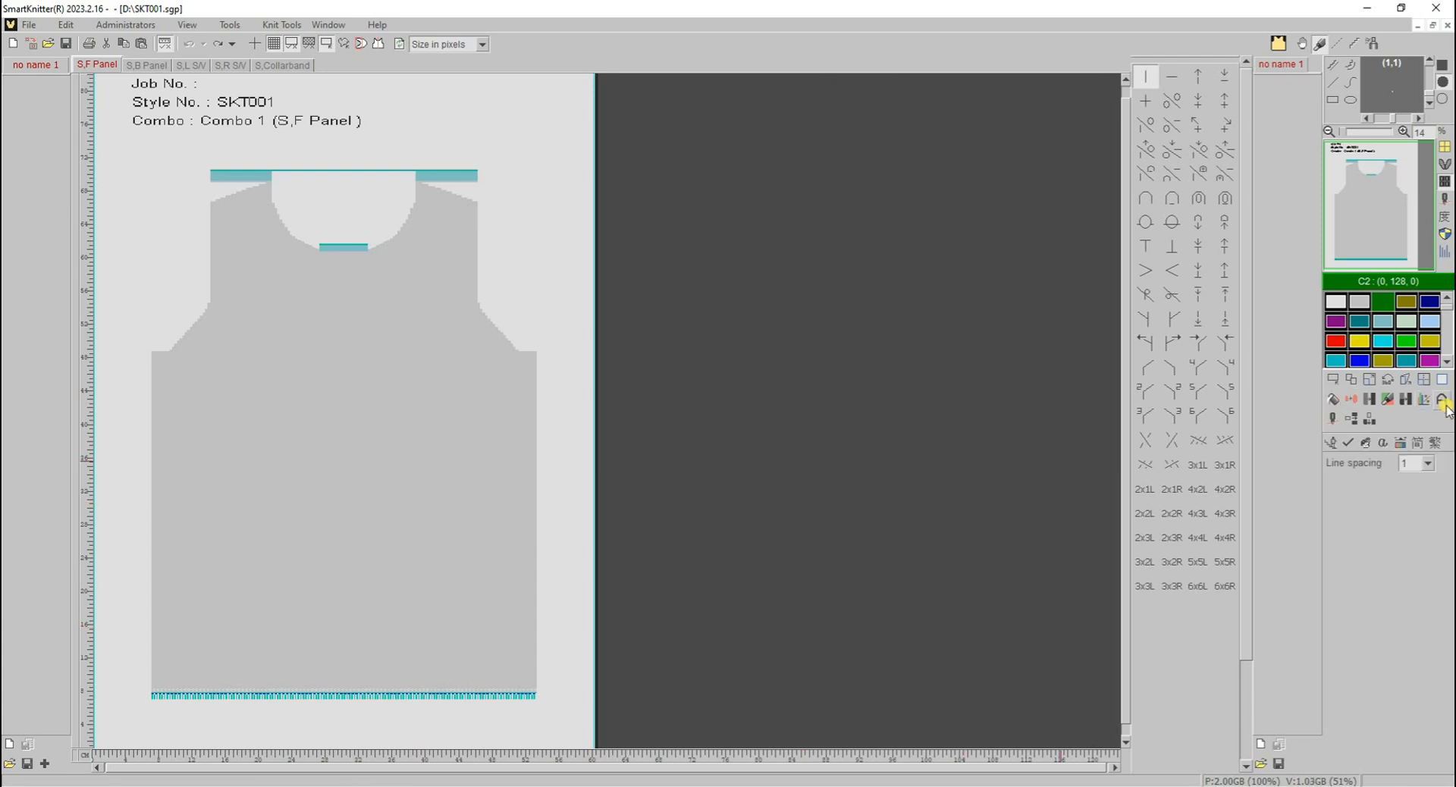
left_click(1365, 445)
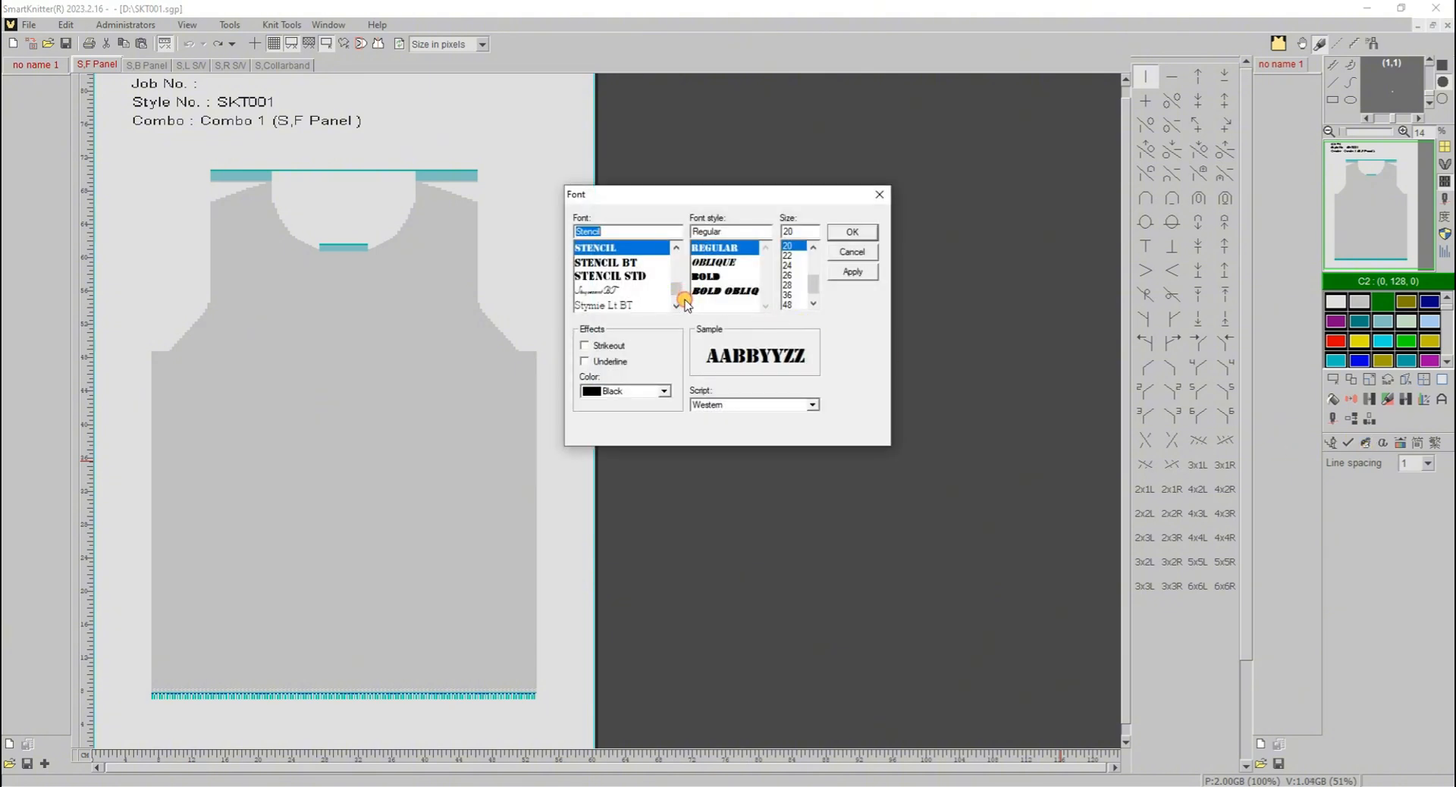
mouse_move(681, 293)
left_mouse_down()
mouse_move(679, 257)
mouse_move(677, 276)
left_mouse_up()
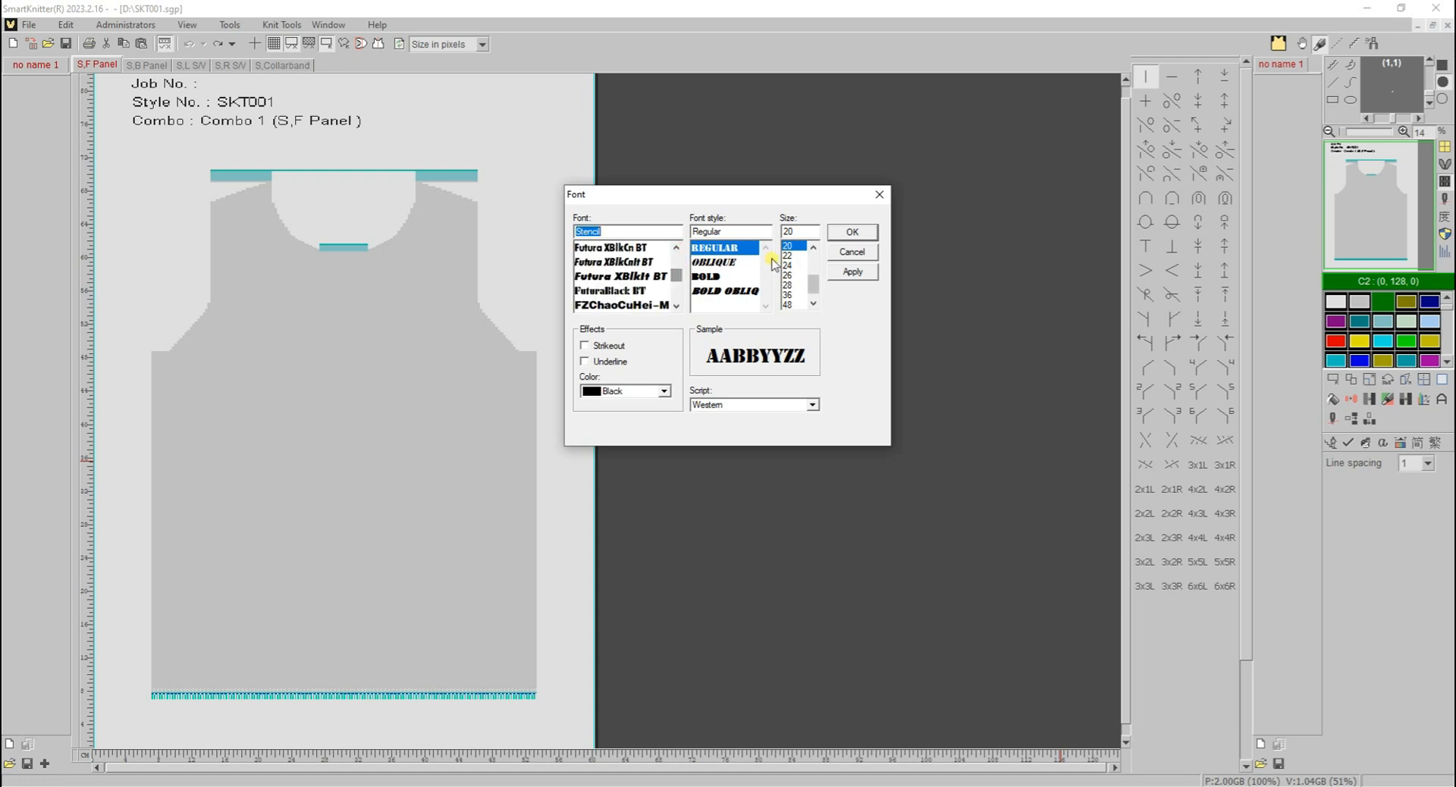
mouse_move(813, 283)
left_mouse_down()
mouse_move(812, 266)
mouse_move(814, 280)
left_mouse_up()
left_click(867, 274)
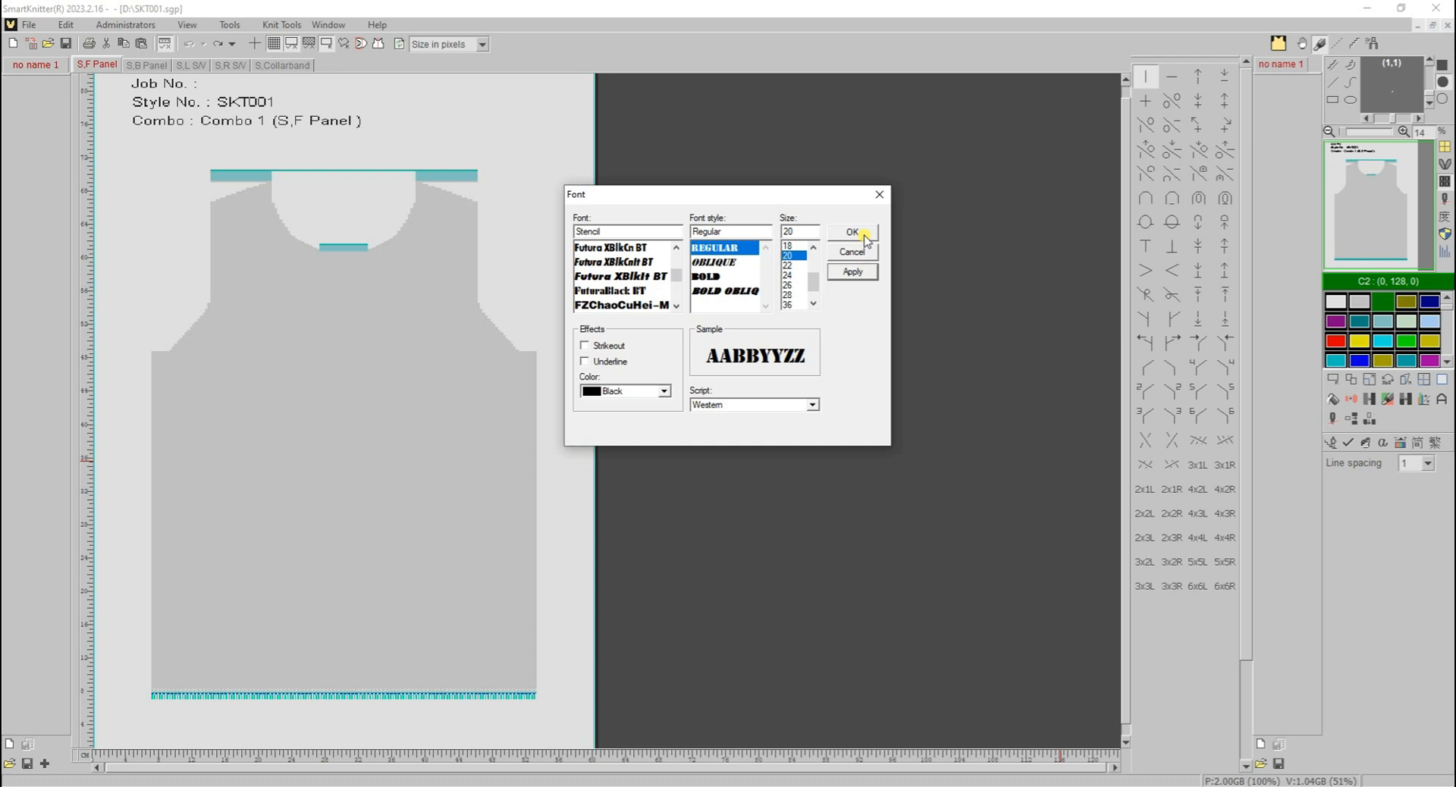
left_click(852, 232)
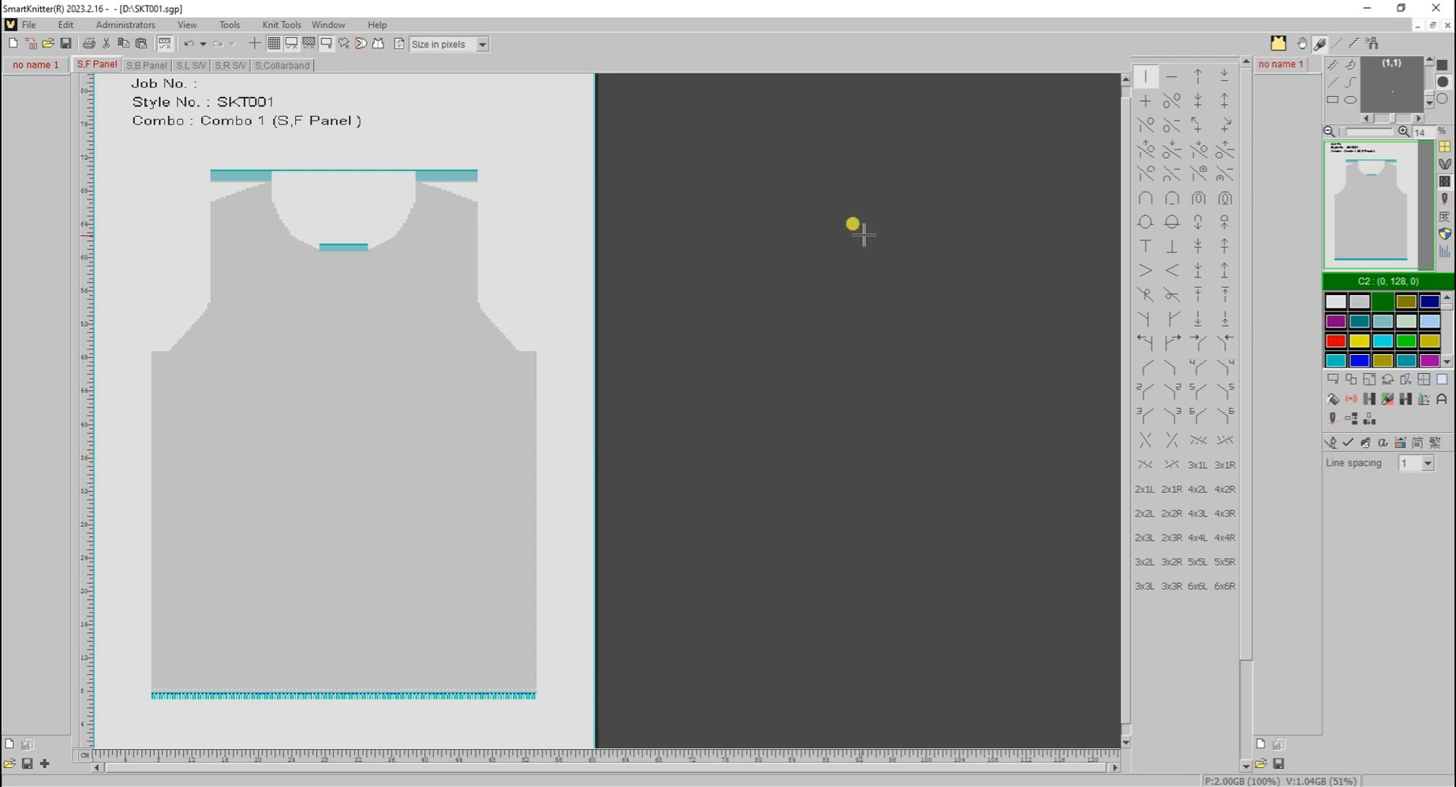
- Enable the fonts outline and shadow effects in Font Art
left_click(1384, 443)
left_click(645, 295)
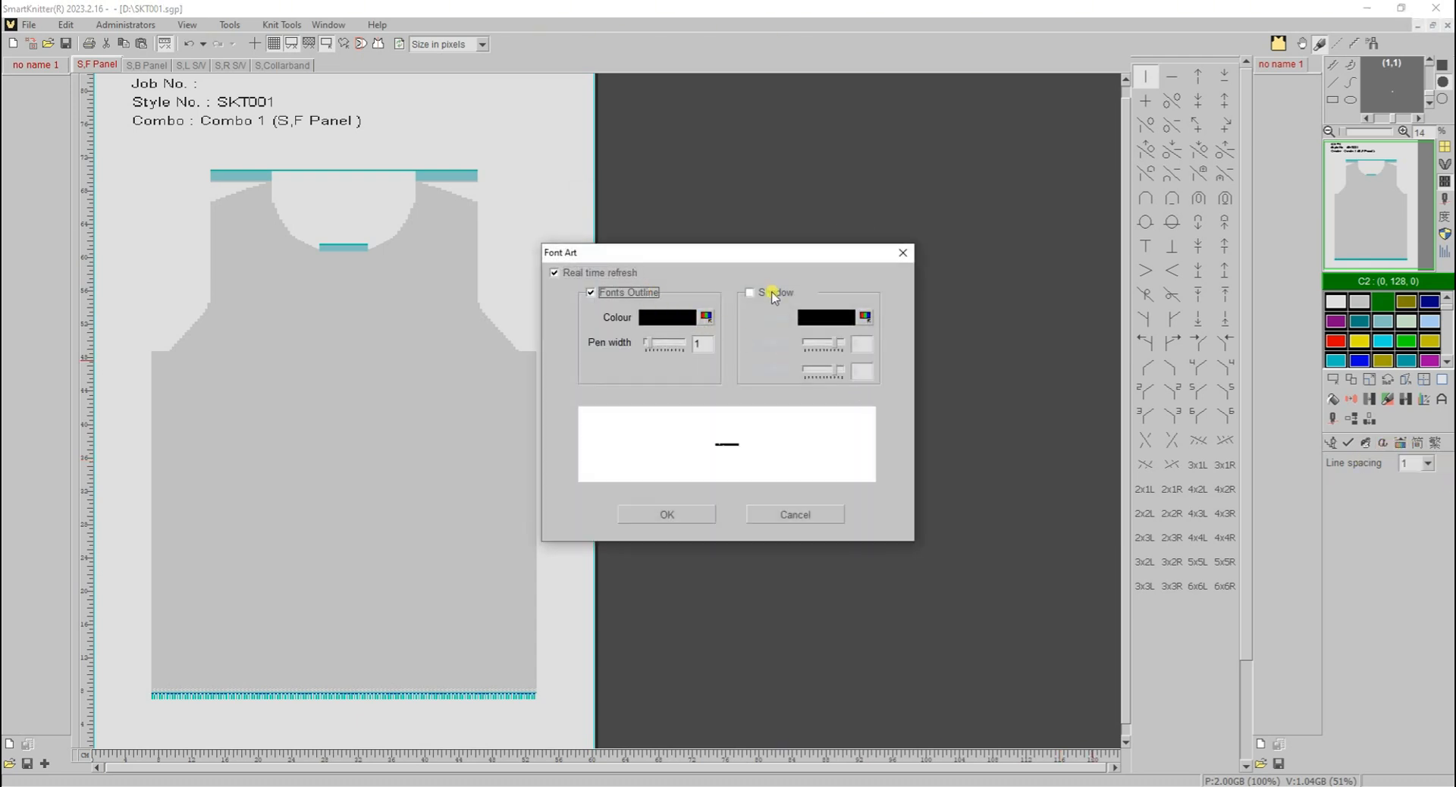
left_click(777, 292)
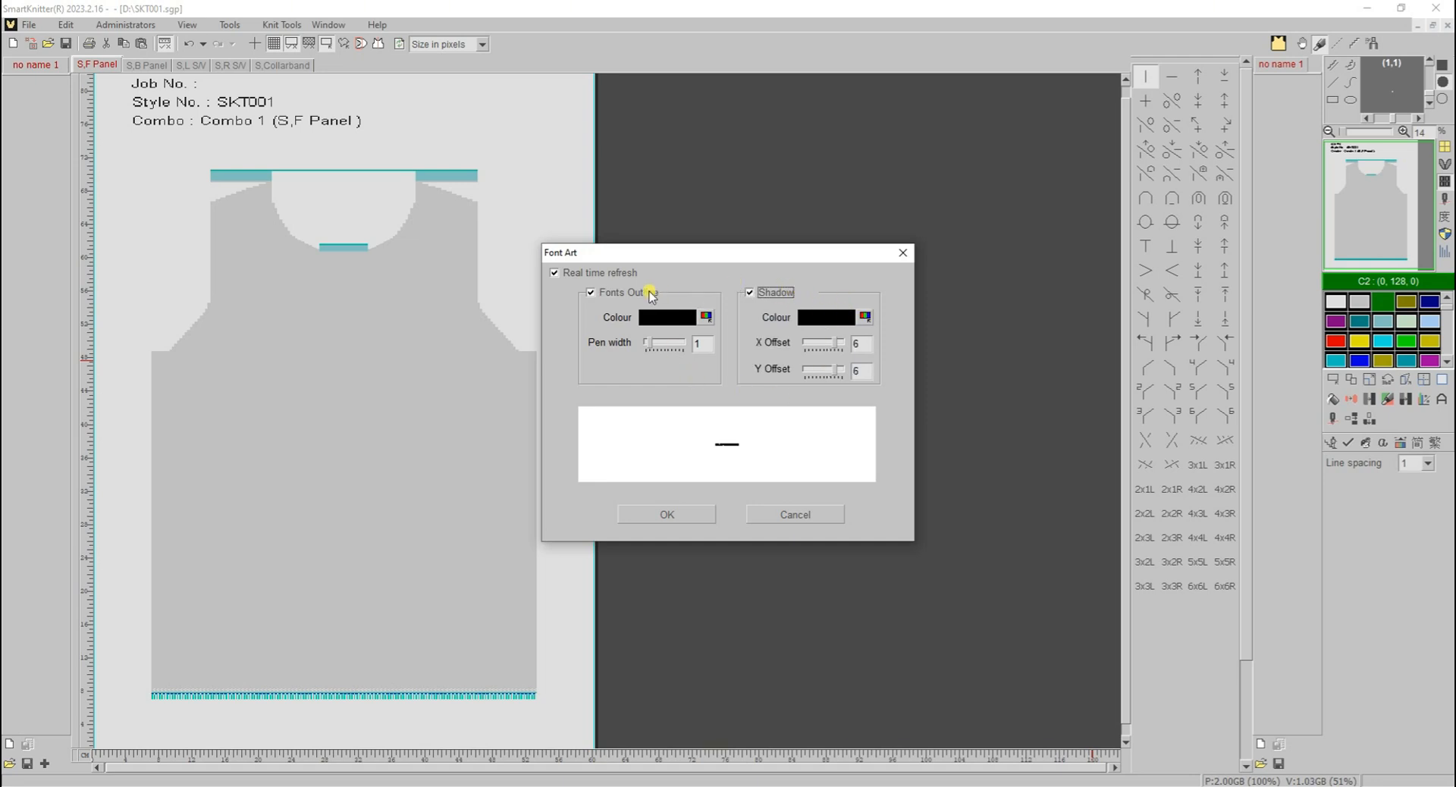
- Set the fonts outline colour to a dark green and apply the Font Art settings
left_click(707, 317)
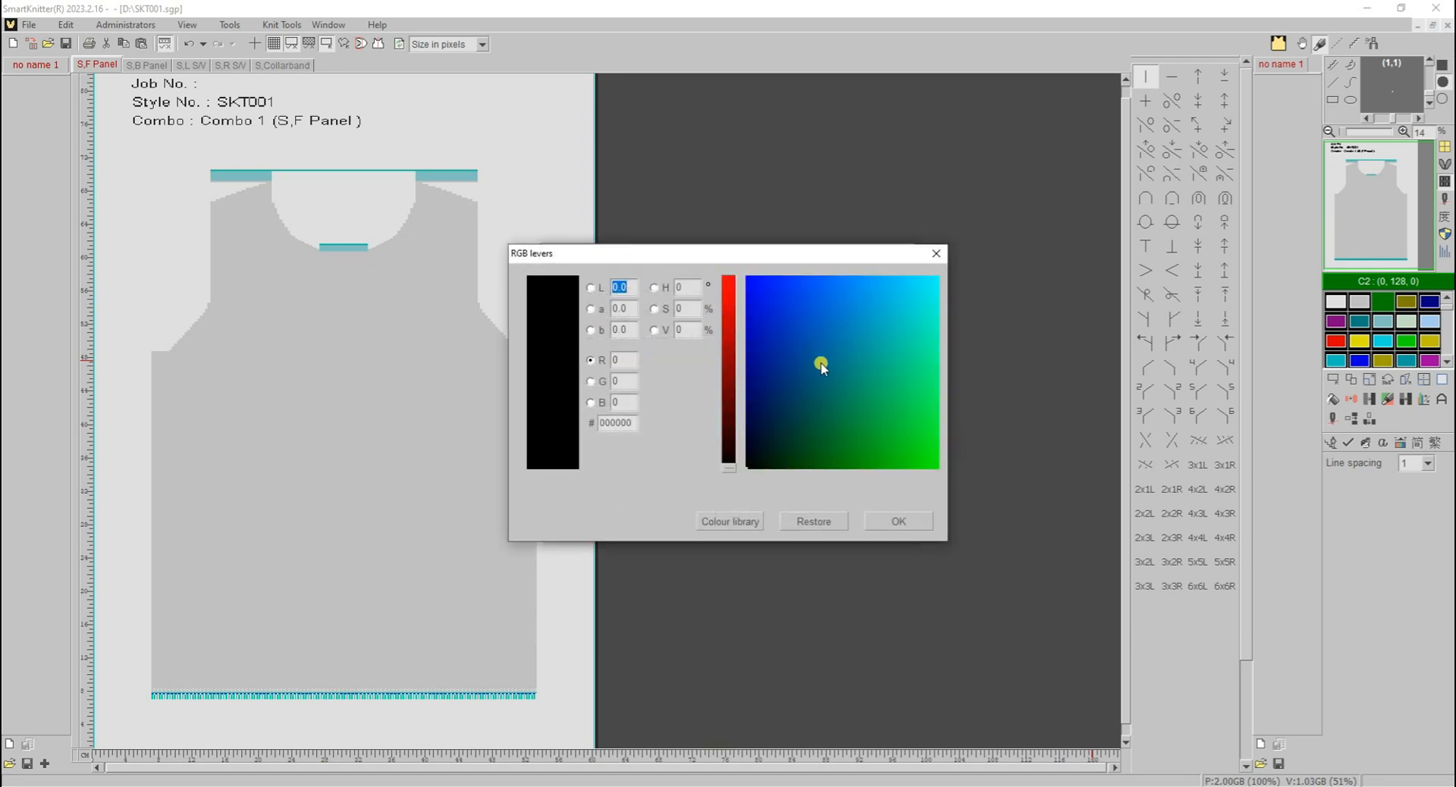
left_click(825, 384)
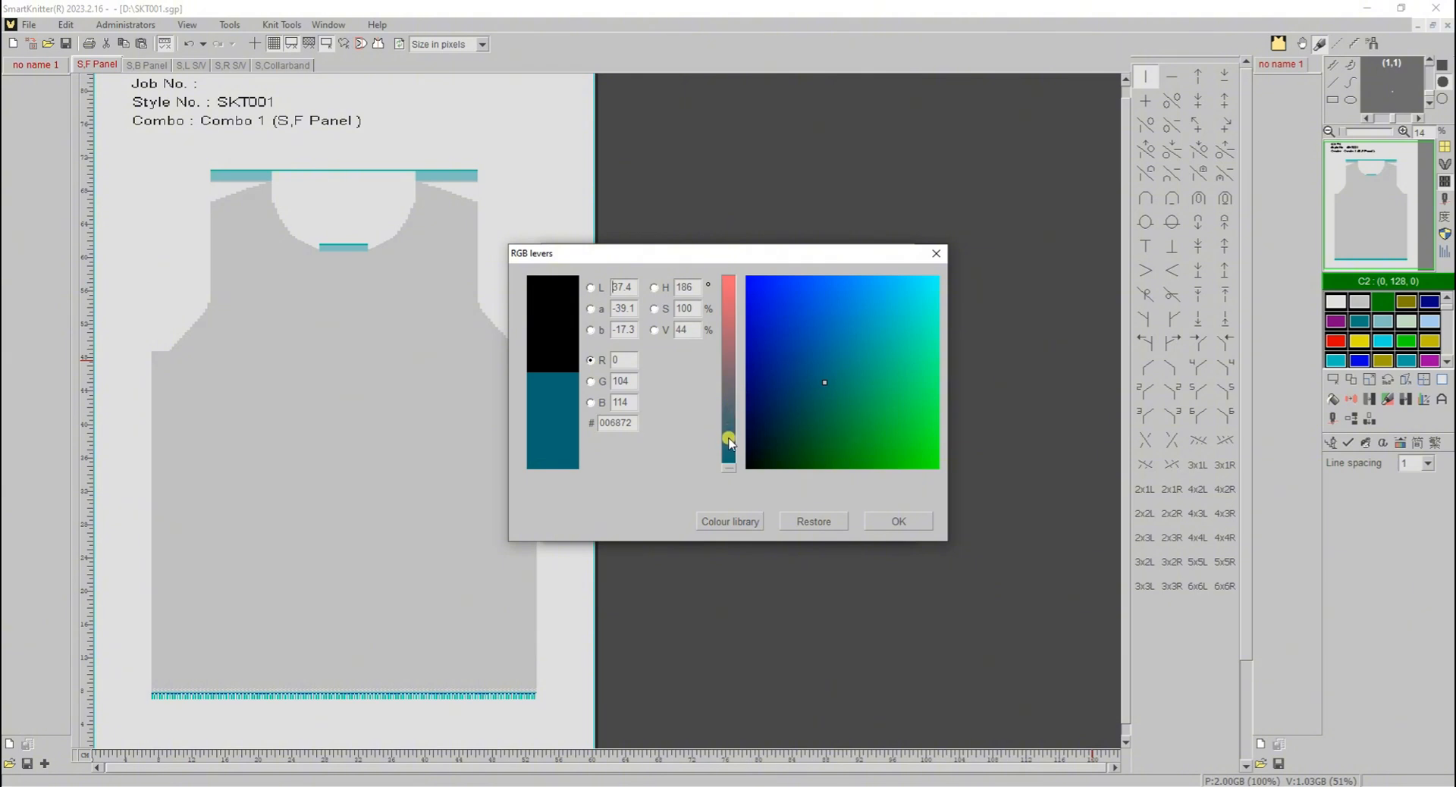
left_click(667, 331)
left_click_drag(728, 381, 728, 391)
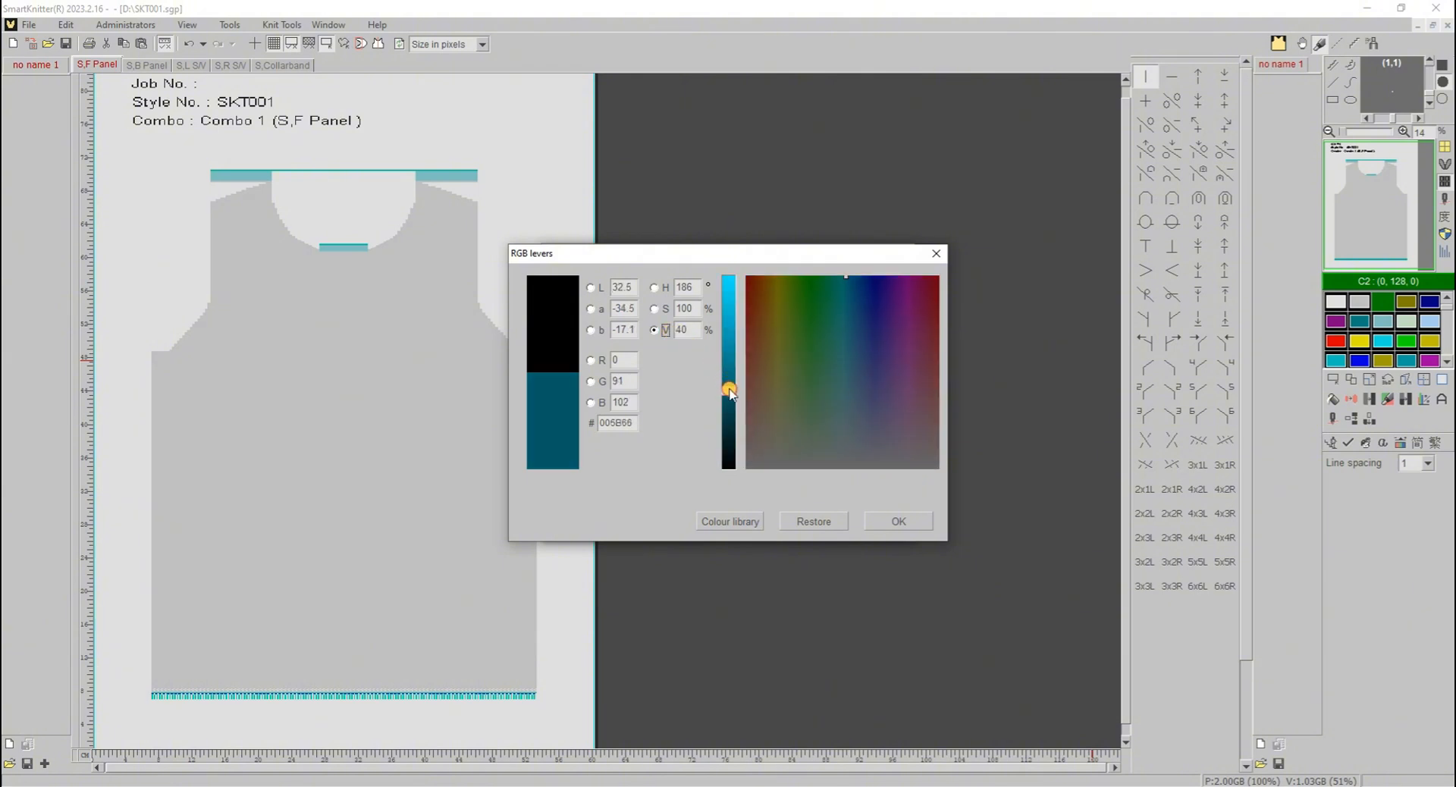
left_click(657, 288)
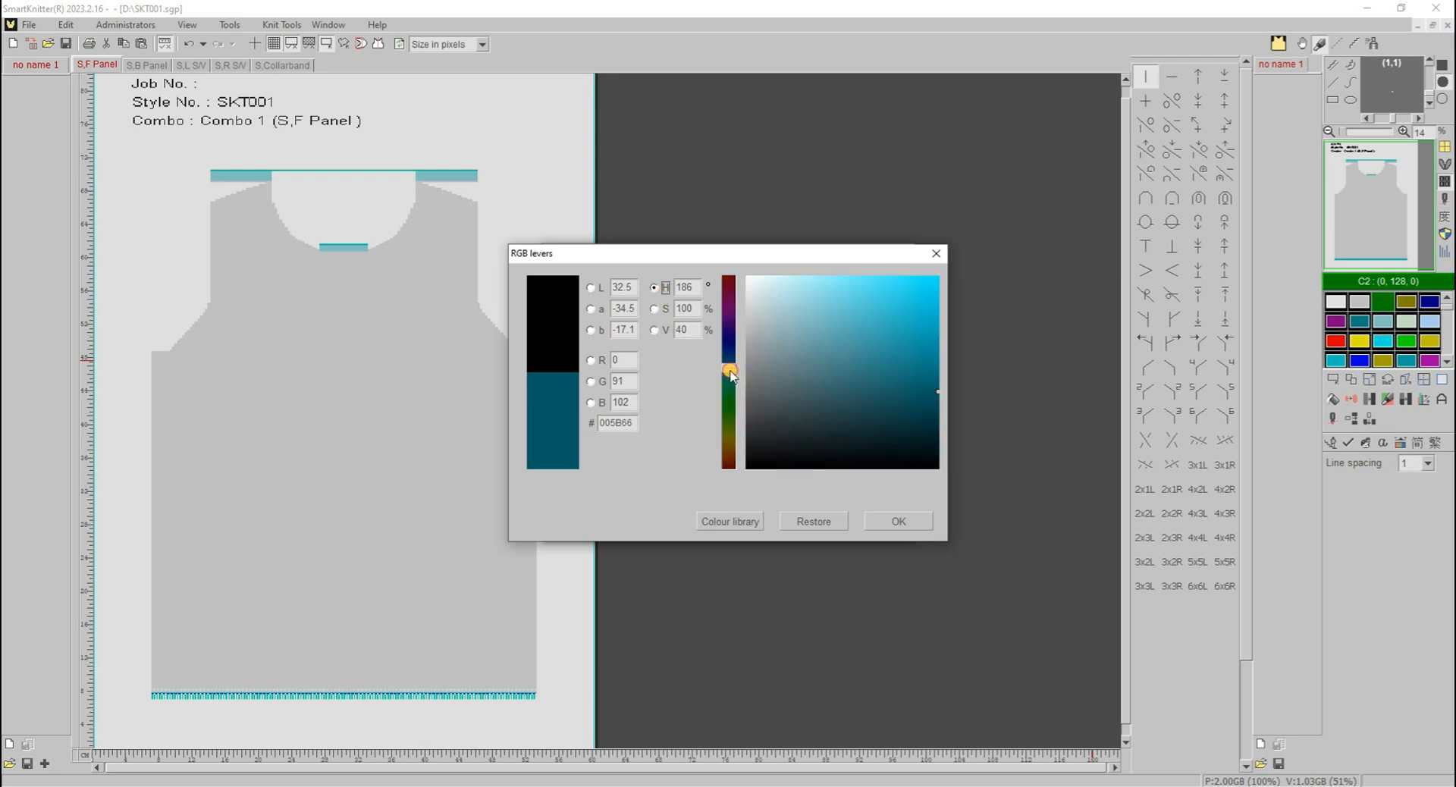
left_click_drag(732, 377, 738, 401)
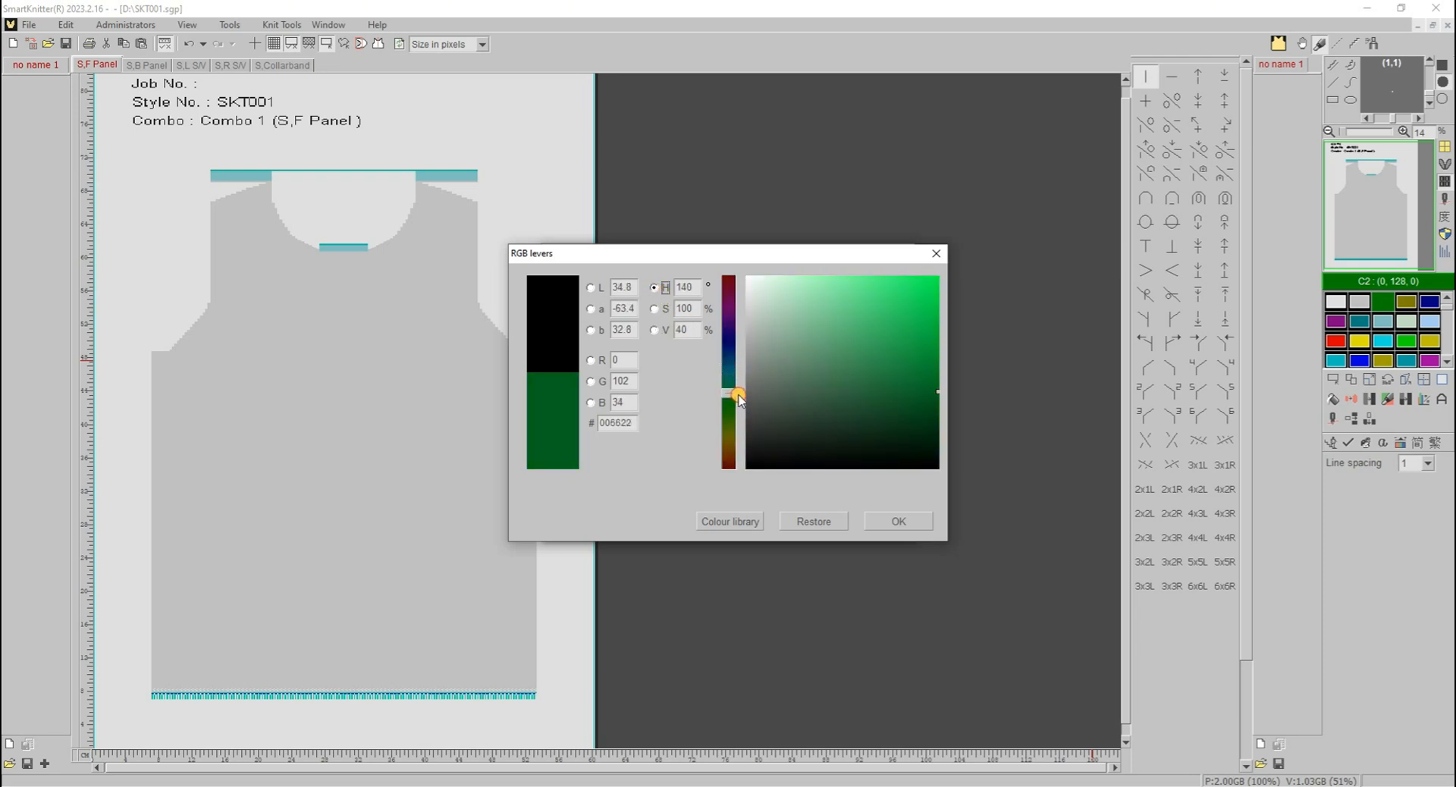
left_click(858, 423)
left_click(900, 522)
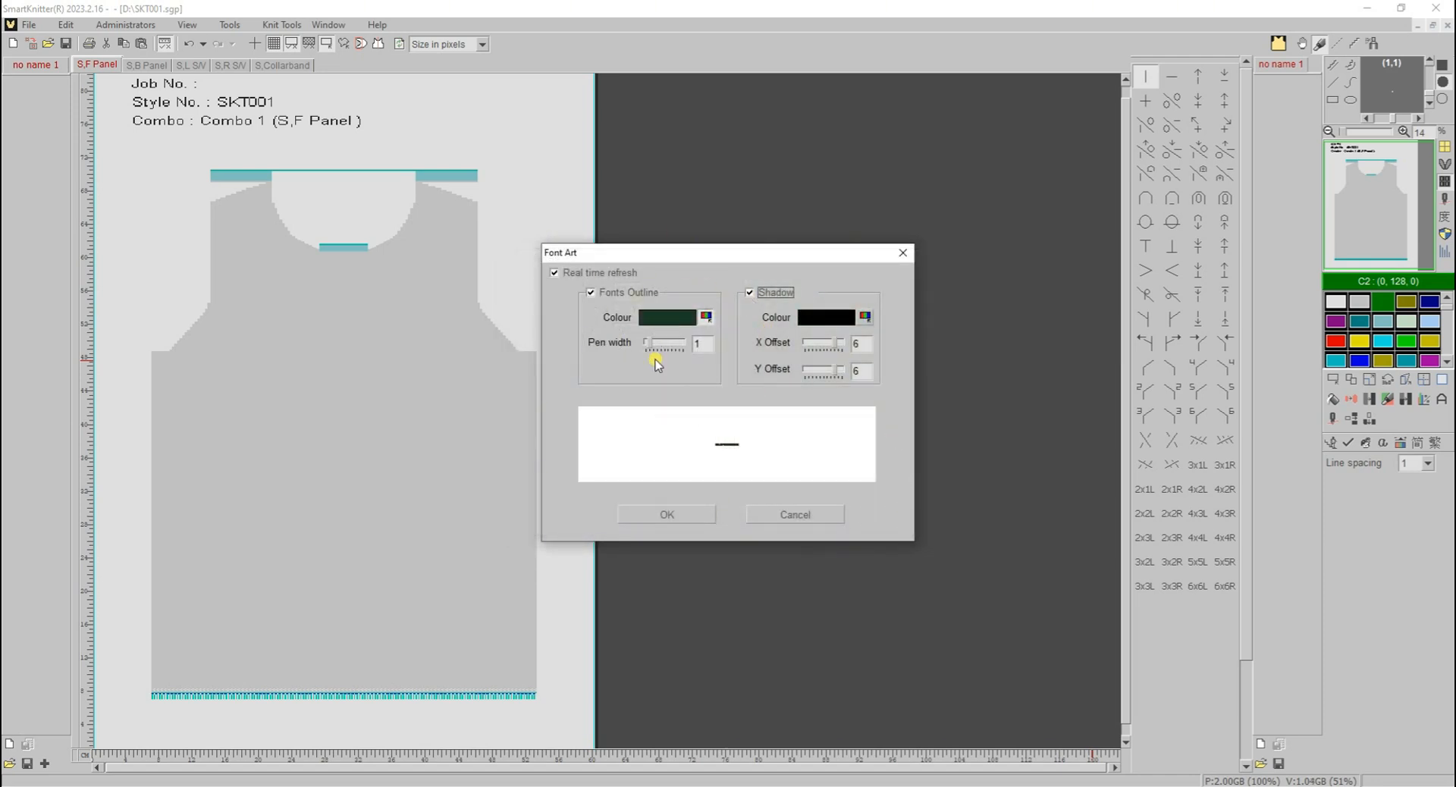
left_click(688, 521)
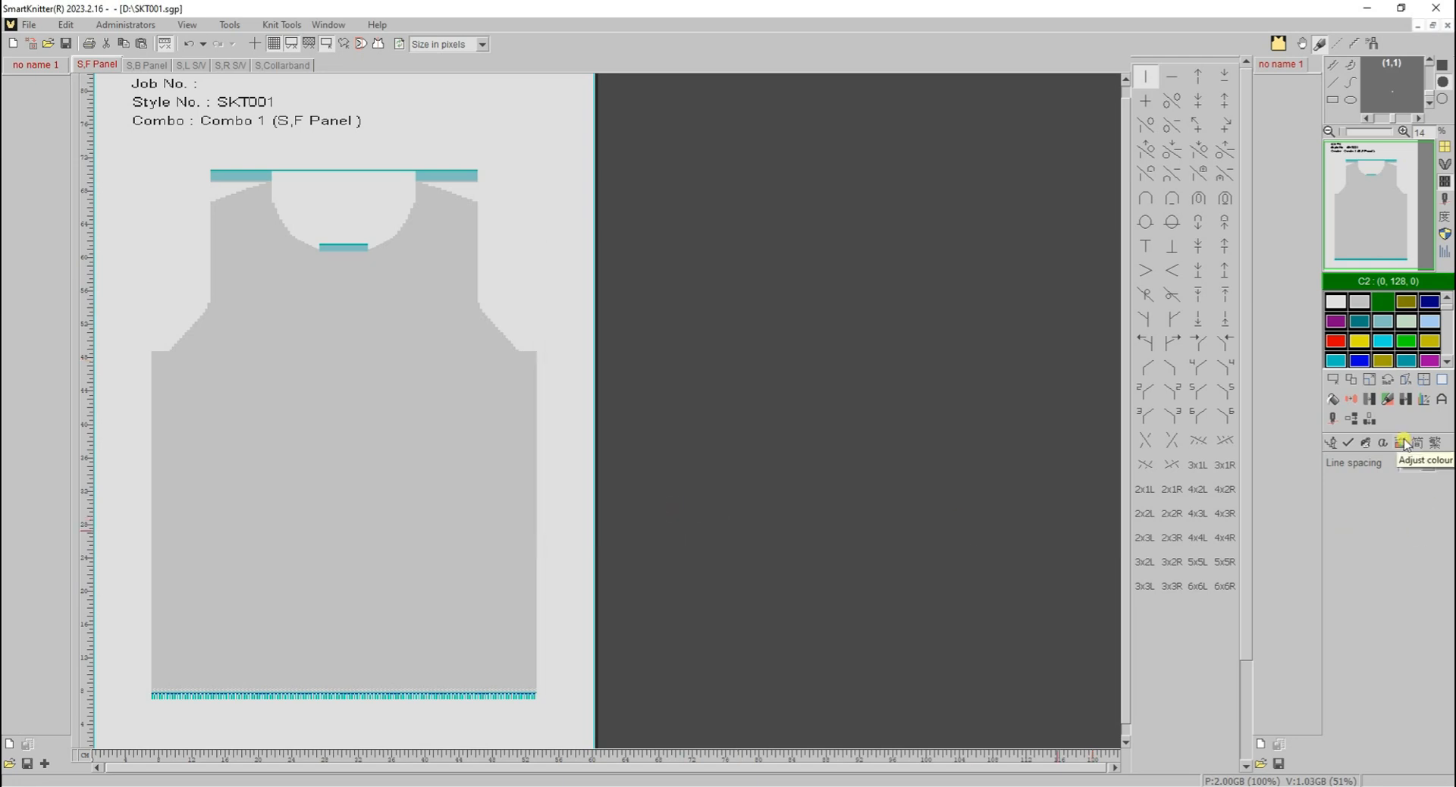
- Use Adjust colour to choose a muted teal with 40% saturation and 54% brightness
left_click(1402, 443)
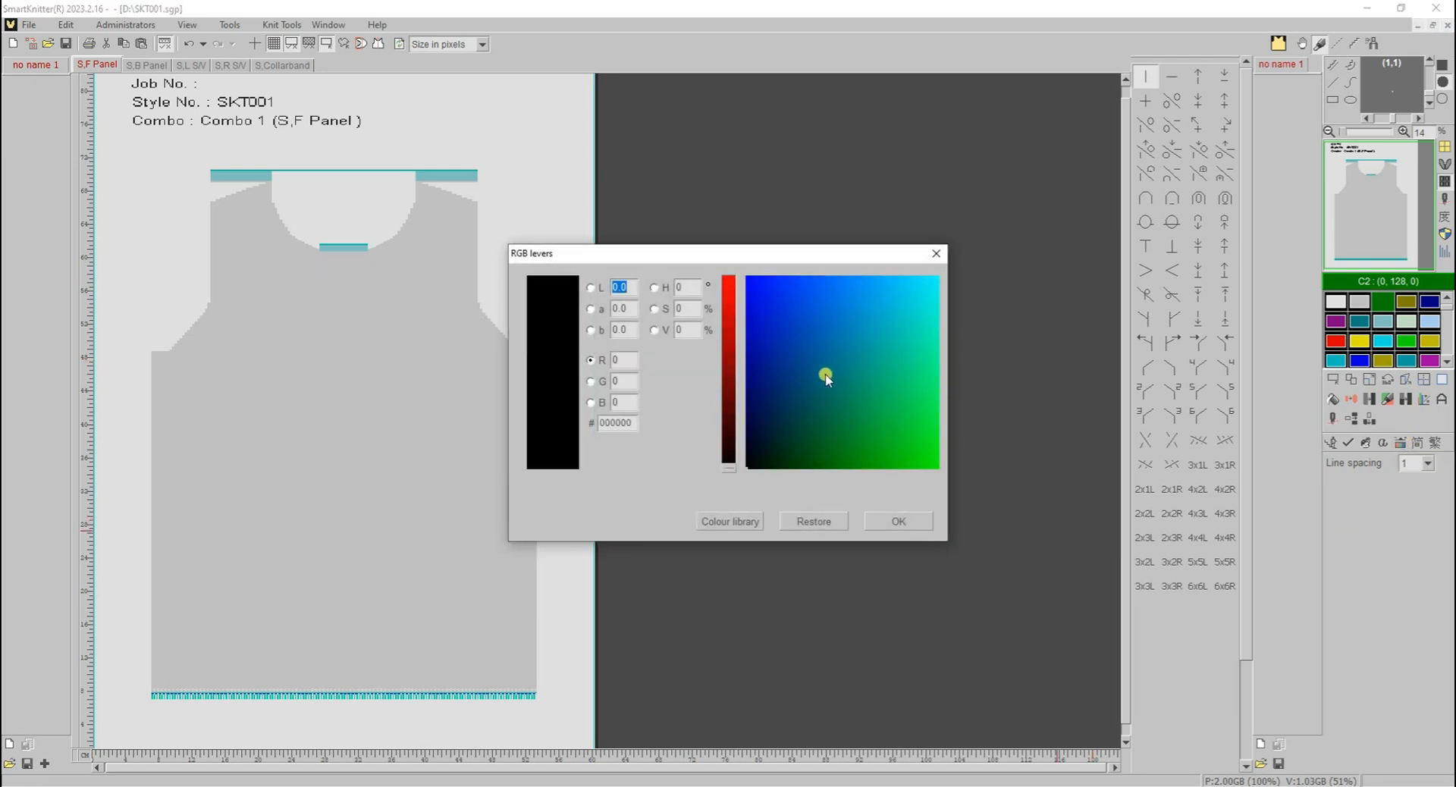
left_click(825, 399)
left_click(741, 377)
left_click(665, 329)
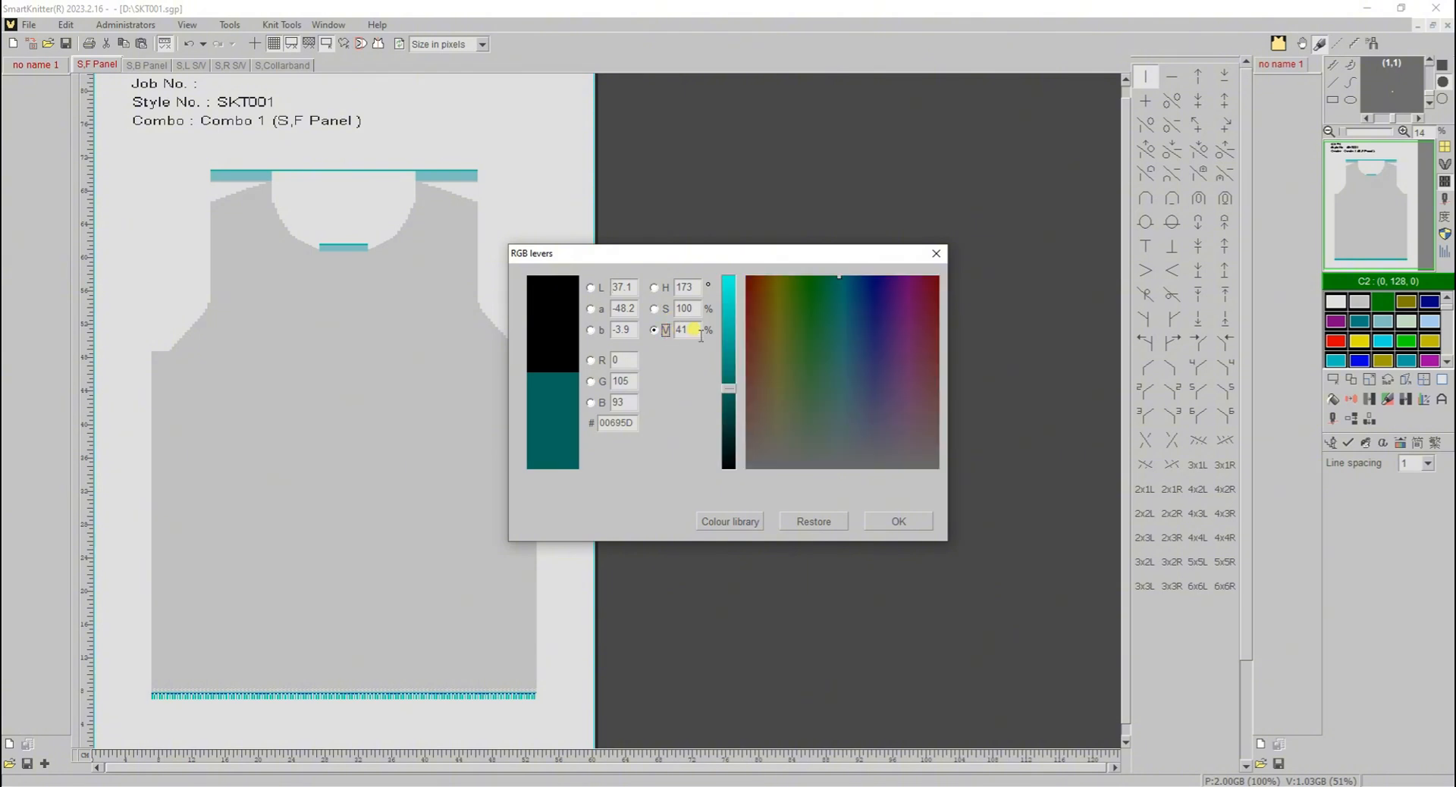
left_click(729, 364)
left_click(665, 308)
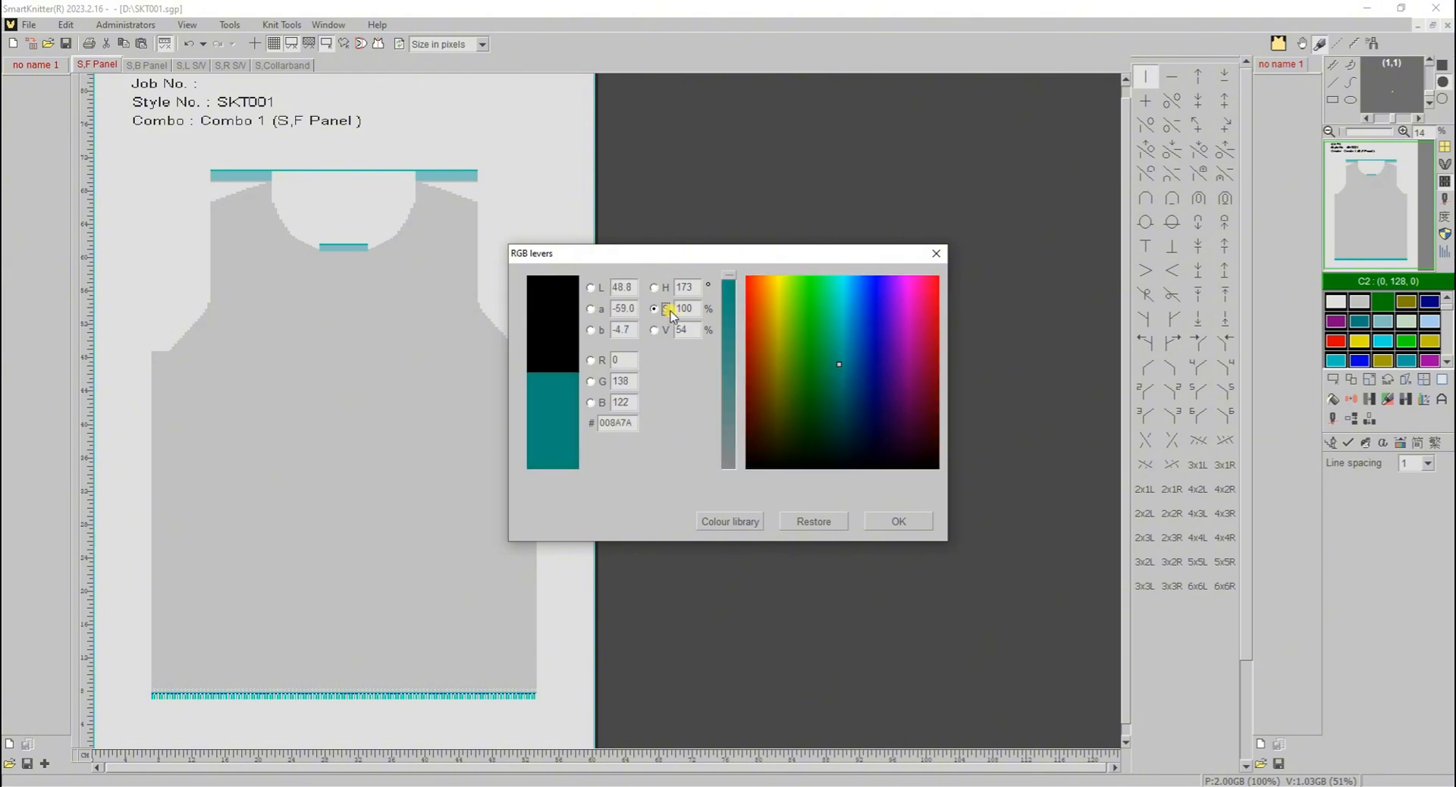
left_click_drag(730, 286, 743, 395)
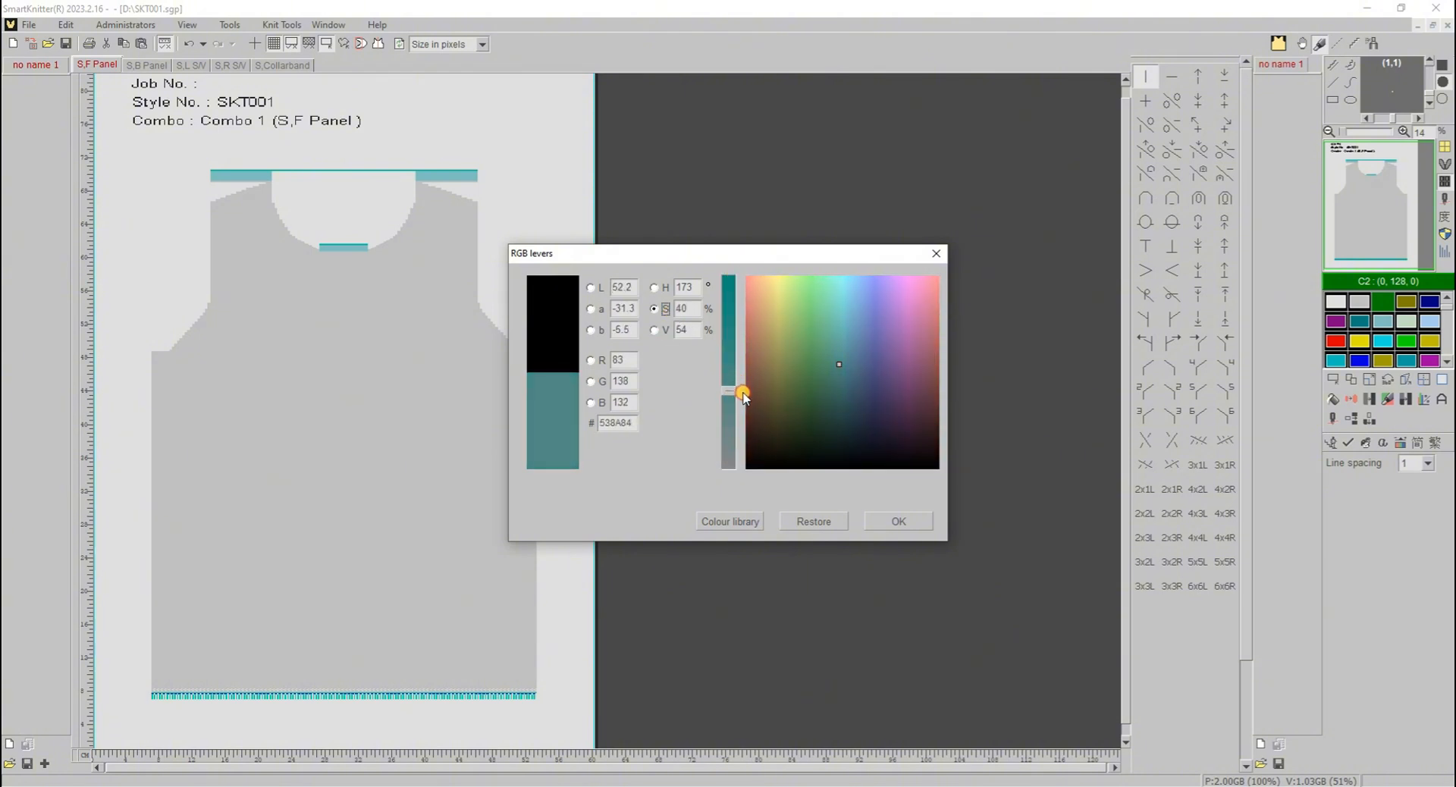
left_click(665, 288)
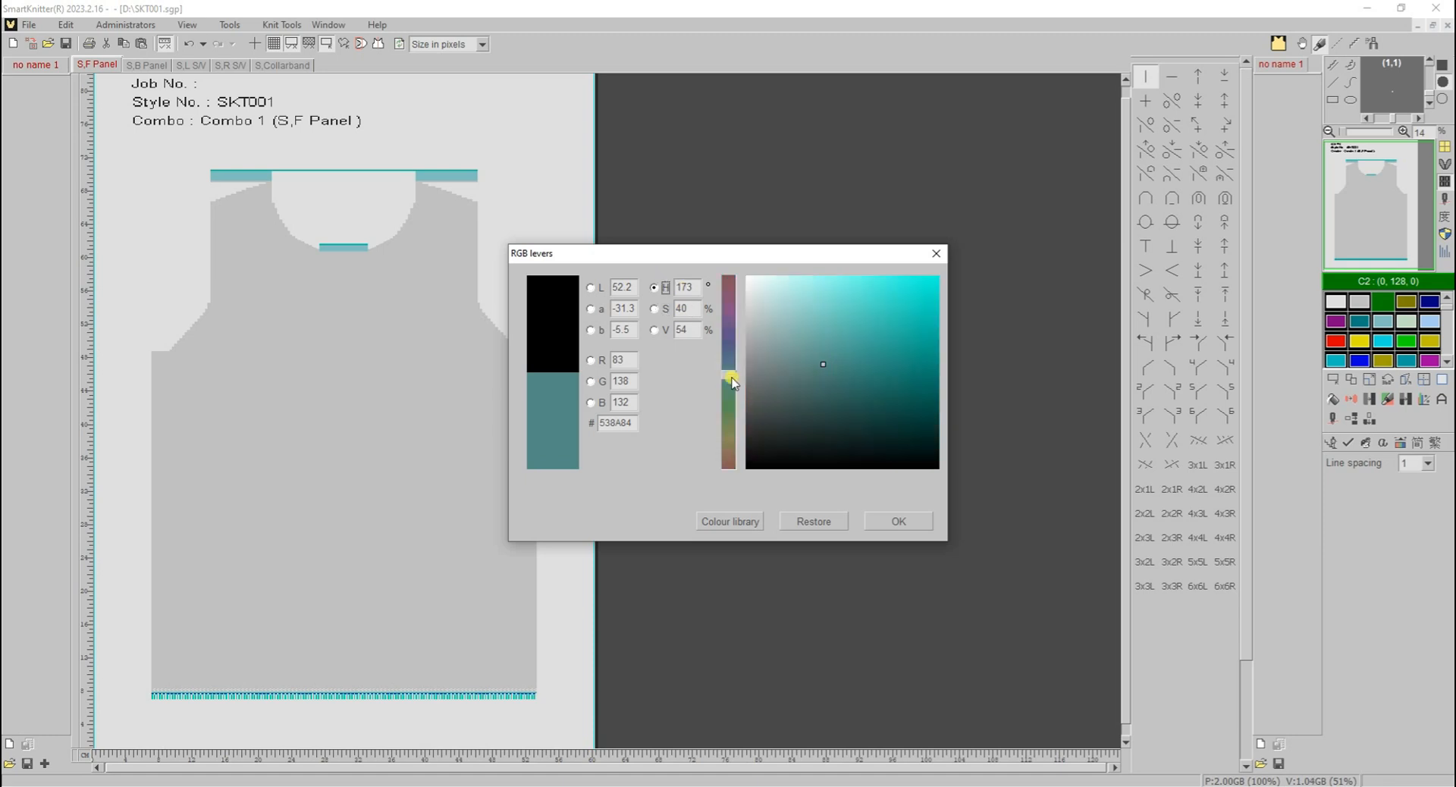
left_click_drag(735, 380, 738, 385)
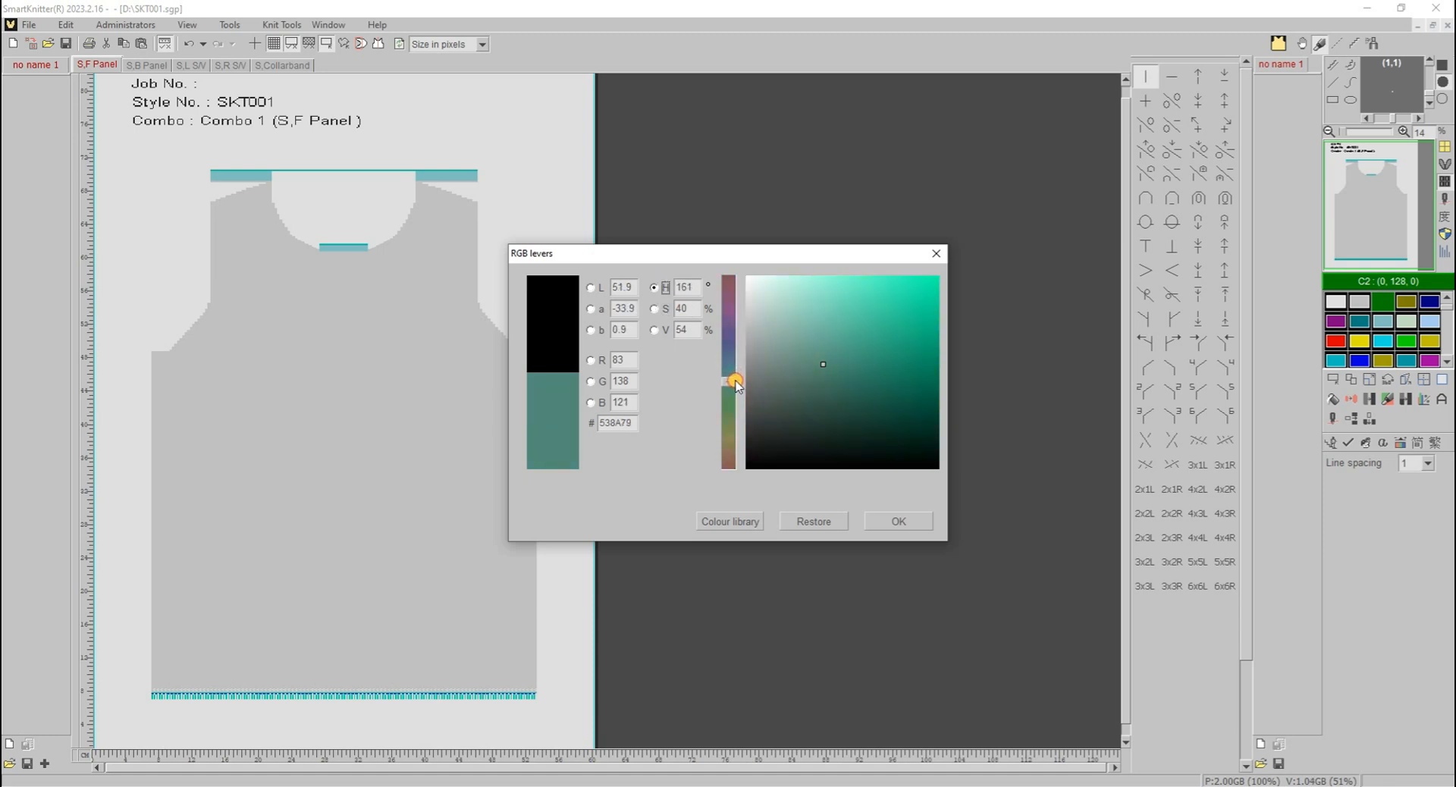
left_click(899, 522)
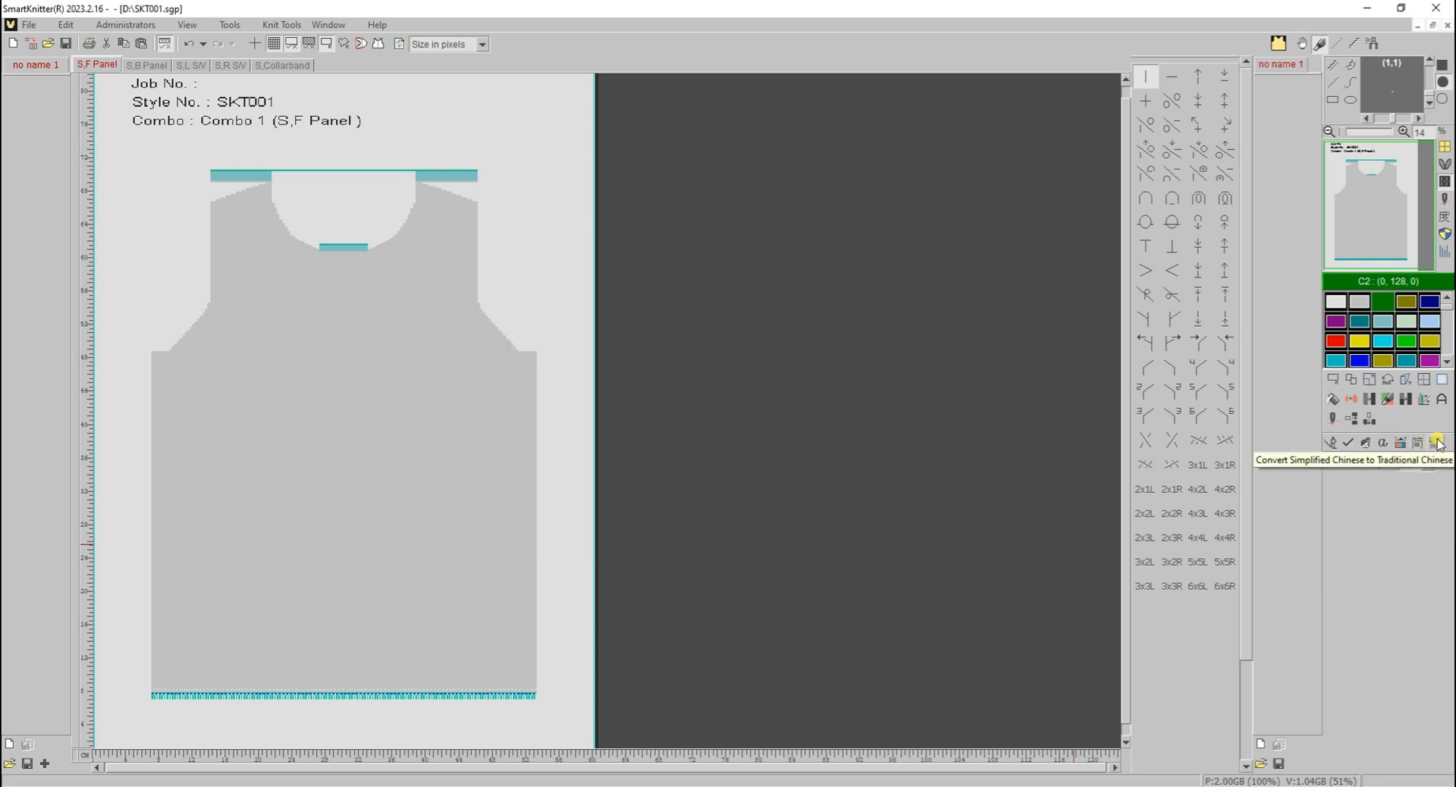
- Set the line spacing to 1, place the text SMARTKNITTER across the front panel's chest, and commit it
left_click(1428, 464)
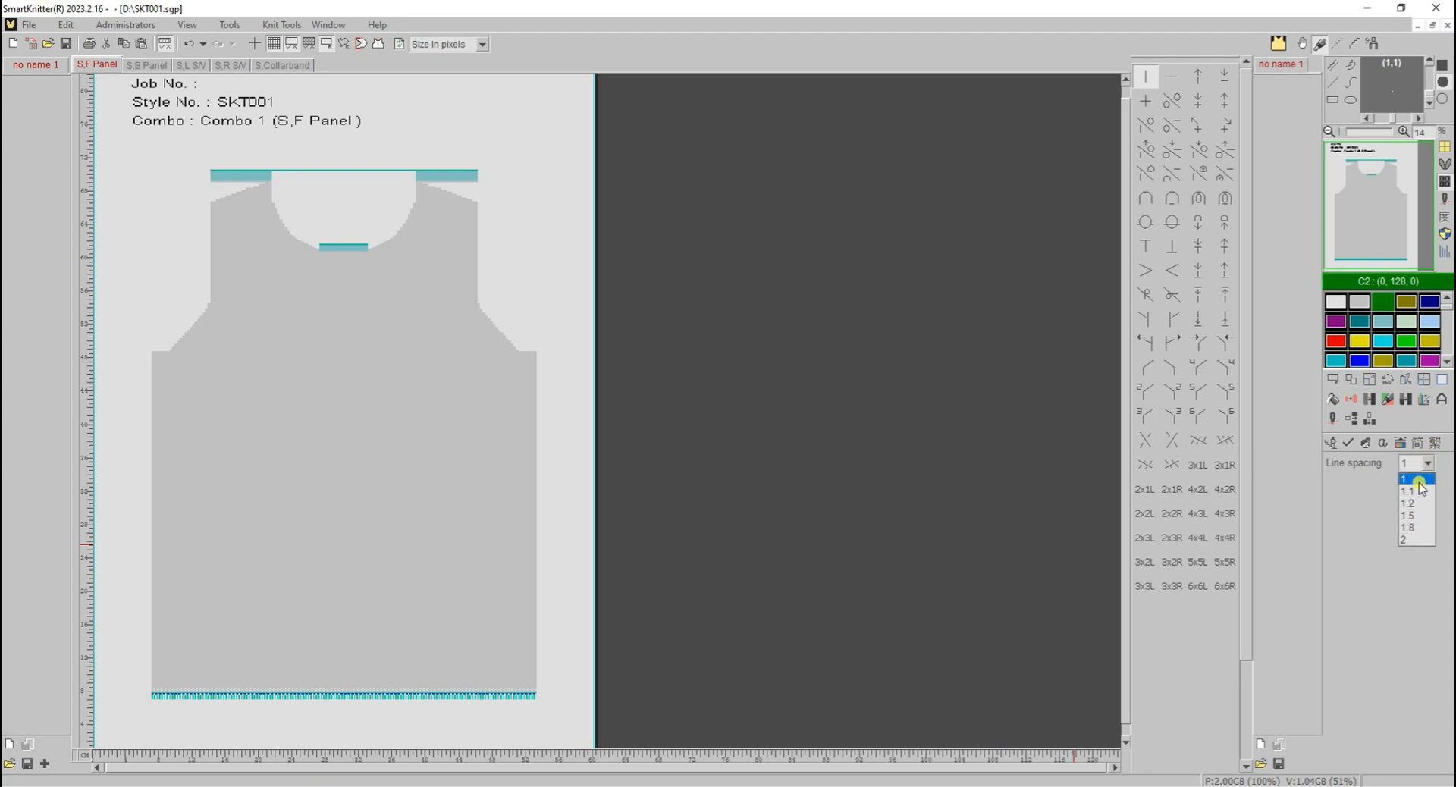
left_click(1422, 486)
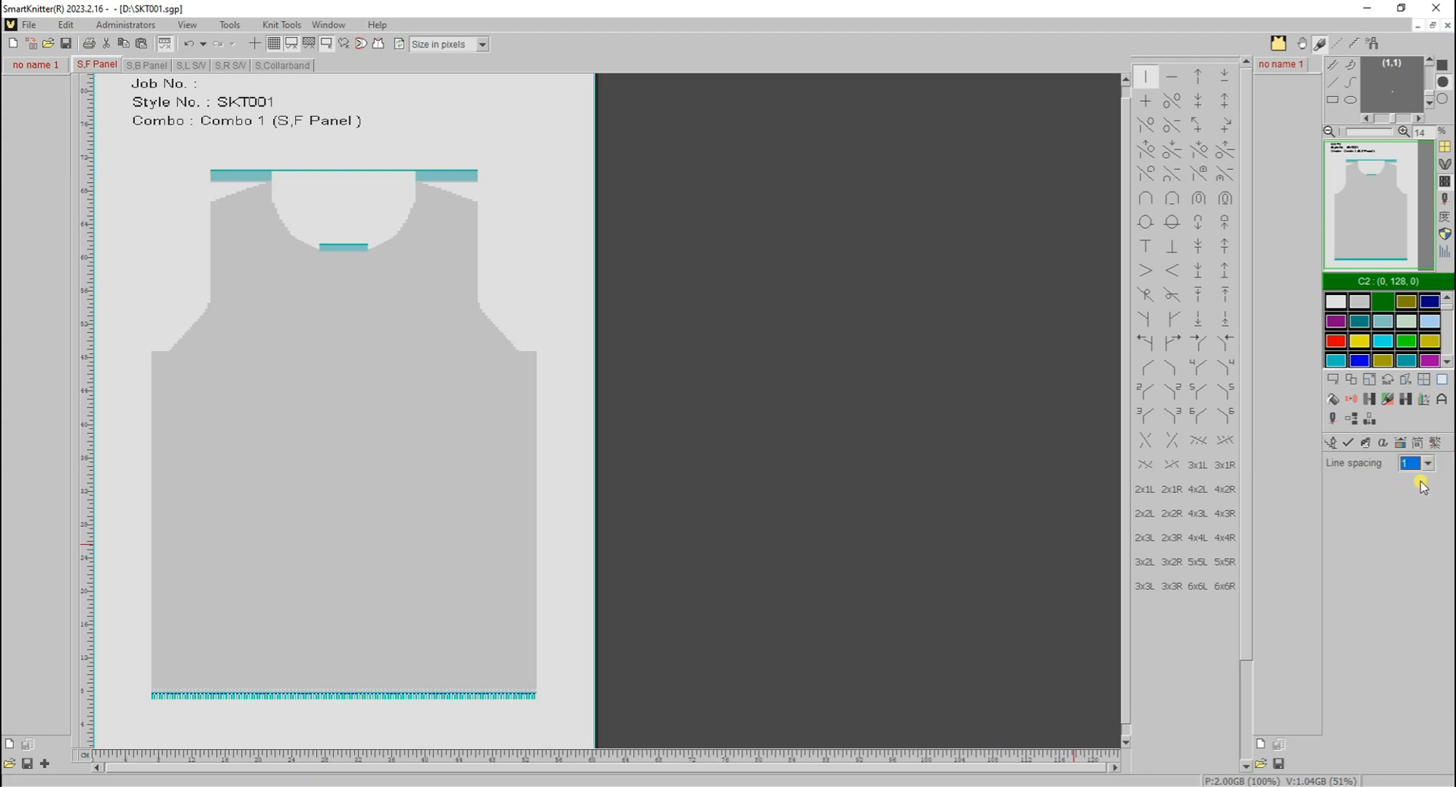
left_click(213, 411)
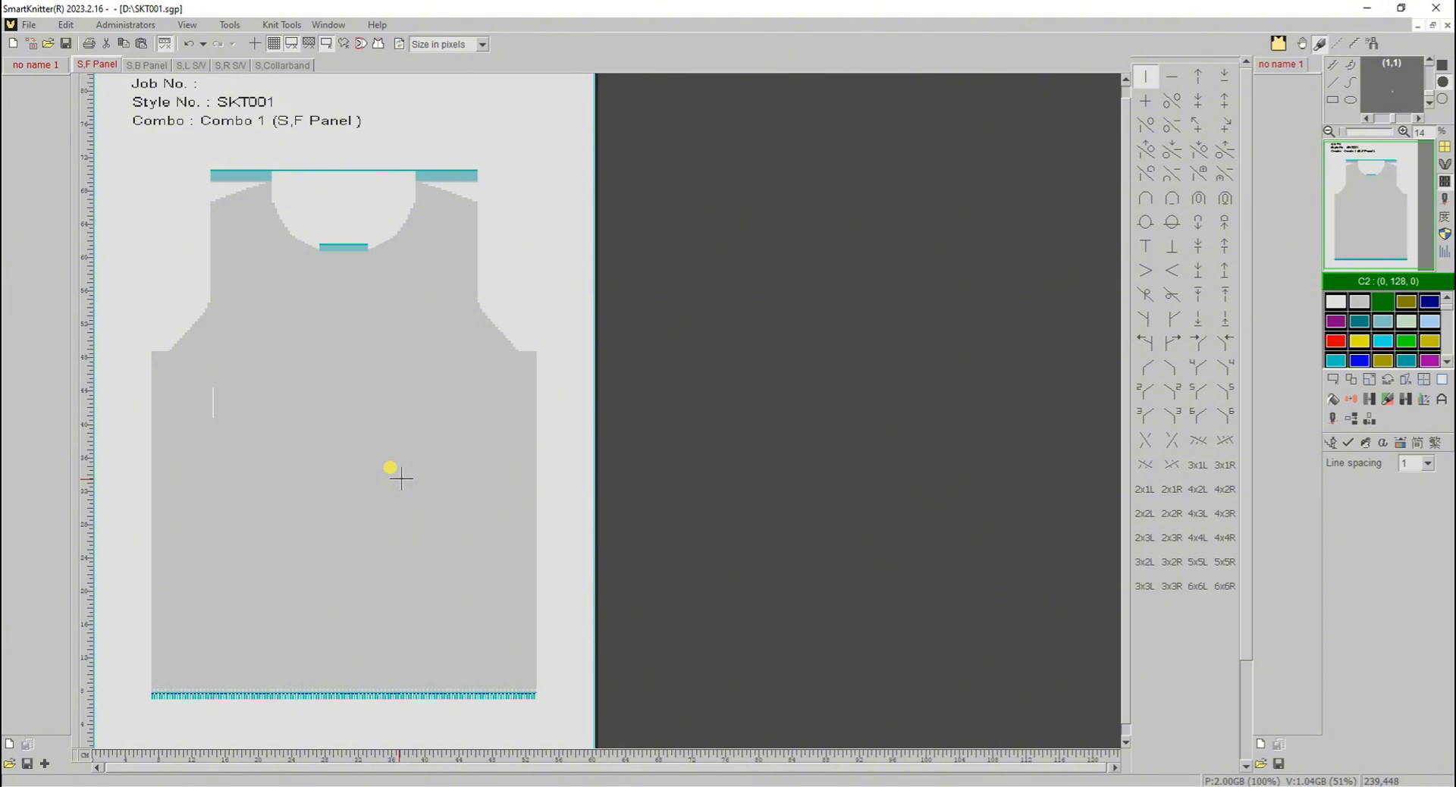
type("SM")
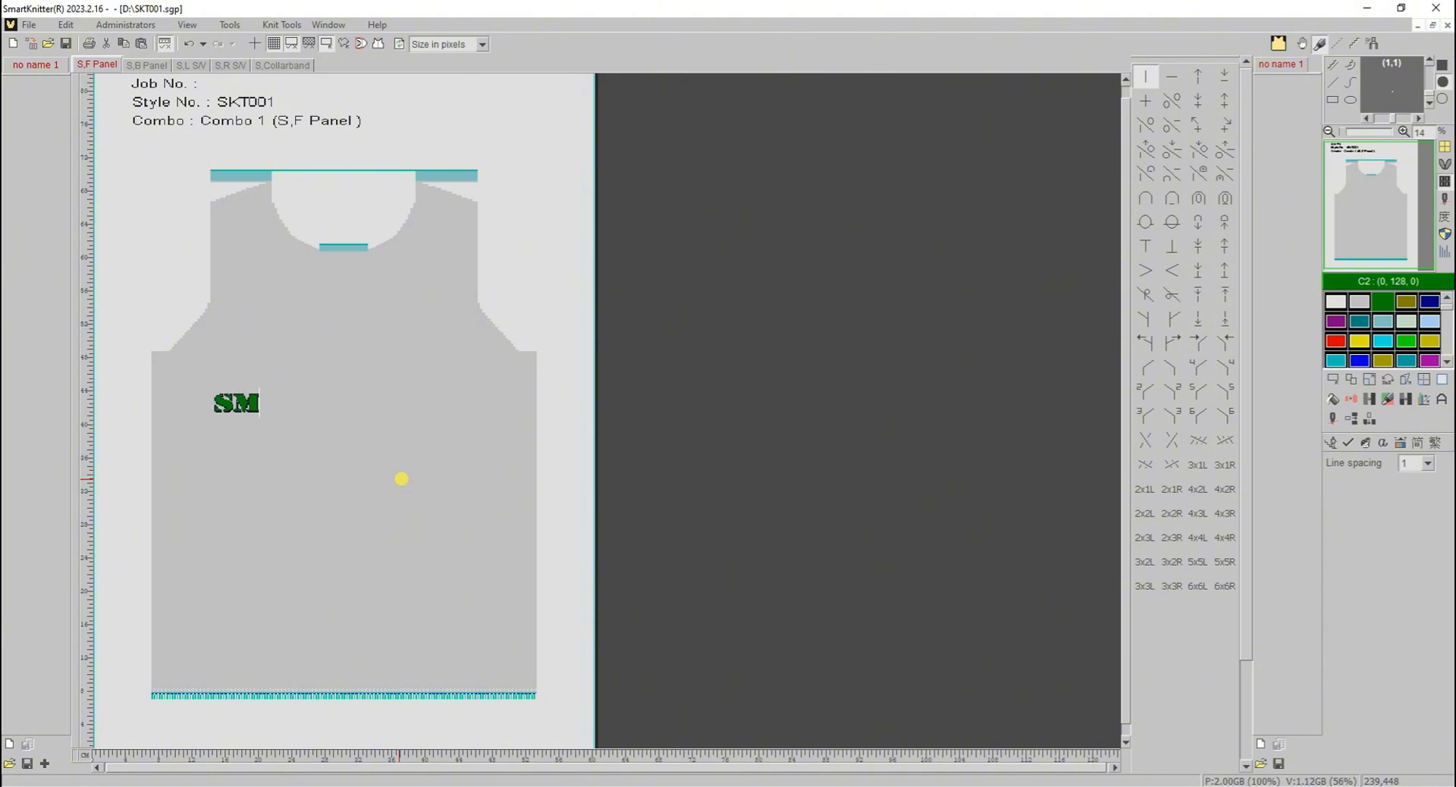
type("ARTKN")
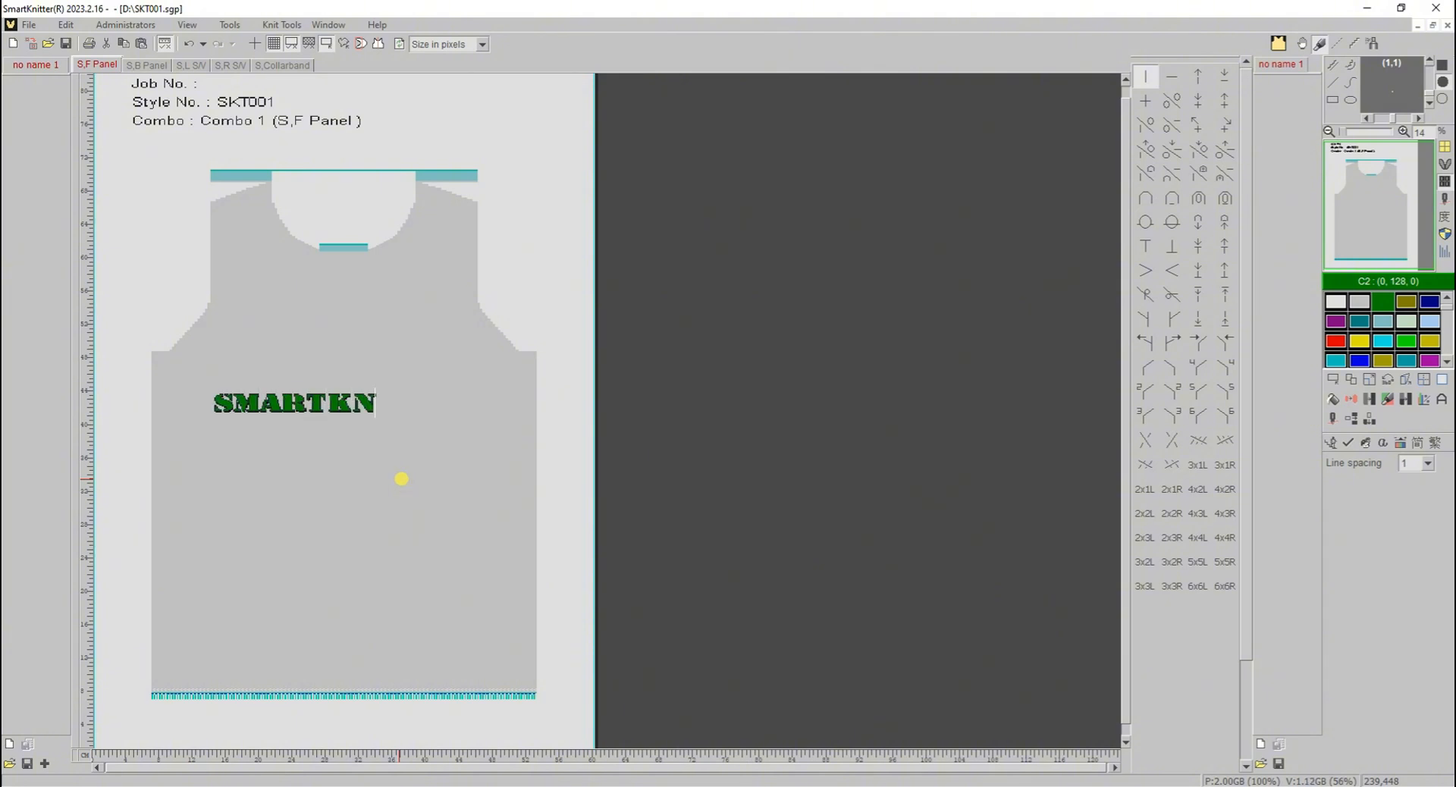
type("ITTER")
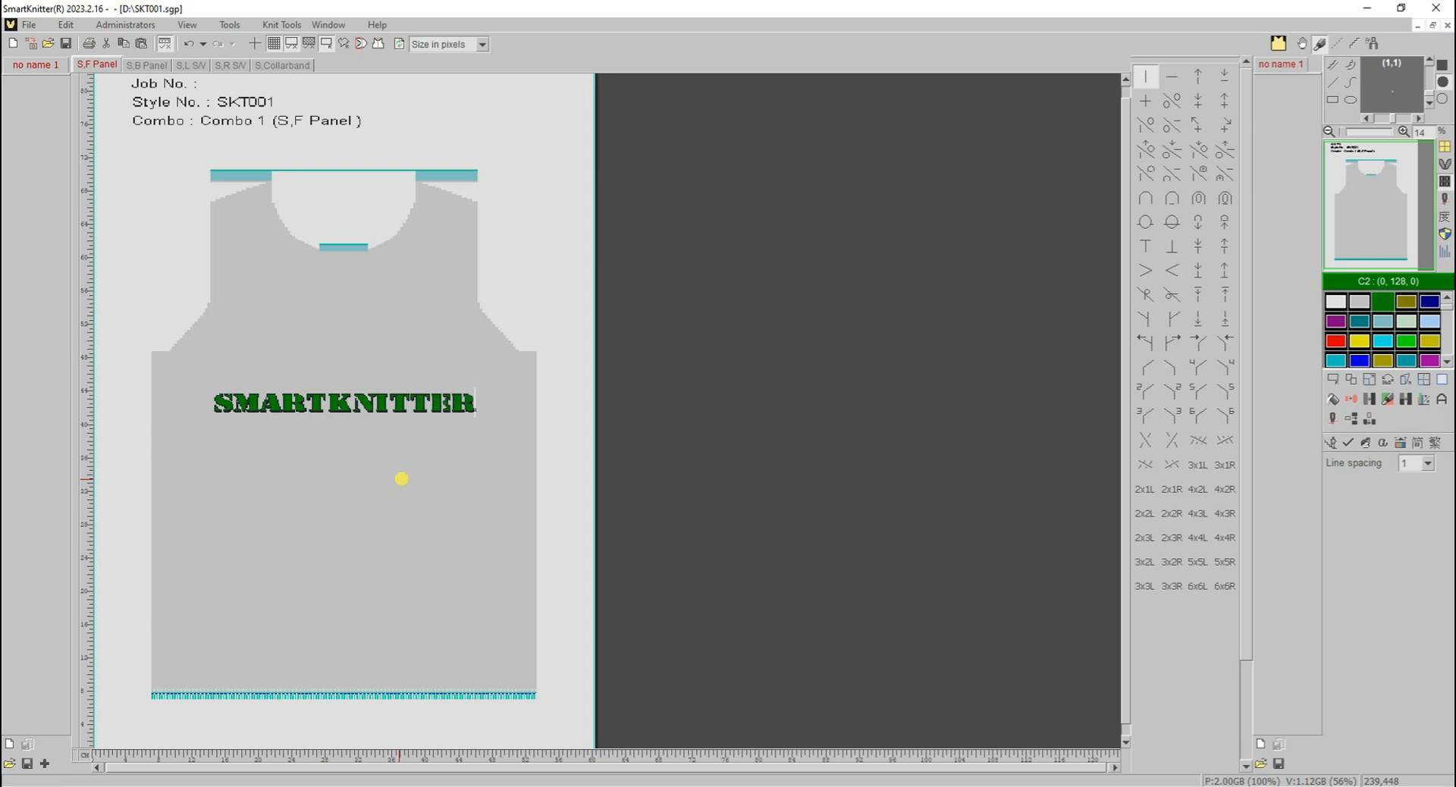
left_click(1358, 452)
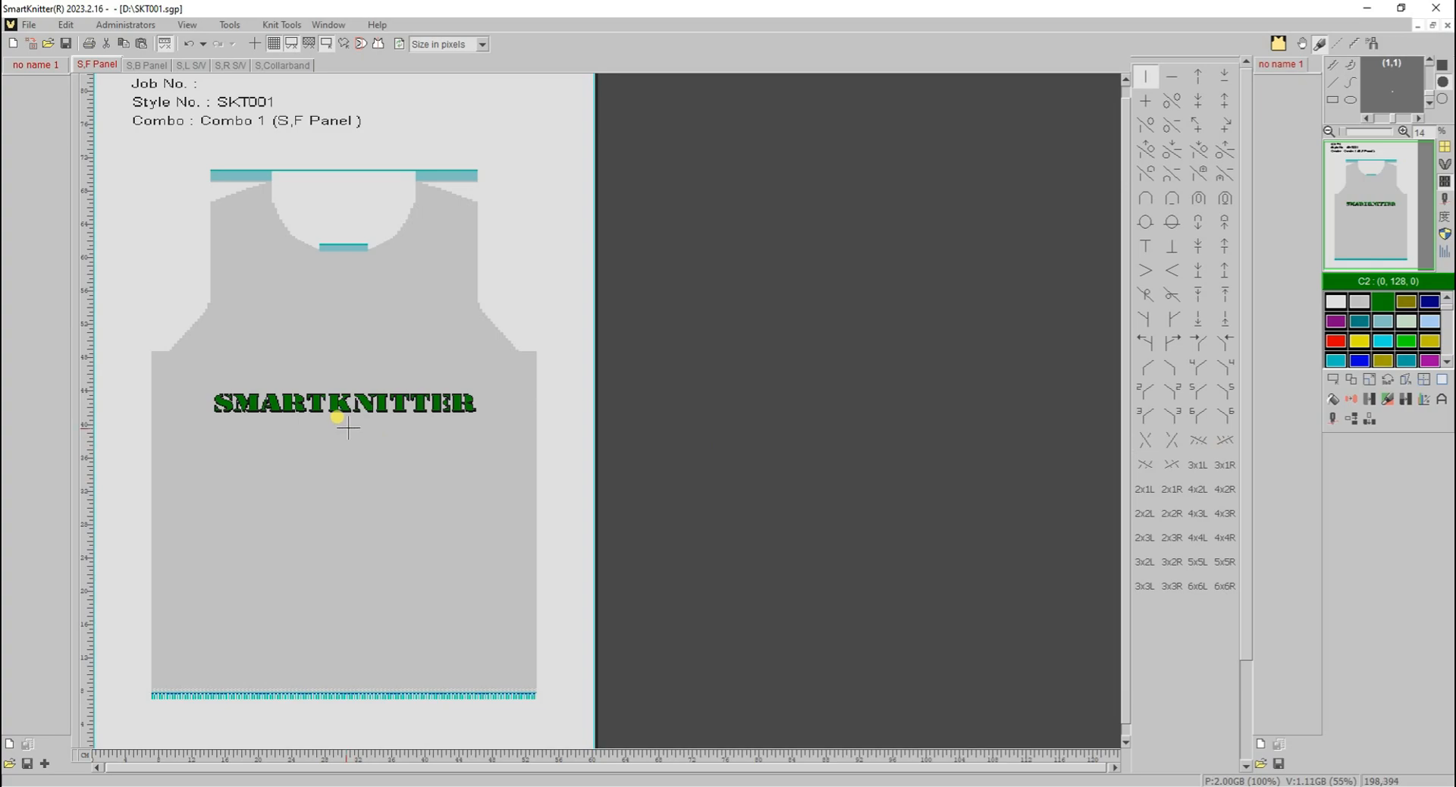
- Examine the stitches, outline and shadow of the SMARTKNITTER lettering up close
scroll(337, 392, "up", 2)
scroll(337, 392, "up", 6)
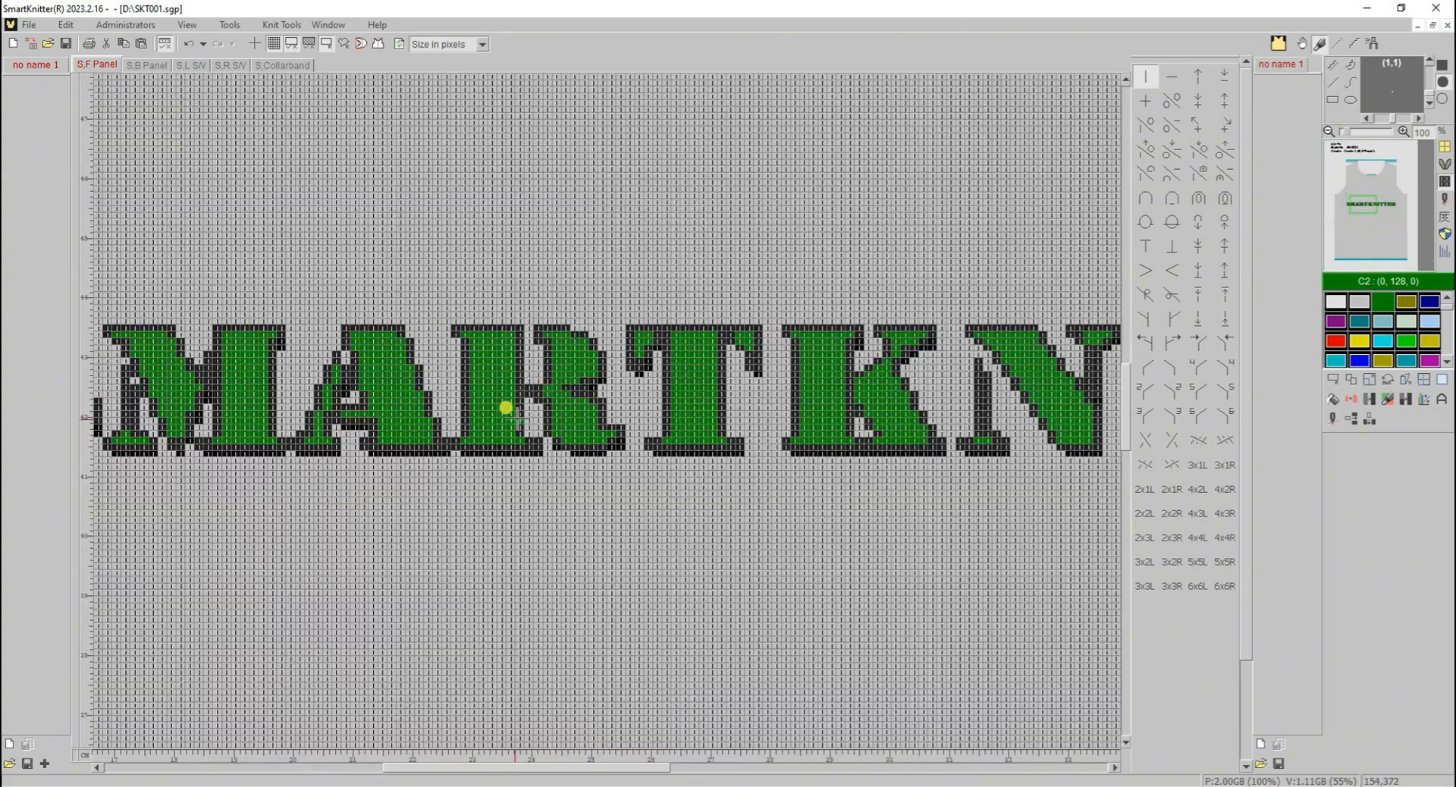
scroll(516, 418, "up", 1)
scroll(516, 429, "down", 1)
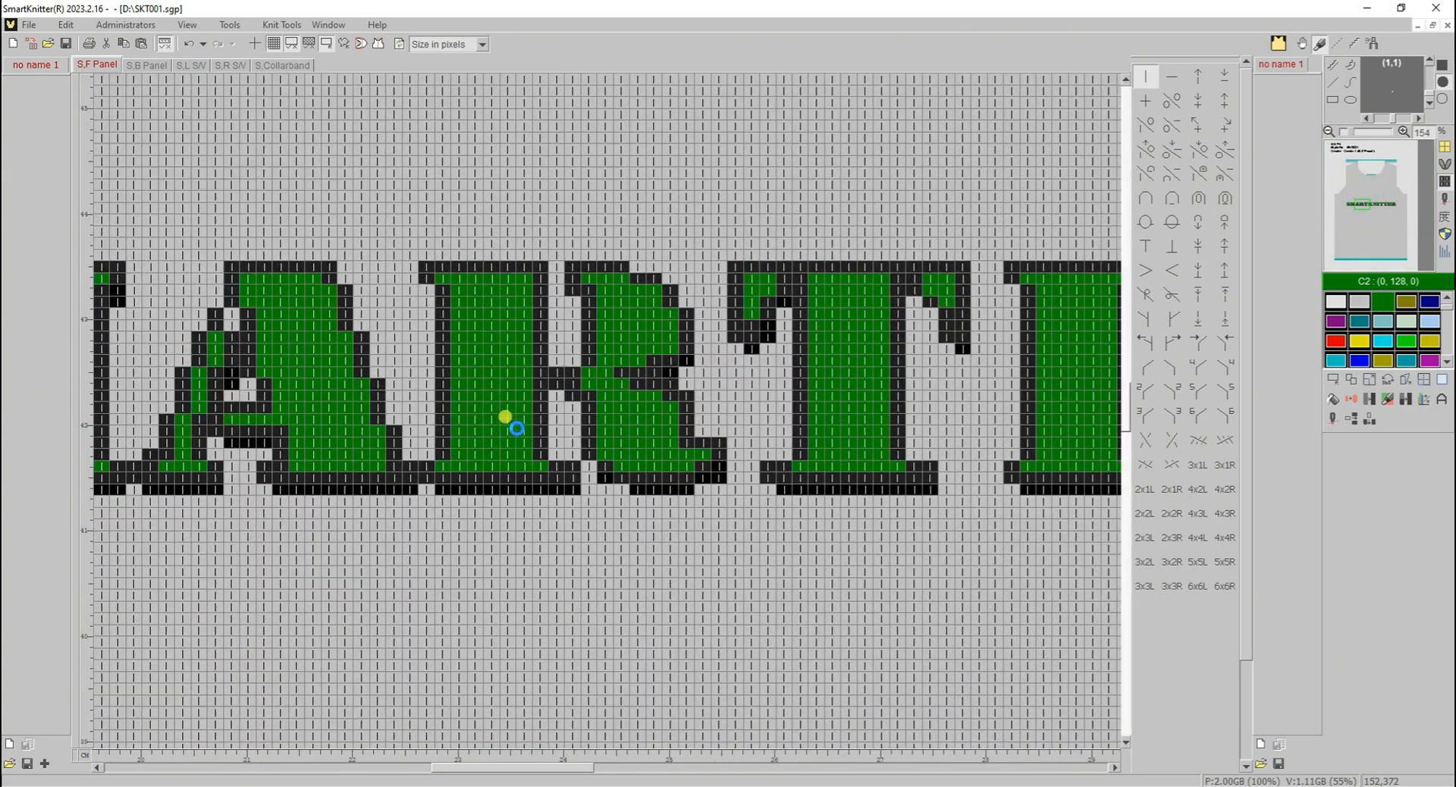
scroll(515, 430, "up", 1)
scroll(514, 432, "down", 2)
scroll(514, 432, "down", 5)
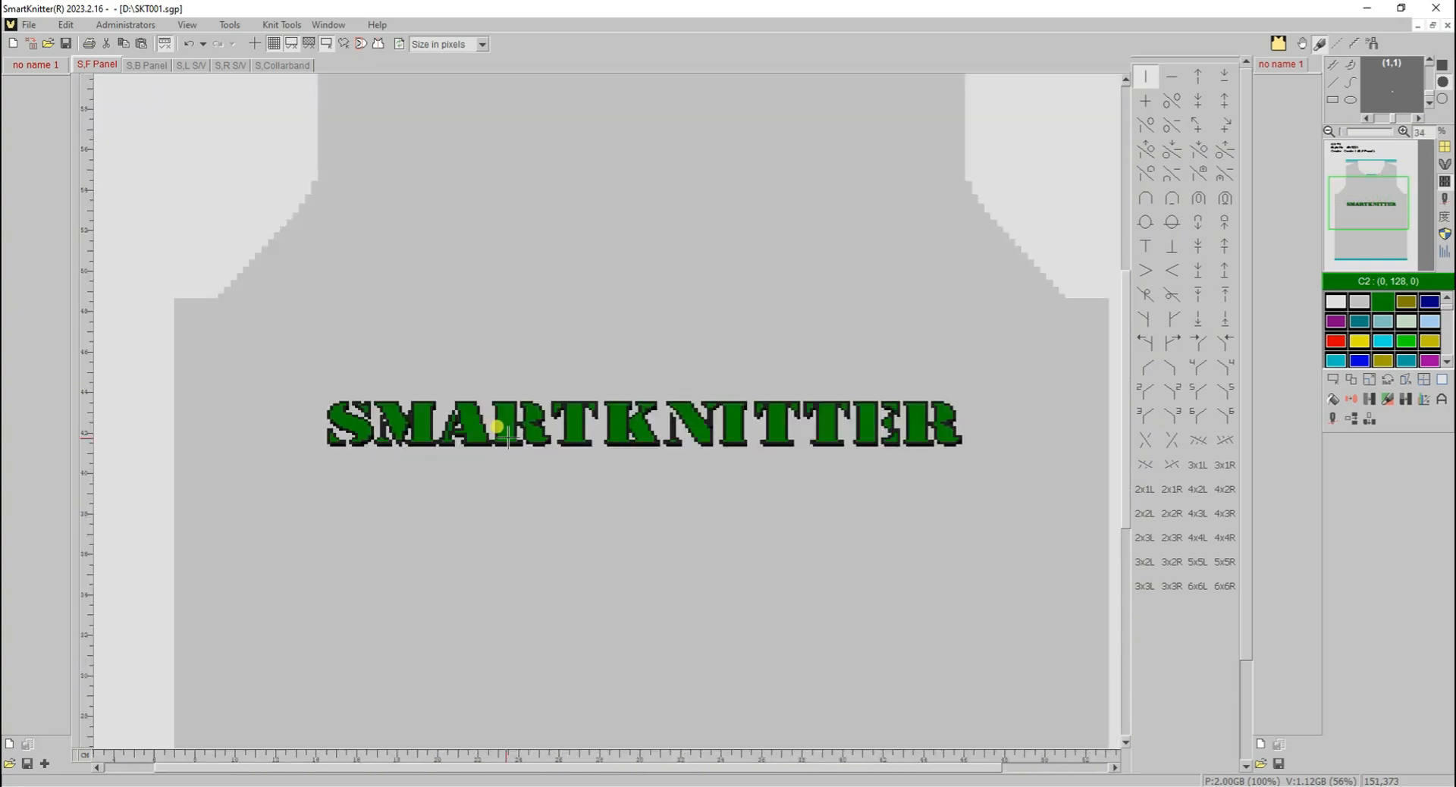
- Insert three single horizontal lines, one stitch row apart, just above the ribbing at the front panel's hem
left_click(1368, 242)
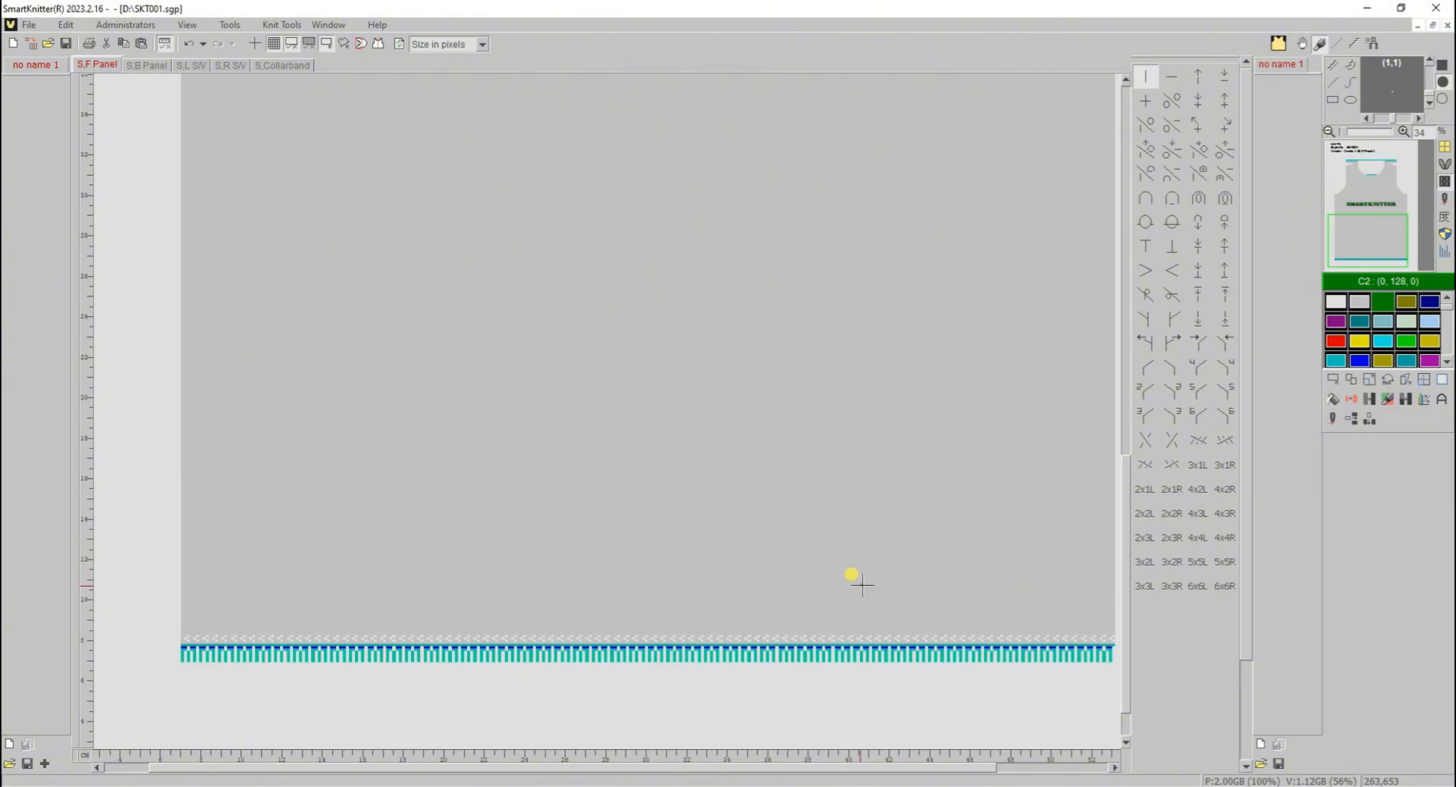
scroll(800, 530, "up", 5)
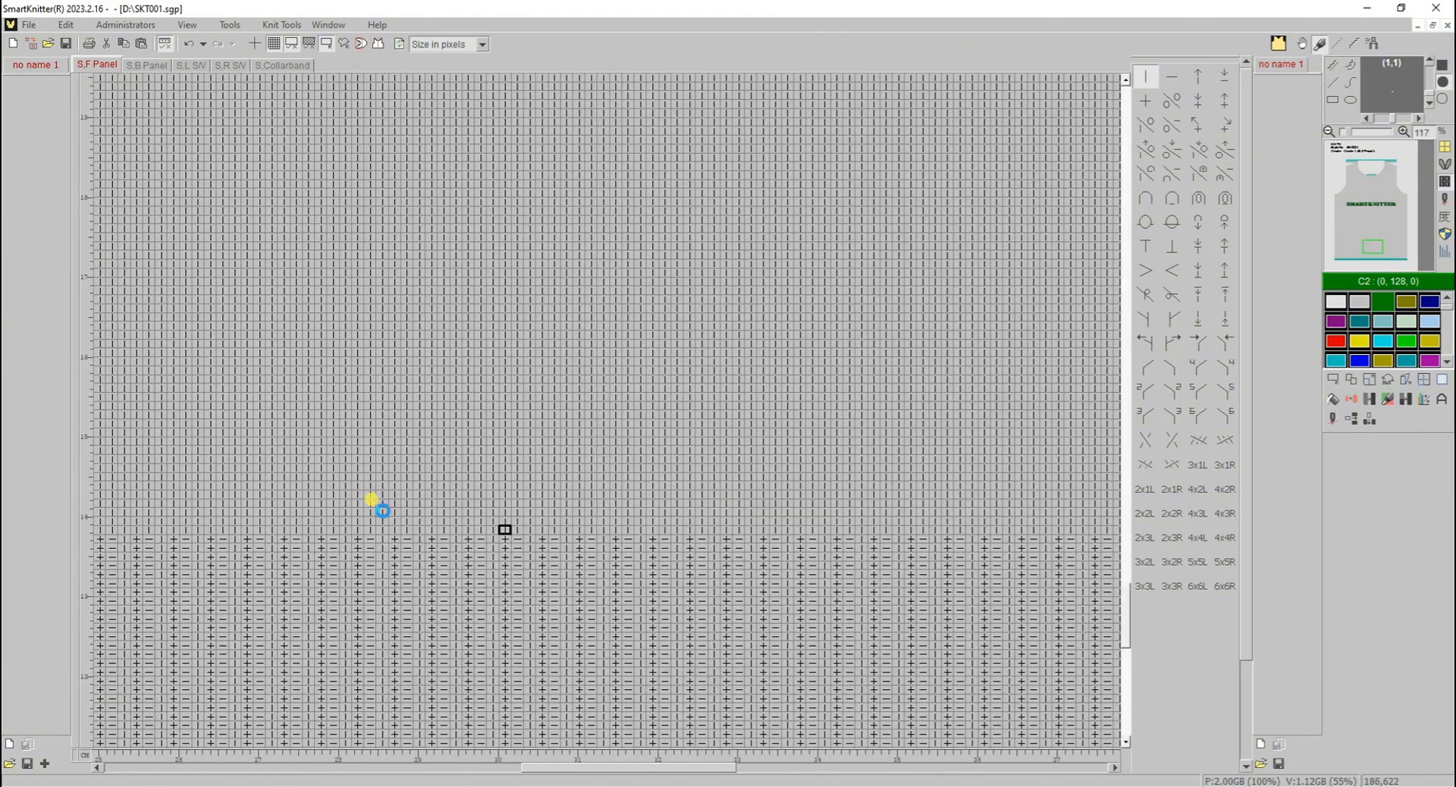
scroll(377, 505, "up", 2)
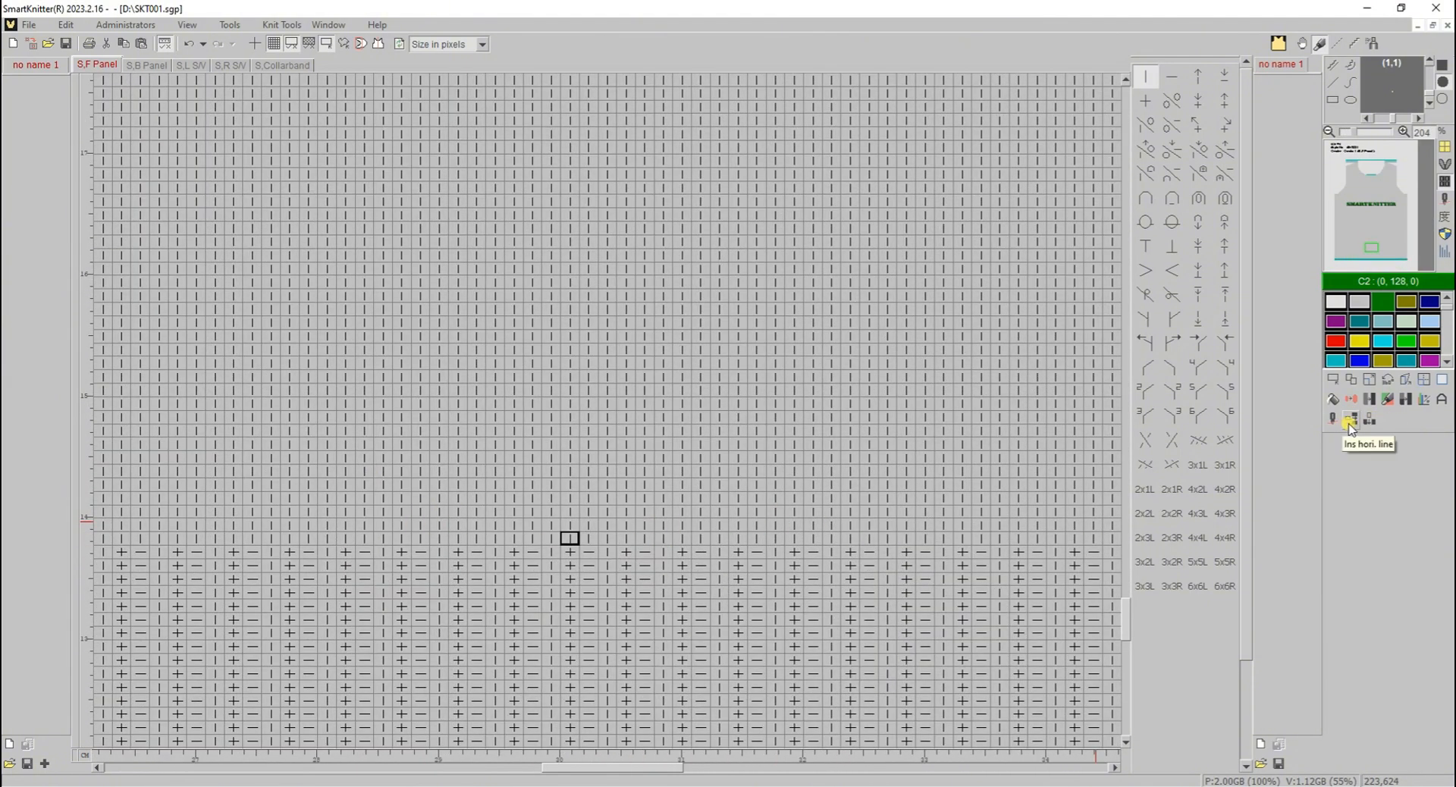
left_click(1350, 423)
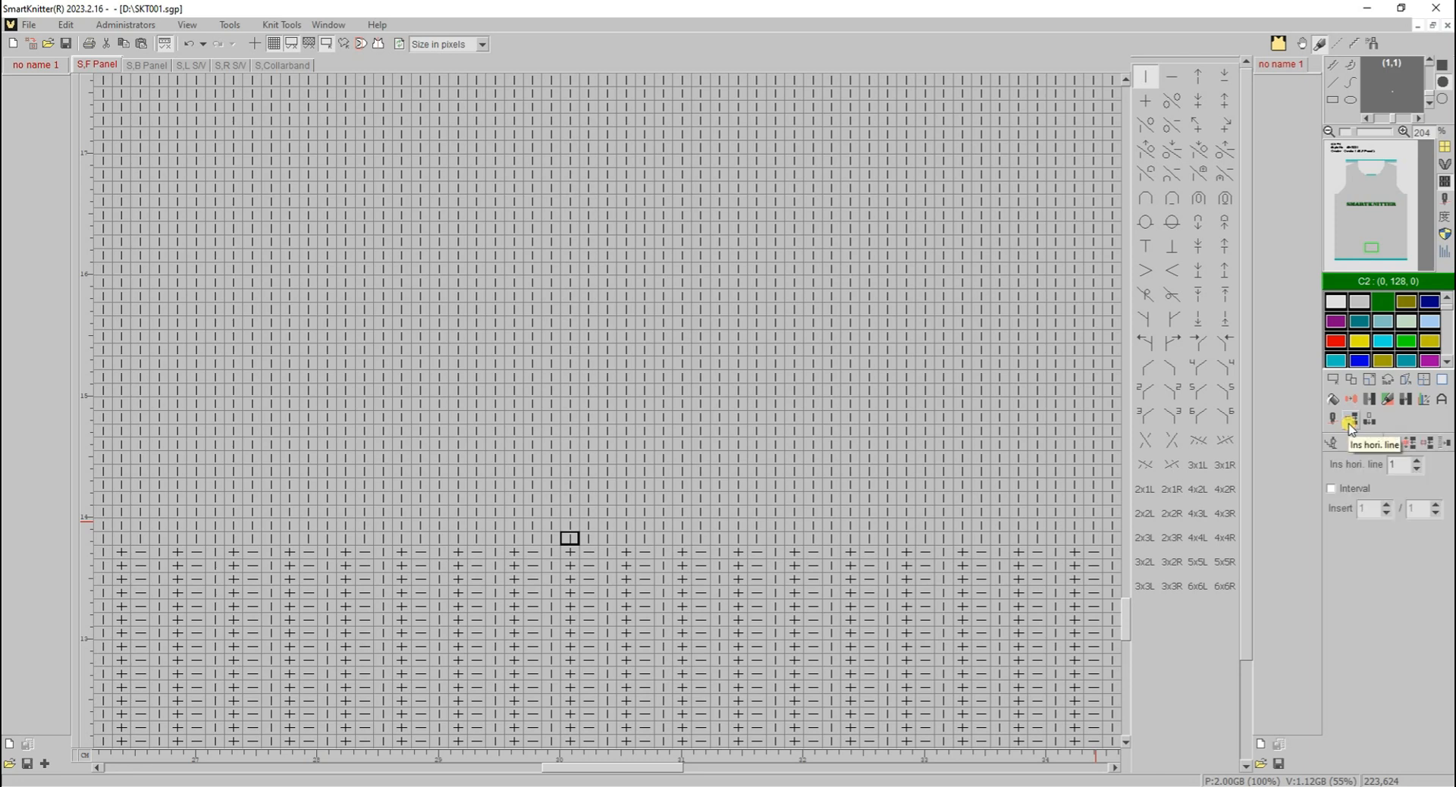
left_click(570, 522)
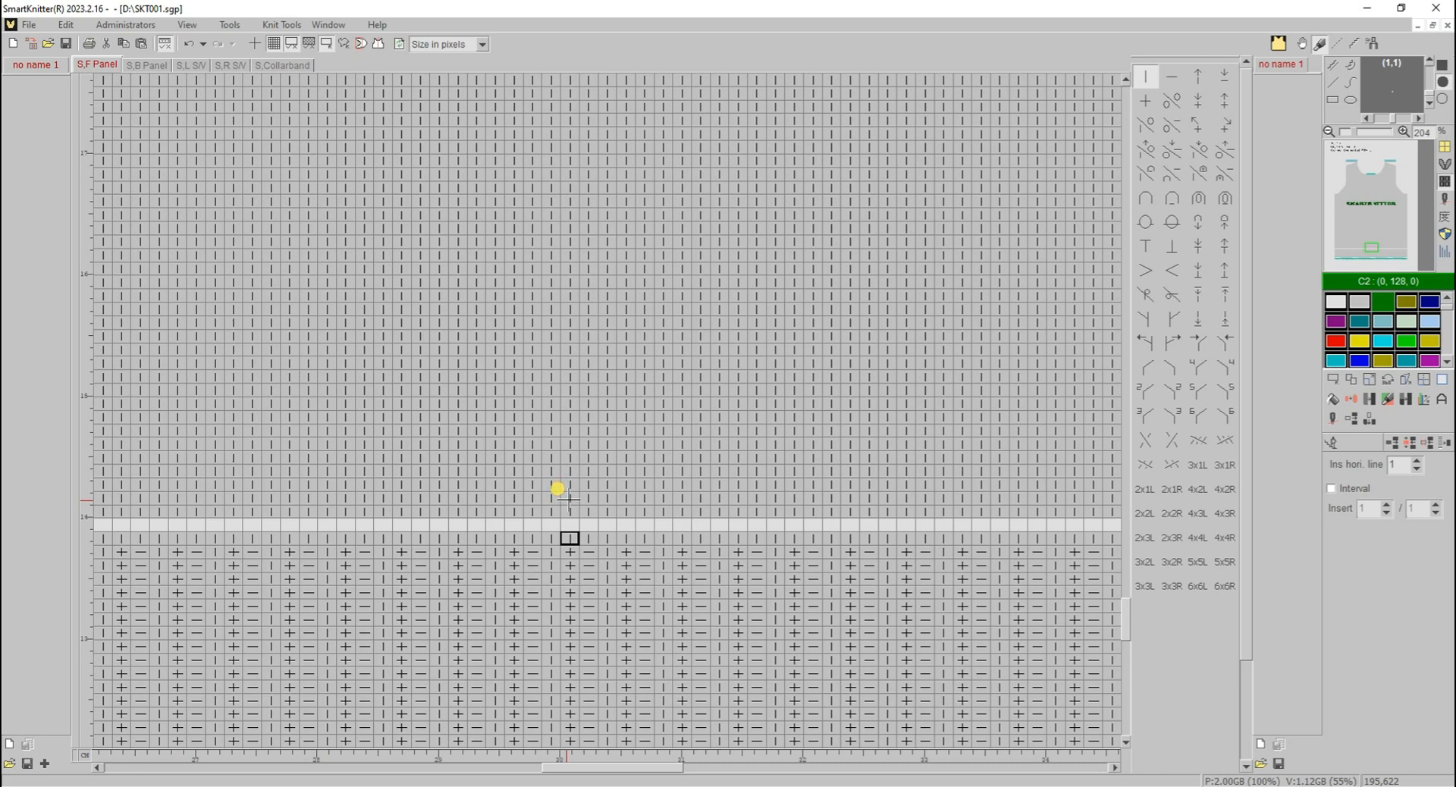
left_click(569, 499)
left_click(571, 471)
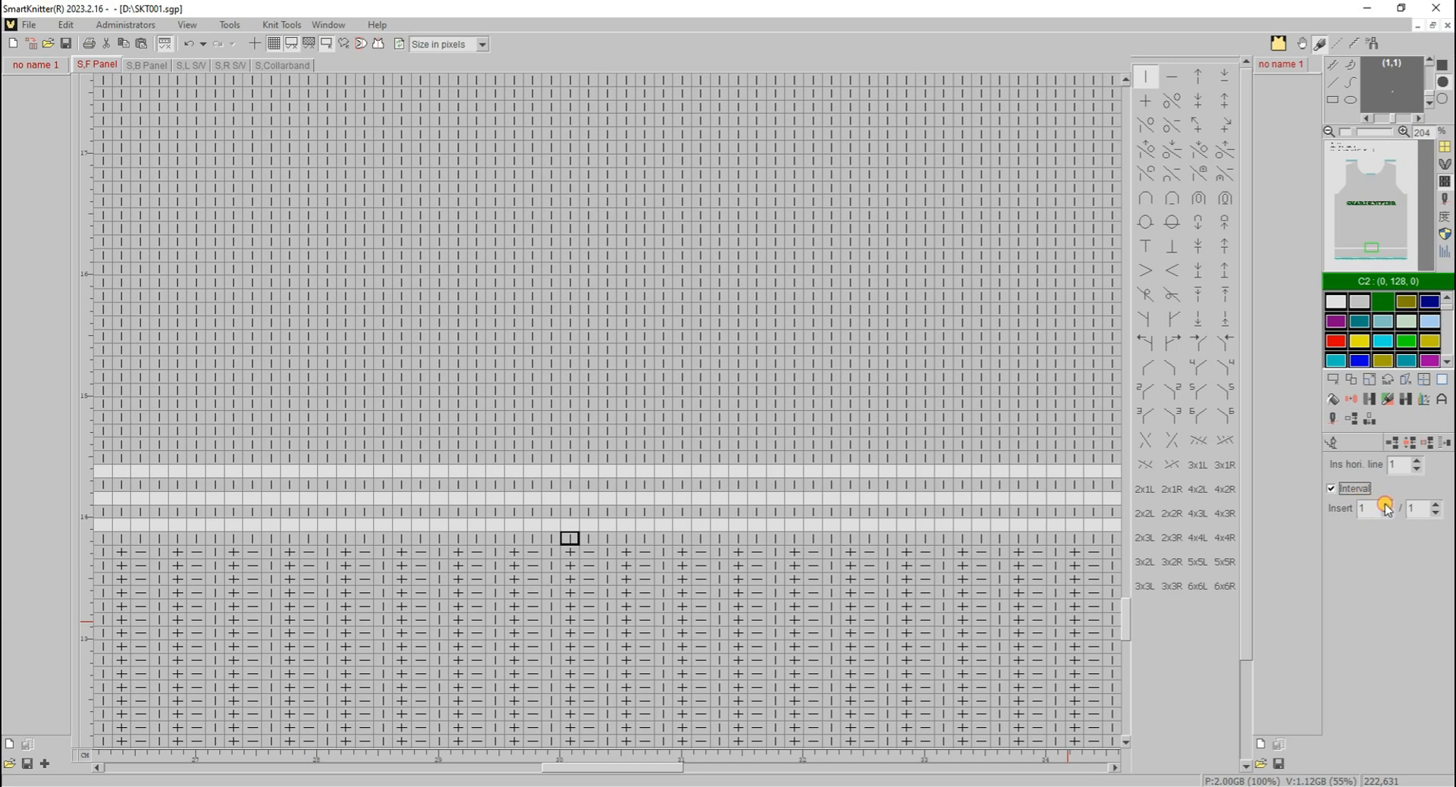
- Insert 10 horizontal lines above the single inserted rows, with the interval enabled and set to 2 / 4
left_click(1386, 506)
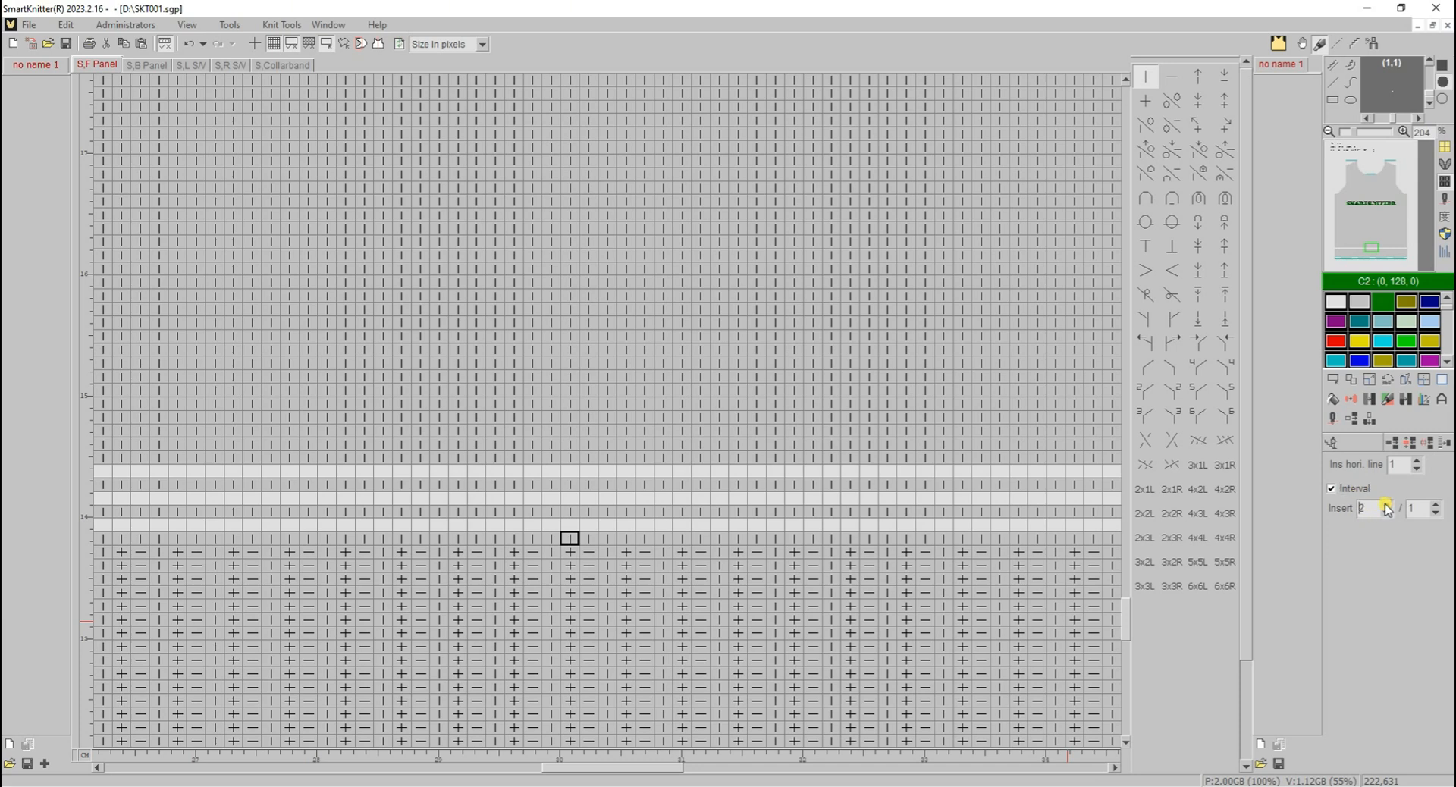
left_click(1436, 505)
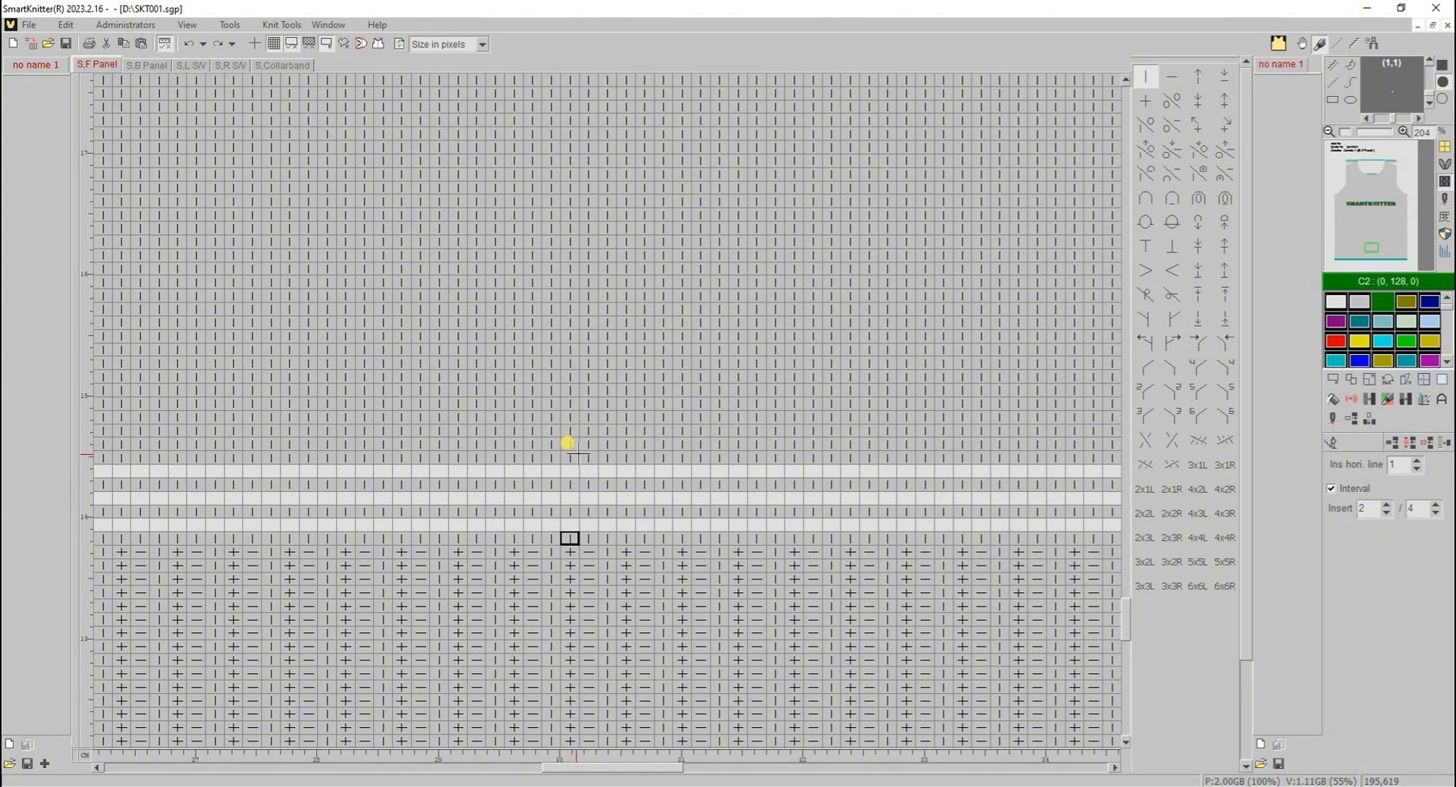
left_click_drag(562, 433, 559, 182)
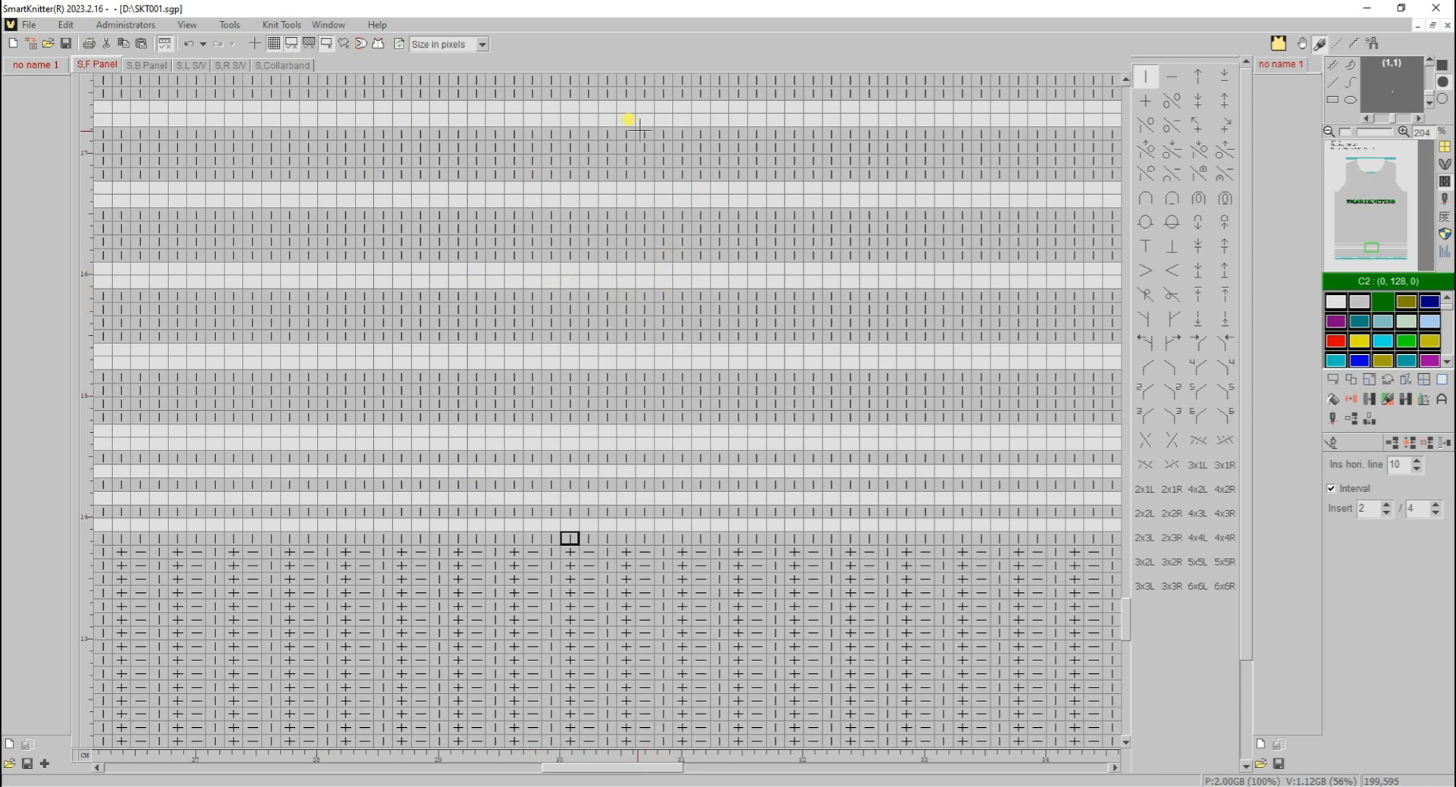
- Set the number of horizontal lines to 30 and insert them further up the front panel at the 2 / 4 interval
scroll(607, 407, "up", 4)
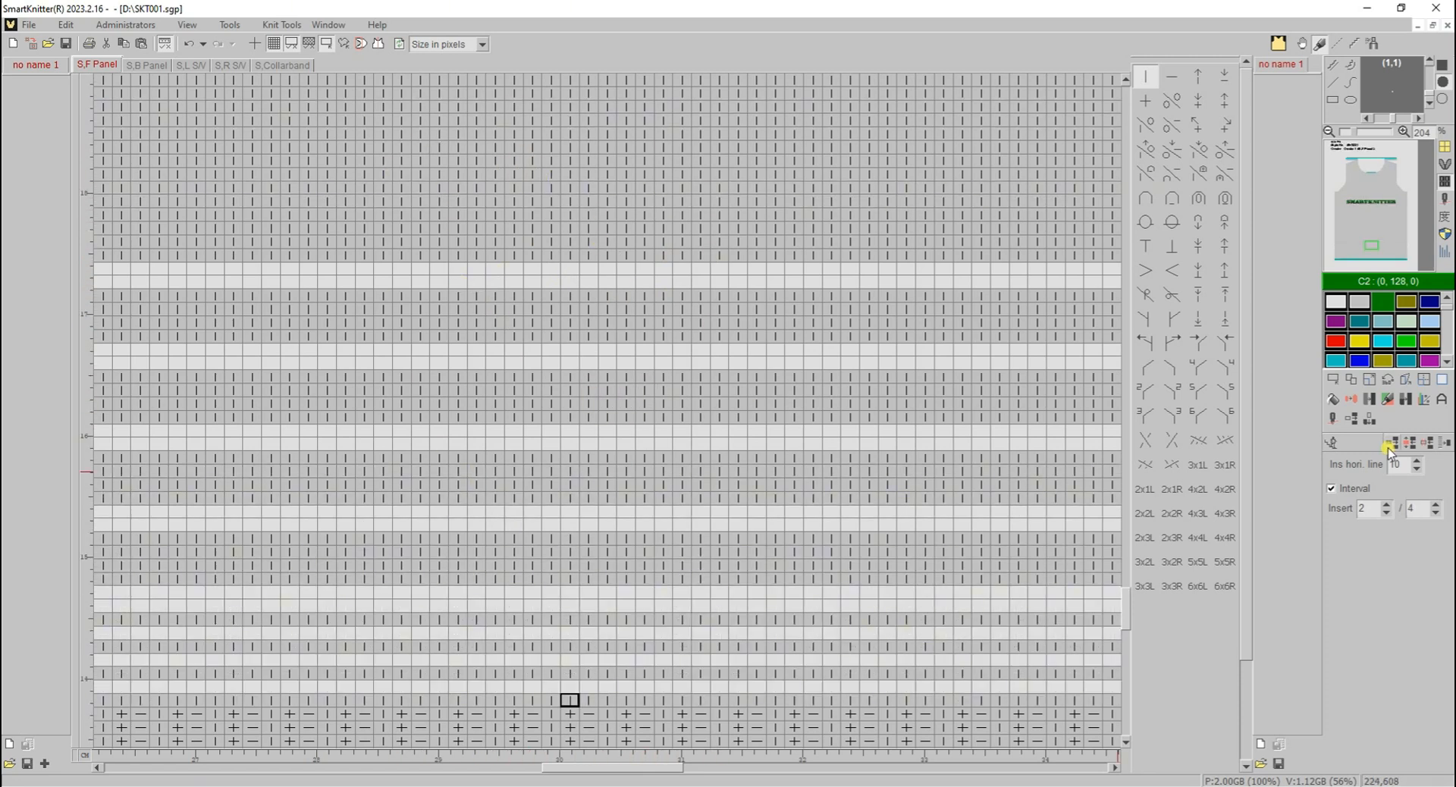
double_click(1400, 464)
type("30")
left_click(555, 231)
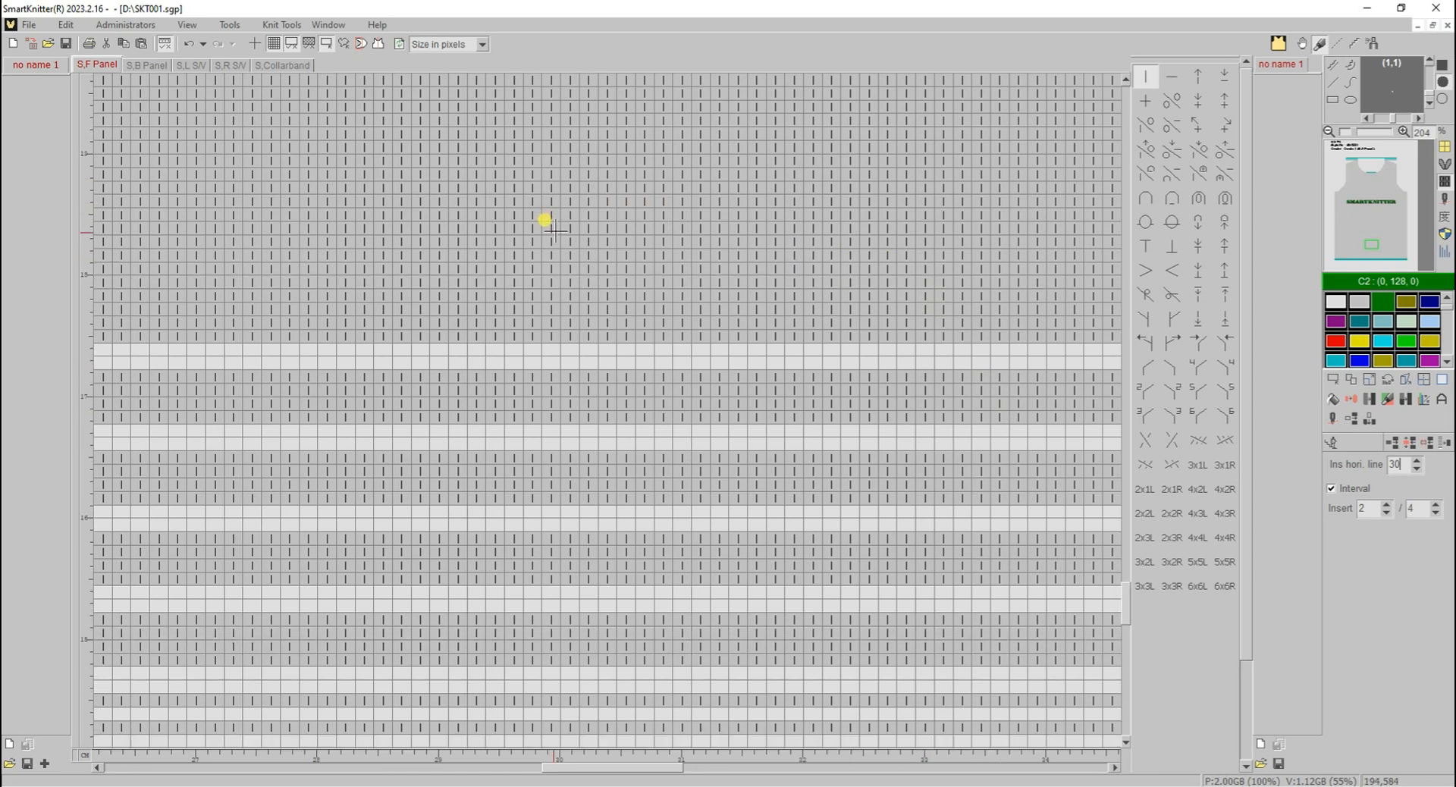
scroll(555, 231, "up", 2)
left_click(580, 238)
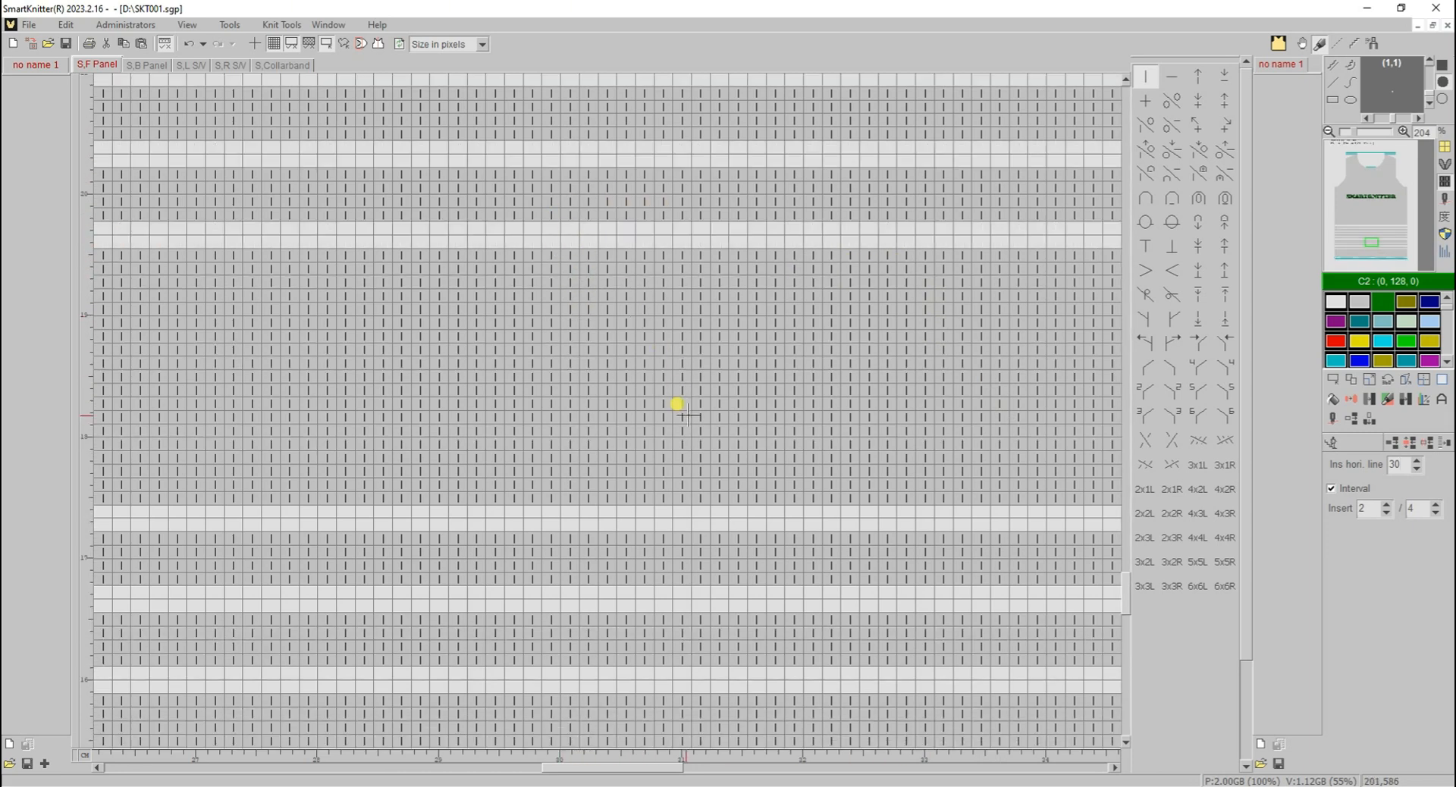
scroll(706, 370, "up", 16)
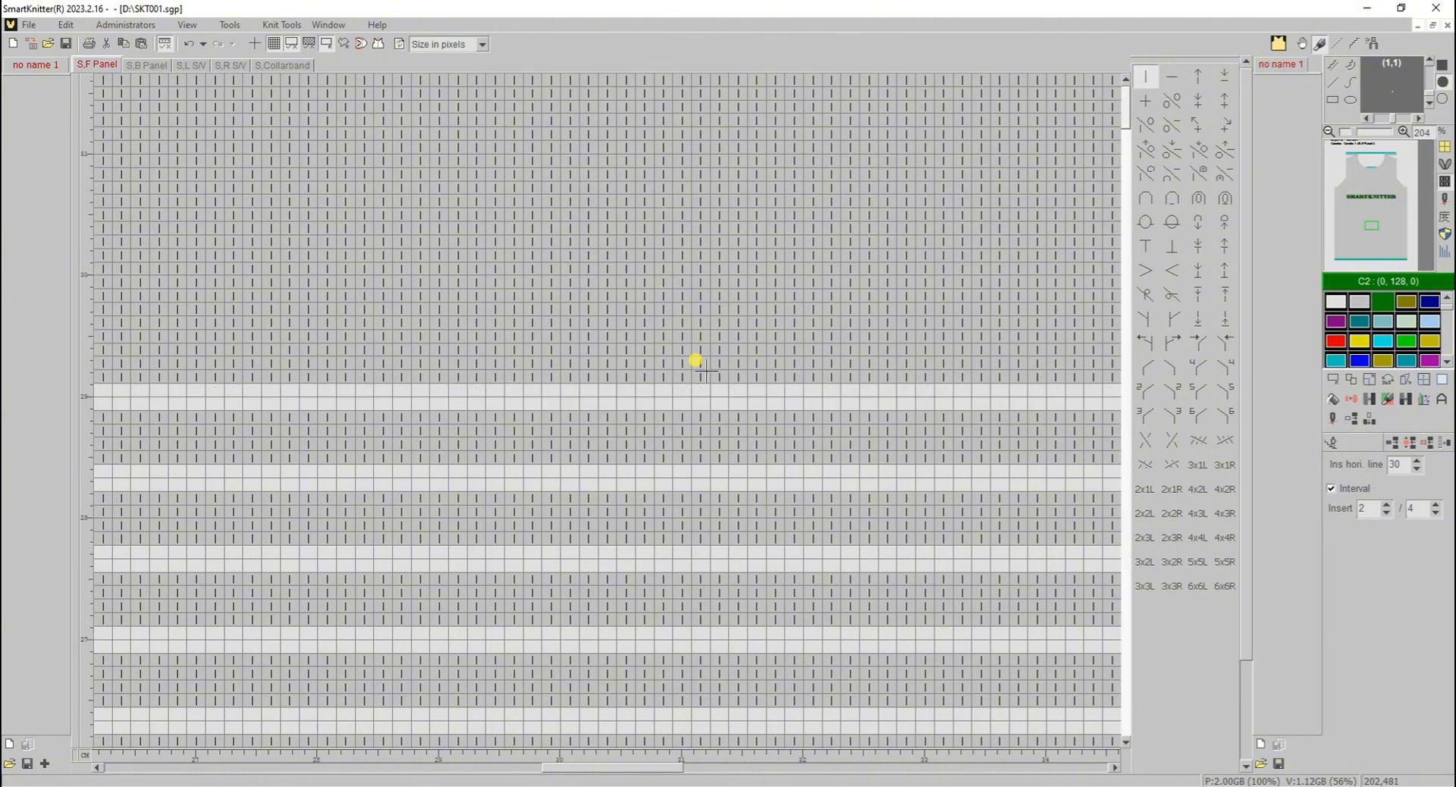
scroll(706, 371, "down", 14)
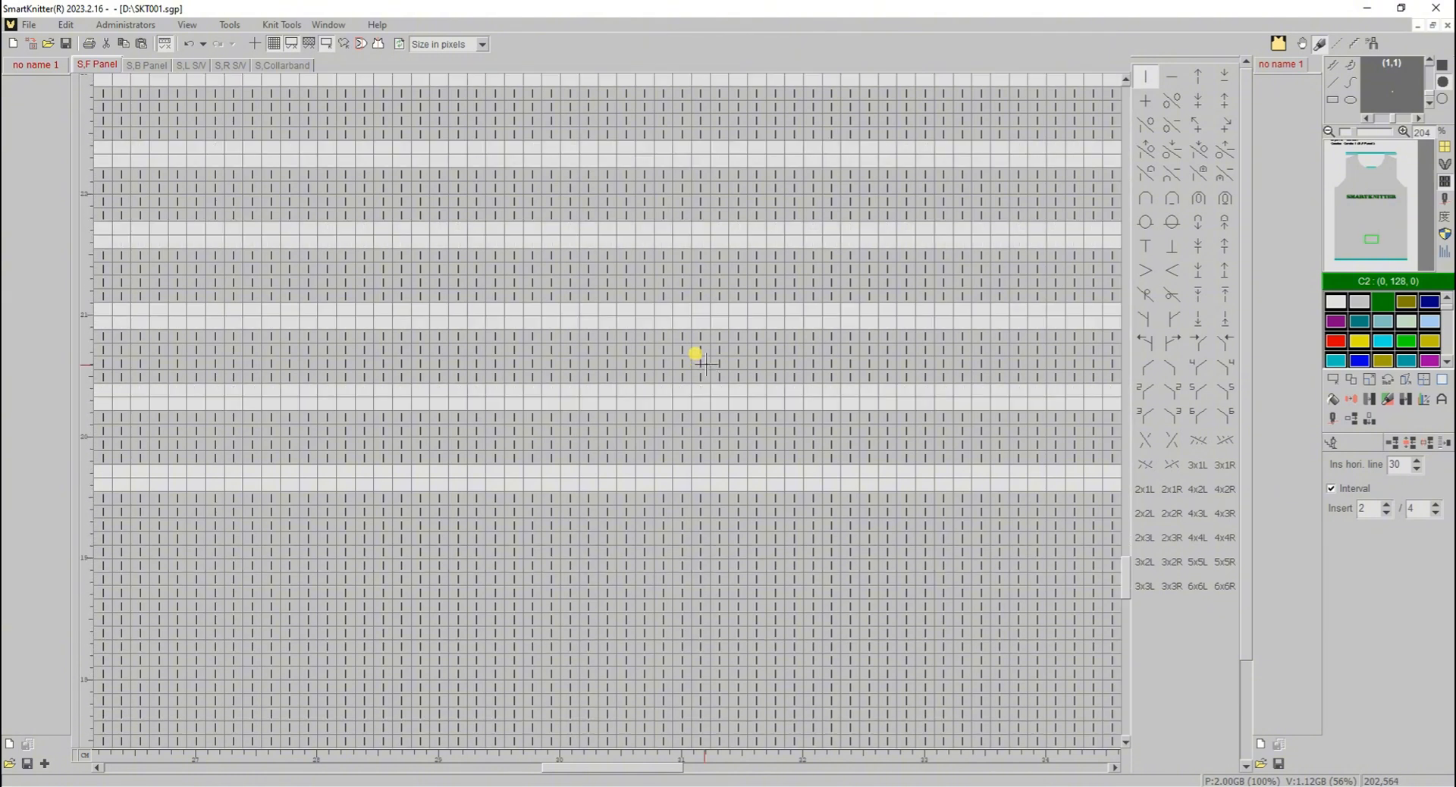
- Fill the stitch row just above the three single inserted lines near the front panel's hem with green C2
scroll(1008, 471, "down", 5)
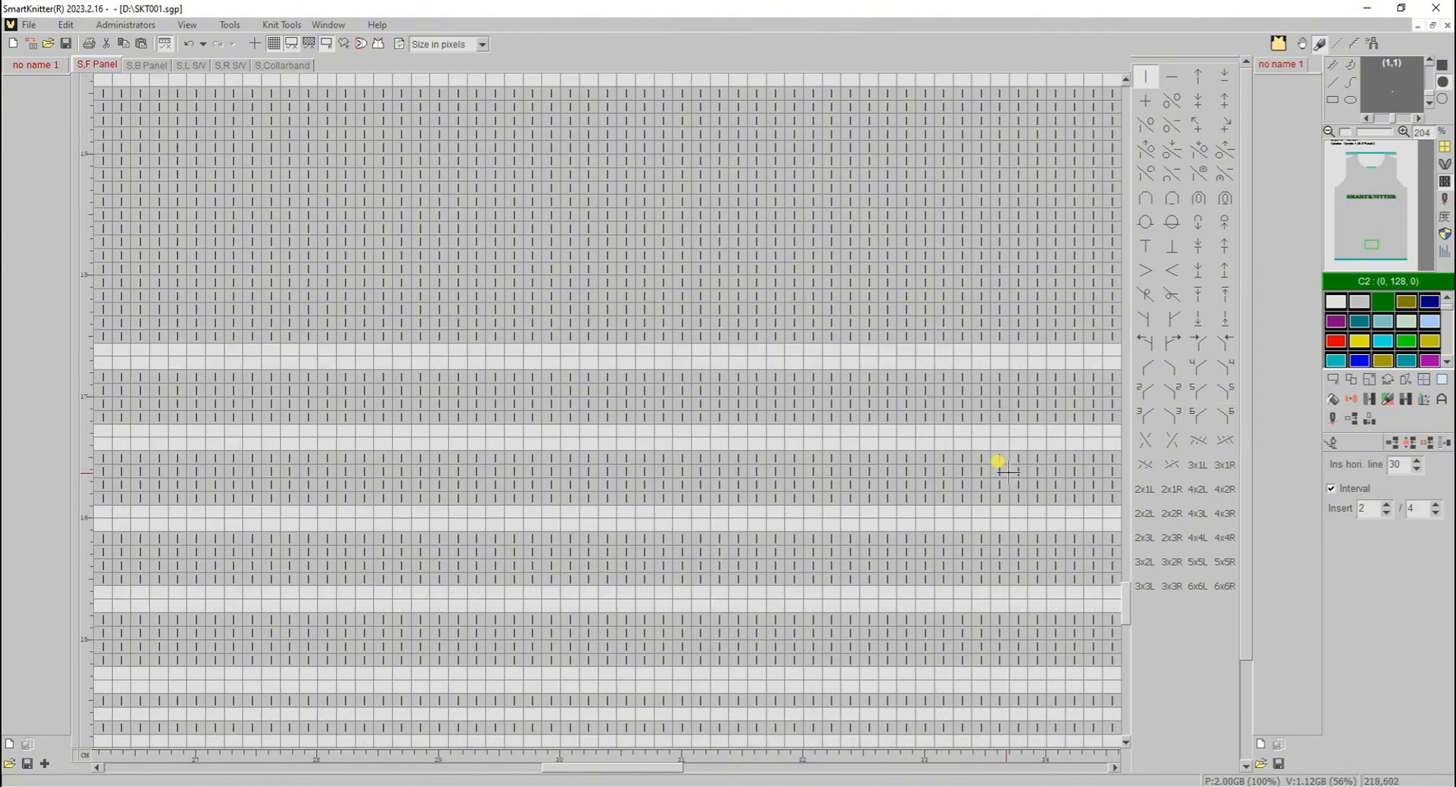
scroll(998, 463, "down", 2)
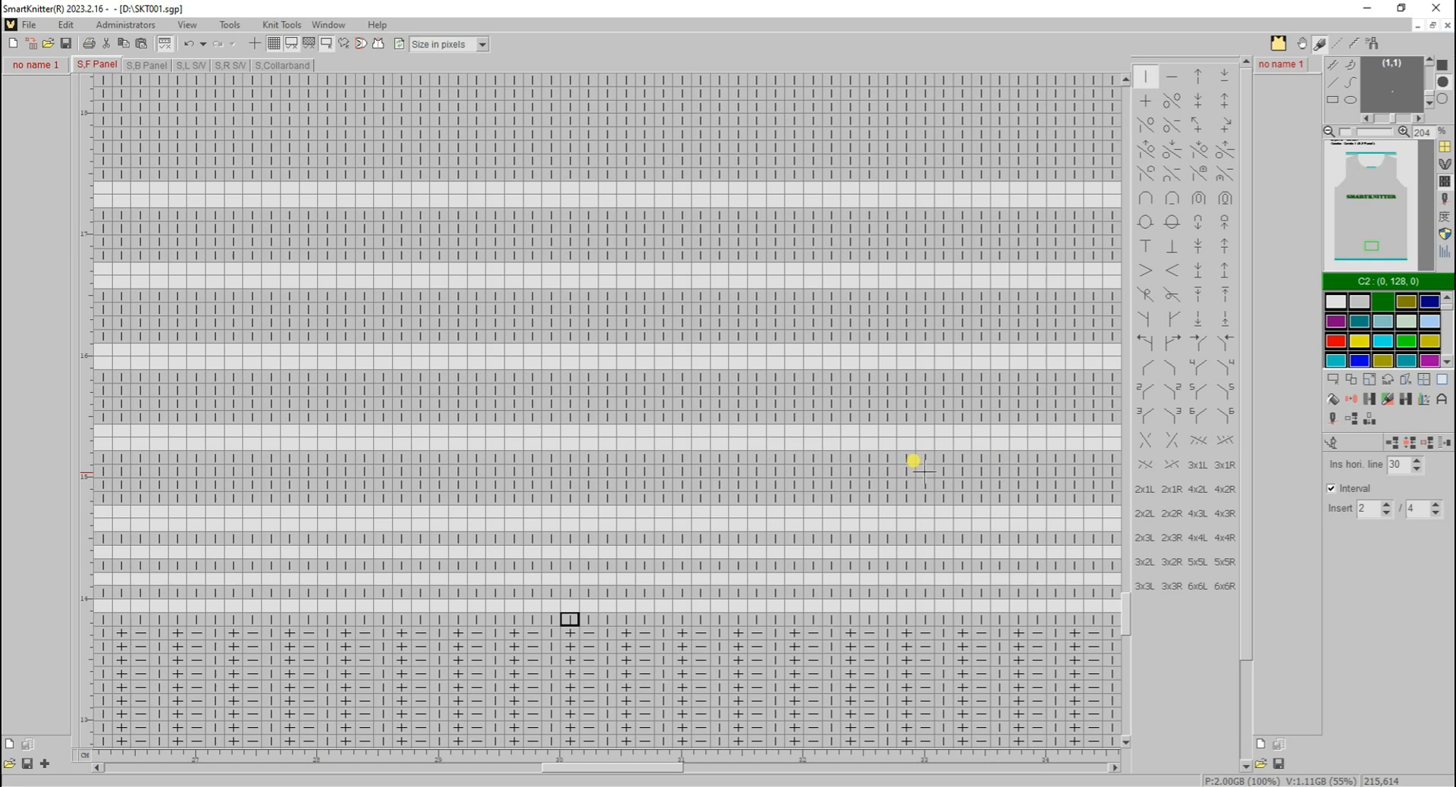
left_click(1334, 445)
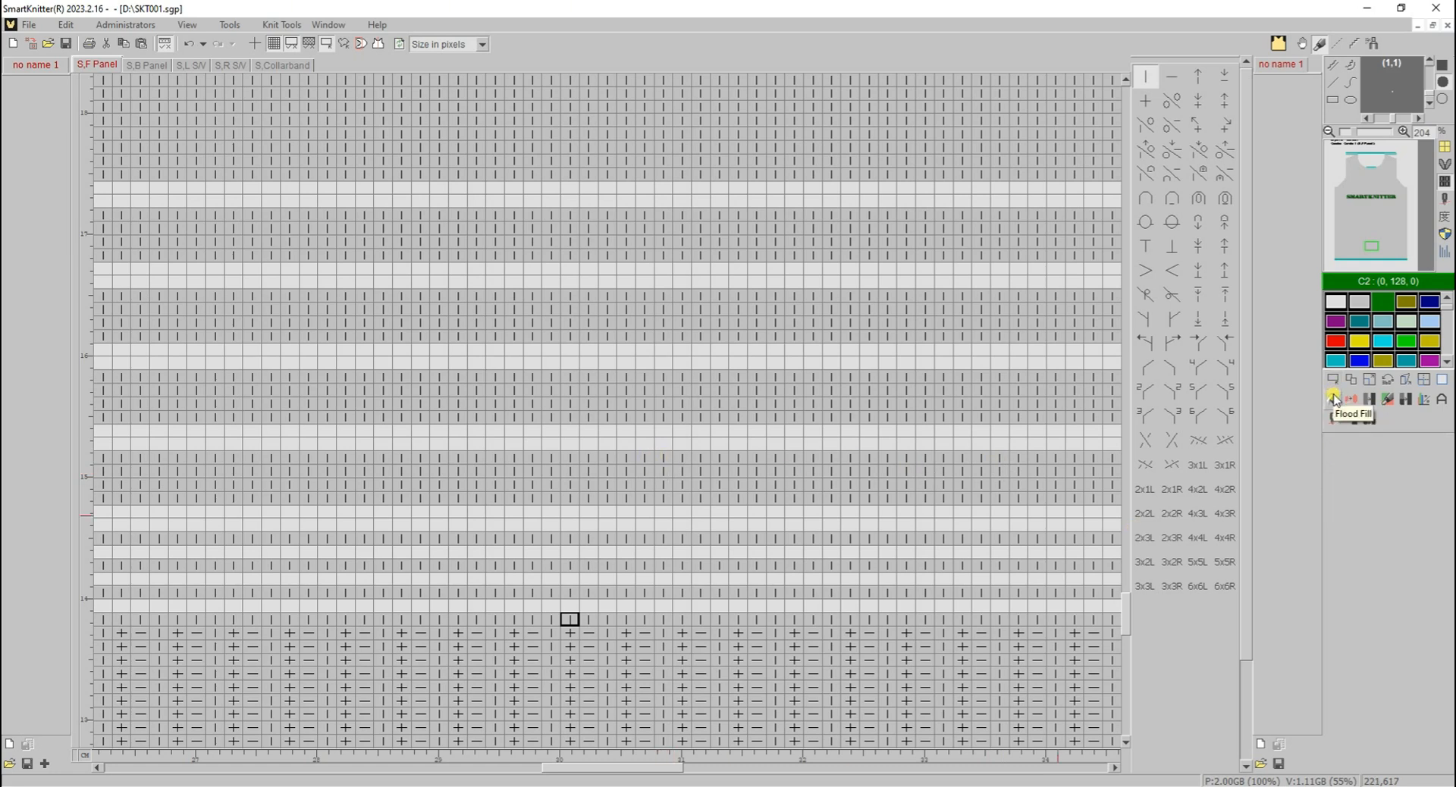
left_click(581, 538)
- Shift and move the green row upward, past the lower interval lines, into the stitch rows above
left_click(1357, 419)
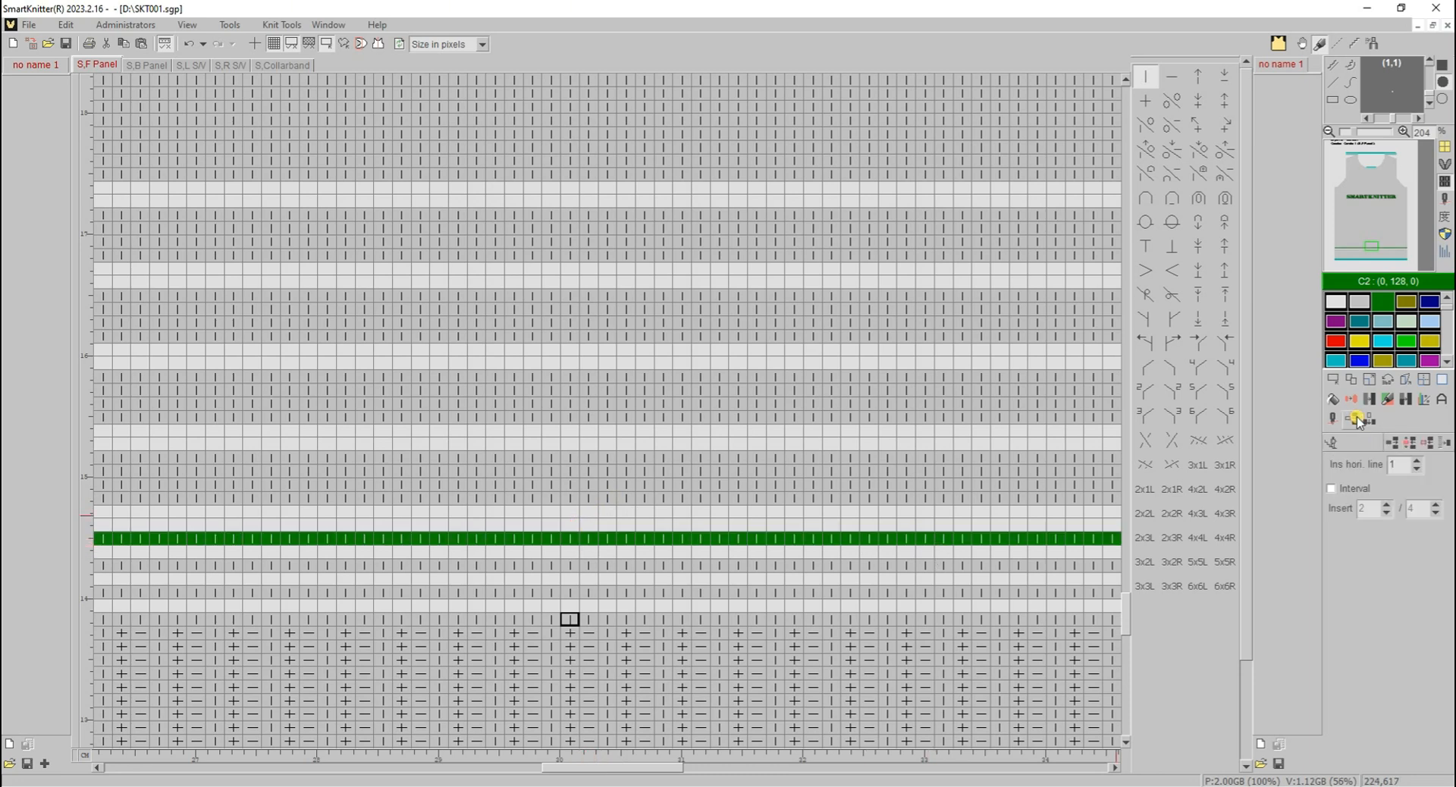
left_click(1408, 449)
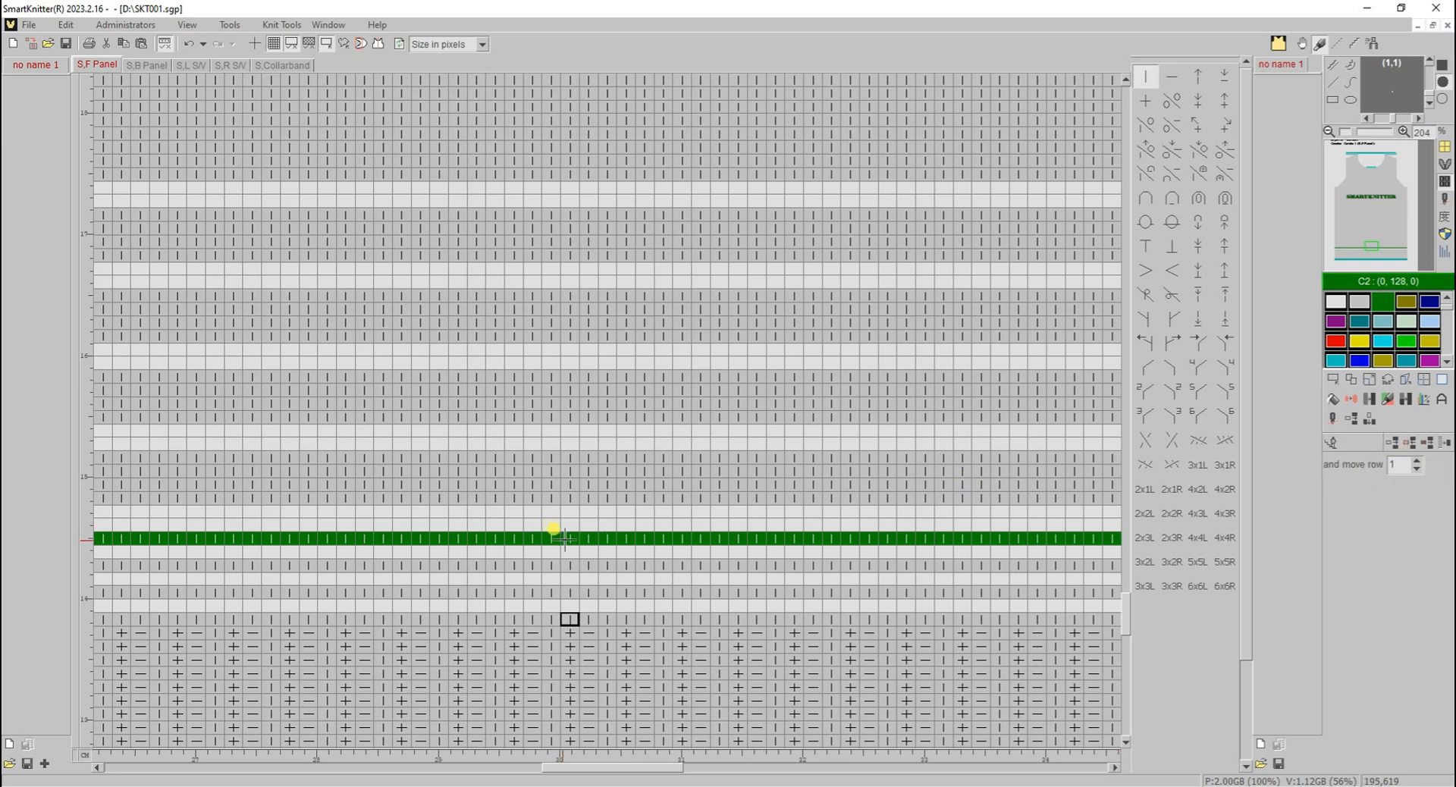
mouse_move(565, 538)
left_mouse_down()
mouse_move(576, 324)
mouse_move(561, 311)
left_mouse_up()
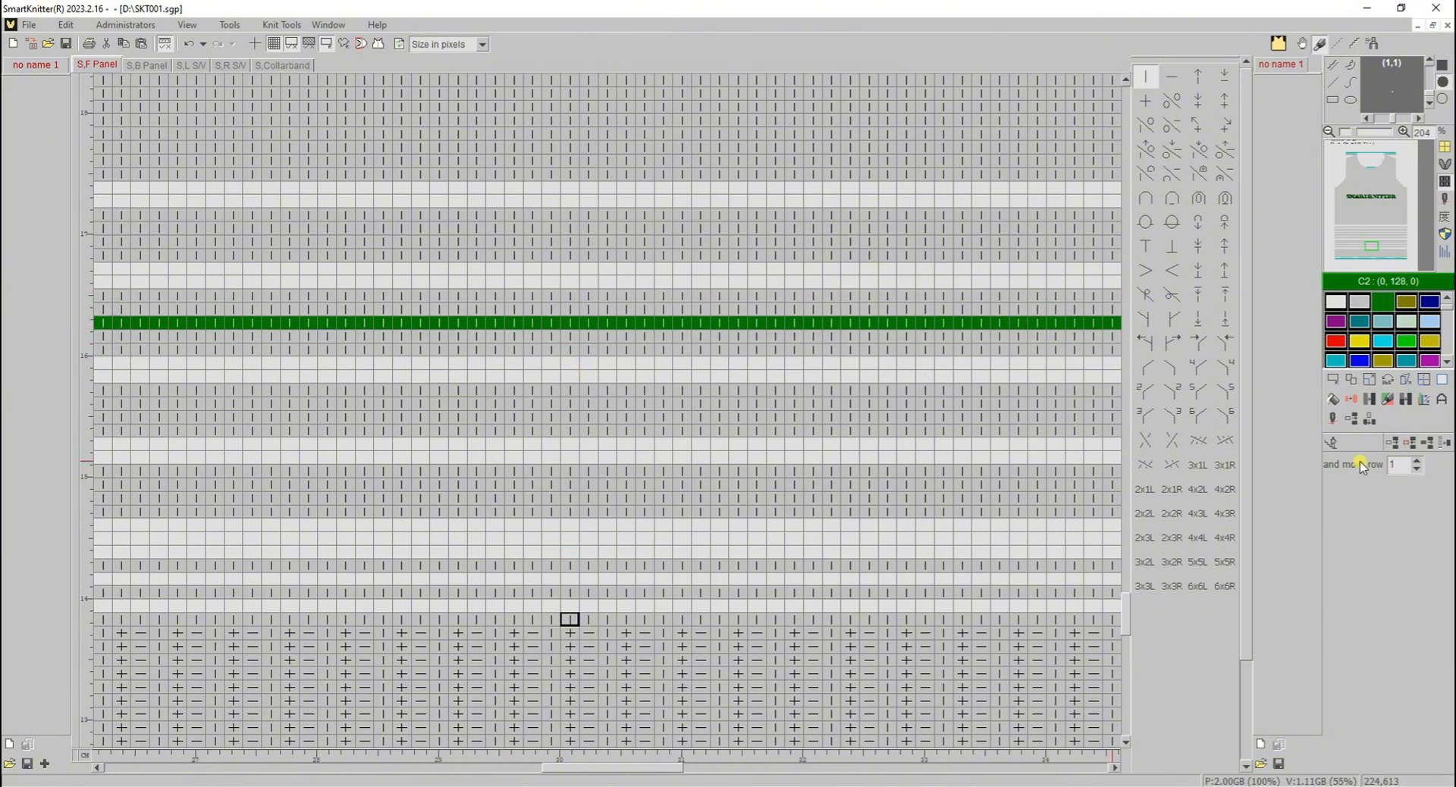
- Delete the green row and the empty inserted lines around it one horizontal line at a time
left_click(1415, 449)
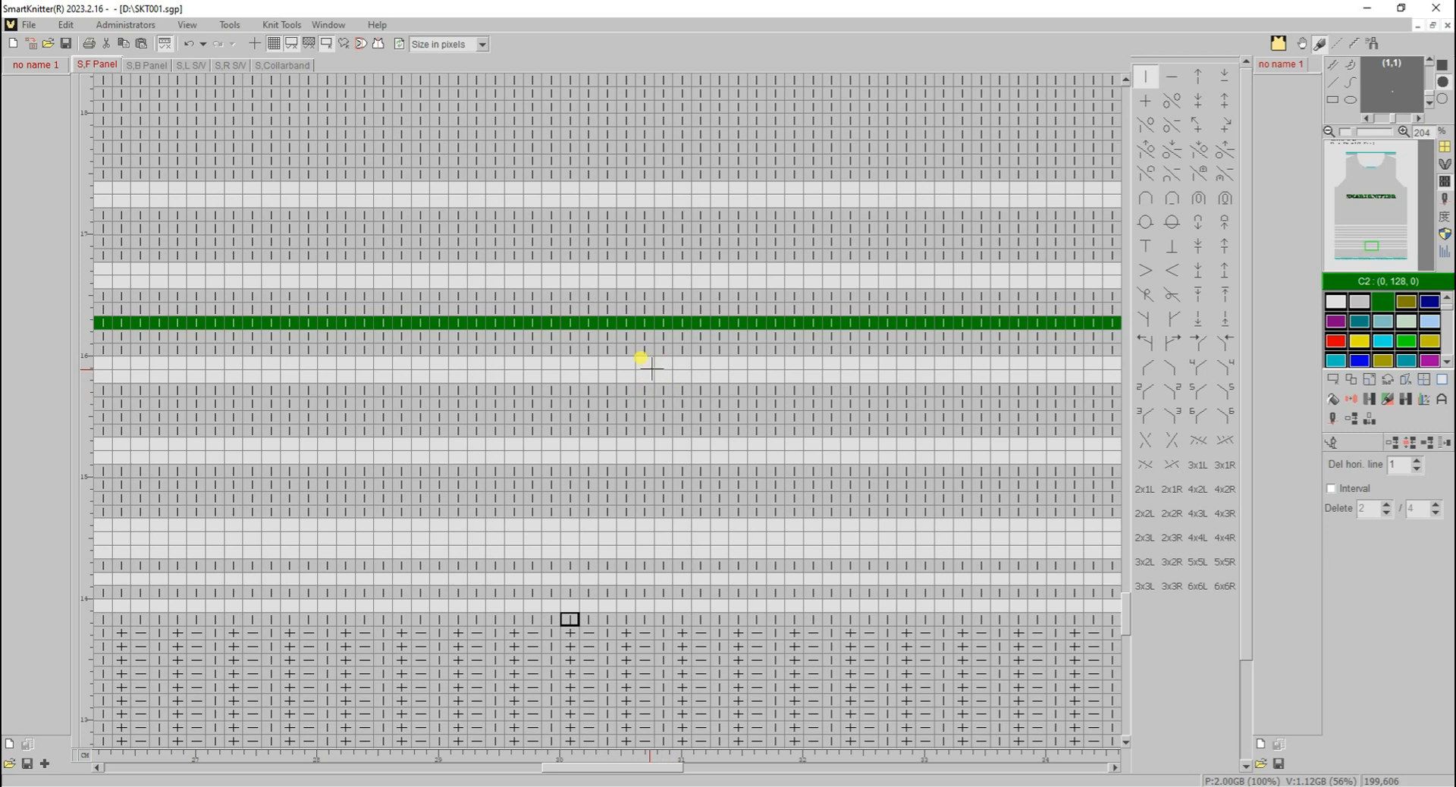
left_click(652, 369)
left_click(652, 377)
left_click(648, 311)
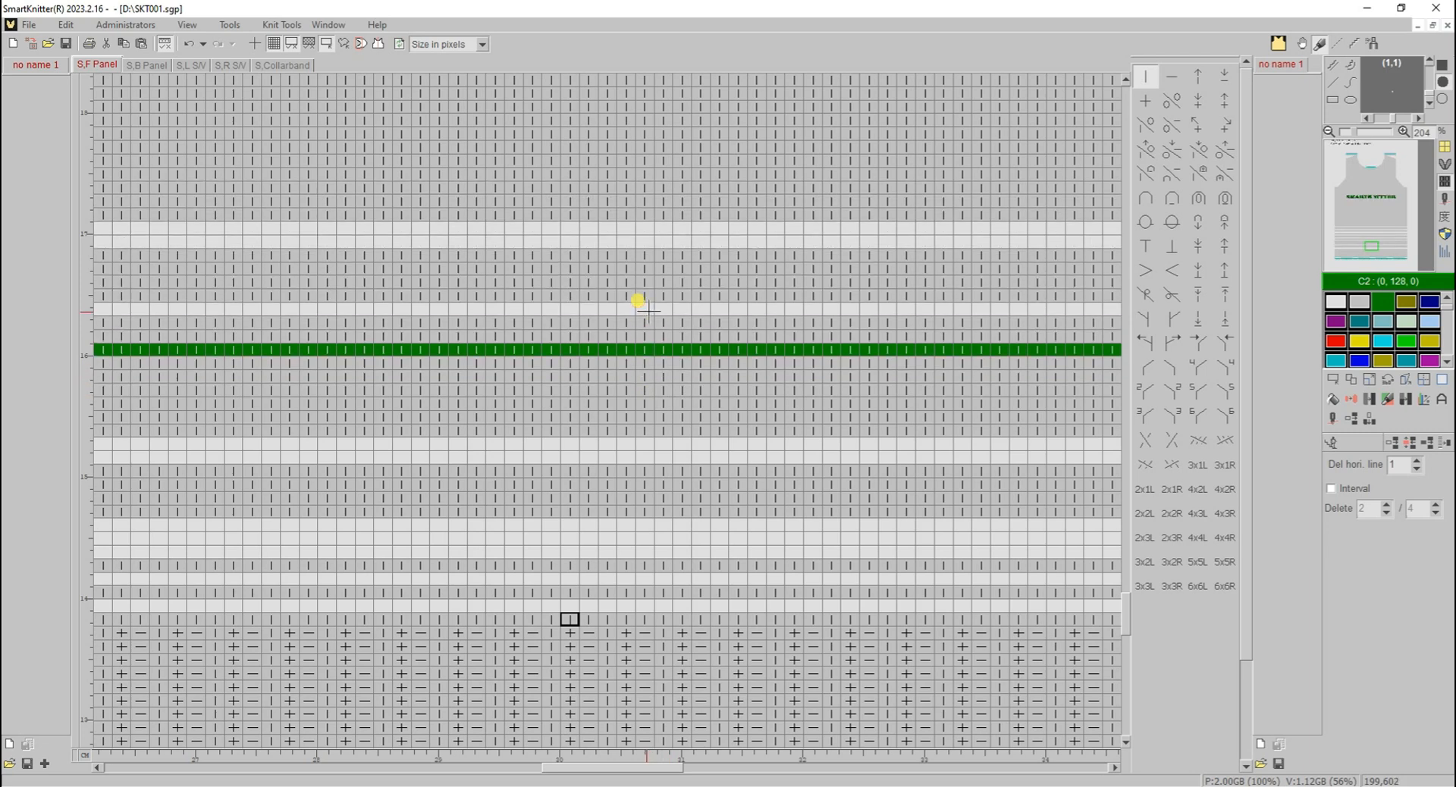
left_click(648, 311)
left_click(632, 347)
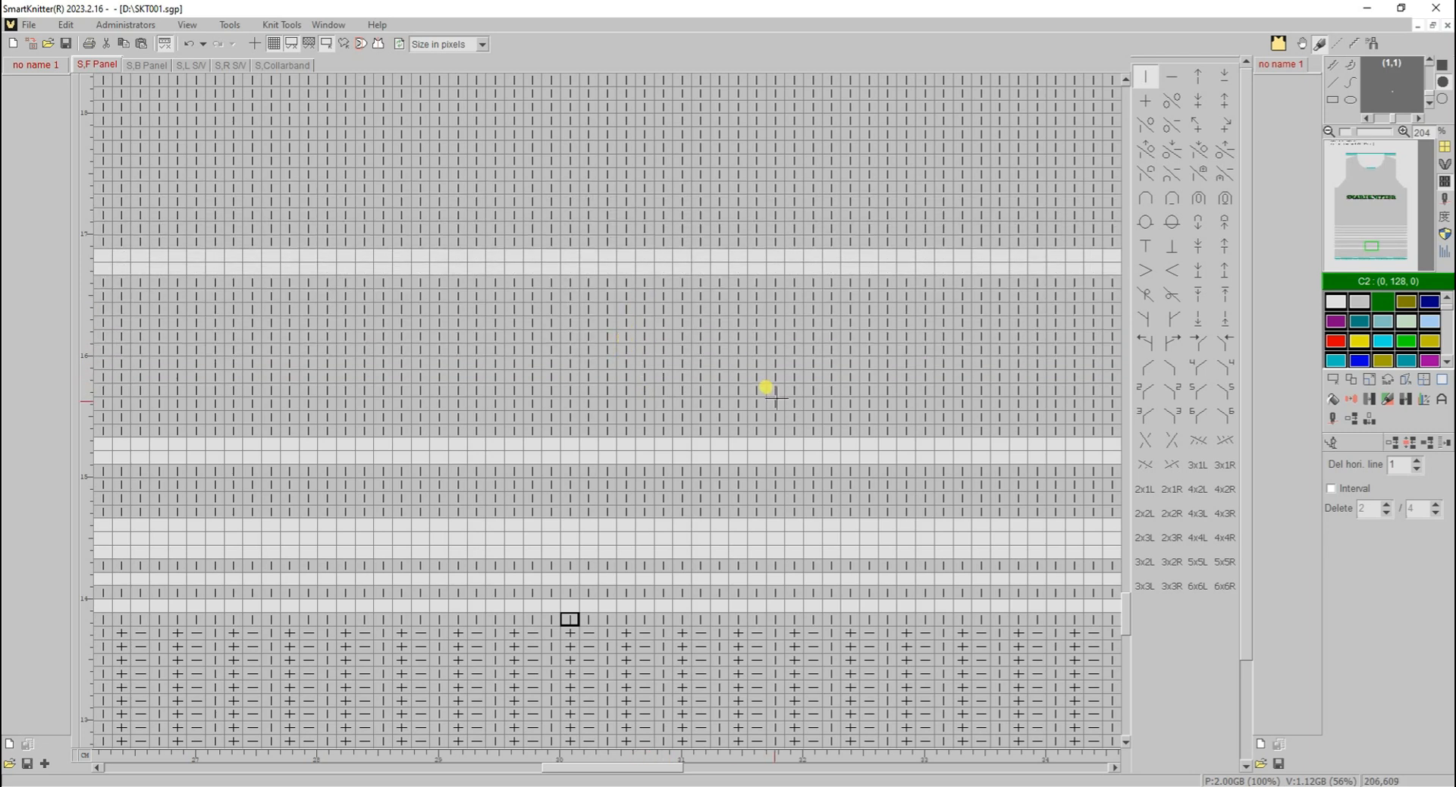
- Delete a block of horizontal lines near the hem, and further up delete lines with the interval enabled at 2 / 4
left_click_drag(649, 282, 653, 437)
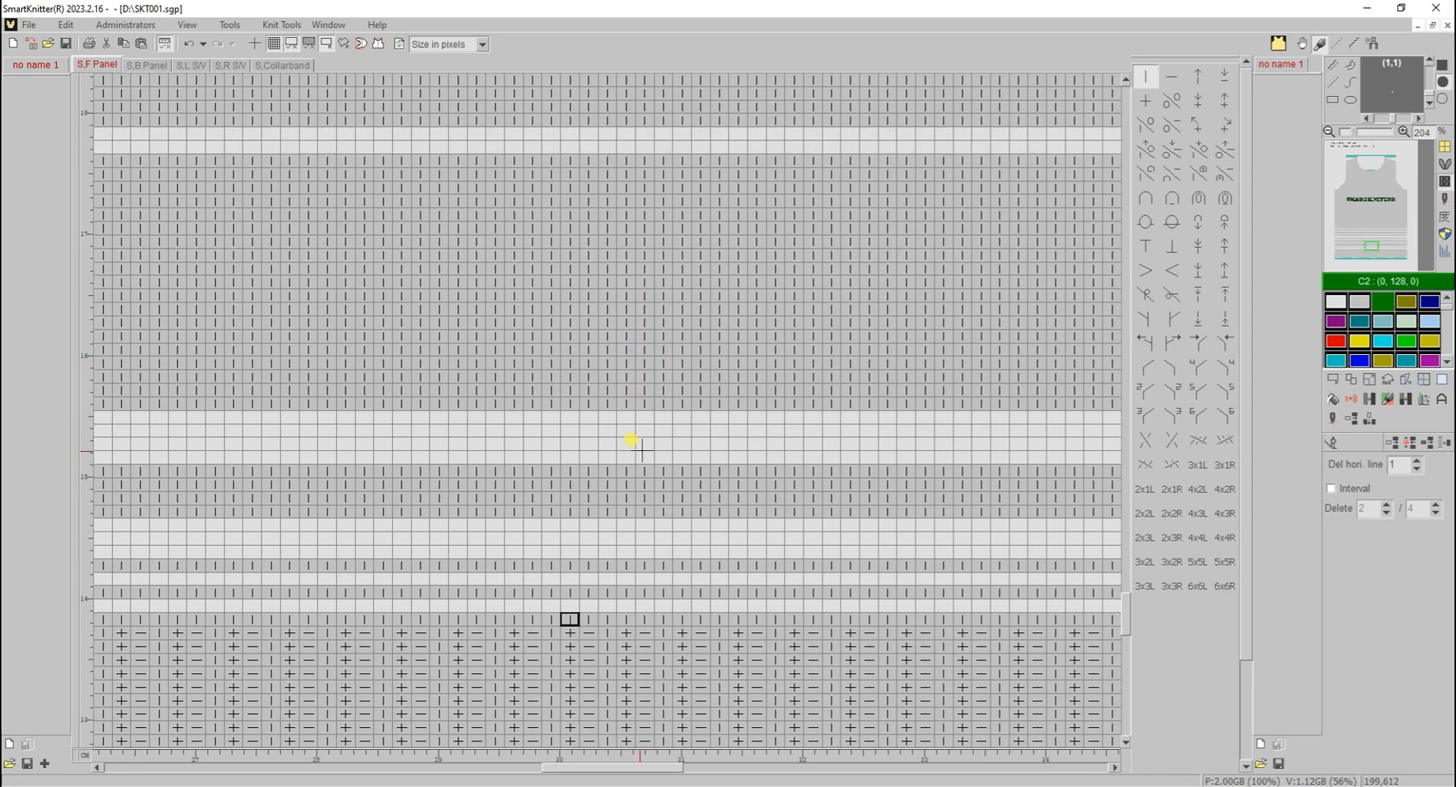
scroll(642, 451, "up", 5)
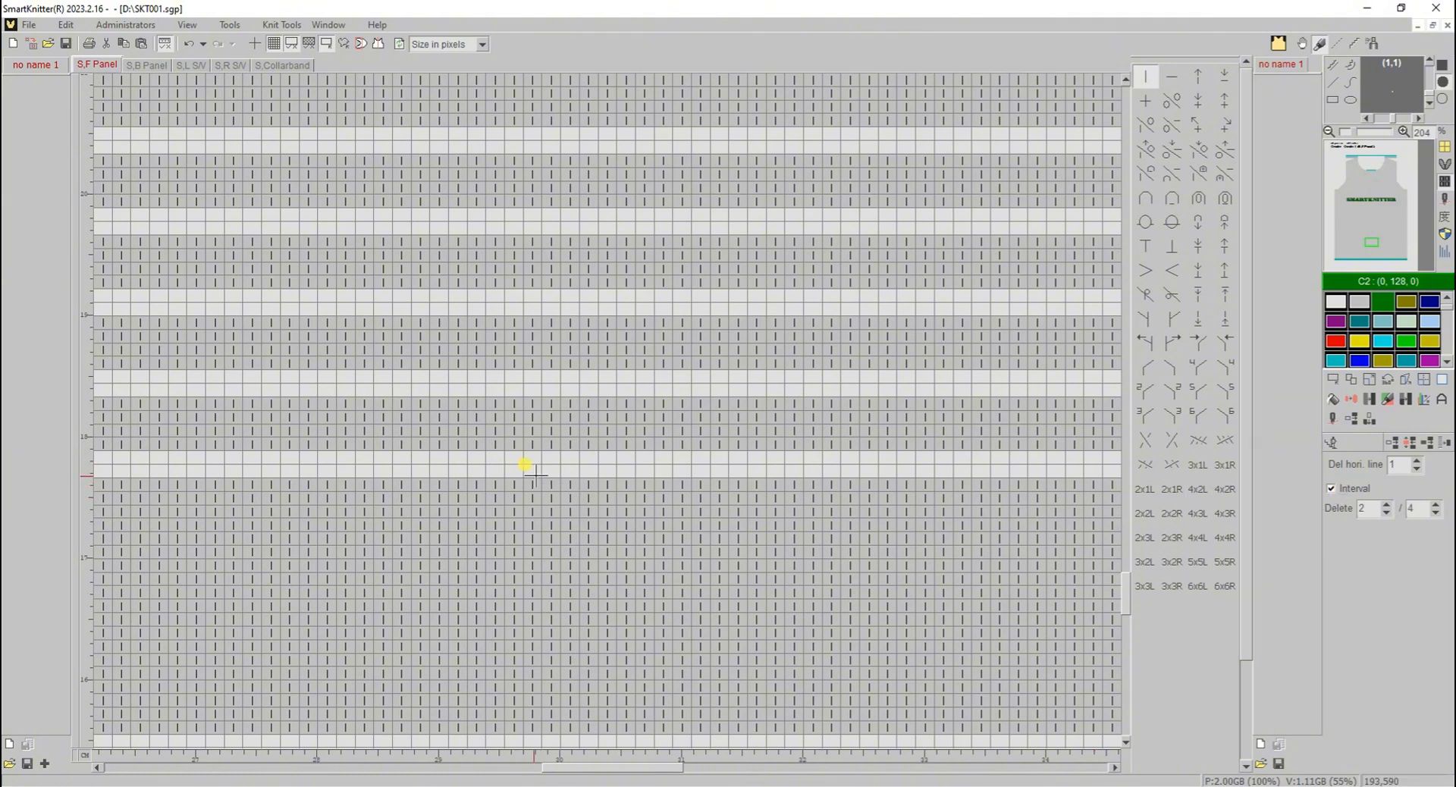
left_click_drag(536, 474, 568, 143)
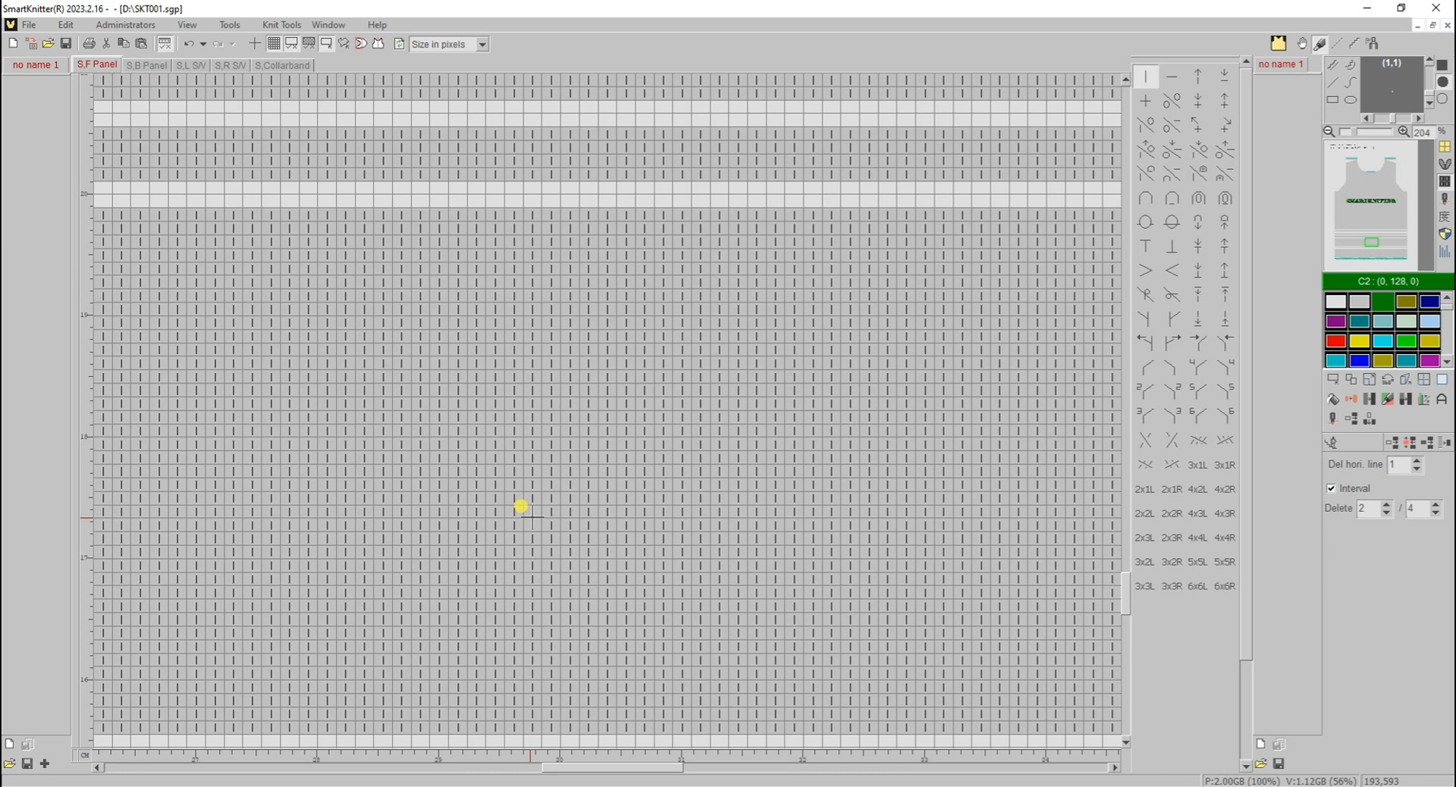
- Open the S.B Panel and go to its hem
left_click(152, 66)
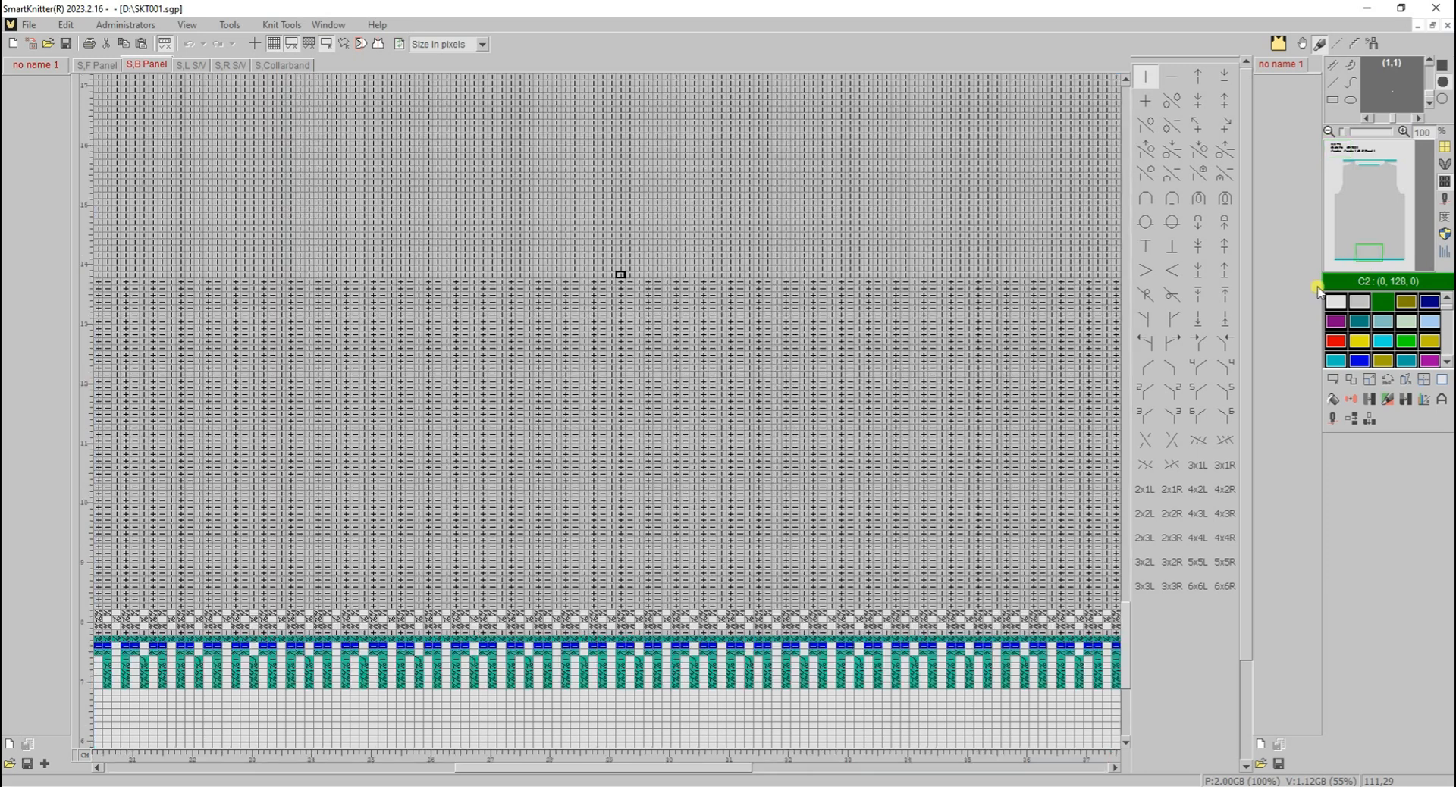
left_click(1369, 254)
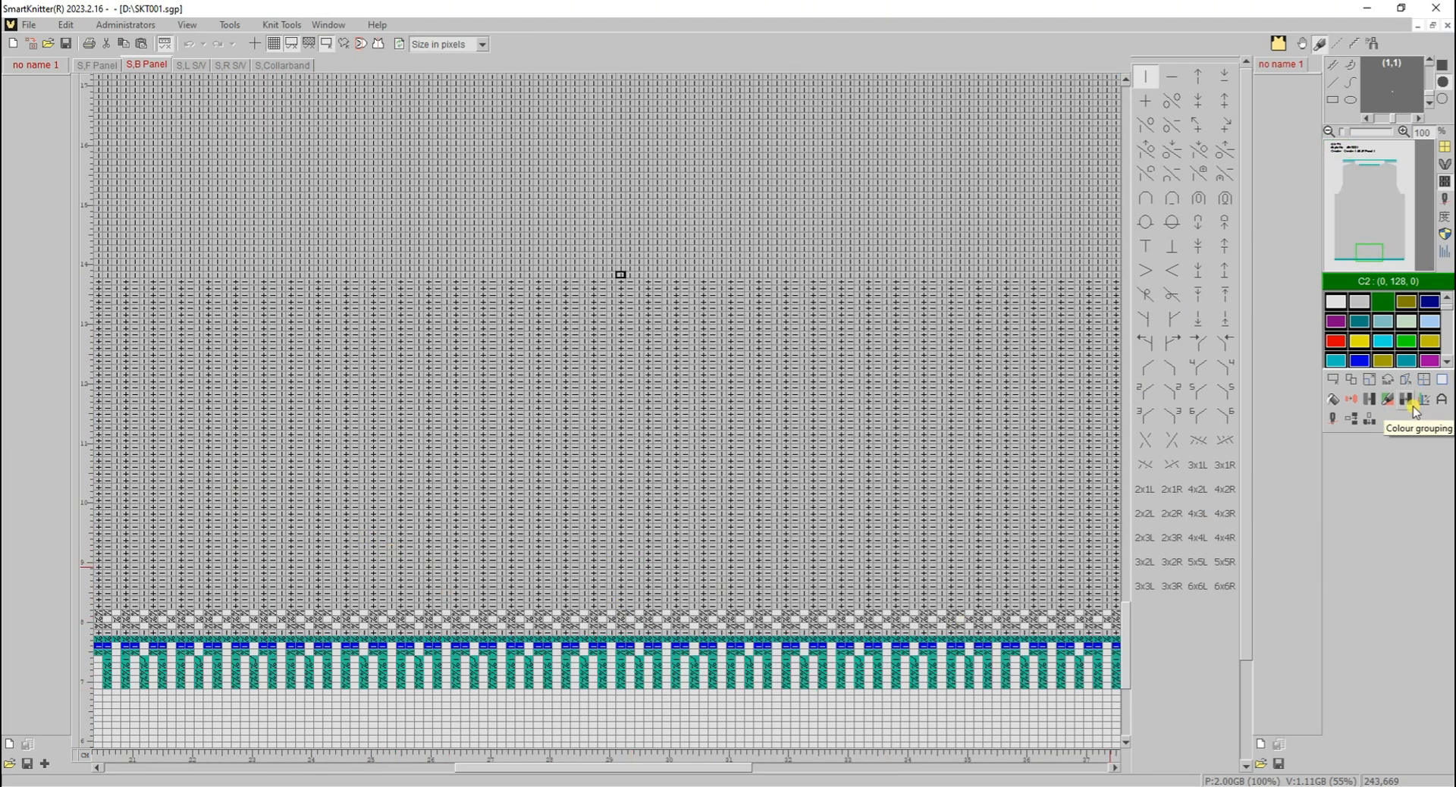
- Insert three single vertical lines, spaced apart, near the middle of the back panel
left_click(1369, 420)
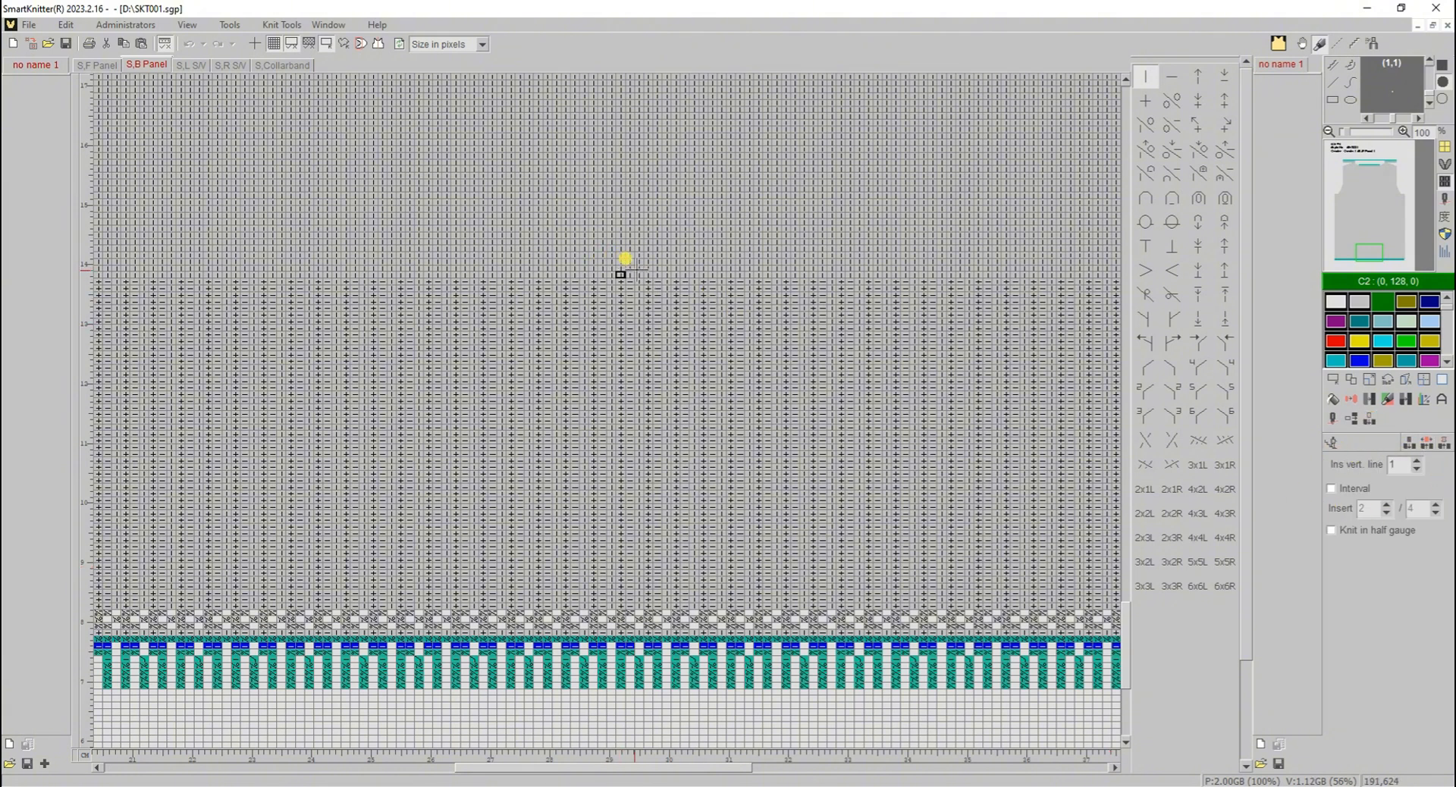
left_click(629, 266)
left_click(657, 256)
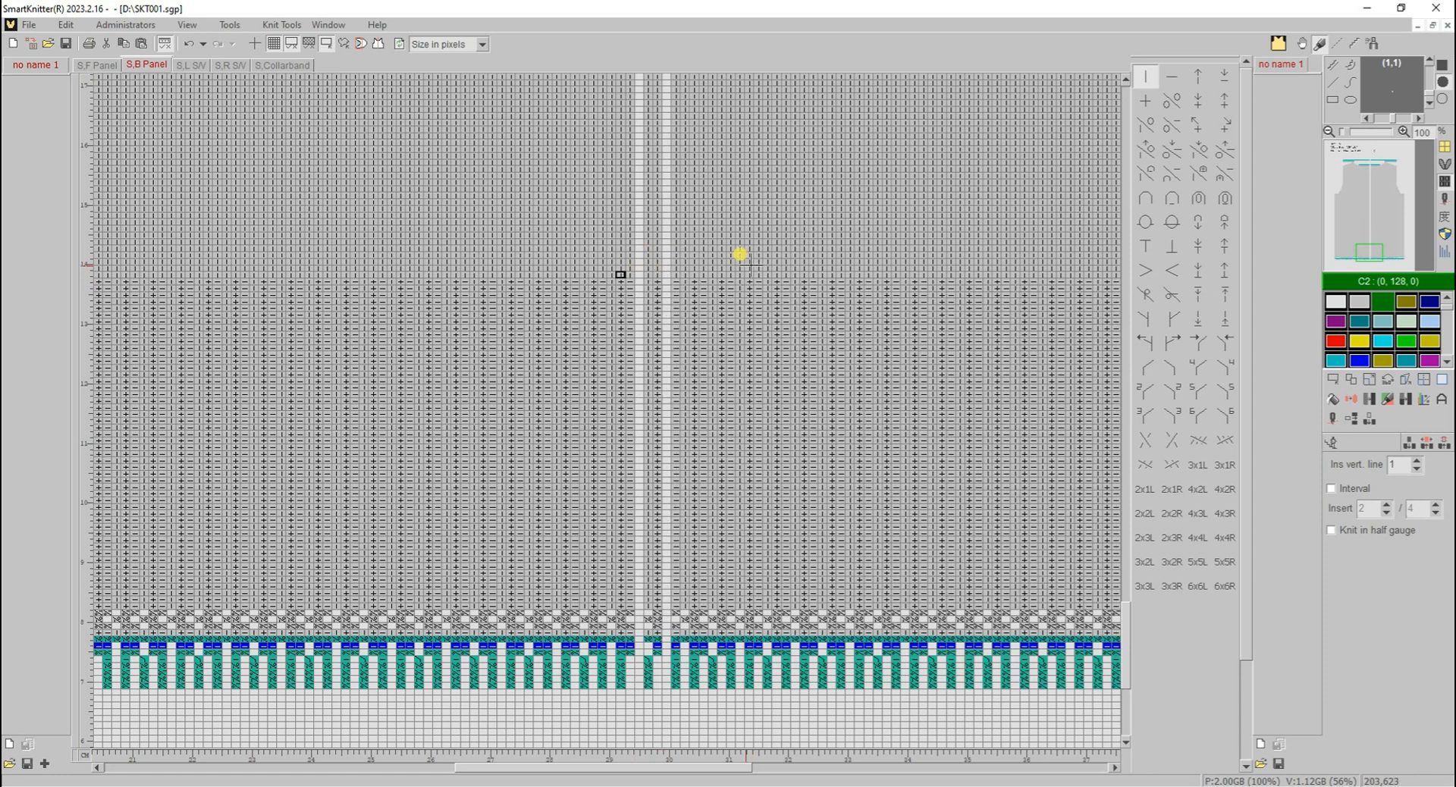
left_click(686, 259)
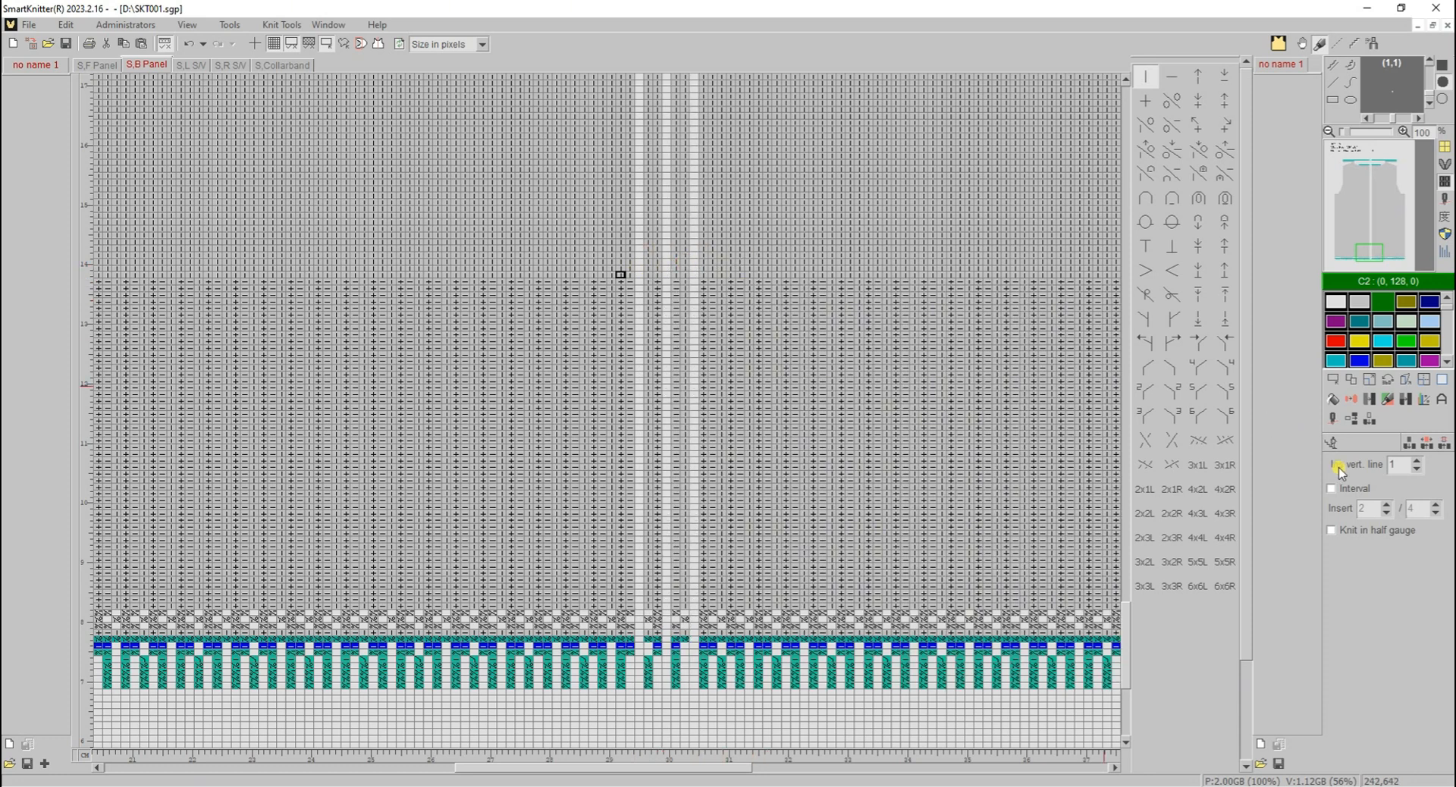
- Insert 20 vertical lines beside the single ones, with the interval enabled at 2 / 4
left_click(1346, 490)
left_click_drag(749, 240, 1083, 250)
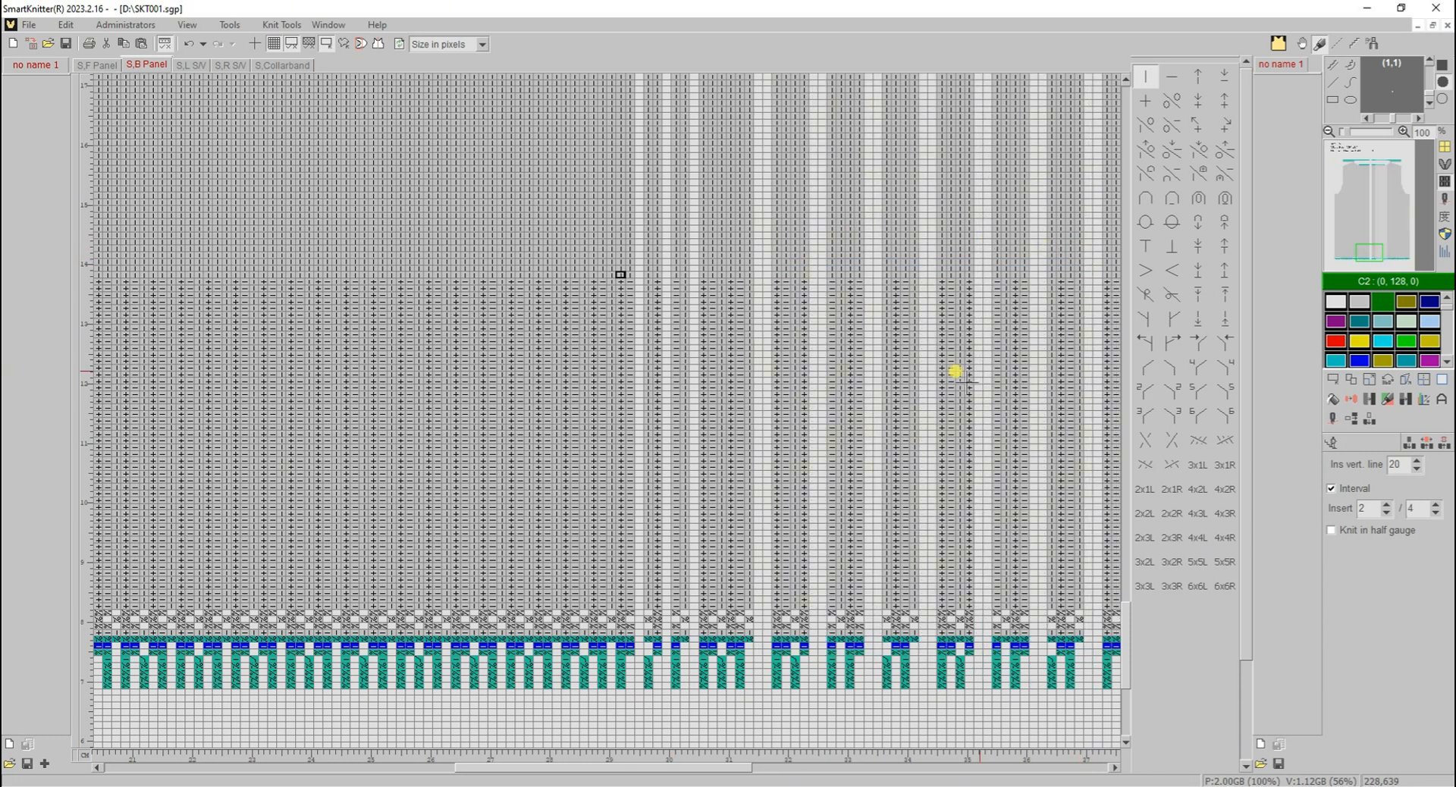
left_click(1333, 445)
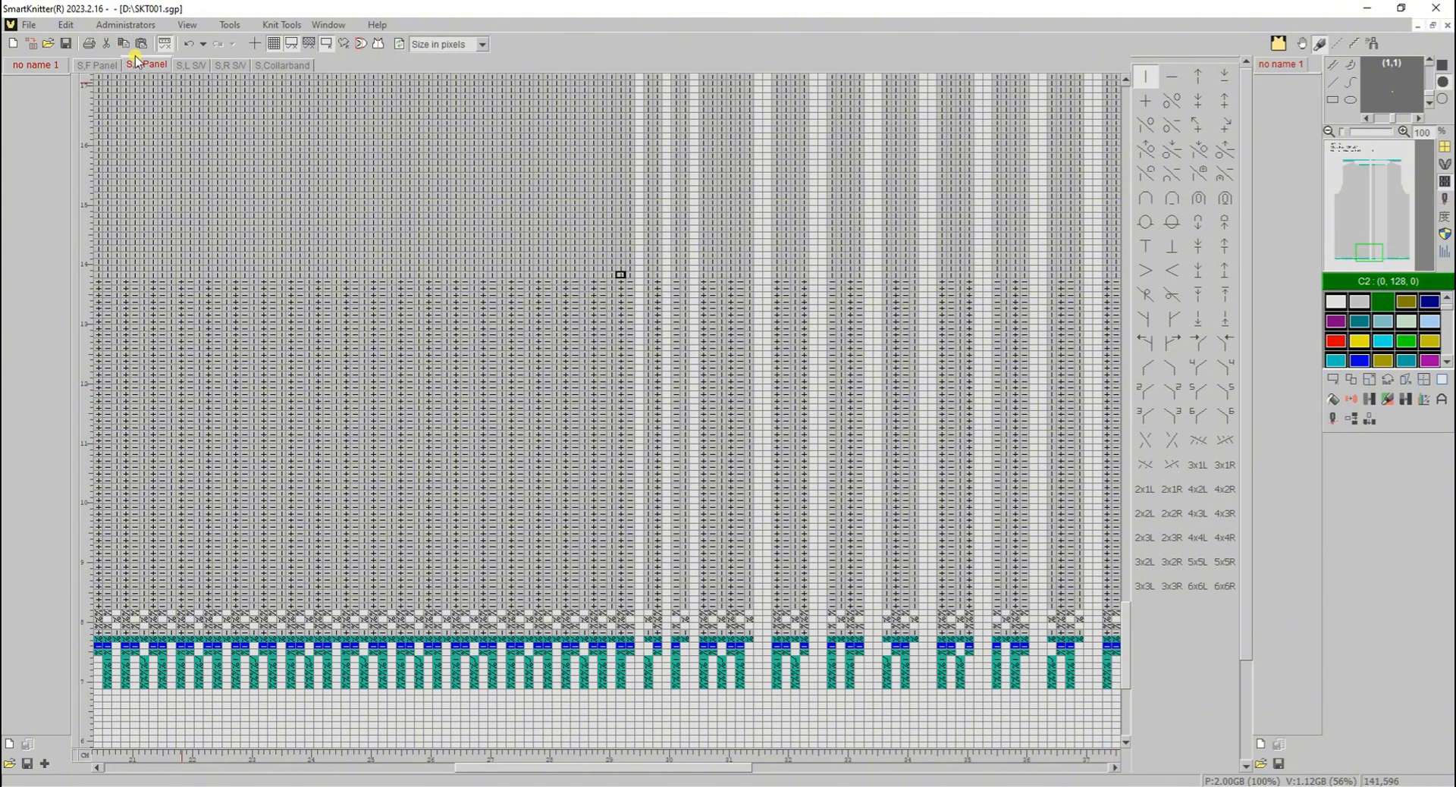
- Undo all the vertical line insertions on the back panel
left_click(192, 45)
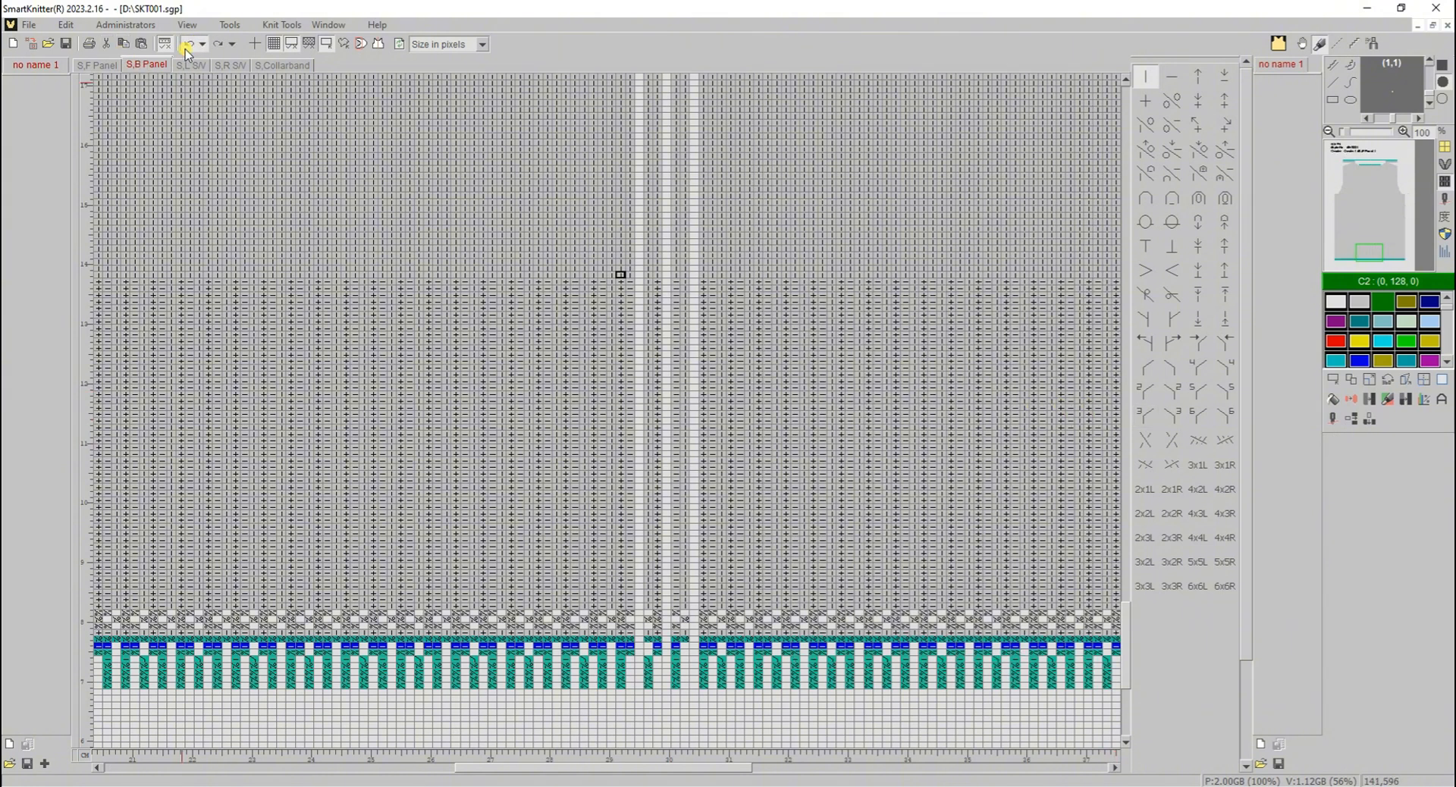
left_click(187, 47)
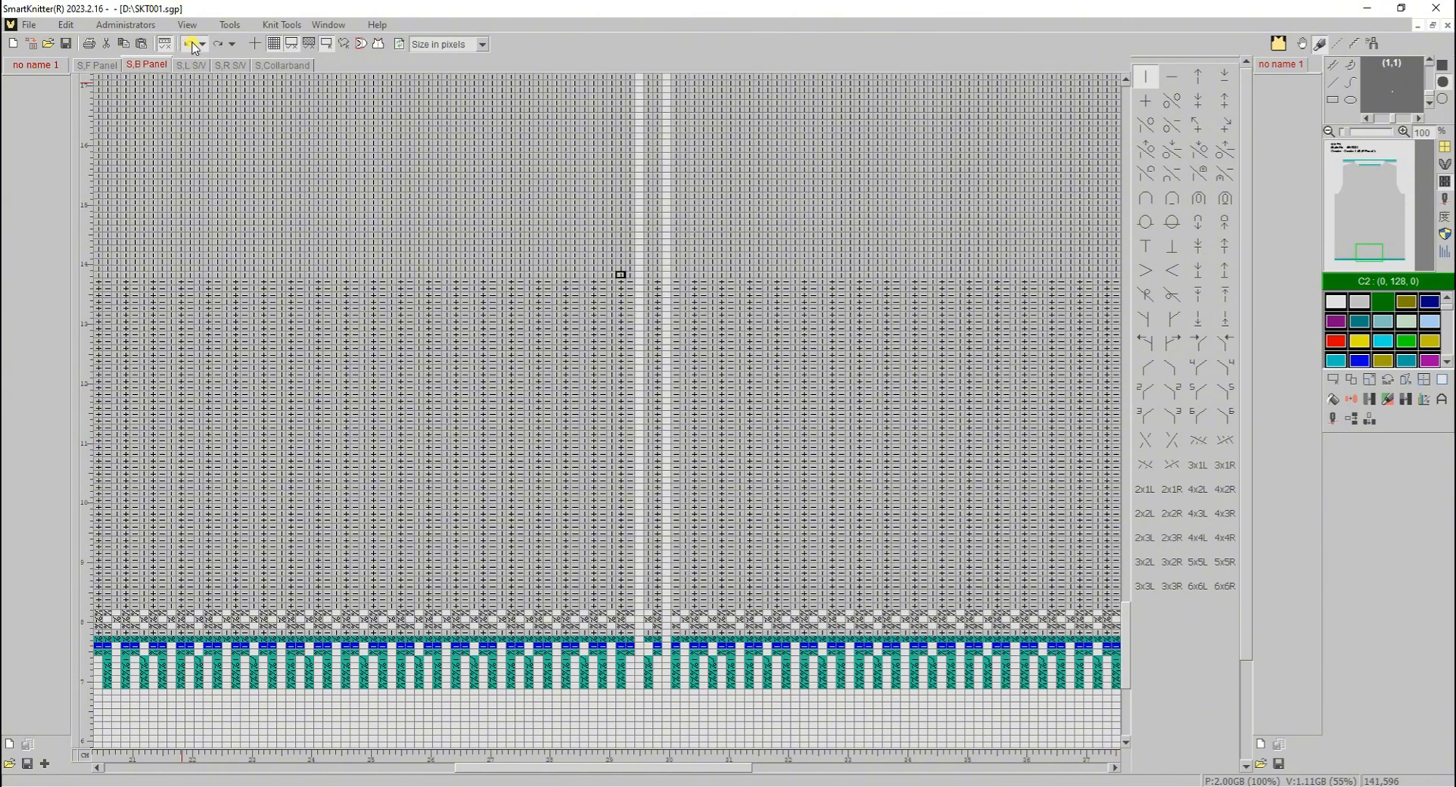
left_click(190, 44)
left_click(190, 44)
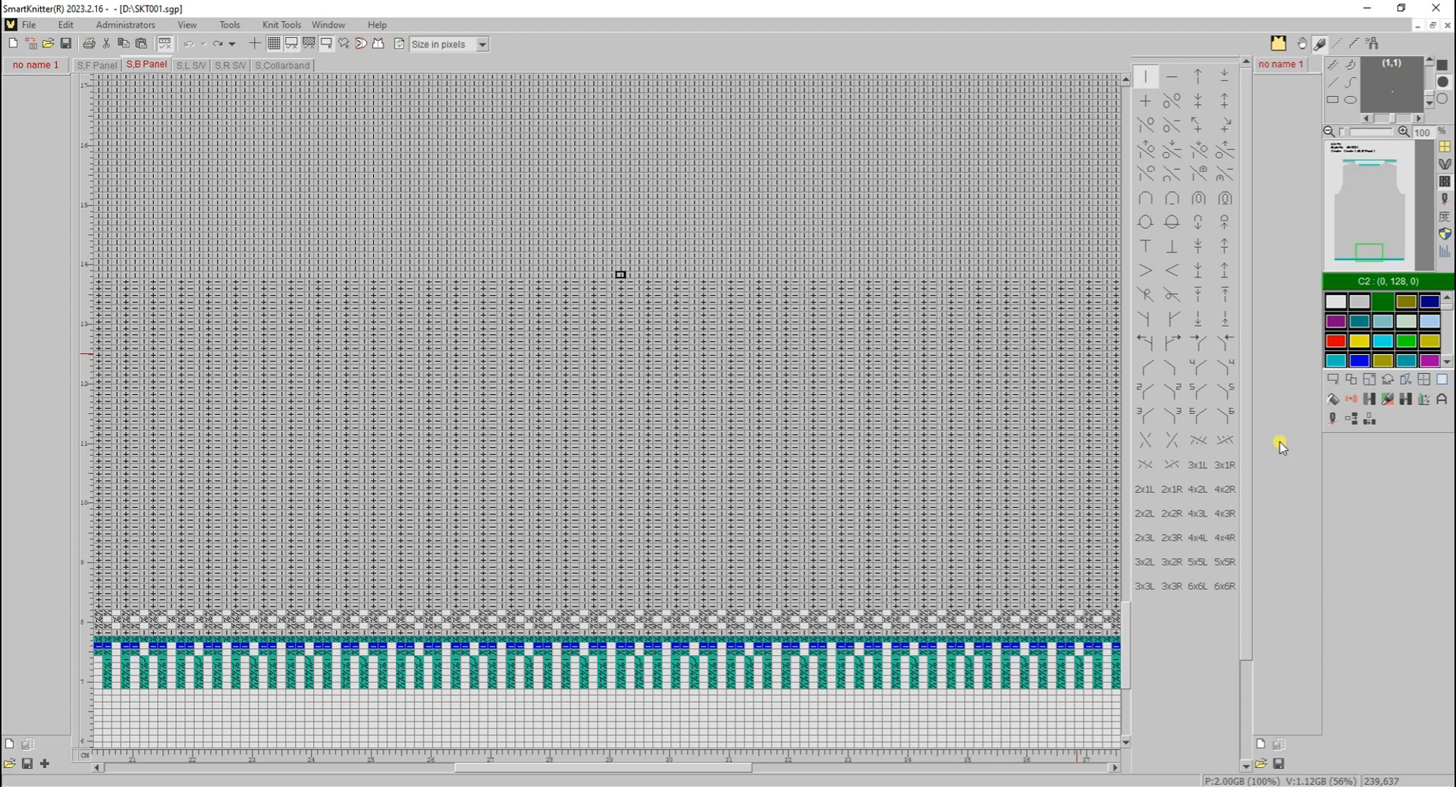
- Increase the back panel's image width in pixels, with Knit image as the type
left_click(35, 24)
left_click(74, 368)
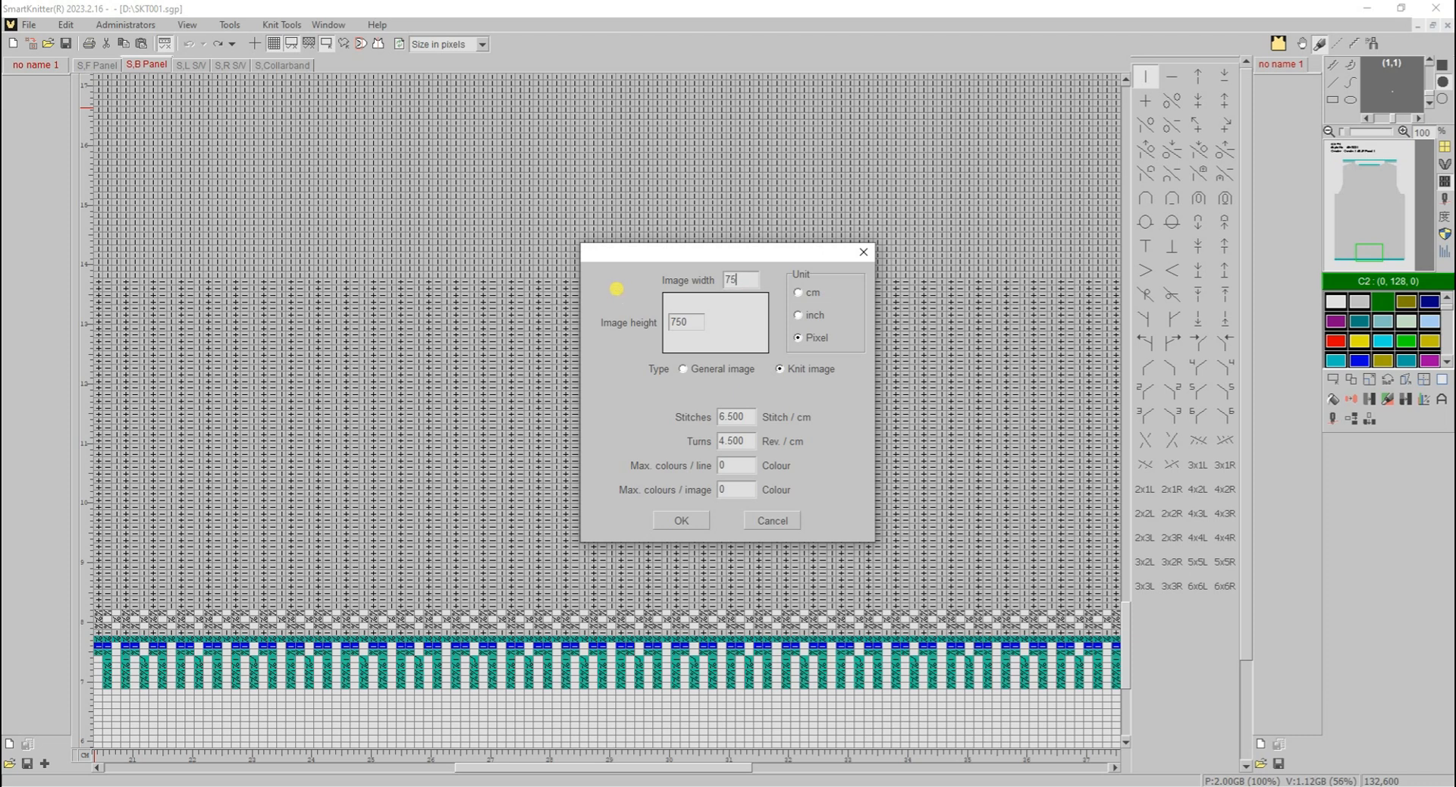
left_click(682, 520)
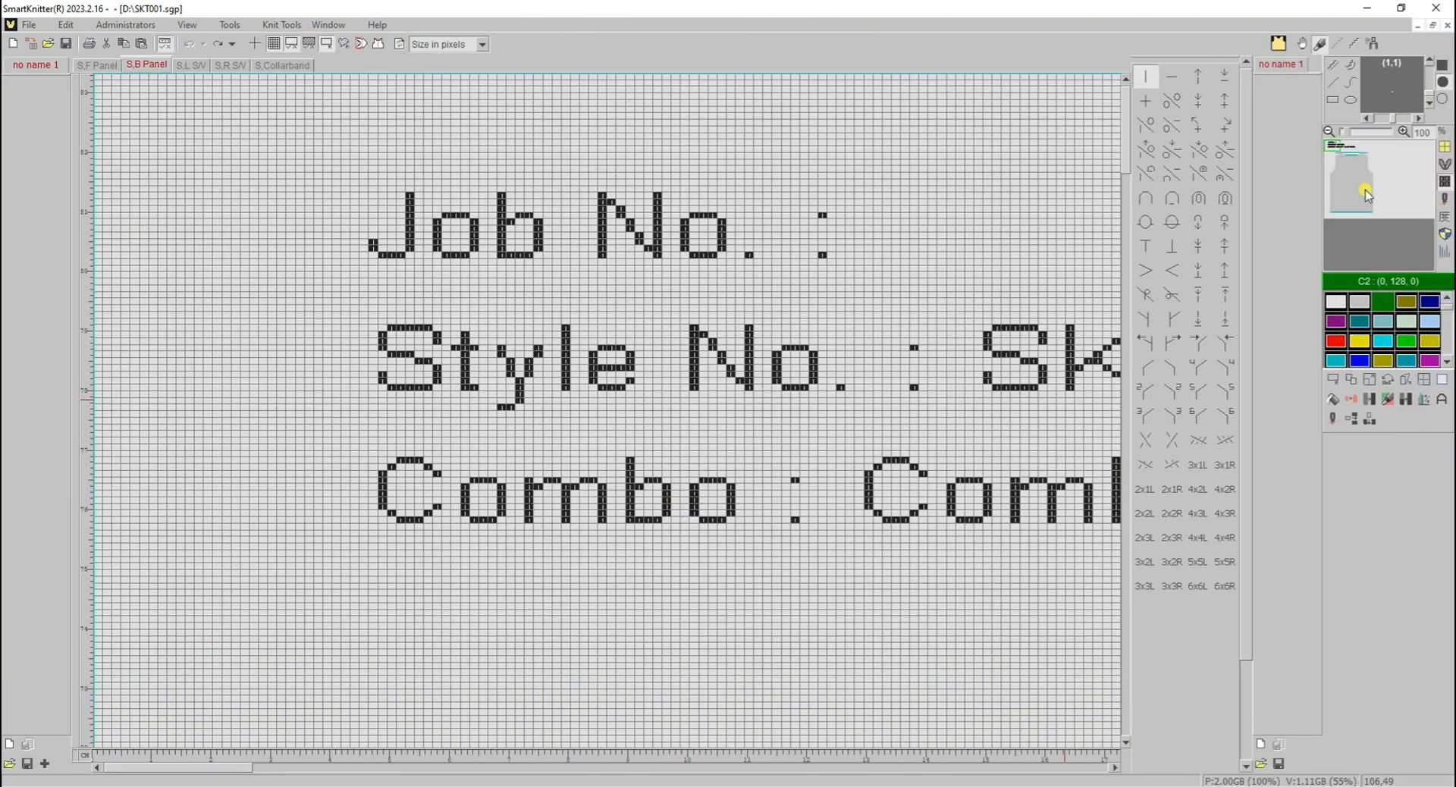
- Insert 78 vertical lines with Knit in half gauge enabled, starting from the back panel's side edge near the hem
left_click(1370, 419)
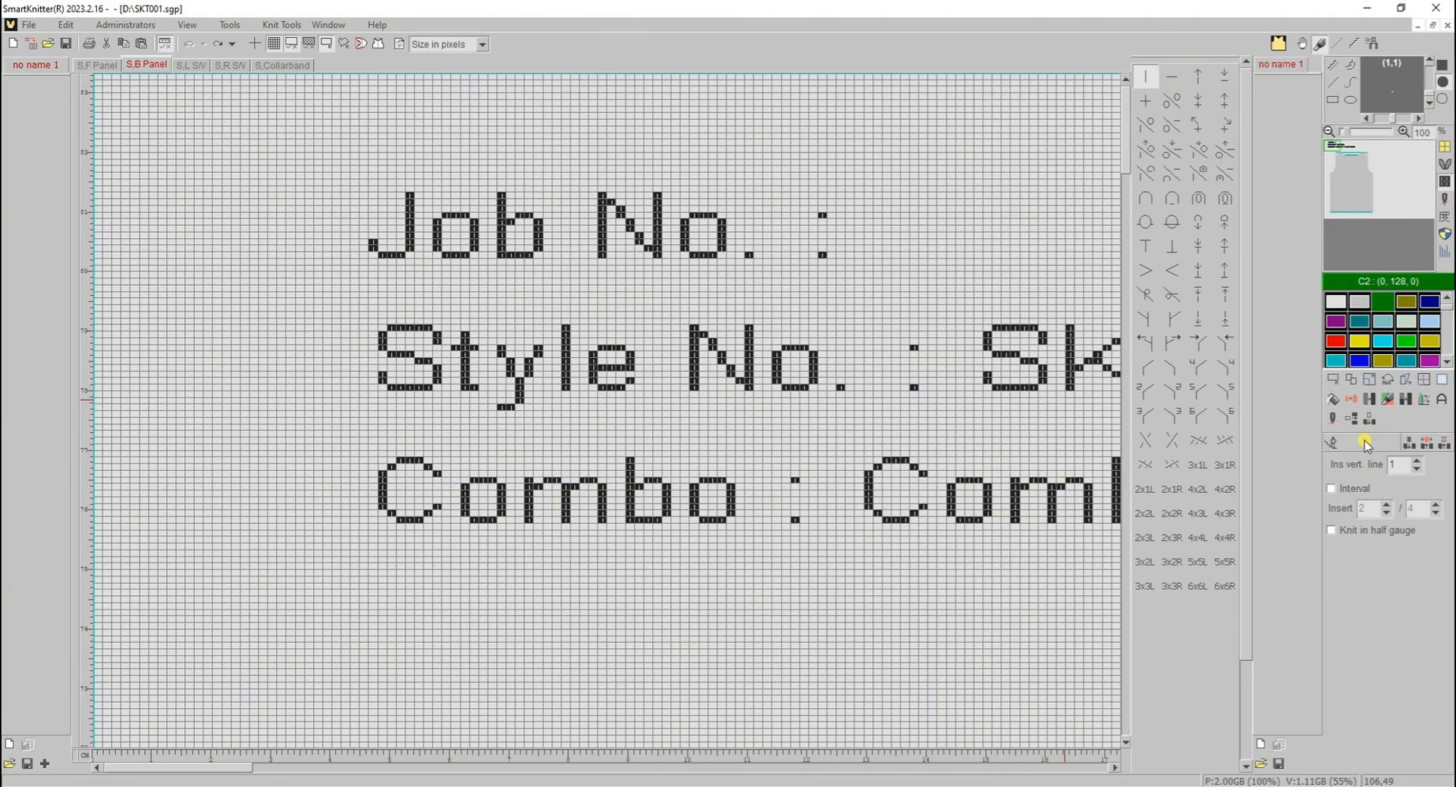
left_click(1335, 529)
left_click(1334, 221)
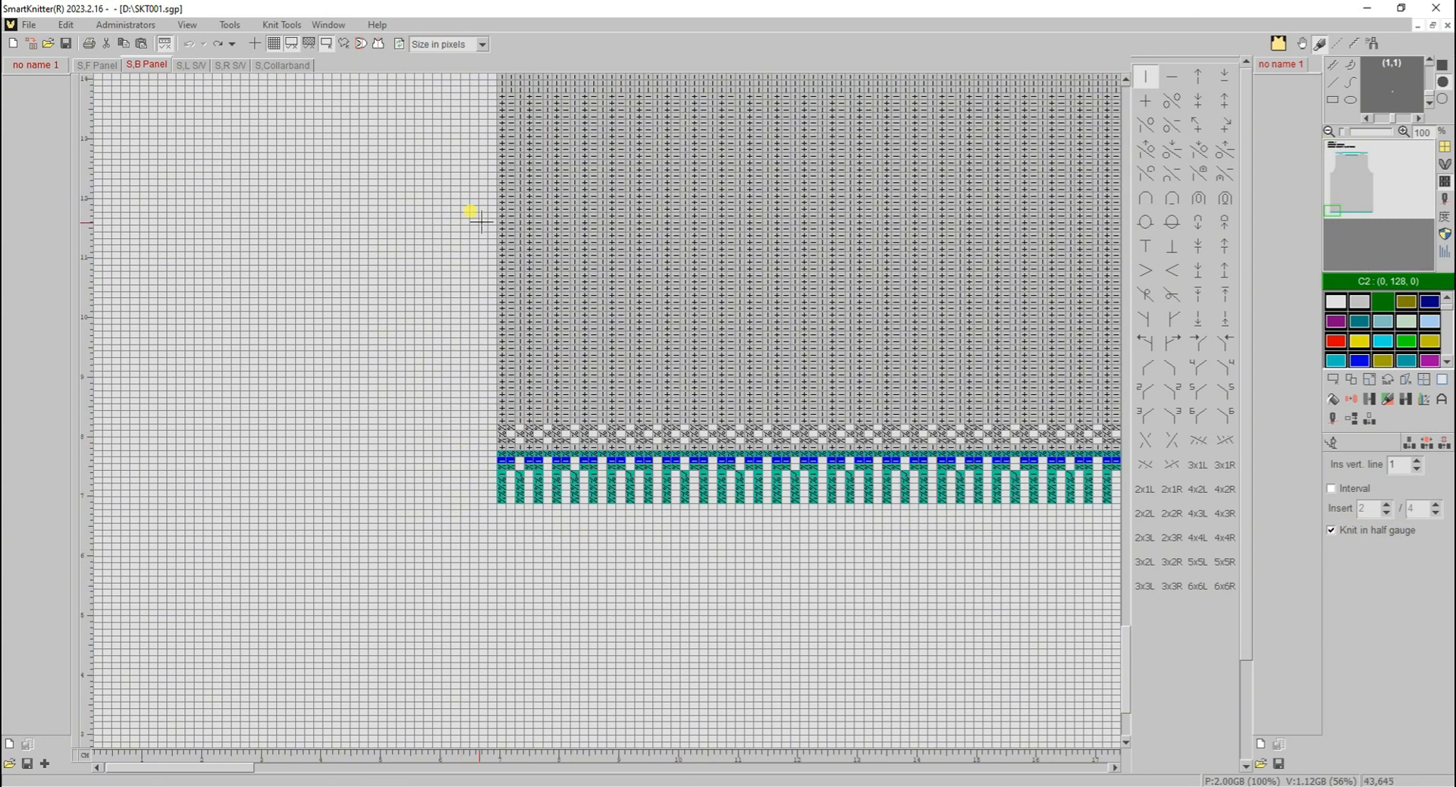
scroll(501, 182, "up", 3)
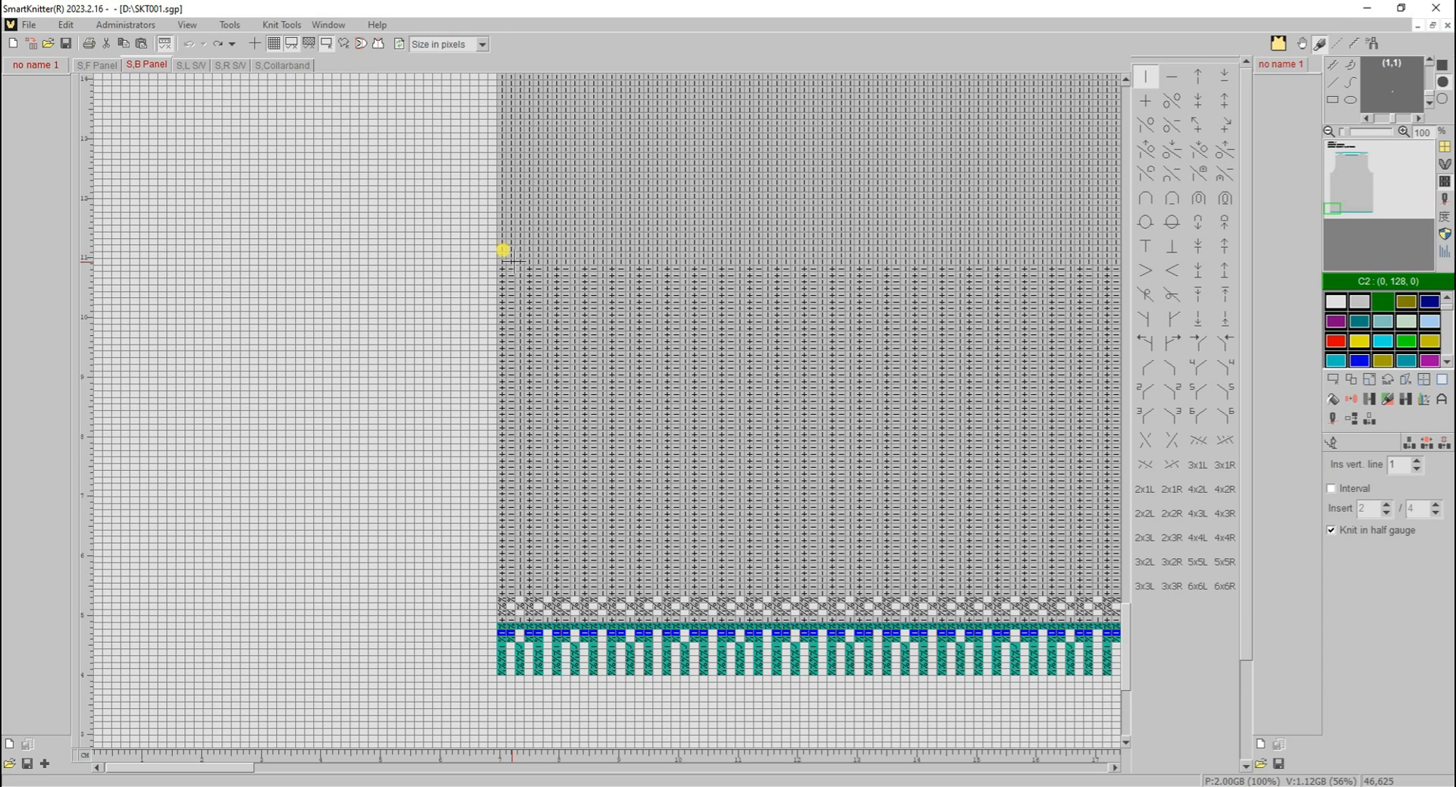
left_click_drag(500, 252, 963, 266)
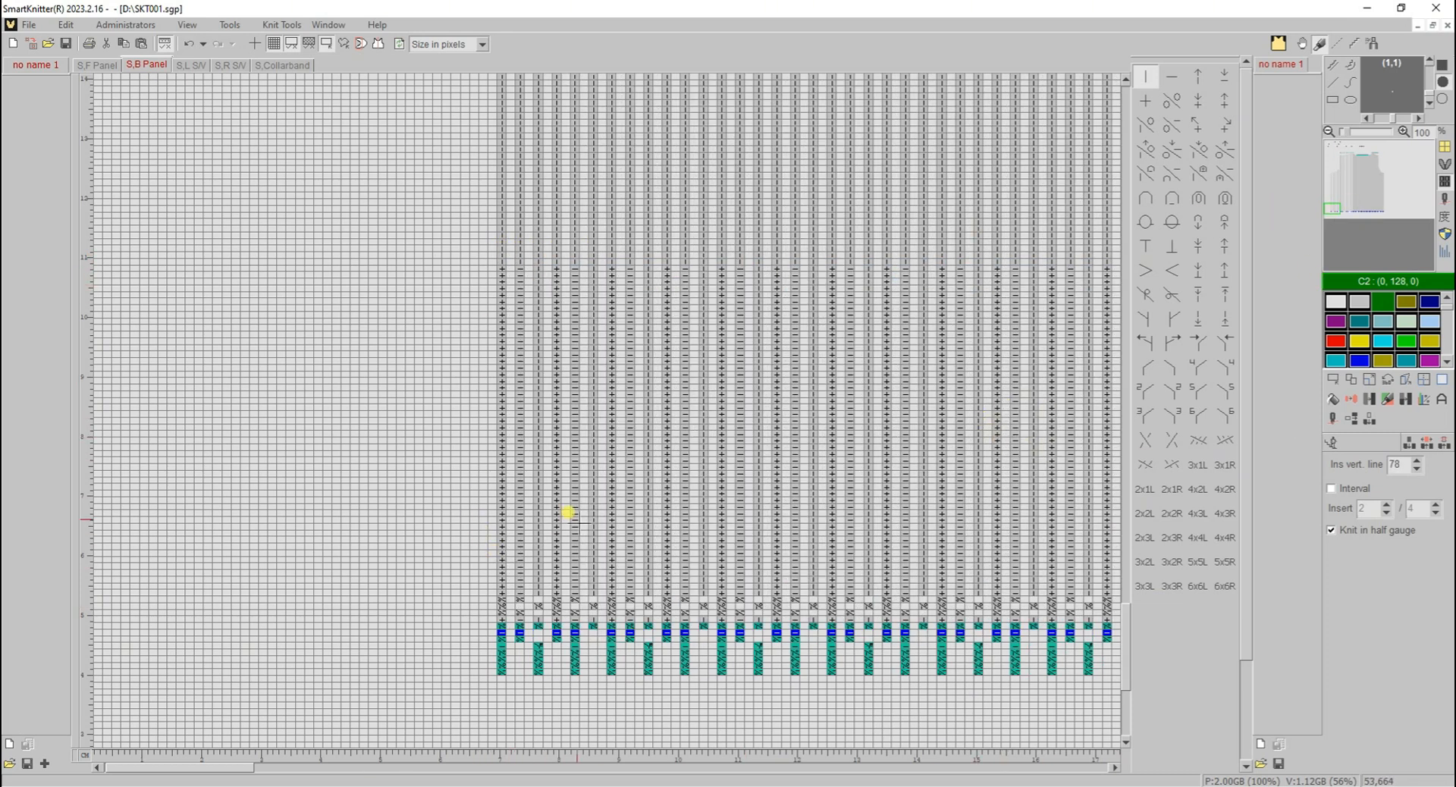
- Examine the half-gauge stitches and the armhole shaping up close, and undo the half-gauge insertion
scroll(540, 641, "up", 1)
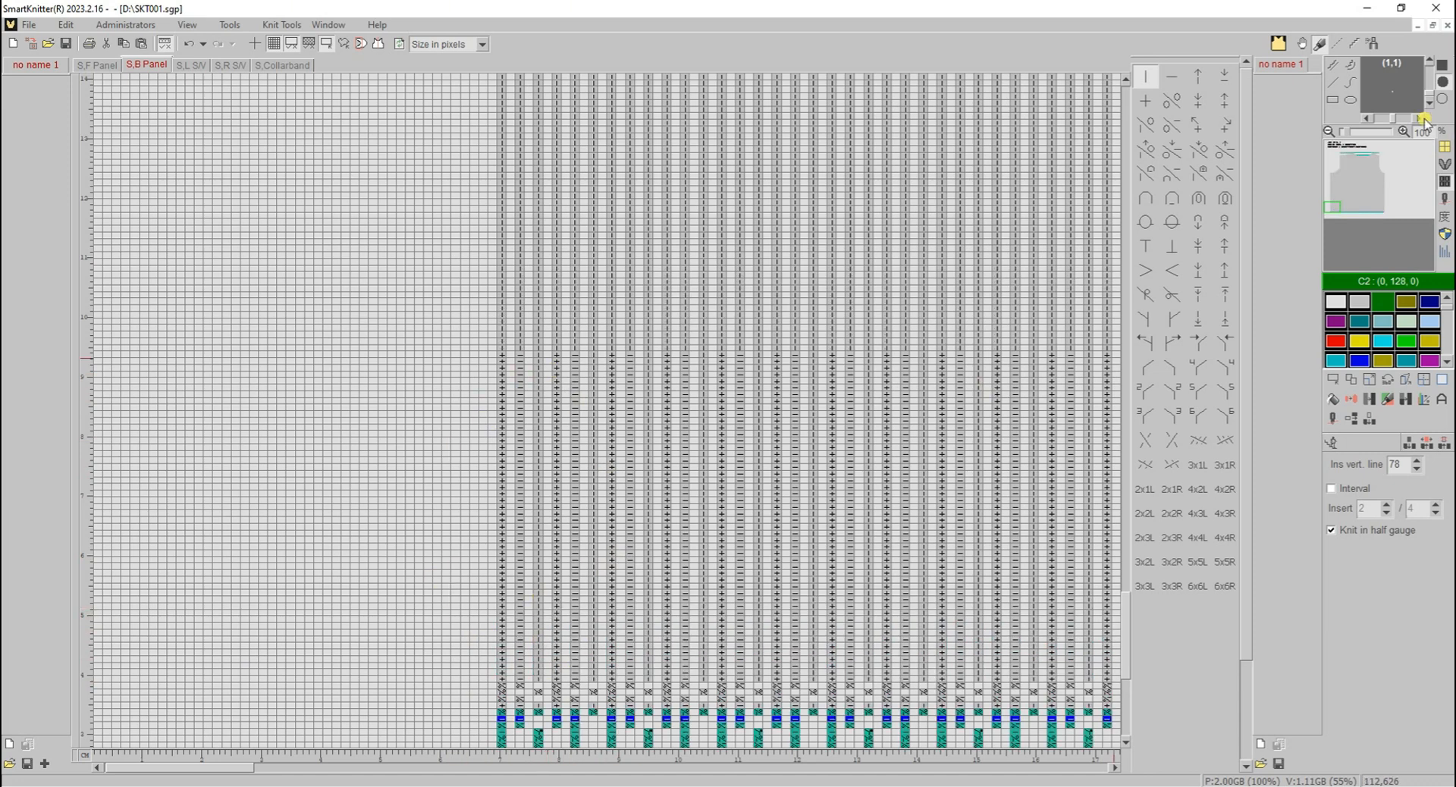
left_click(1335, 184)
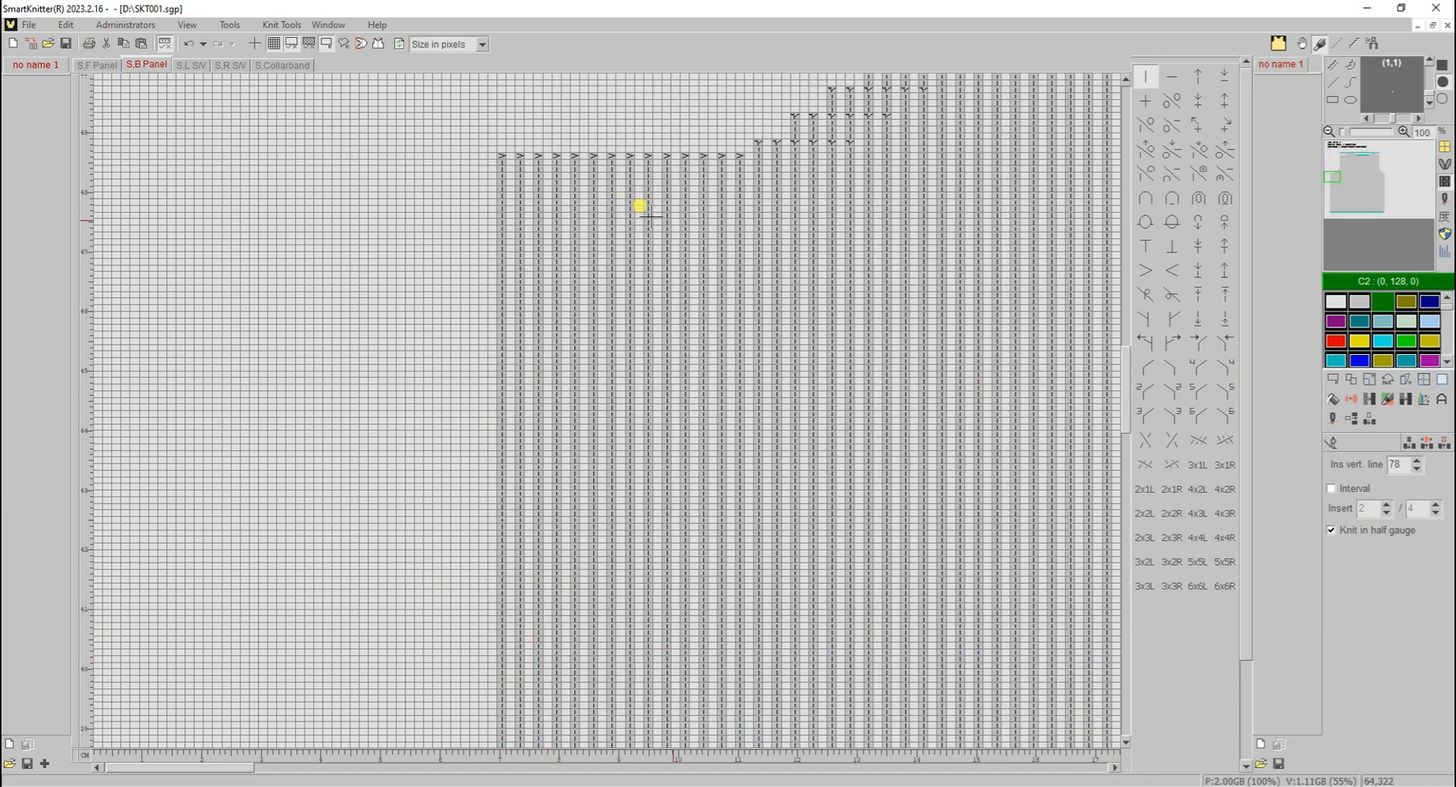
scroll(640, 205, "up", 2)
scroll(891, 277, "up", 5)
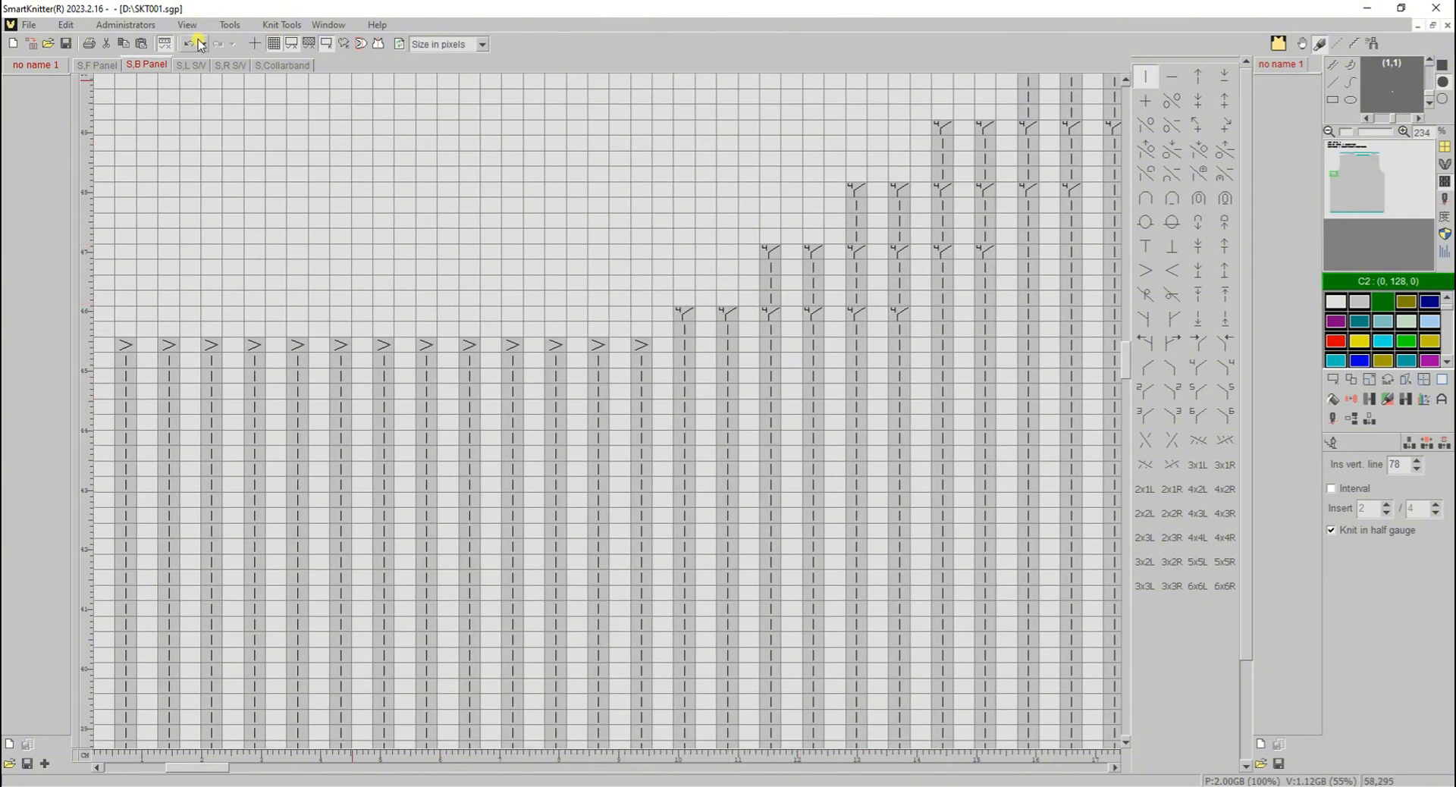
left_click(189, 46)
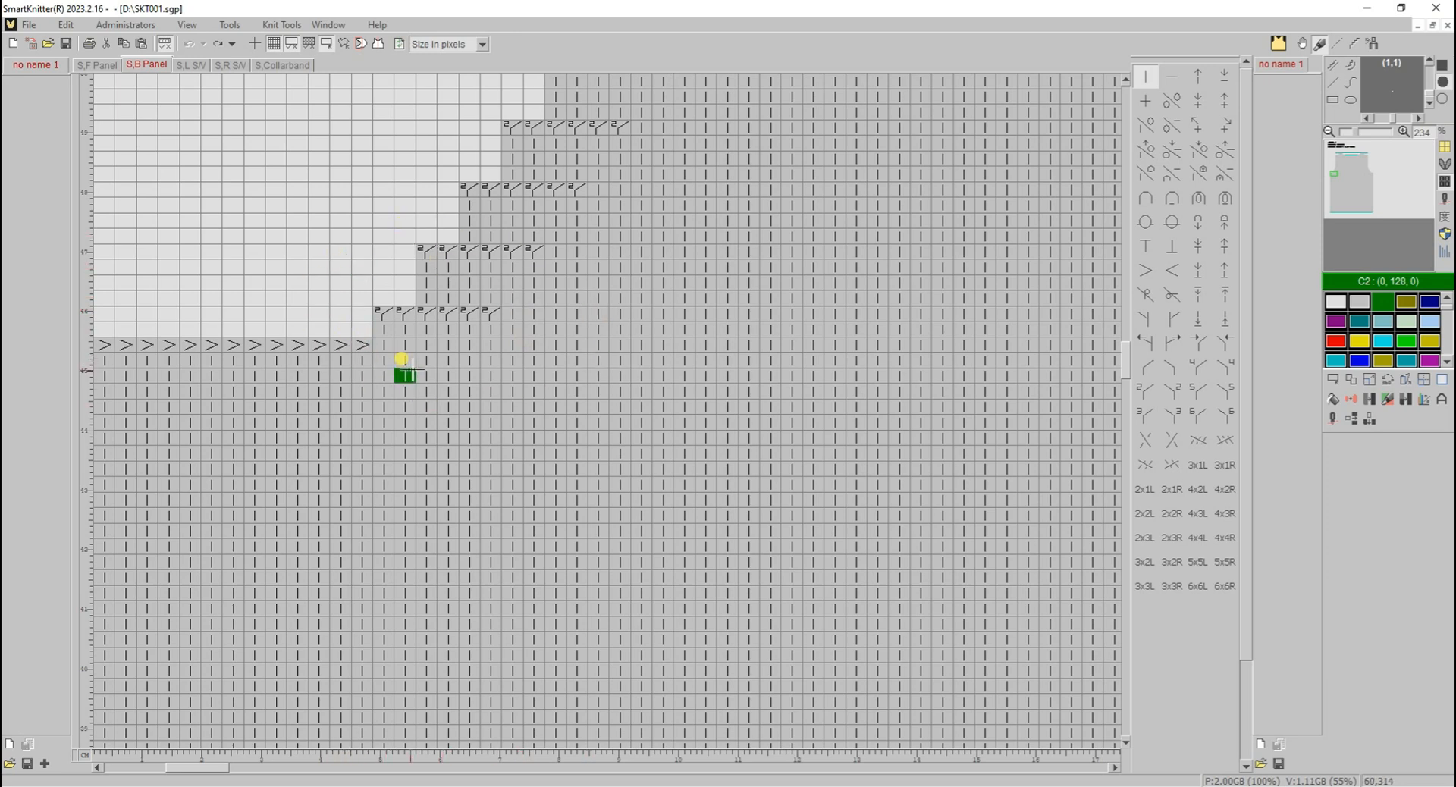
- Shift and move one column in the ribbing just above the back panel's hem
left_click(1348, 213)
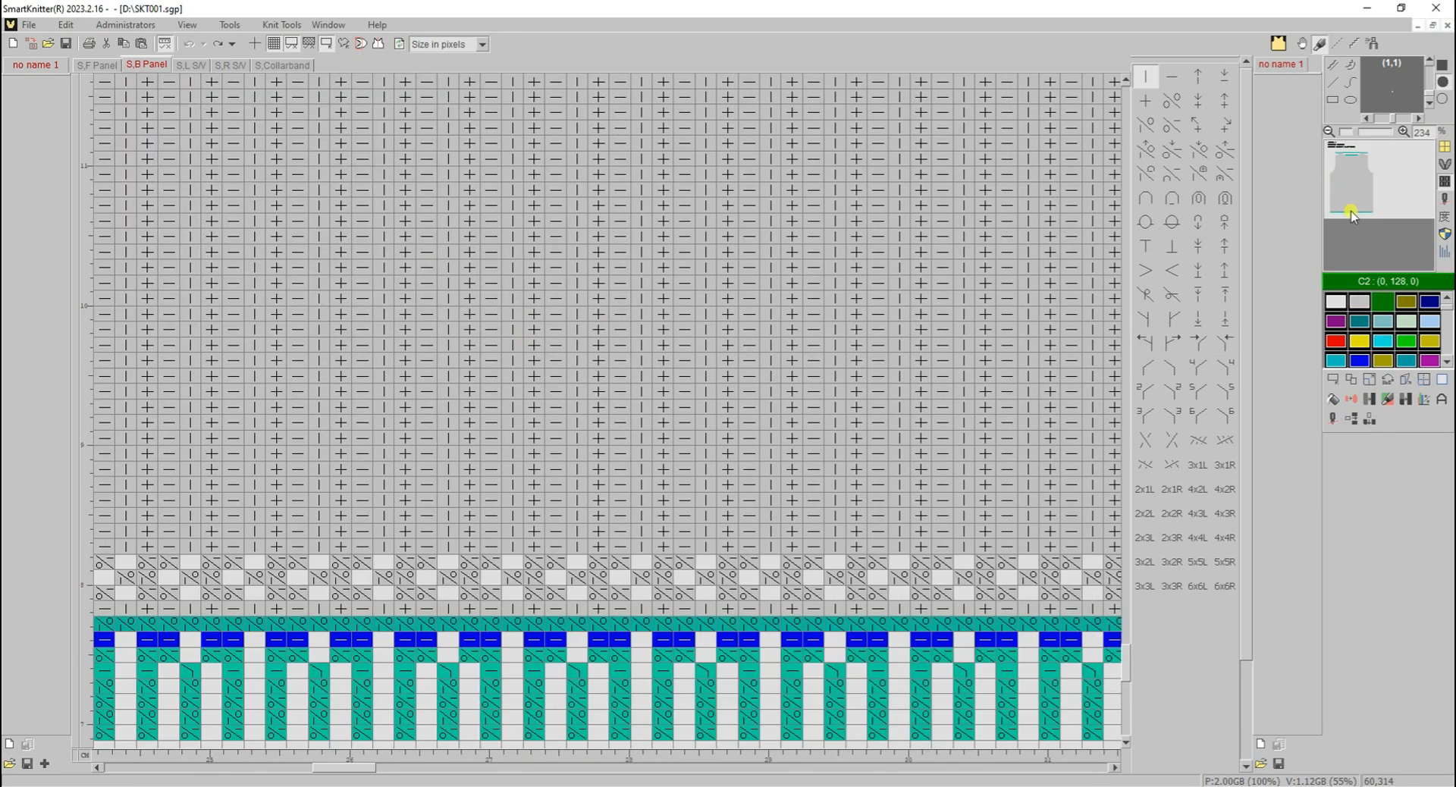
left_click(1369, 421)
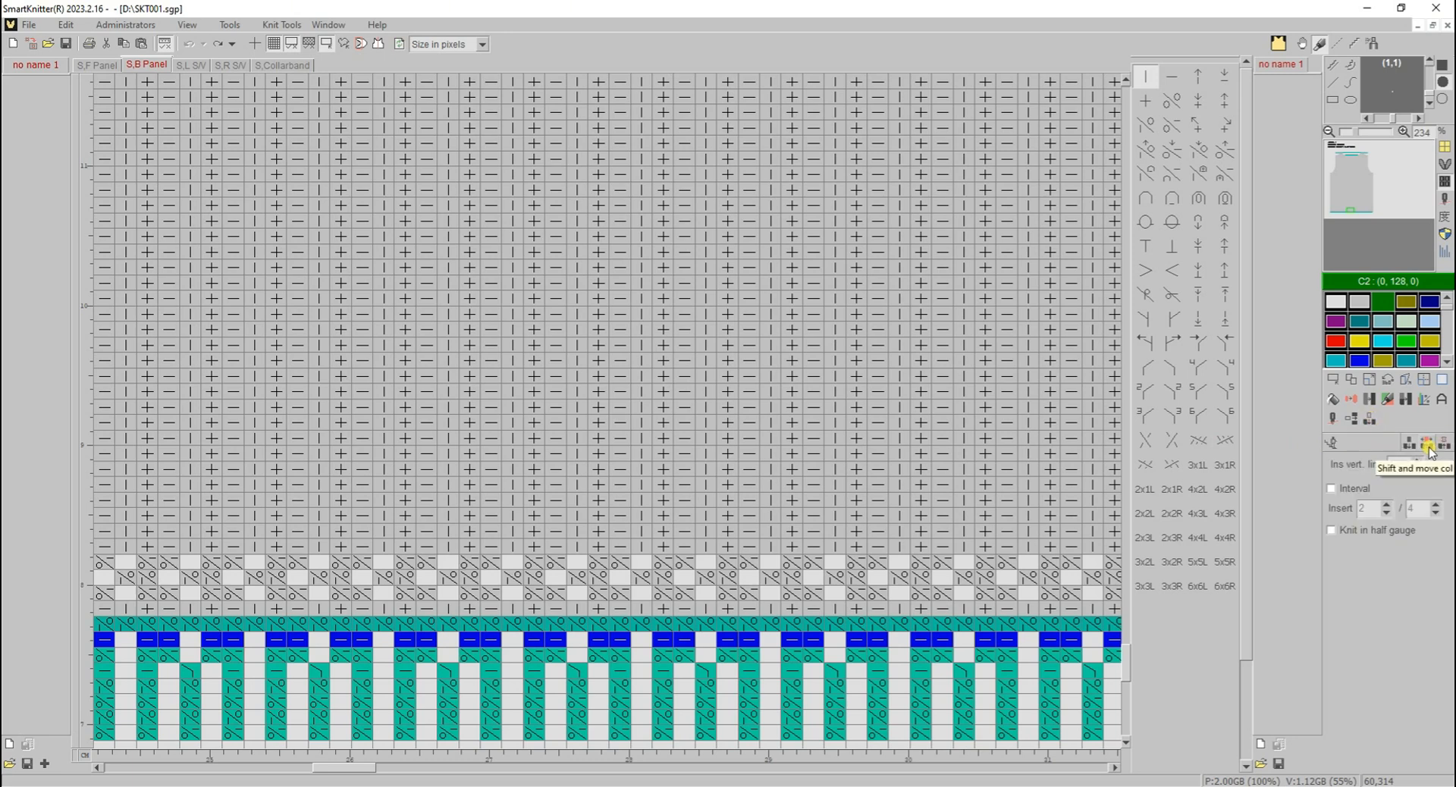
left_click(1429, 448)
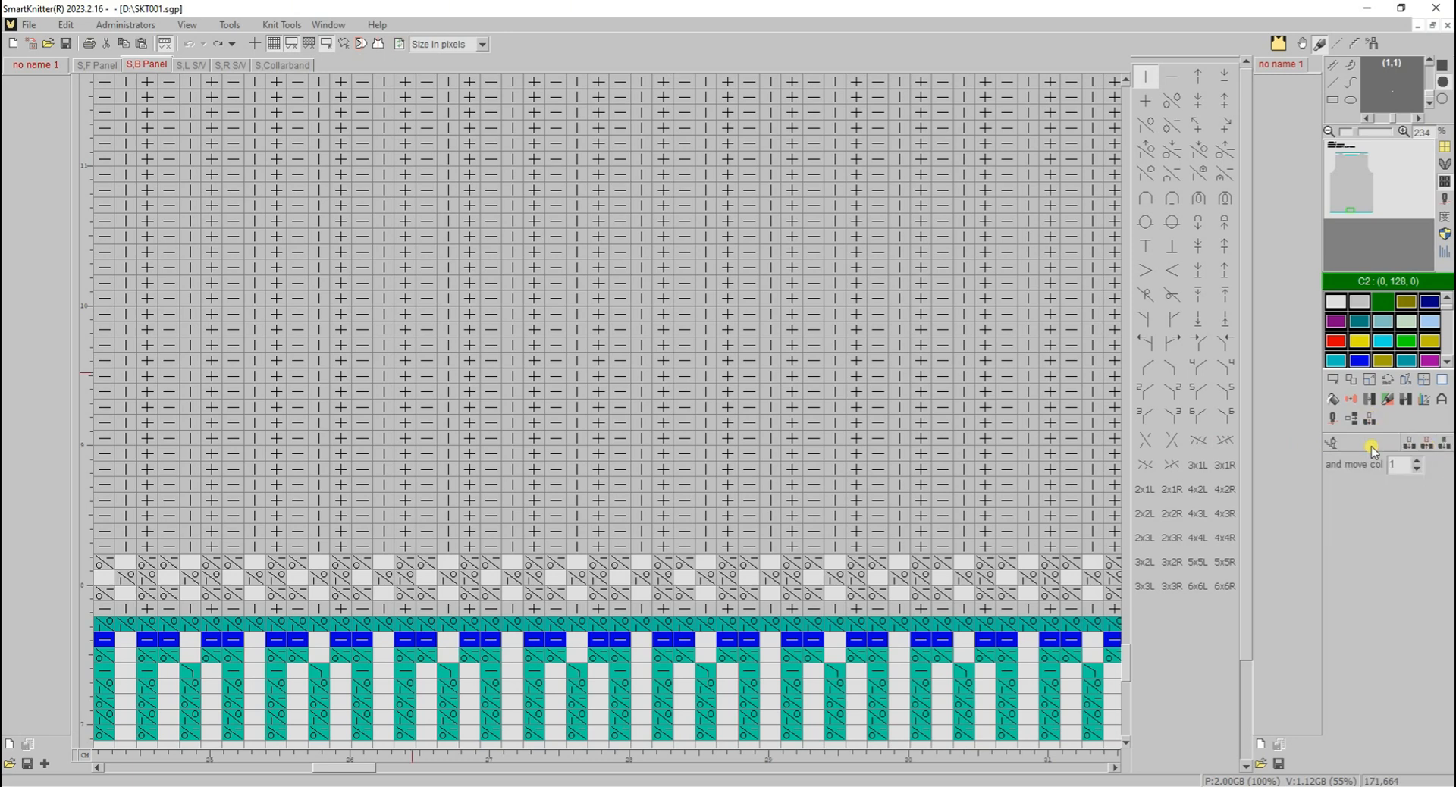
left_click(725, 433)
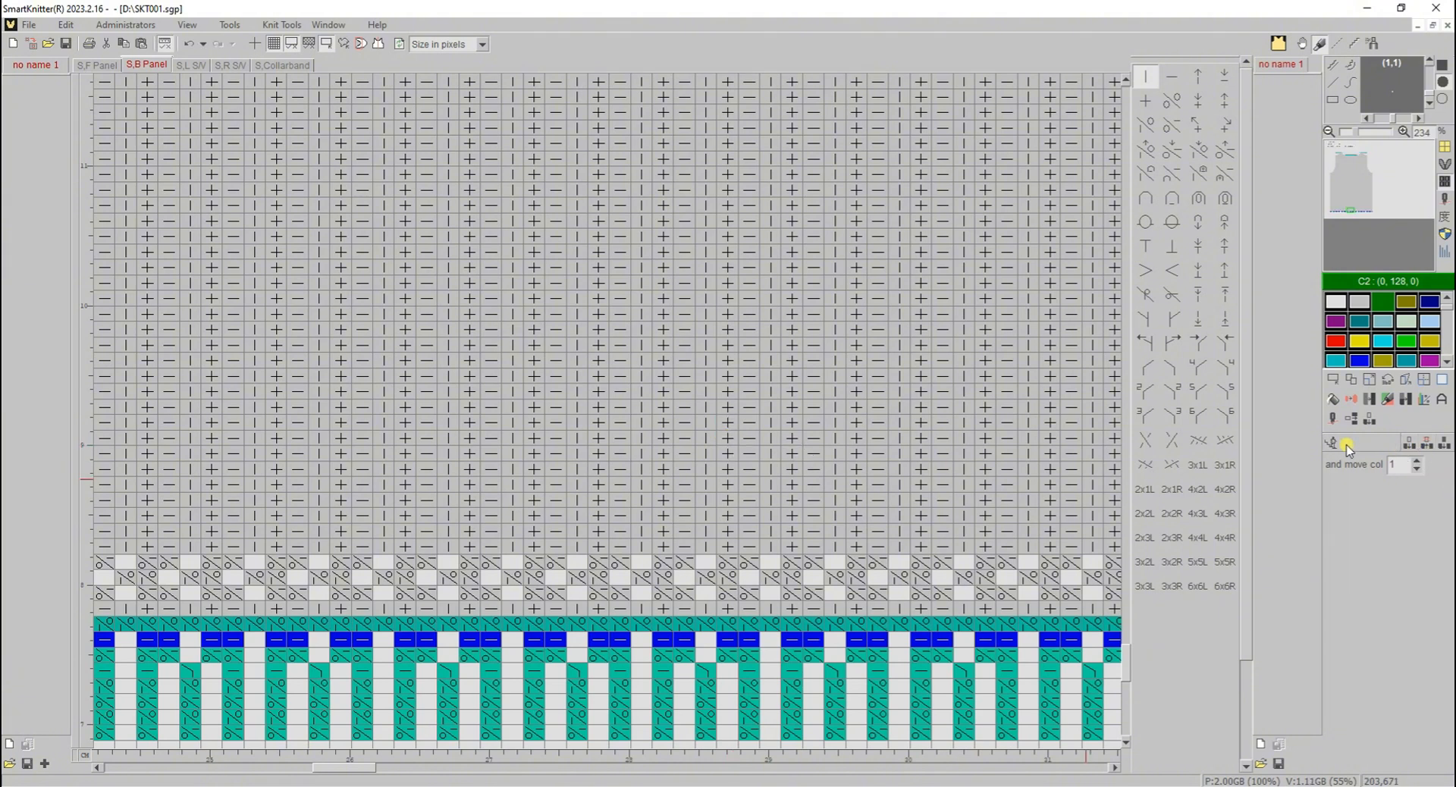
- Duplicate a purl-and-knit (+) vertical line in the back panel's ribbing four times, one line at a time
left_click(1439, 449)
left_click(793, 387)
left_click(793, 387)
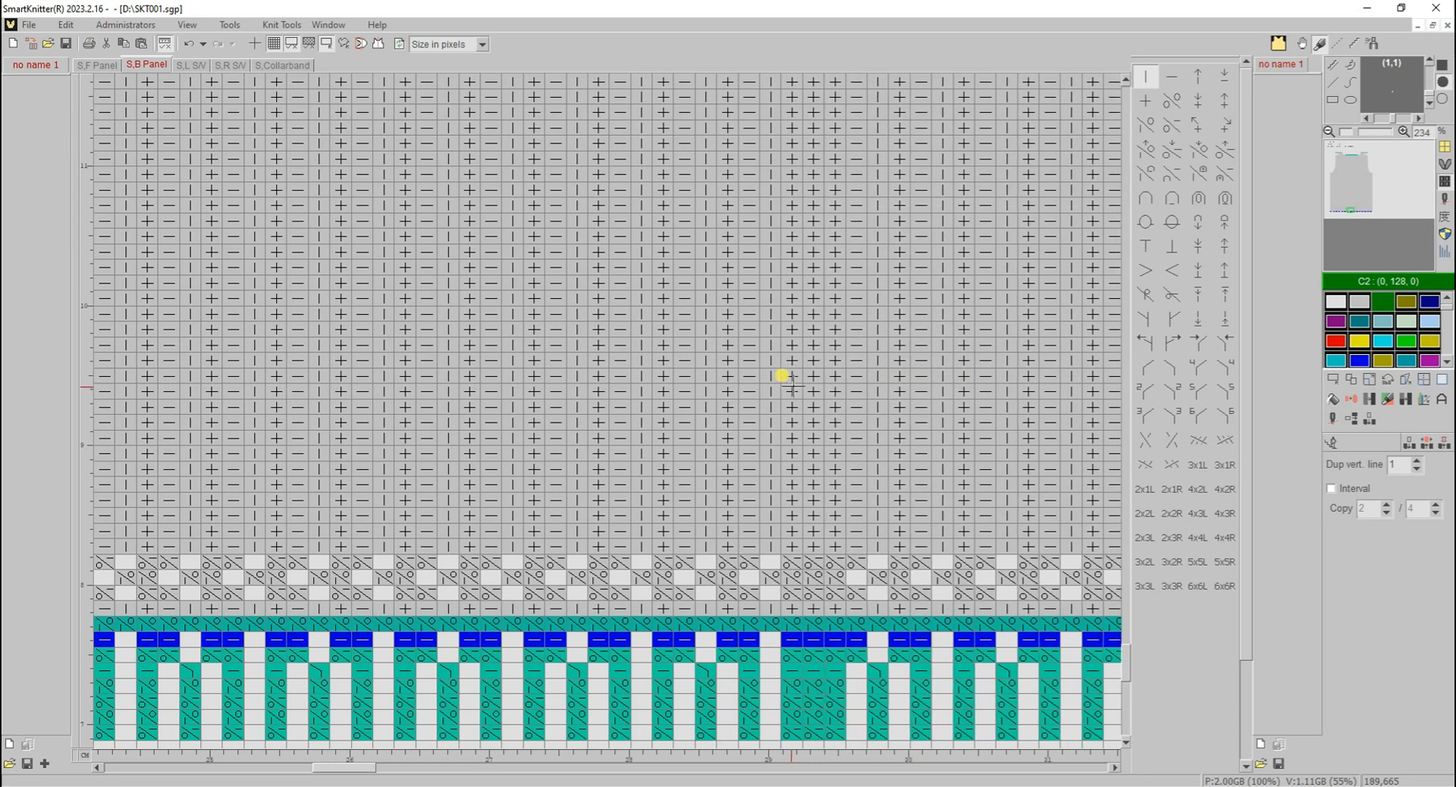
left_click(793, 387)
left_click(793, 387)
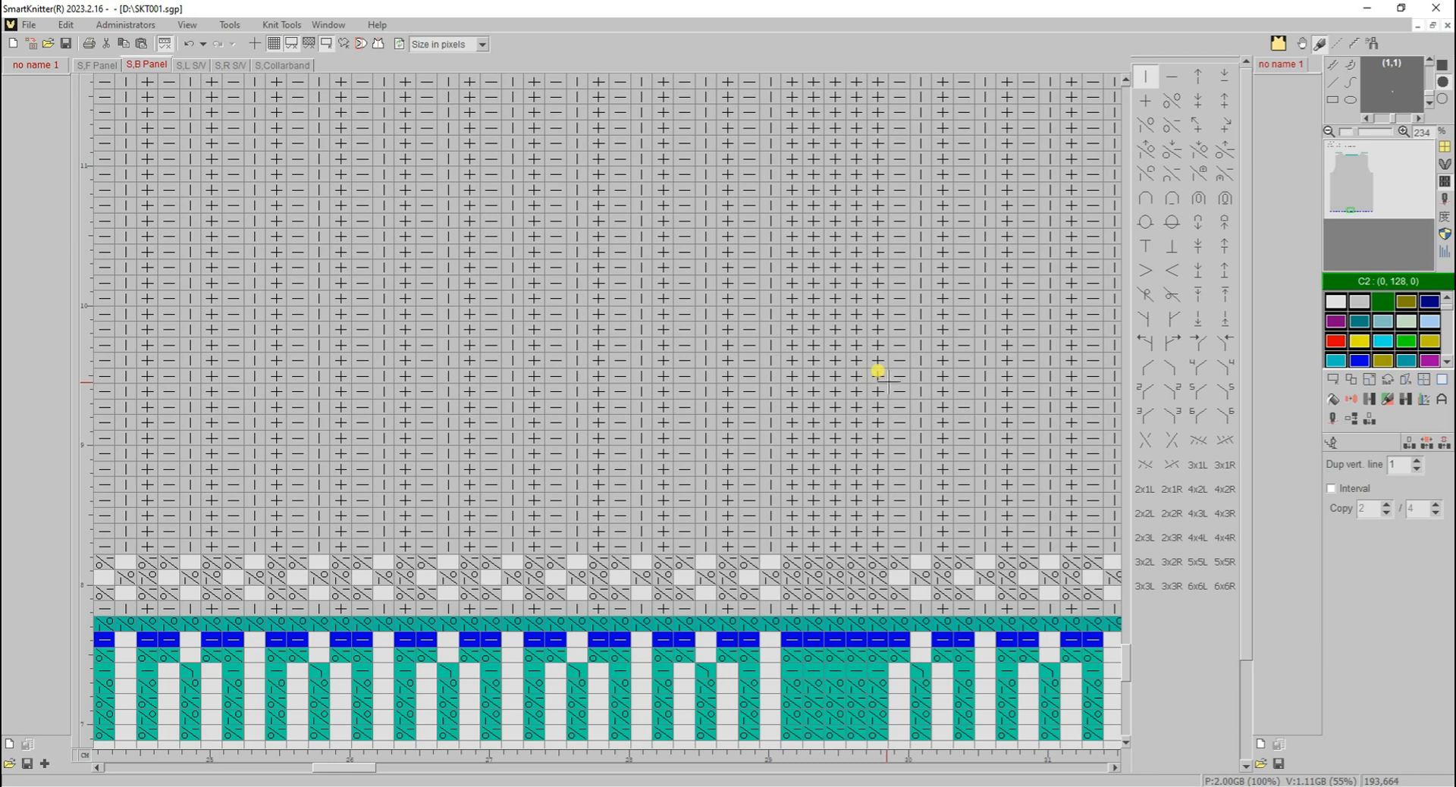
- Delete the four duplicated vertical lines one at a time, plus a further line in the ribbing nearby
left_click(1427, 443)
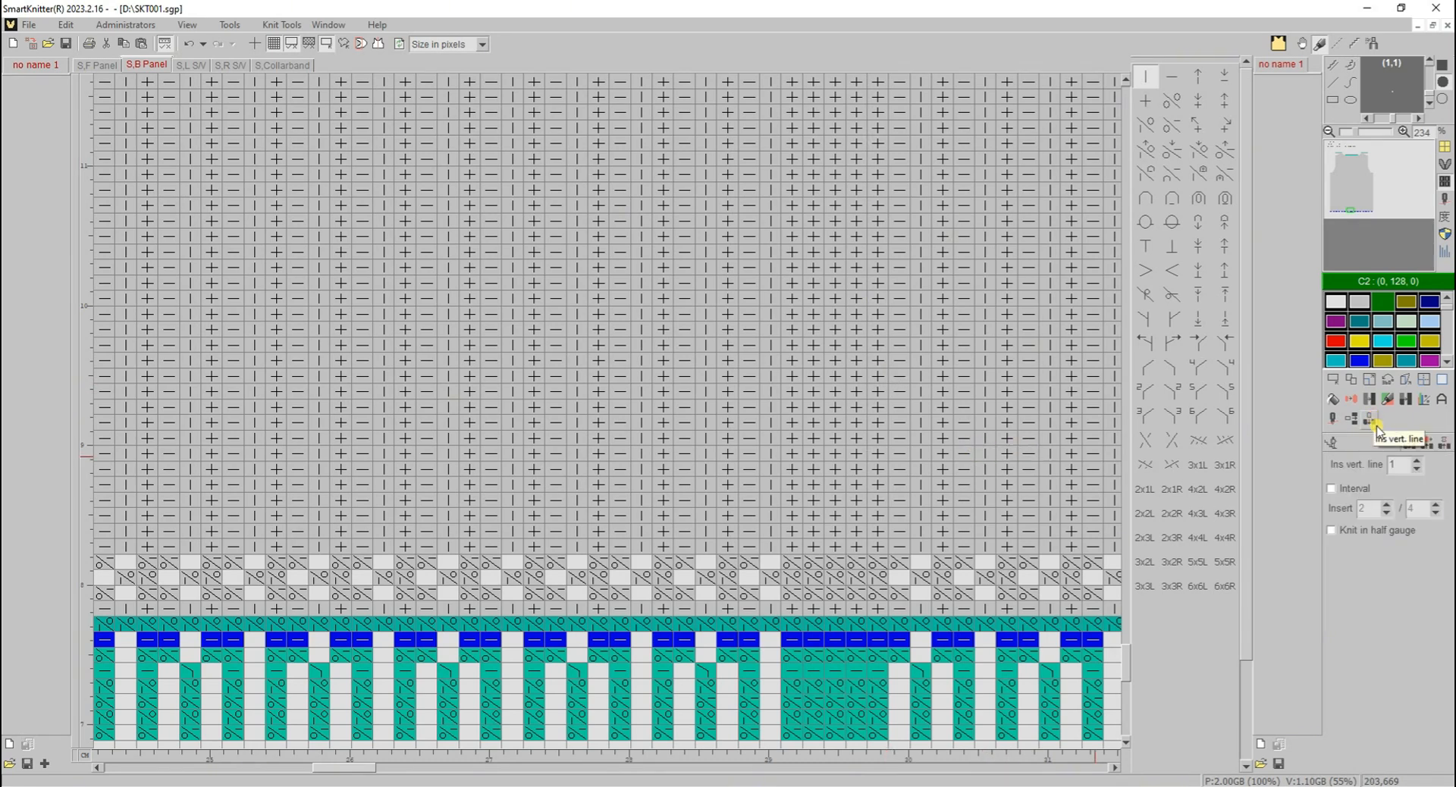
left_click(1444, 448)
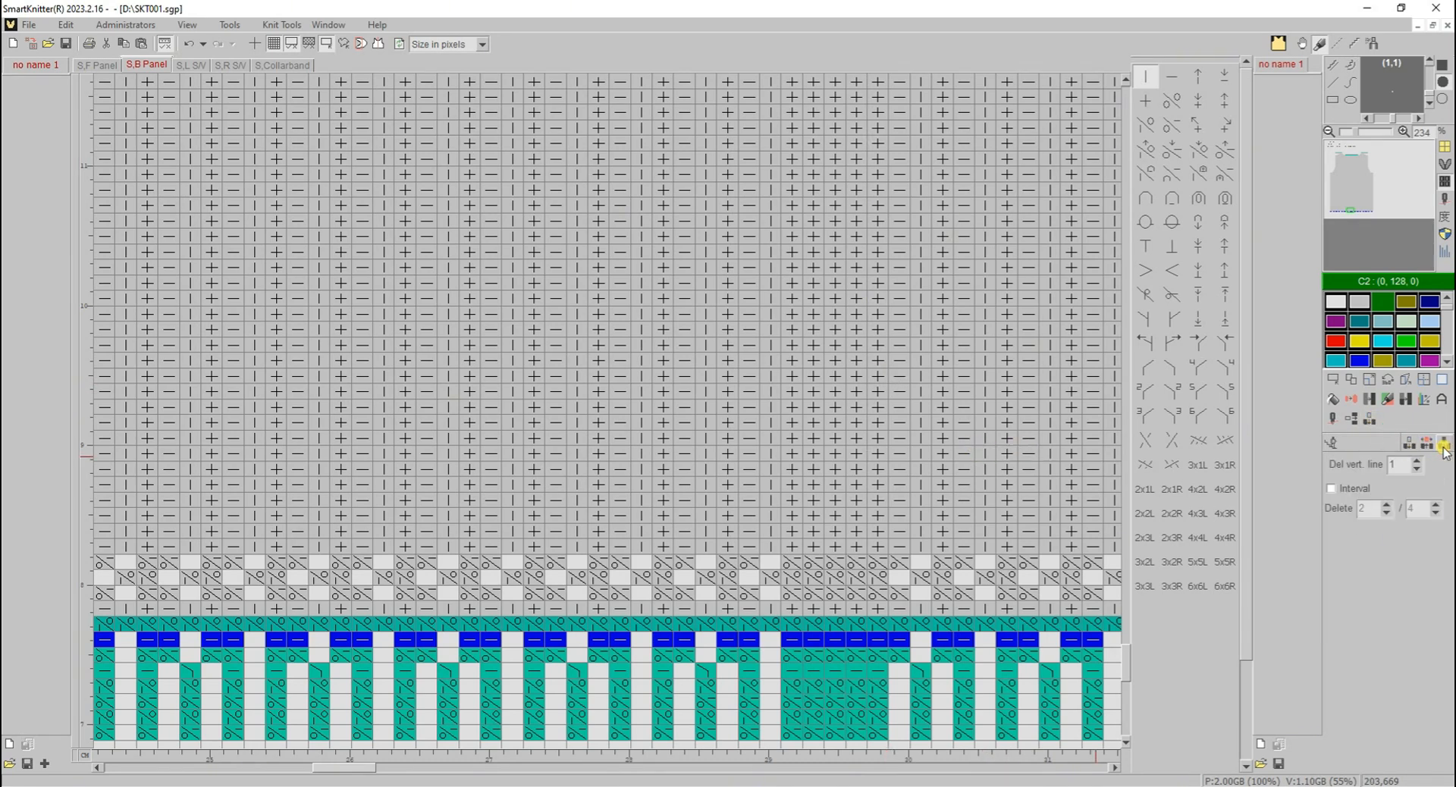
left_click(813, 455)
left_click(813, 455)
left_click(813, 455)
left_click(813, 455)
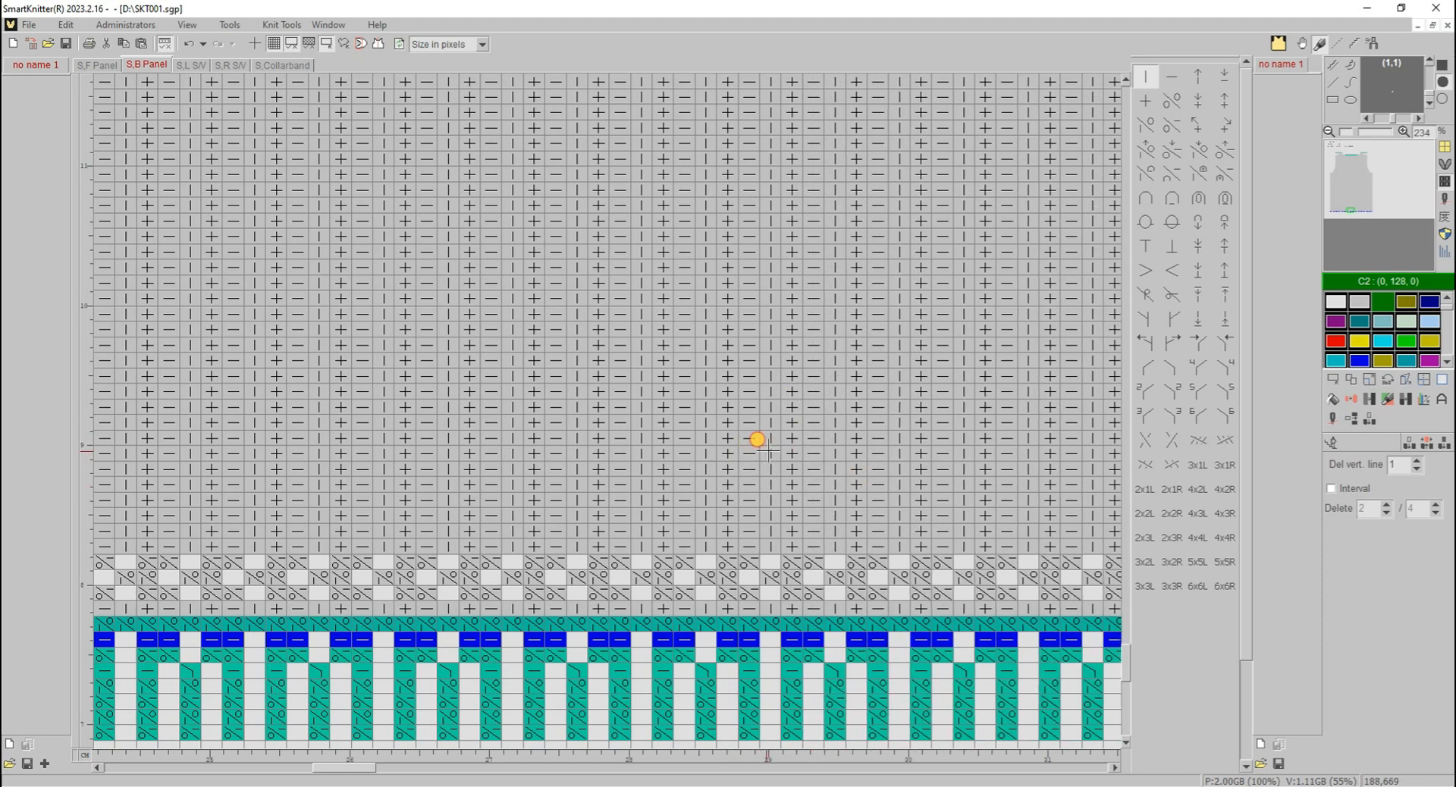
left_click(922, 448)
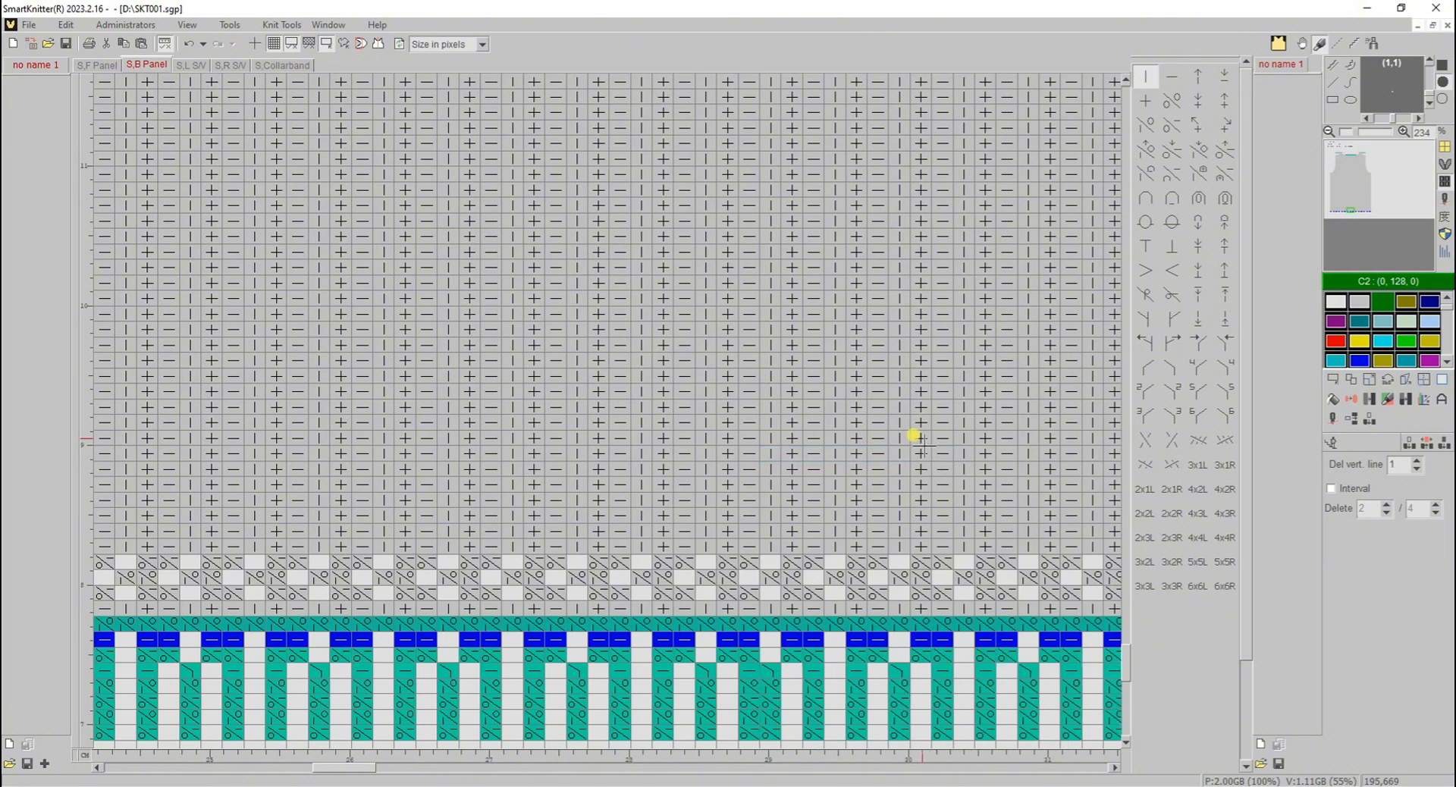